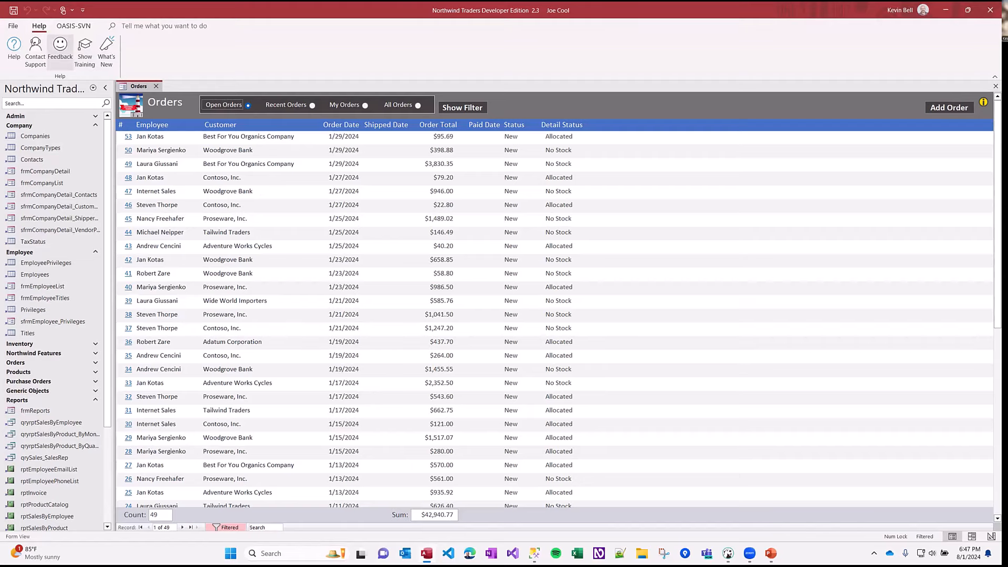
# - Close the current database and reopen NW Dev.accdb from the recent files
pyautogui.click(13, 25)
pyautogui.click(38, 195)
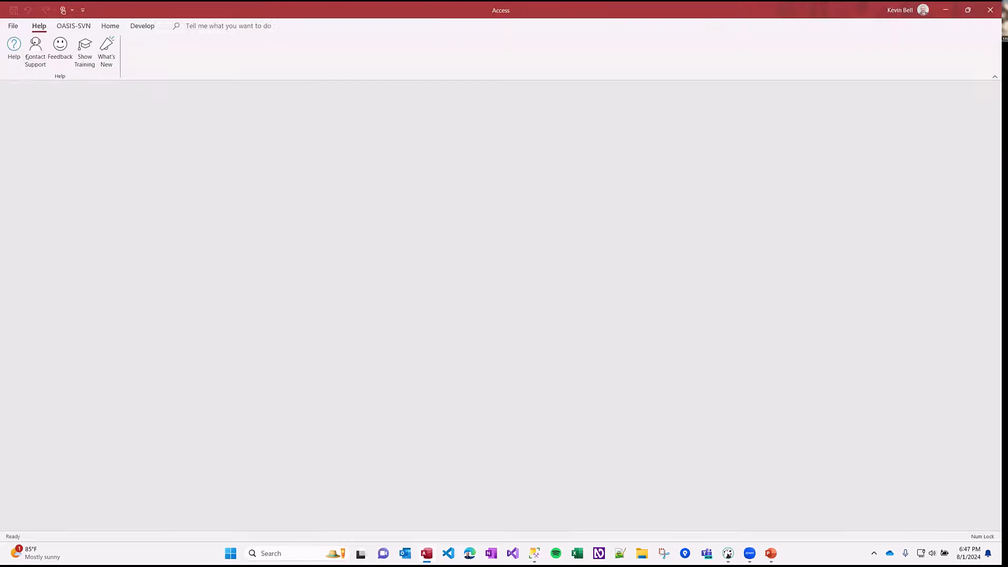
pyautogui.click(11, 25)
pyautogui.click(145, 241)
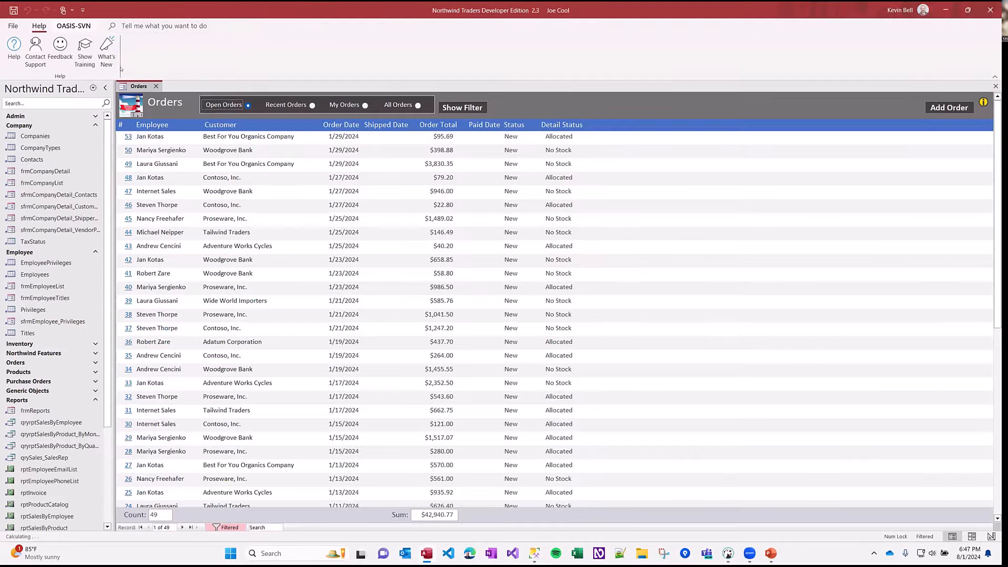
# - Close the database again and reopen NW Dev.accdb from the recent files, bypassing its startup options
pyautogui.click(14, 26)
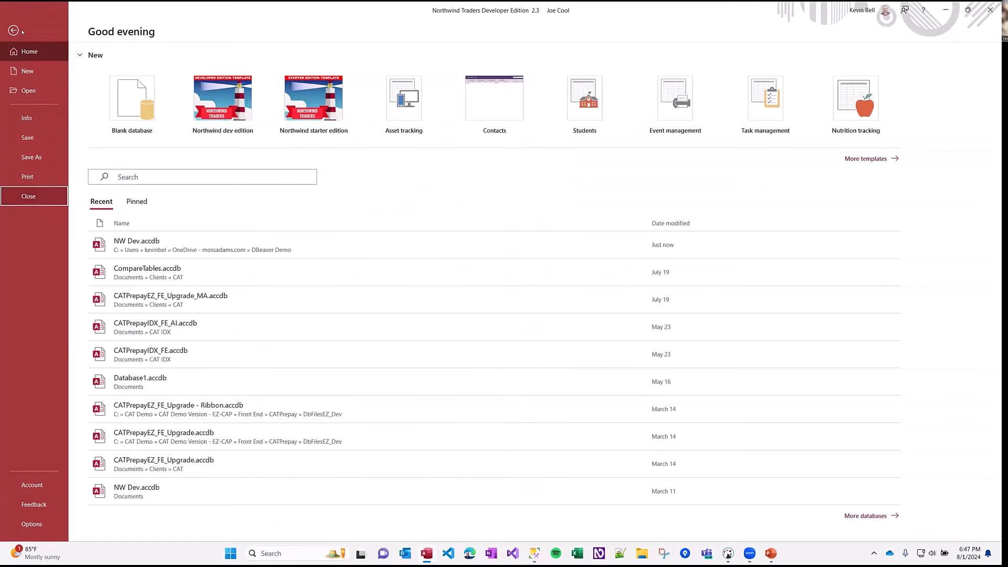
pyautogui.click(28, 195)
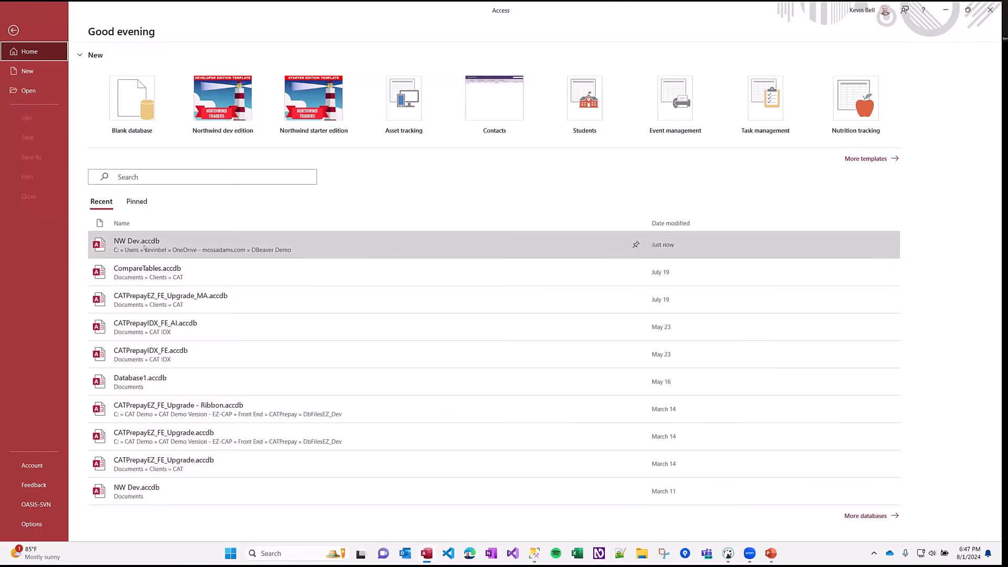
pyautogui.click(144, 242)
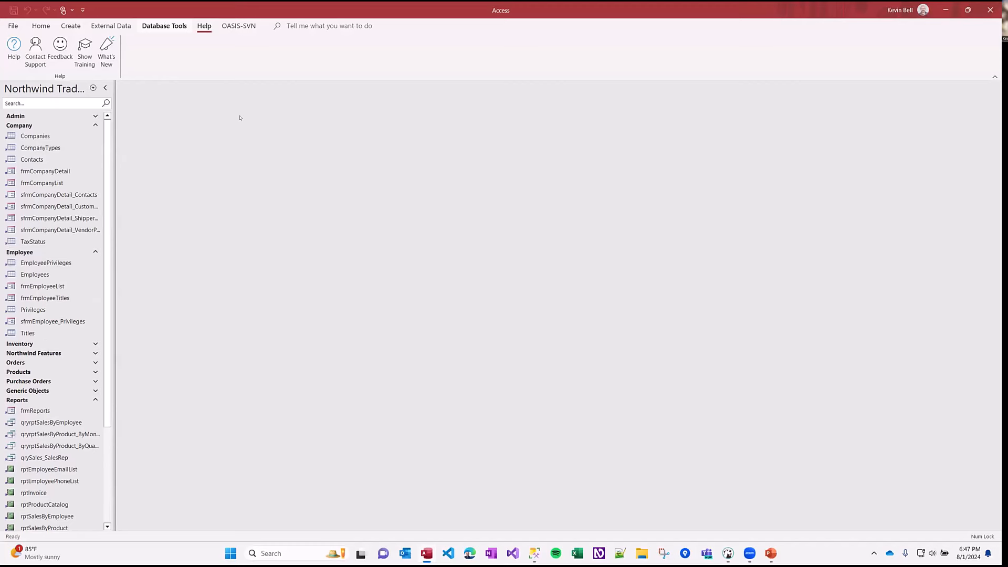
# - Open the database's Relationships diagram, inspect the Employees and Employees_1 tables, and close the diagram
pyautogui.click(164, 26)
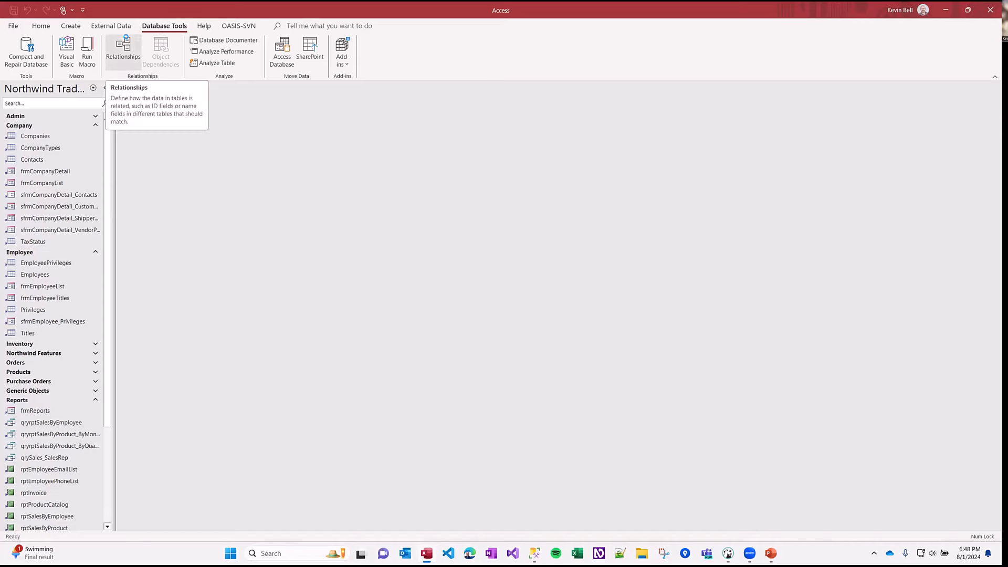
pyautogui.click(124, 51)
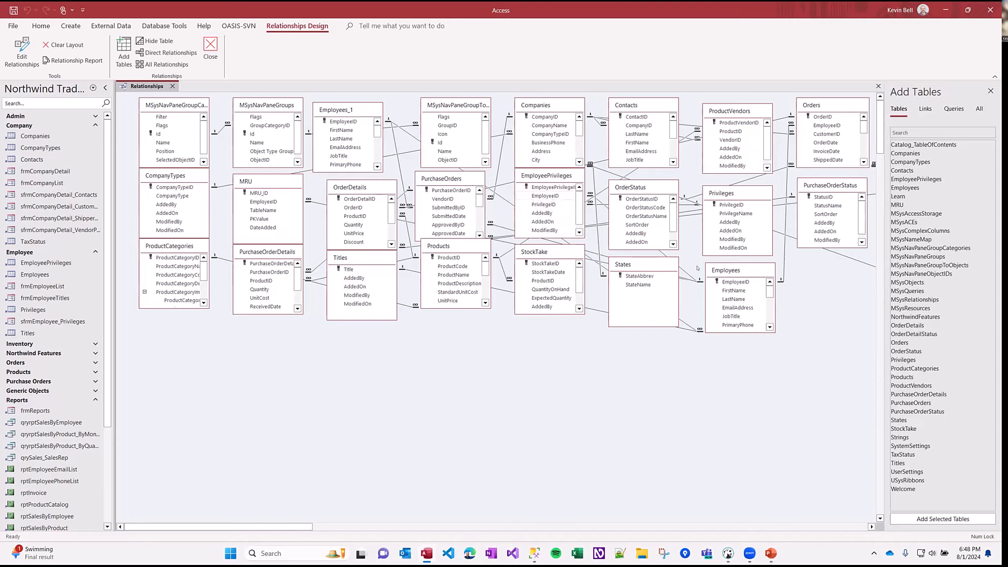
pyautogui.click(752, 270)
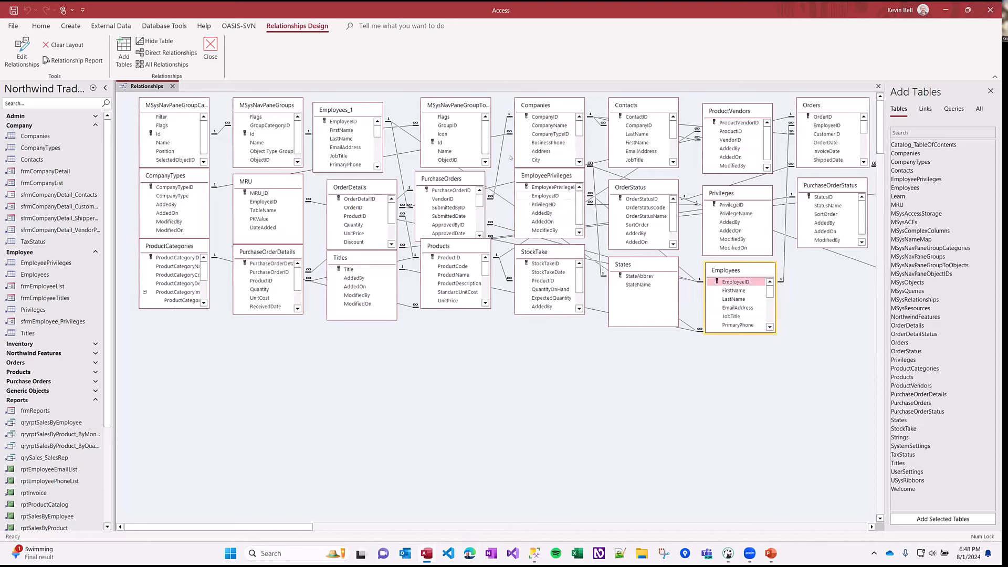
pyautogui.click(353, 111)
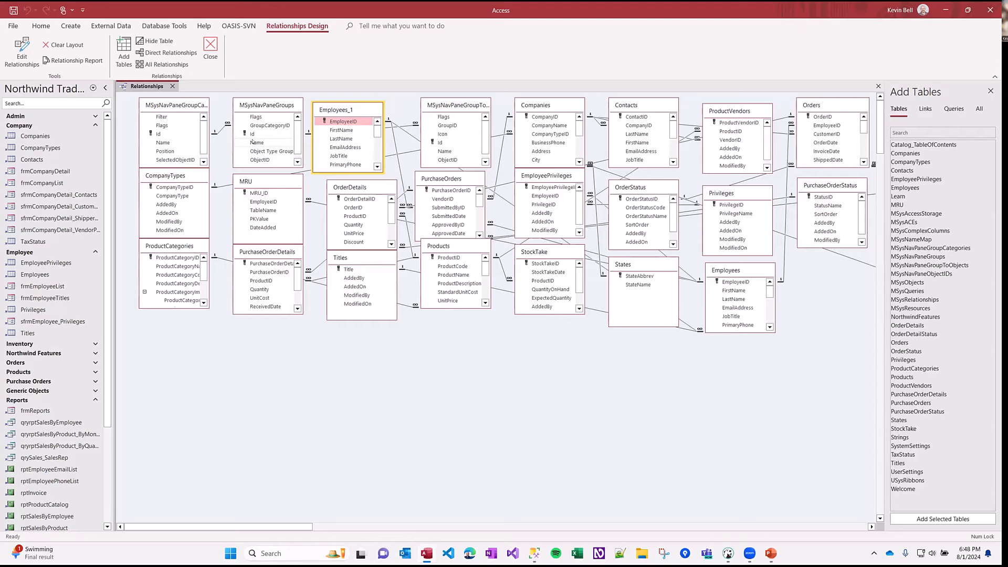
pyautogui.click(211, 46)
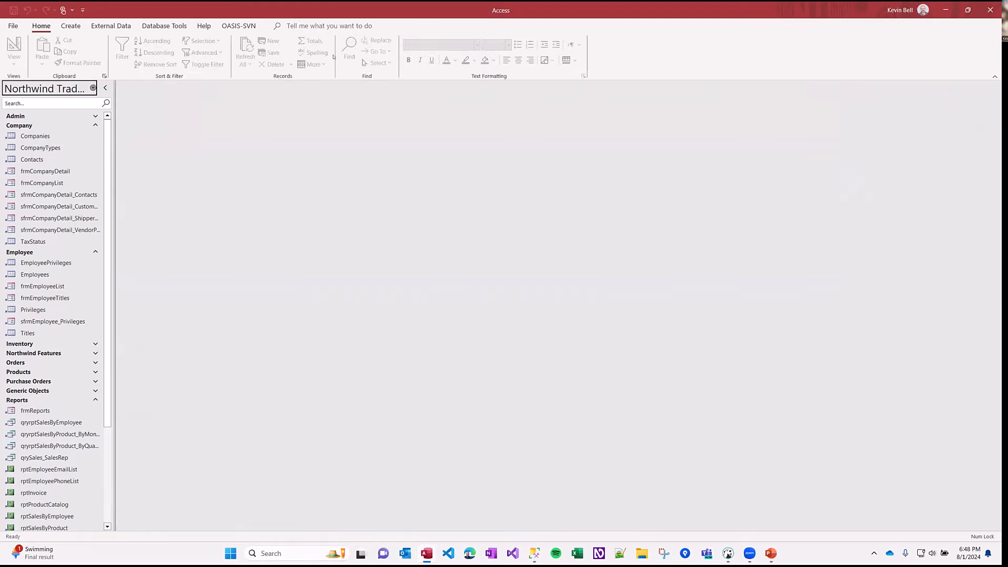
# - Close Access and switch to SQL Server Management Studio
pyautogui.click(990, 9)
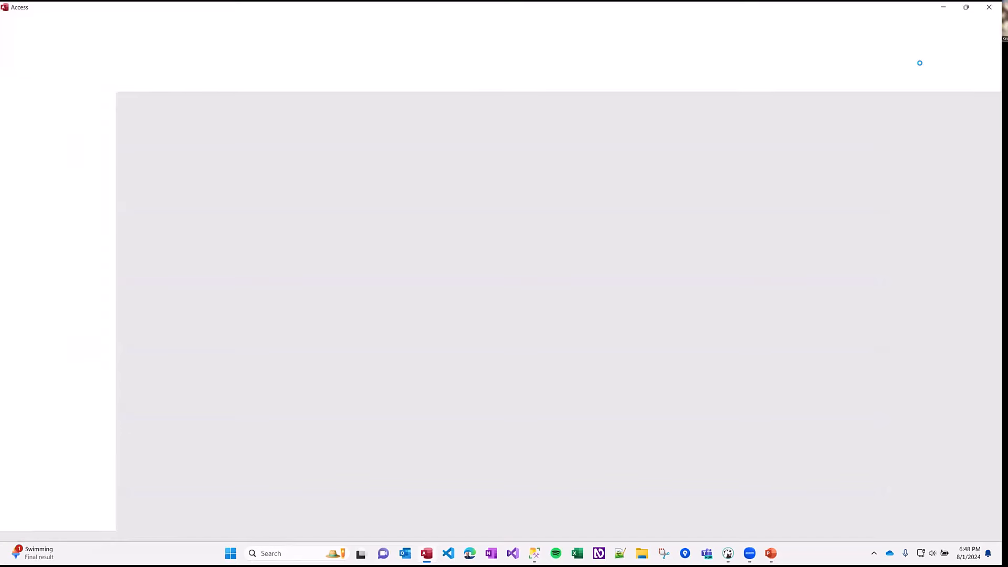
pyautogui.hotkey('alt', 'Tab')
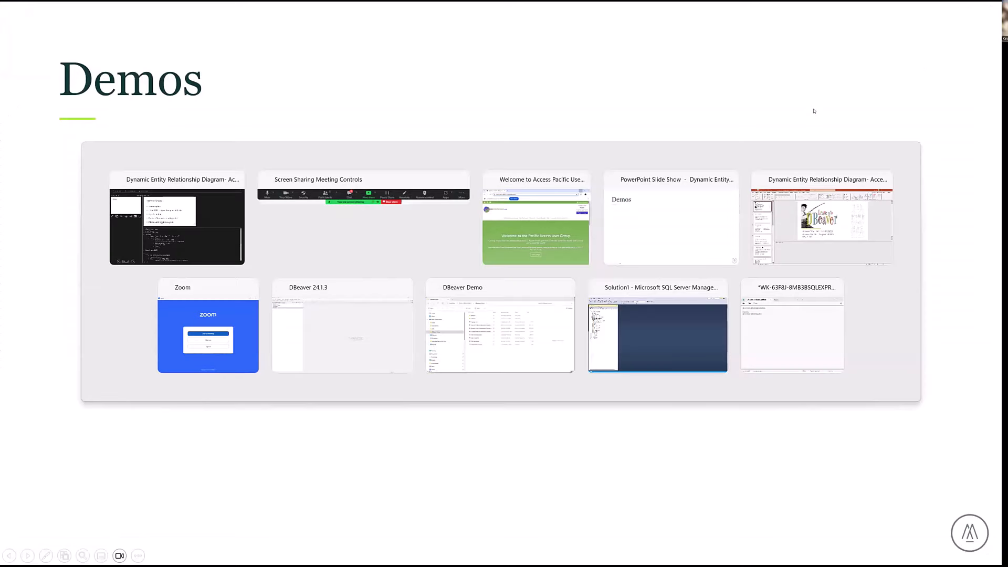
pyautogui.press('Tab')
pyautogui.press('Tab')
pyautogui.press('Tab')
pyautogui.press('Tab')
pyautogui.press('Tab')
pyautogui.press('Tab')
pyautogui.press('Tab')
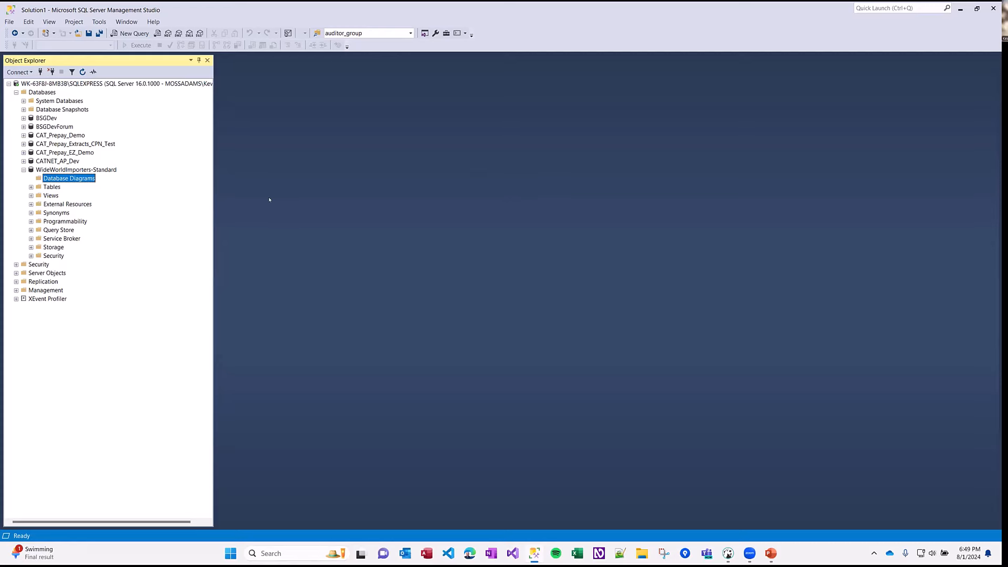
# - Create a new database diagram in WideWorldImporters-Standard and add all of the database's tables to it
pyautogui.rightClick(65, 180)
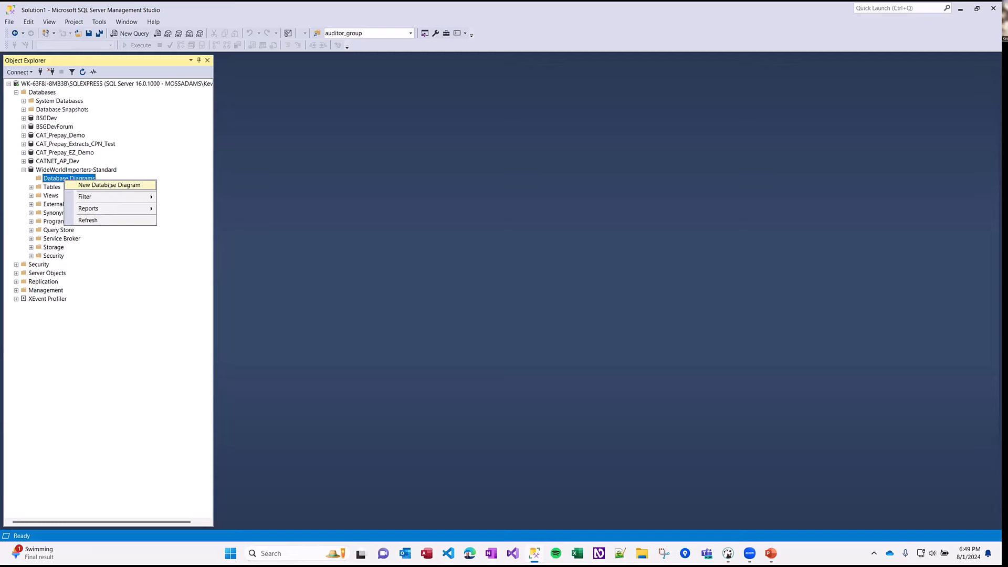
pyautogui.click(109, 186)
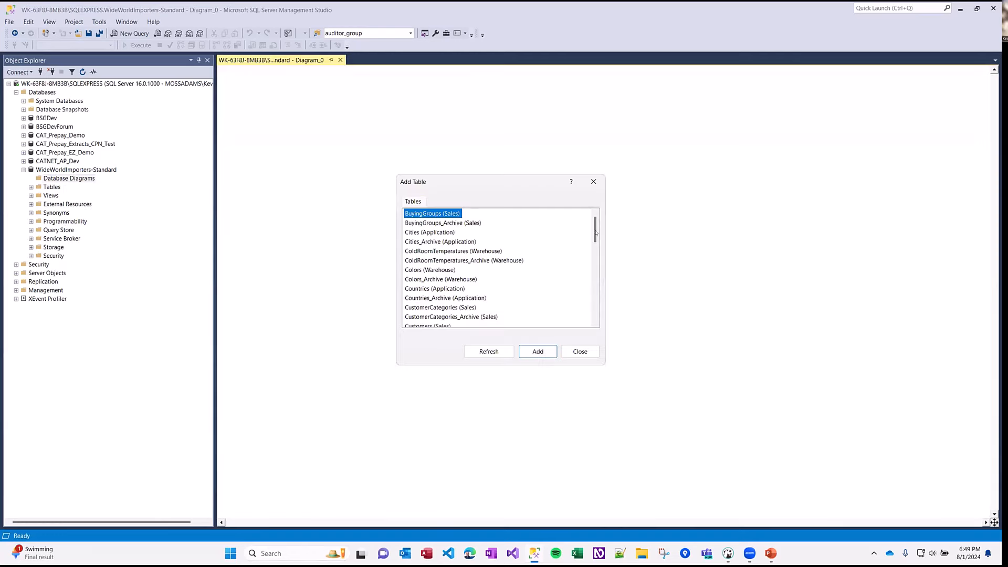
pyautogui.scroll(-15, 528, 325)
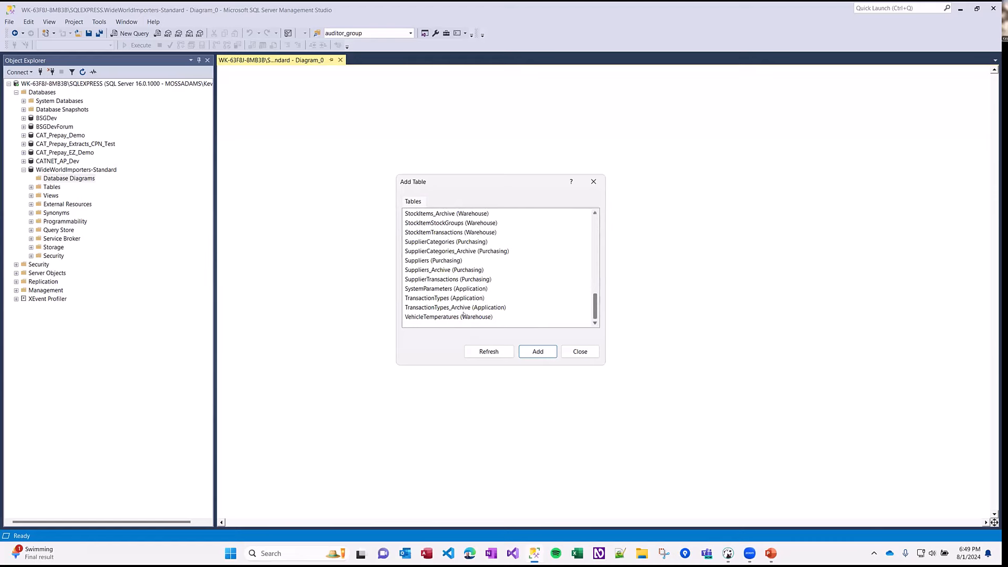
pyautogui.hotkey('ctrl', 'a')
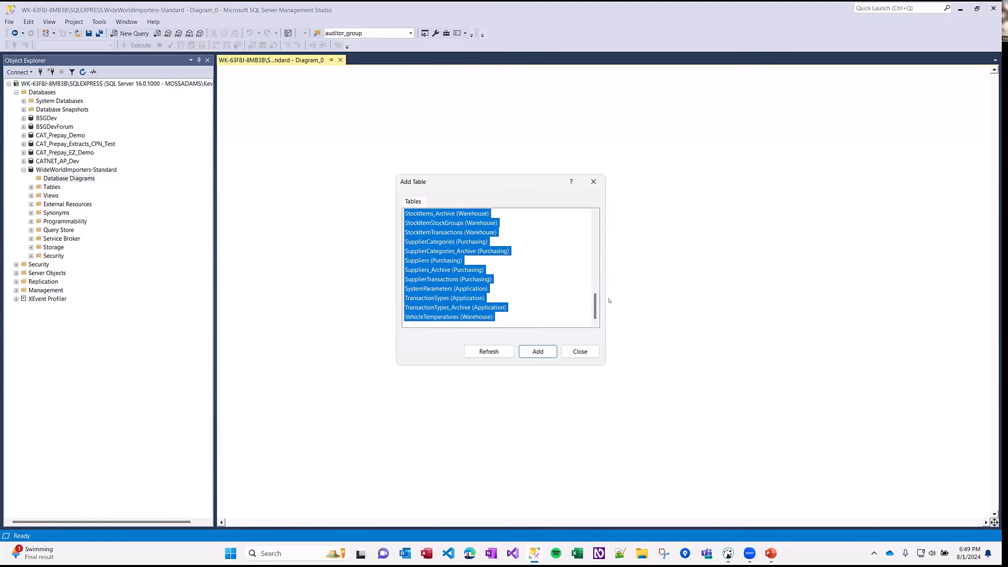
pyautogui.scroll(15, 565, 300)
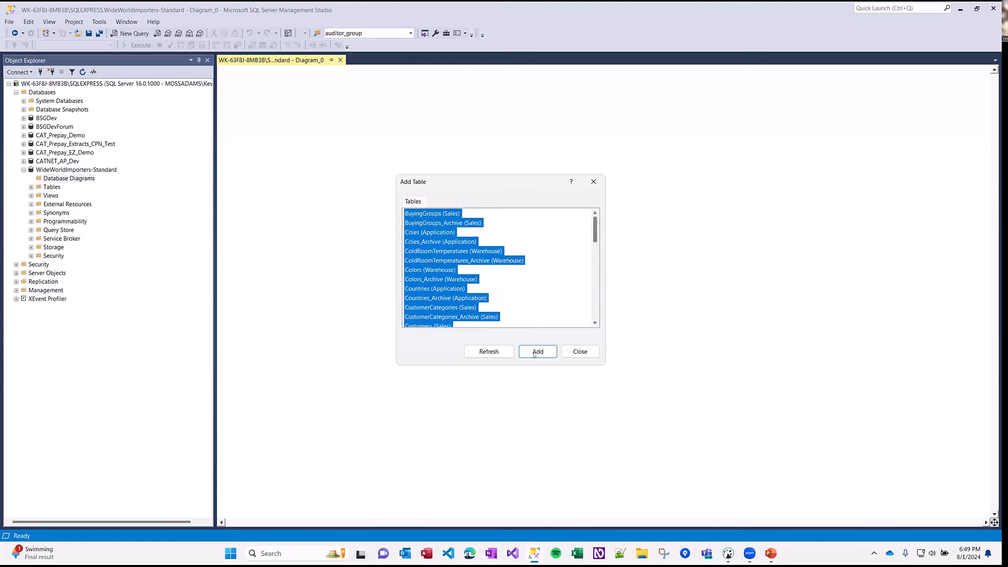
pyautogui.click(534, 353)
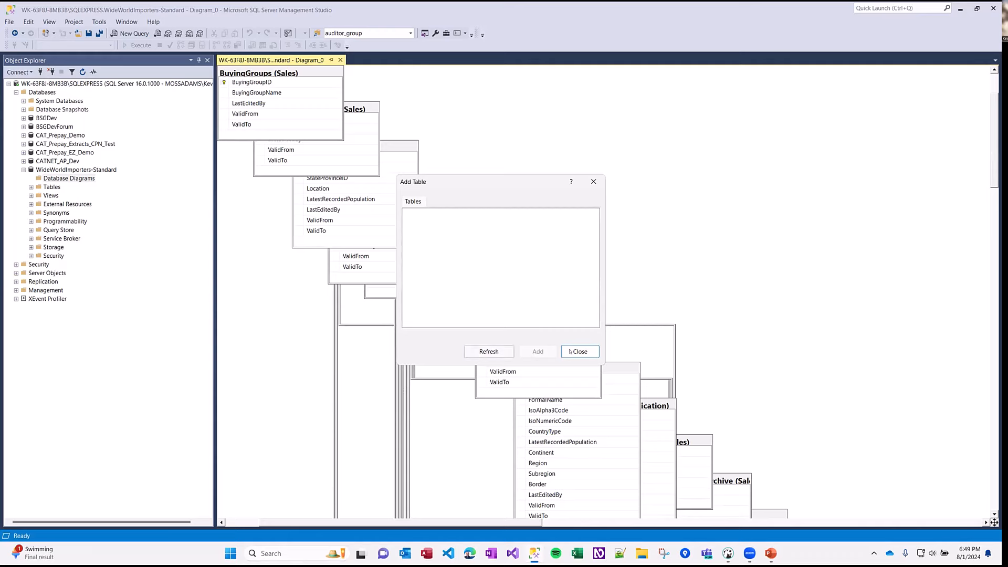
pyautogui.click(579, 351)
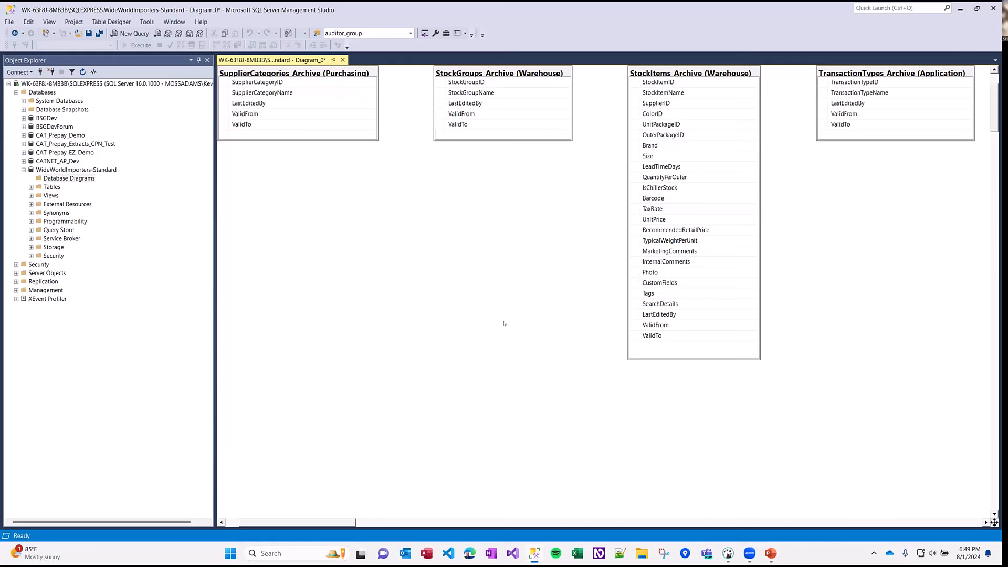
# - Examine the tables and relationship lines across the diagram, reducing the zoom to 50%
pyautogui.scroll(-10, 504, 325)
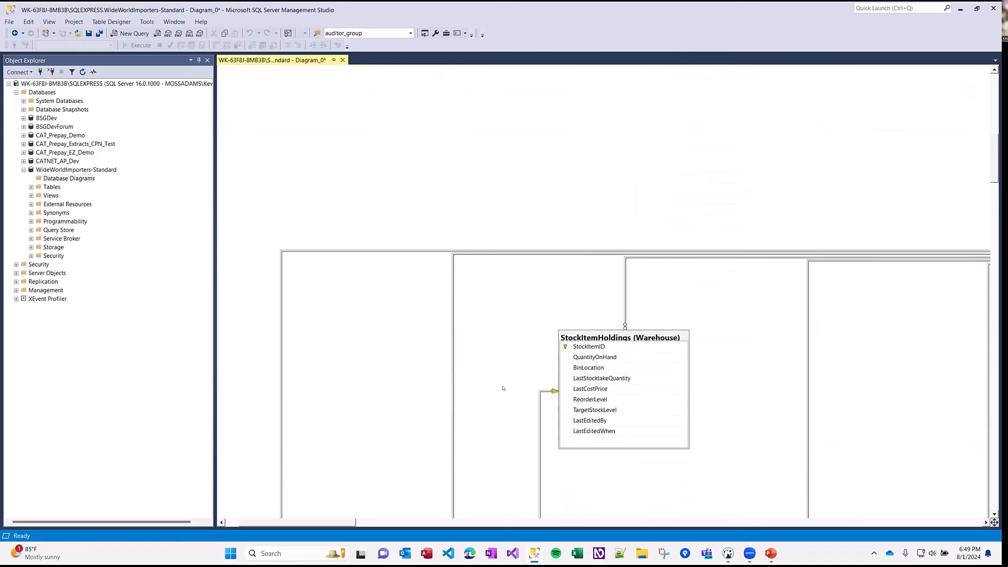
pyautogui.scroll(-2, 501, 487)
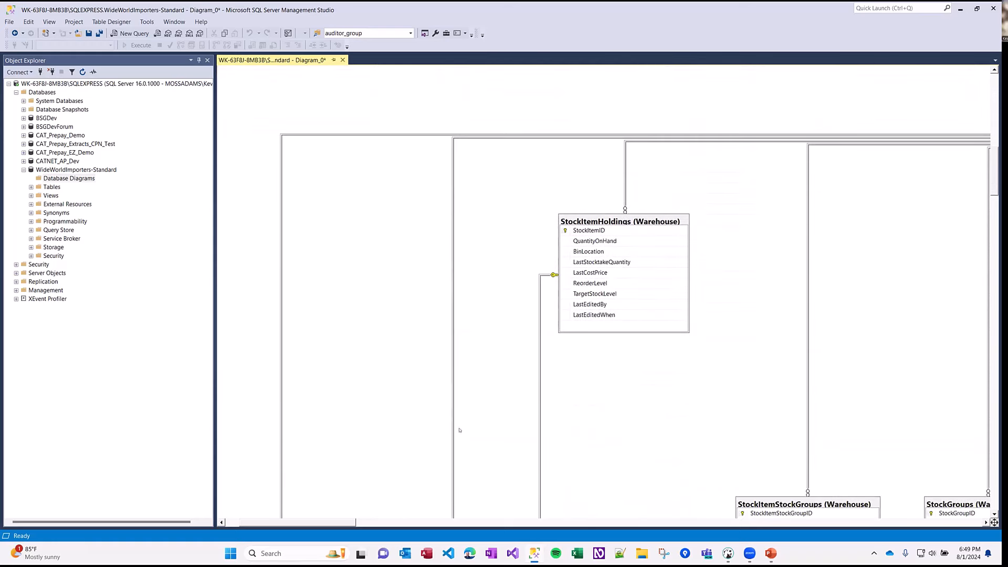
pyautogui.moveTo(344, 524); pyautogui.dragTo(498, 481)
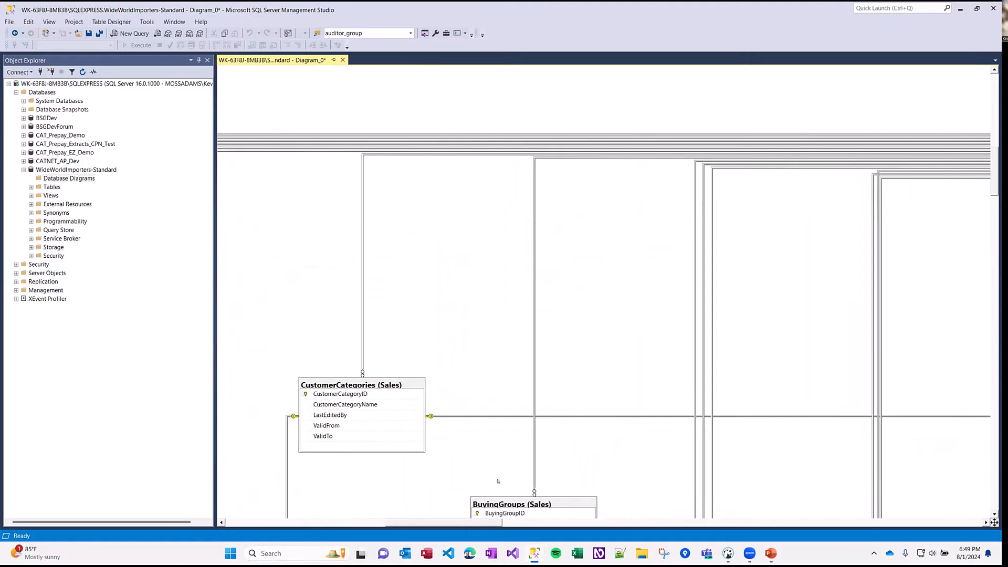
pyautogui.rightClick(622, 318)
pyautogui.moveTo(659, 405)
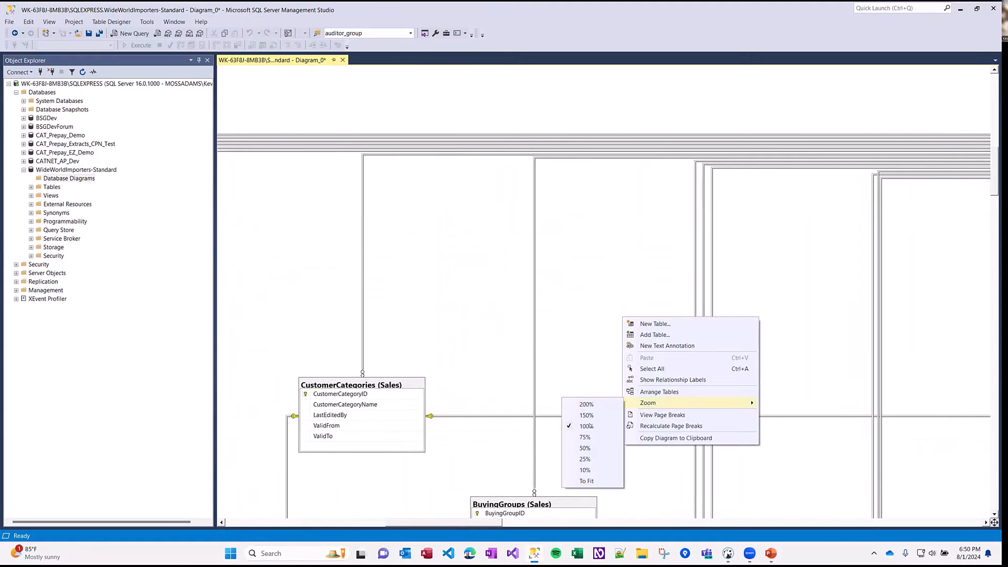
pyautogui.click(585, 448)
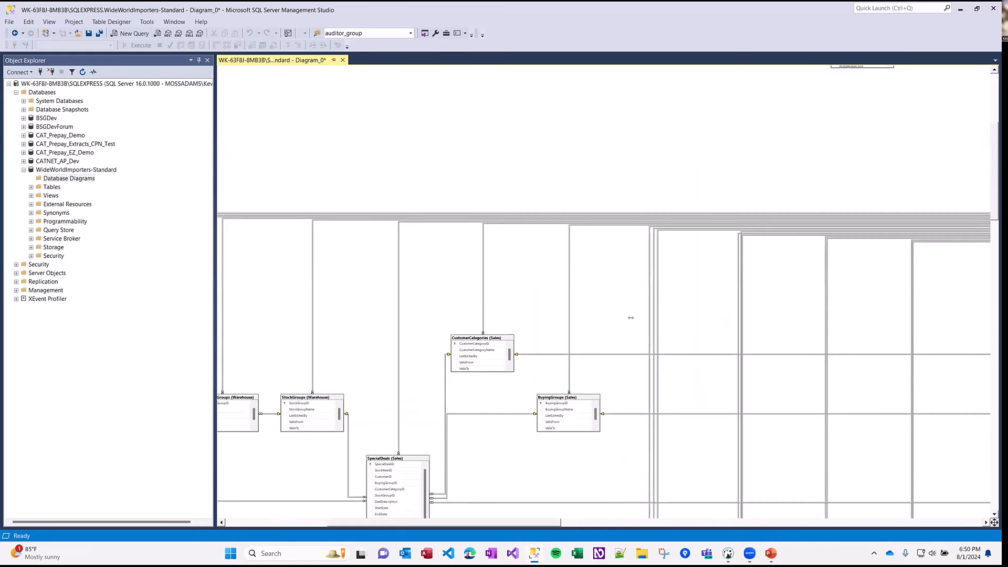
pyautogui.moveTo(765, 307); pyautogui.dragTo(571, 326)
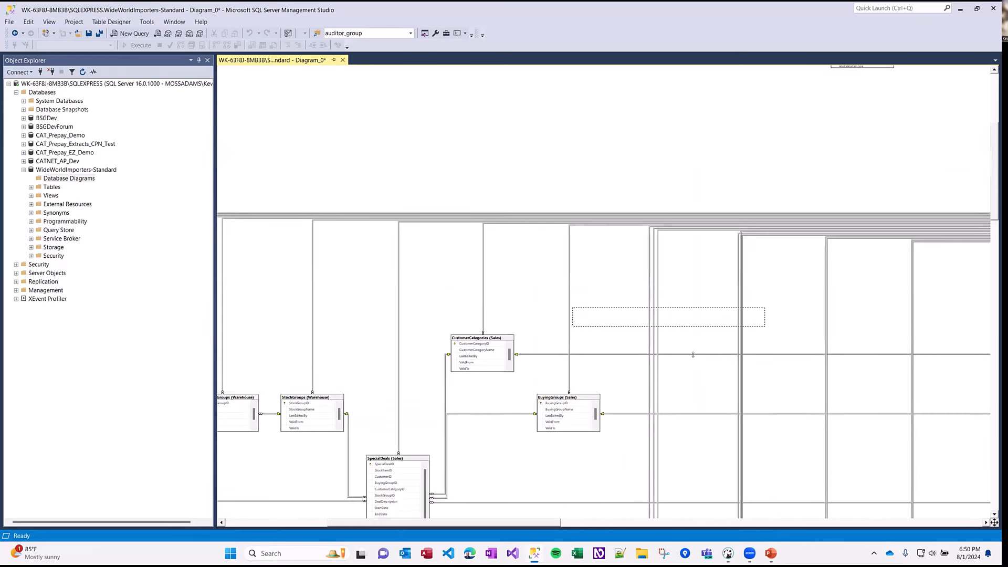
pyautogui.moveTo(539, 522); pyautogui.dragTo(672, 520)
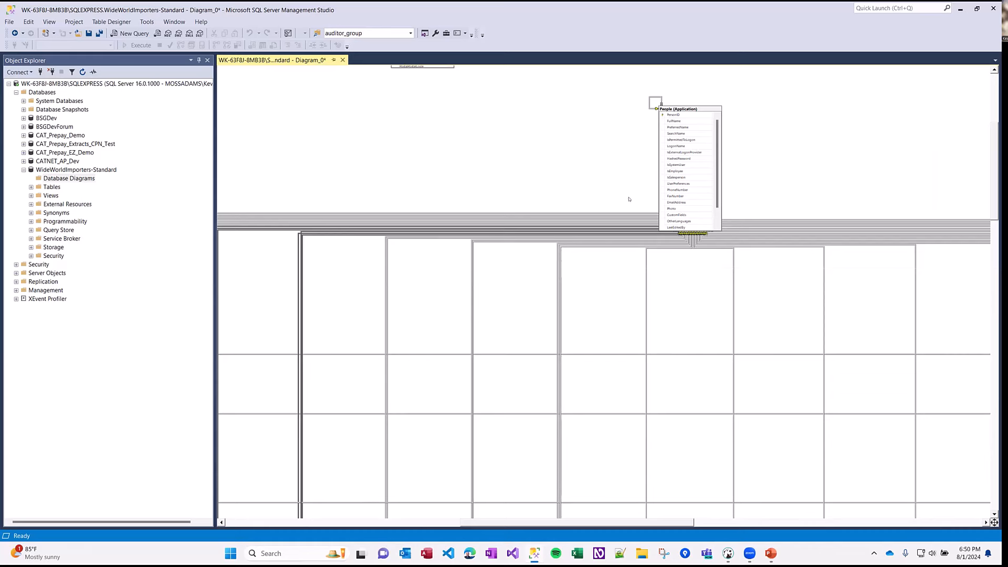
# - Zoom the diagram to fit so the whole schema can be examined at once
pyautogui.rightClick(564, 155)
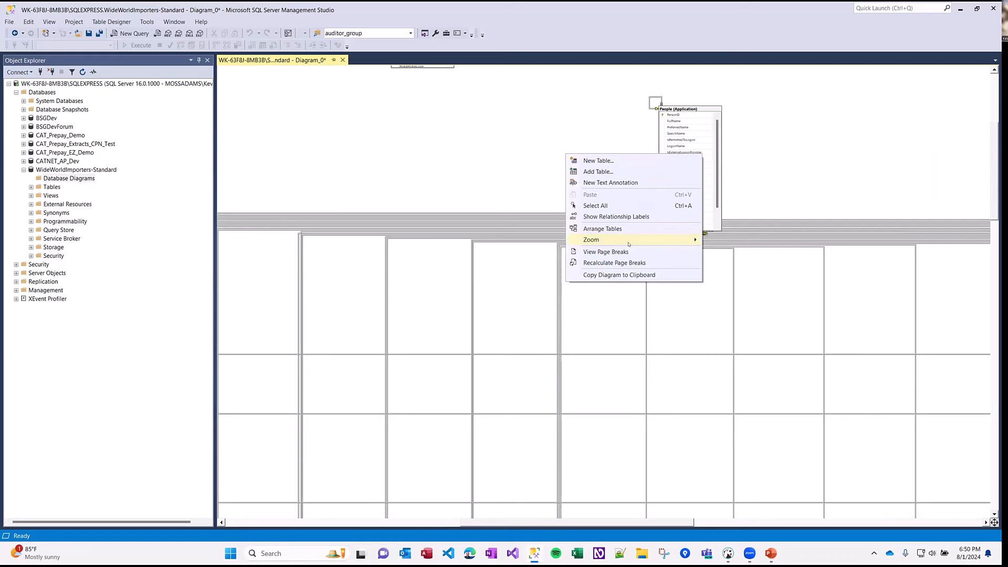
pyautogui.moveTo(591, 240)
pyautogui.click(530, 318)
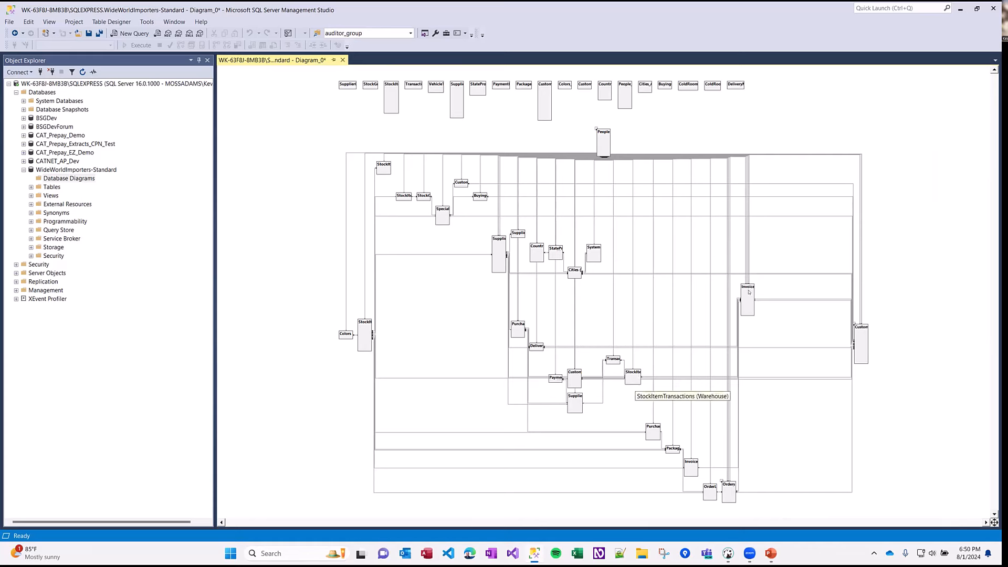
# - Return the diagram to 50% zoom, inspect the area around the Cities table, and close the diagram without saving
pyautogui.rightClick(666, 129)
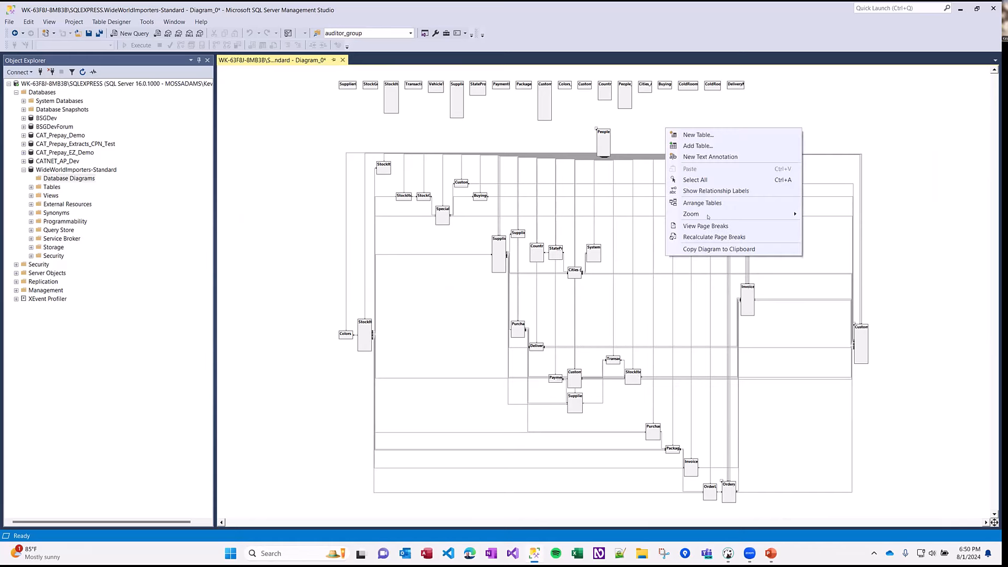
pyautogui.moveTo(708, 217)
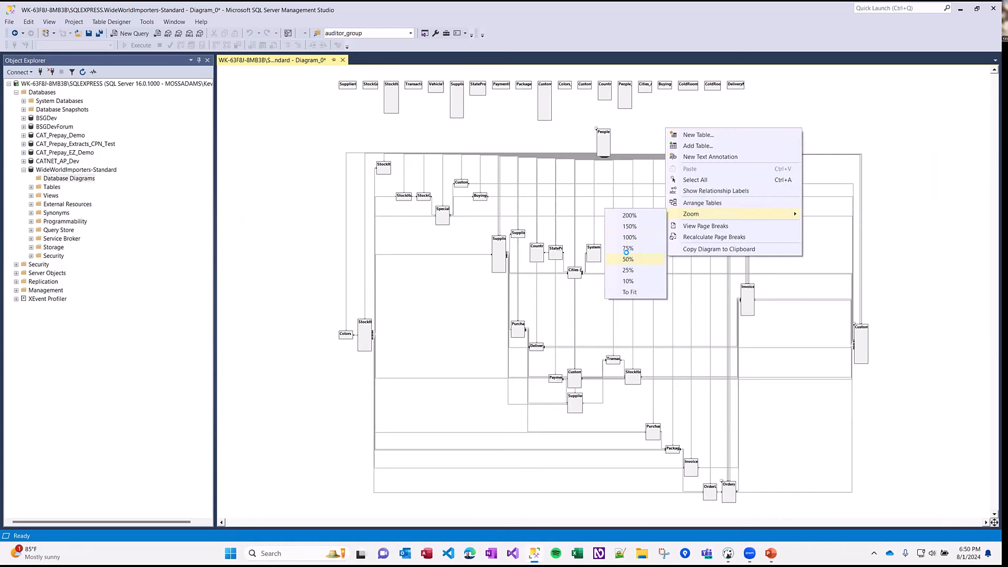
pyautogui.click(630, 248)
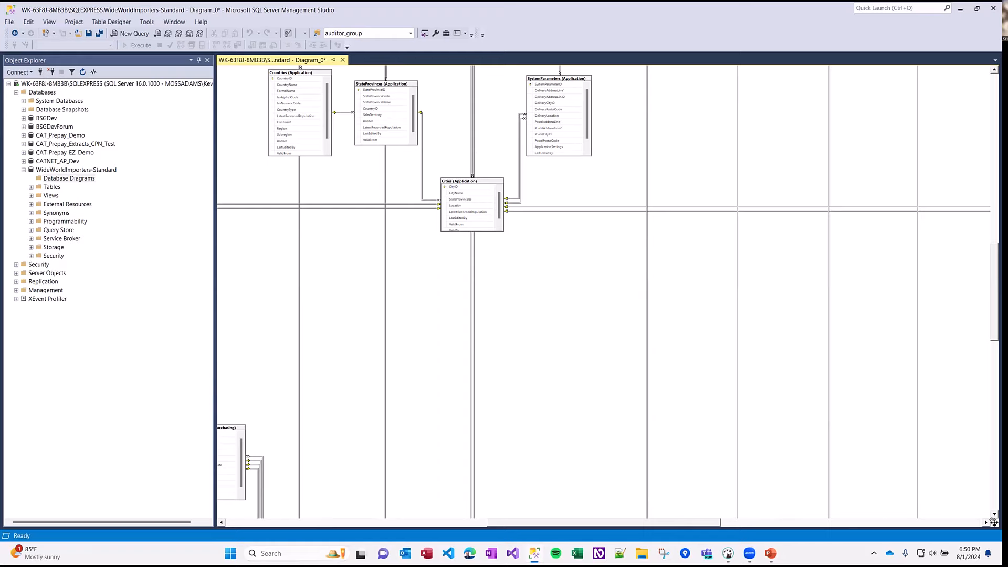
pyautogui.moveTo(994, 522); pyautogui.dragTo(958, 492)
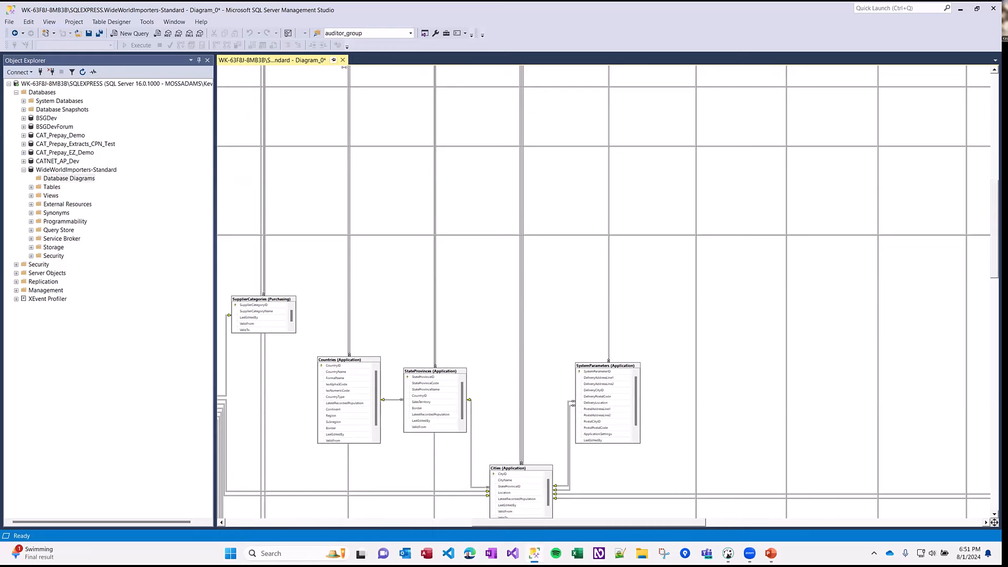
pyautogui.click(342, 60)
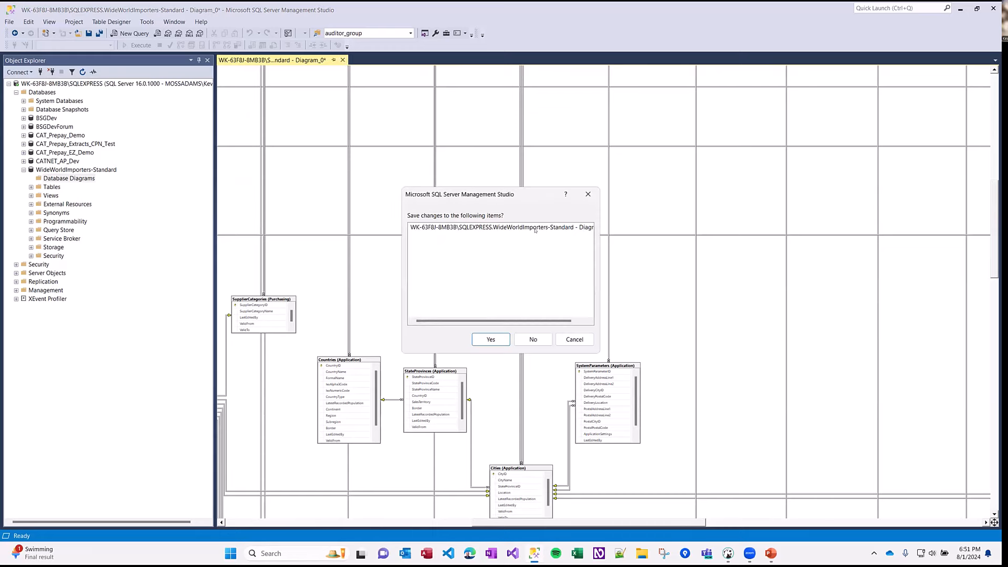
pyautogui.click(535, 340)
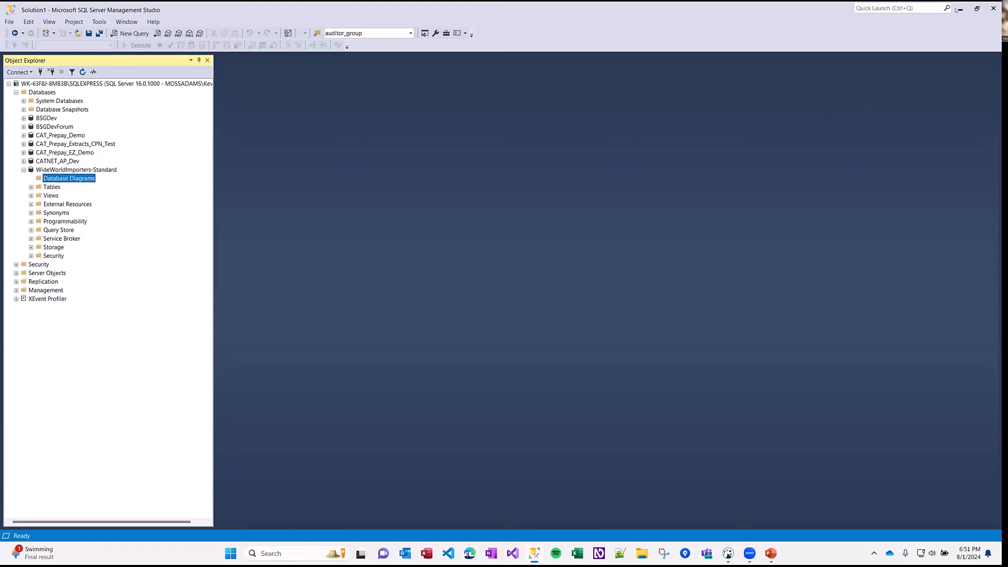
# - Switch to DBeaver and create a new project named Access Pacific in the default location with the default resource folders
pyautogui.hotkey('alt', 'Tab')
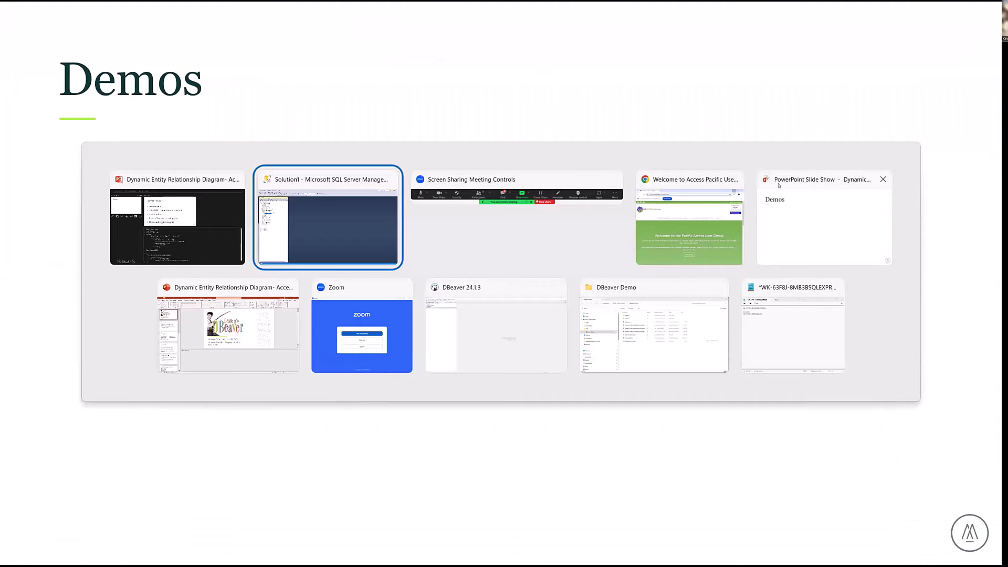
pyautogui.click(490, 313)
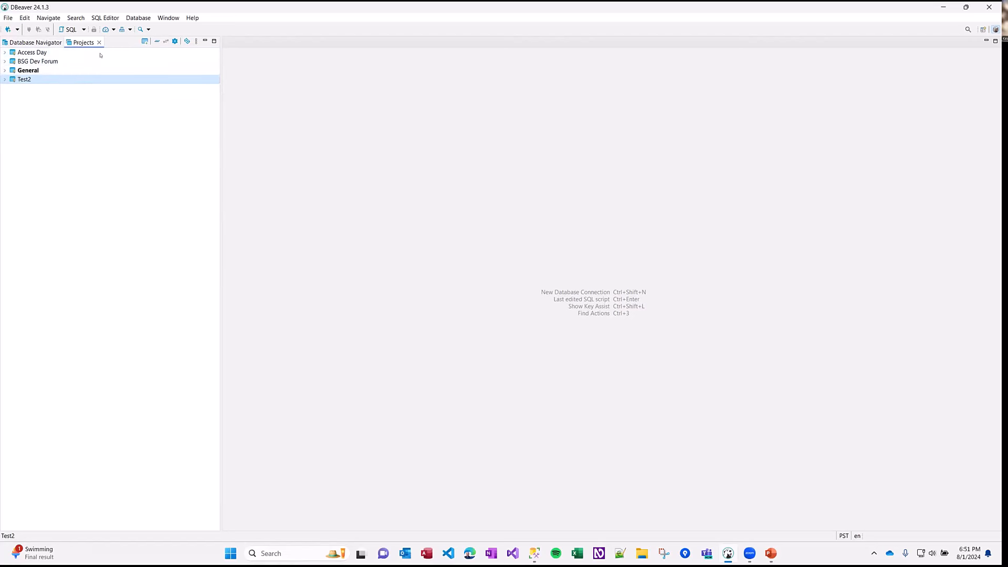
pyautogui.click(145, 41)
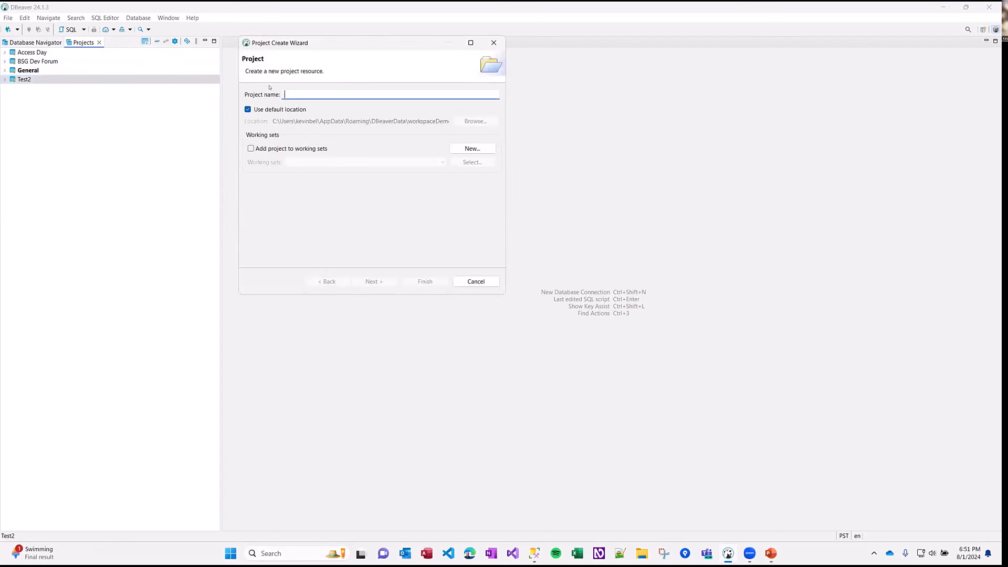
pyautogui.write('Access Pacific')
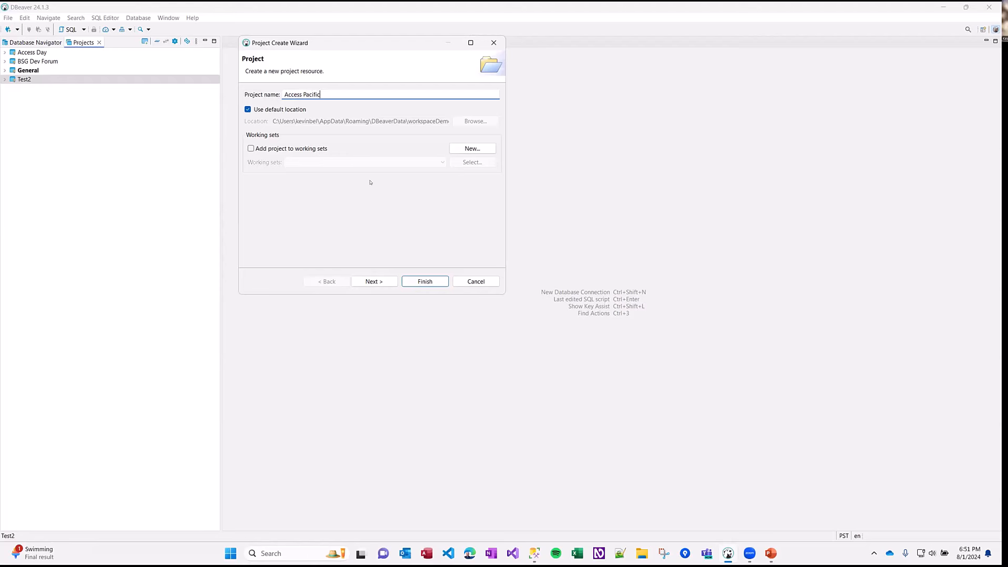
pyautogui.click(393, 282)
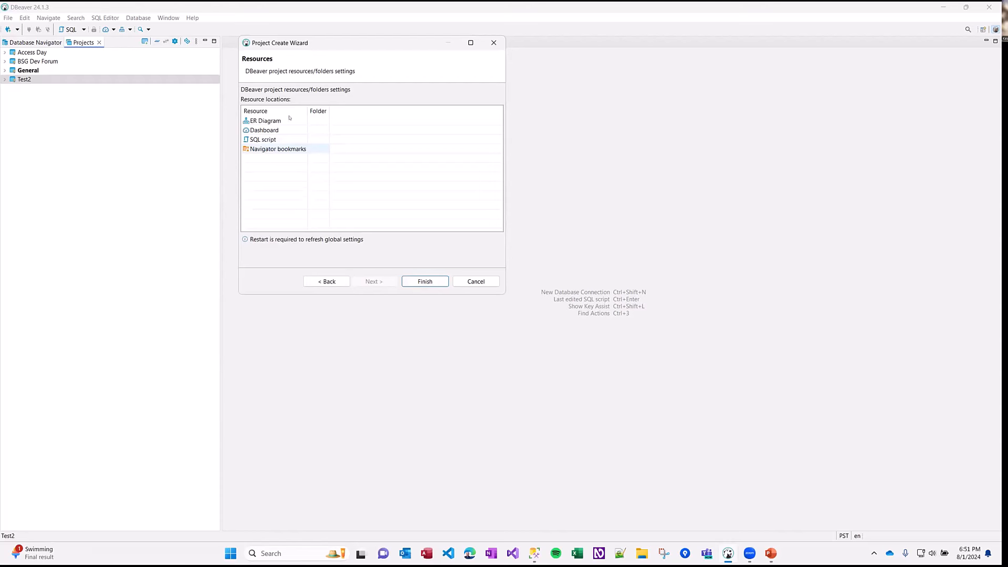
pyautogui.click(424, 279)
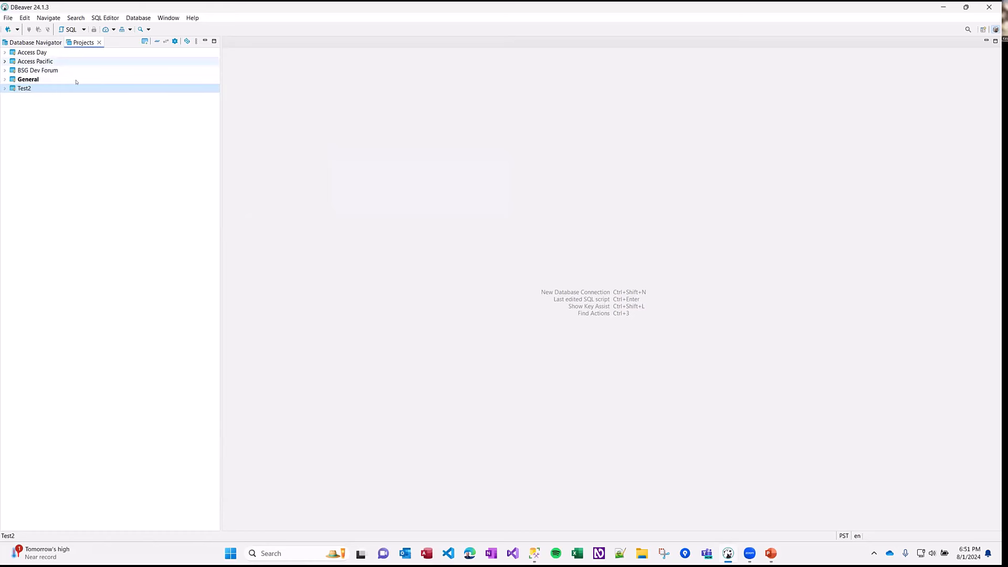
# - Start creating a new database connection under the Connections of the Access Pacific project
pyautogui.click(5, 62)
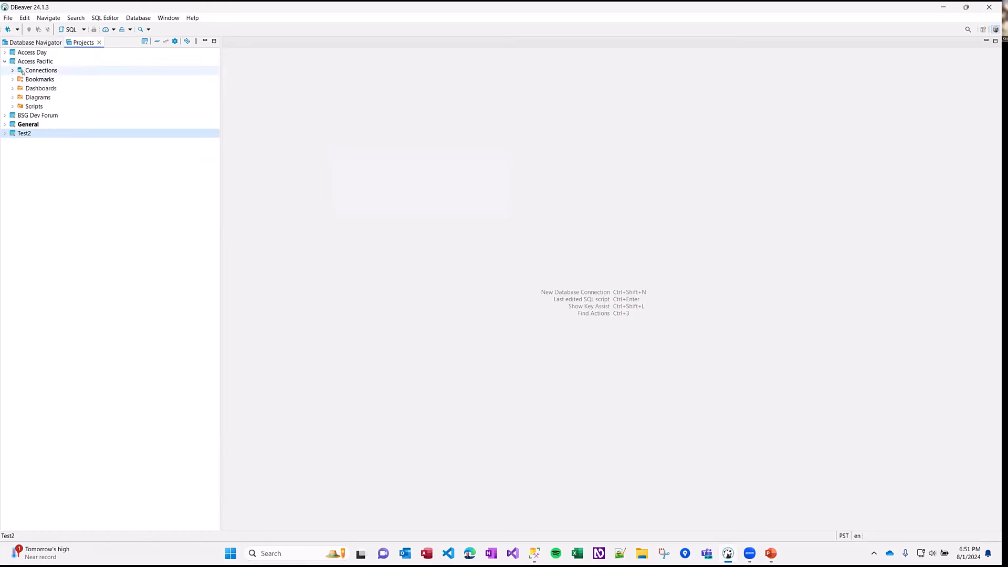
pyautogui.click(63, 72)
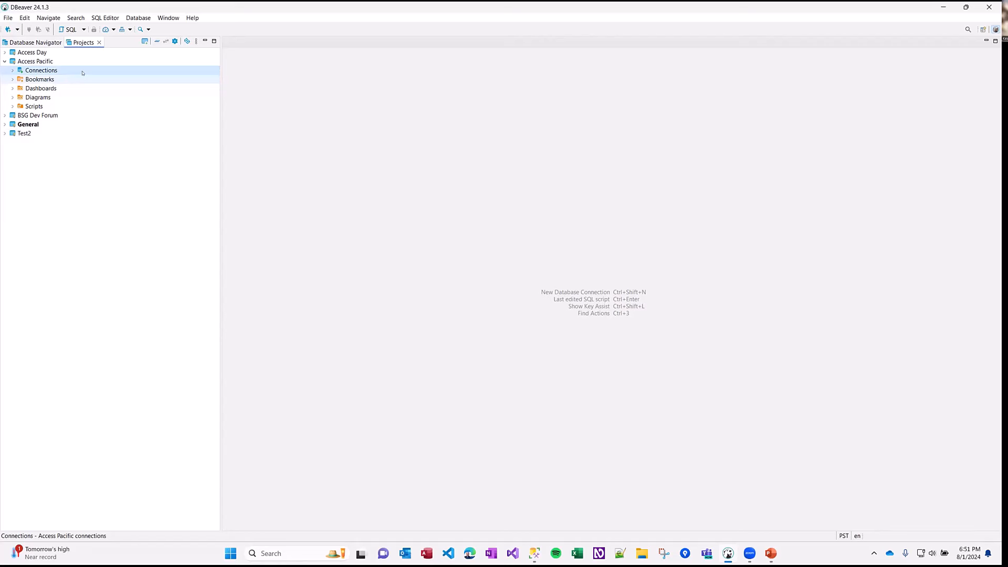
pyautogui.rightClick(46, 70)
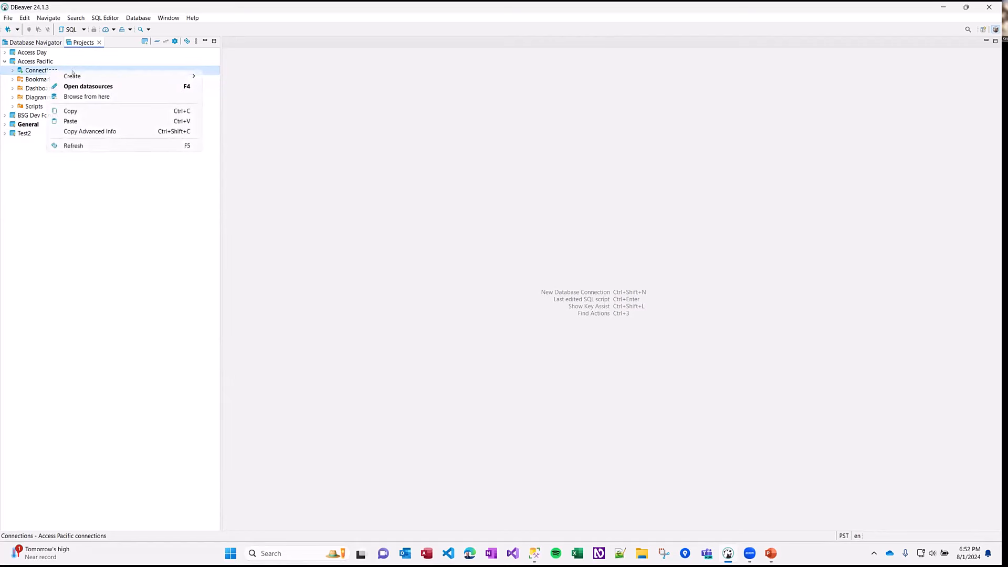
pyautogui.moveTo(116, 74)
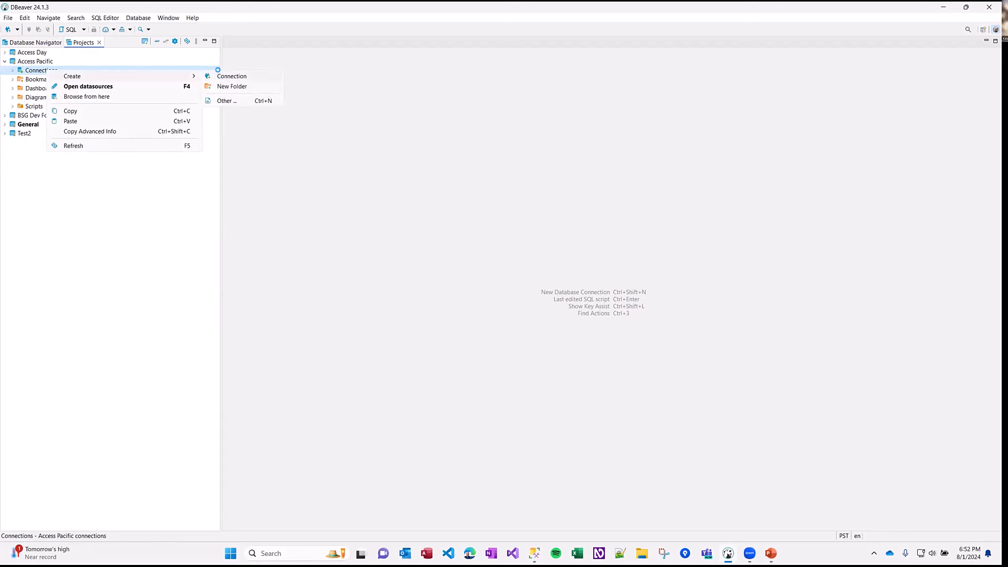
pyautogui.click(224, 76)
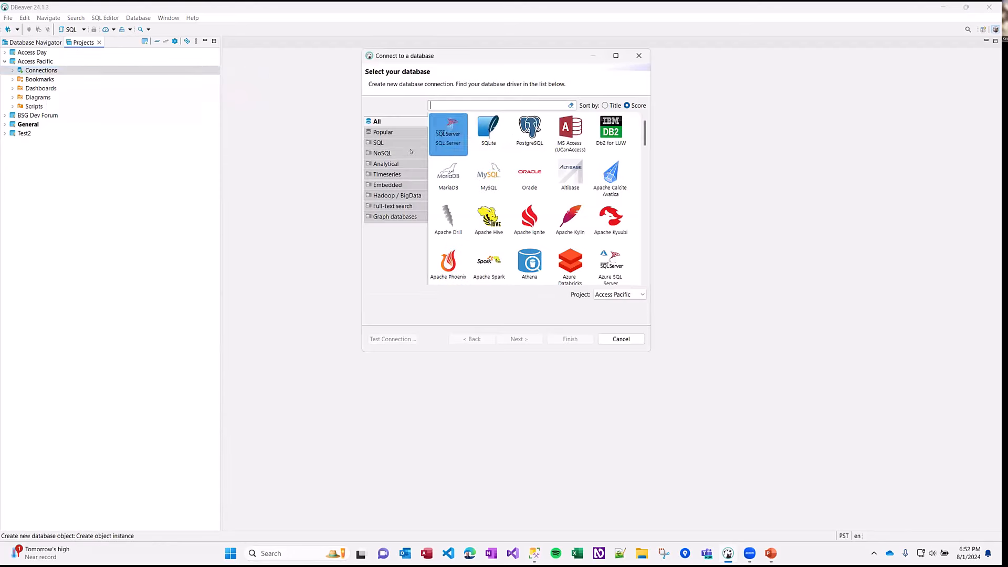
# - Browse all and popular database drivers, filter the full list by "Acc", and continue with the MS Access (UCanAccess) driver
pyautogui.moveTo(642, 125); pyautogui.dragTo(645, 237)
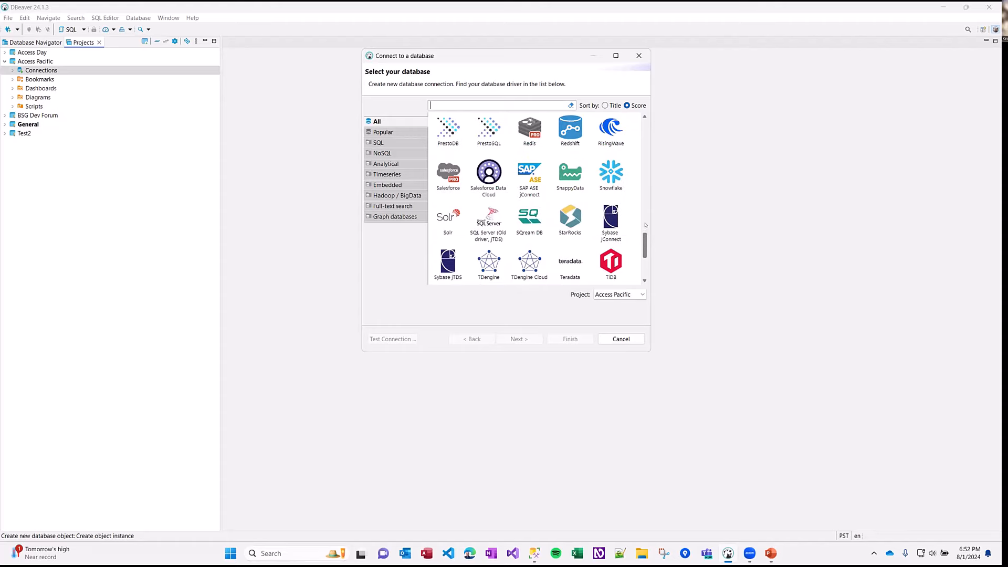
pyautogui.scroll(15, 645, 224)
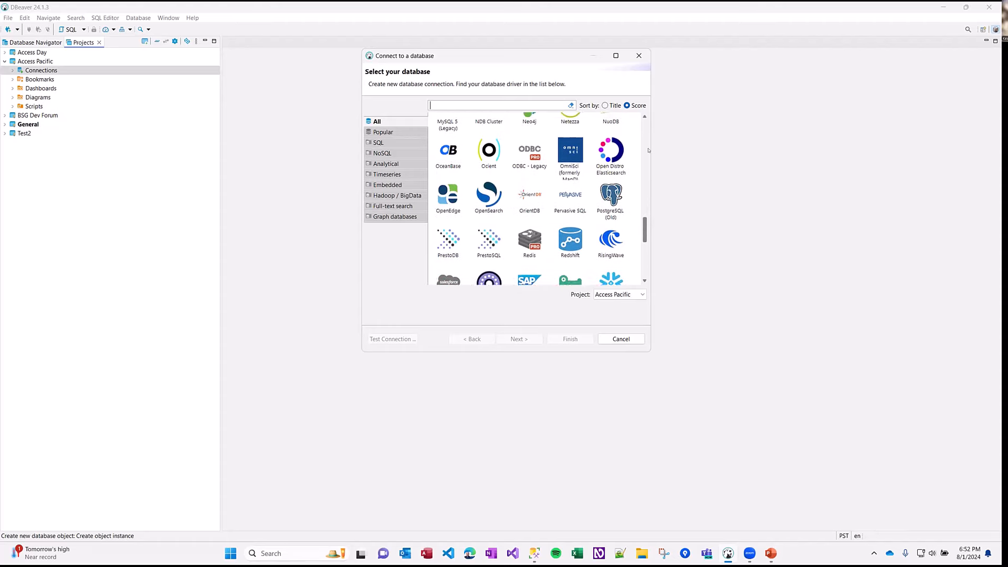
pyautogui.click(413, 134)
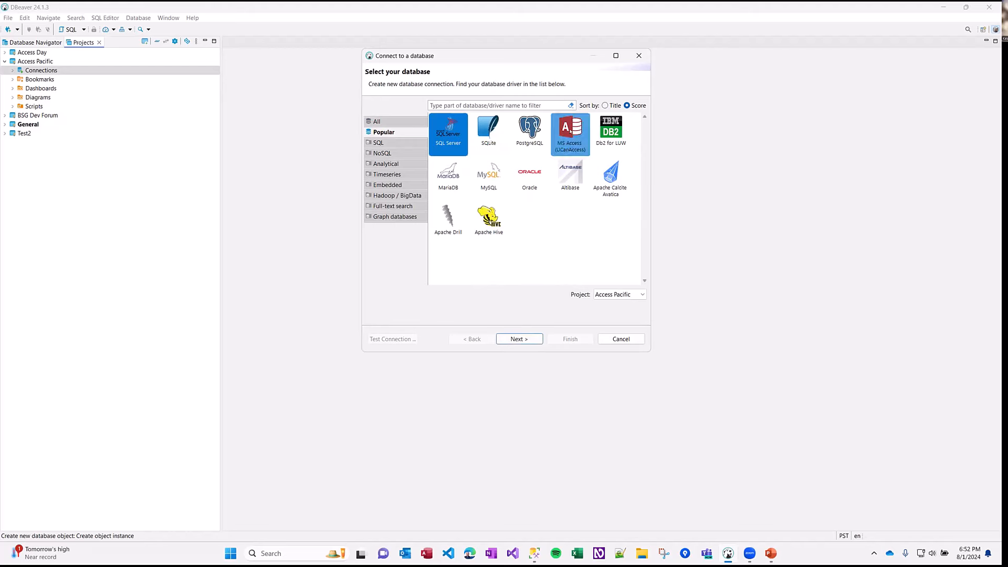
pyautogui.click(395, 123)
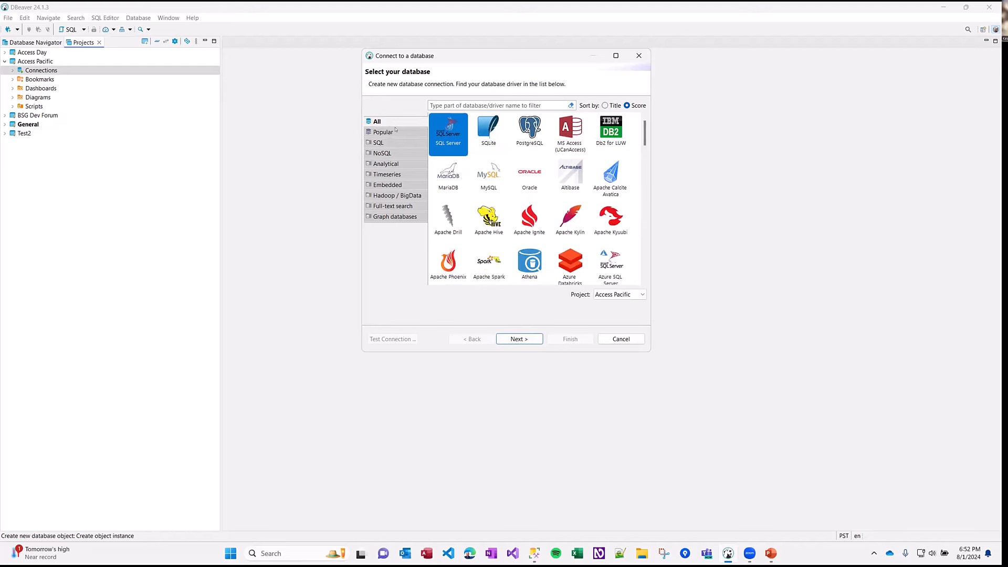
pyautogui.click(486, 100)
pyautogui.write('Acc')
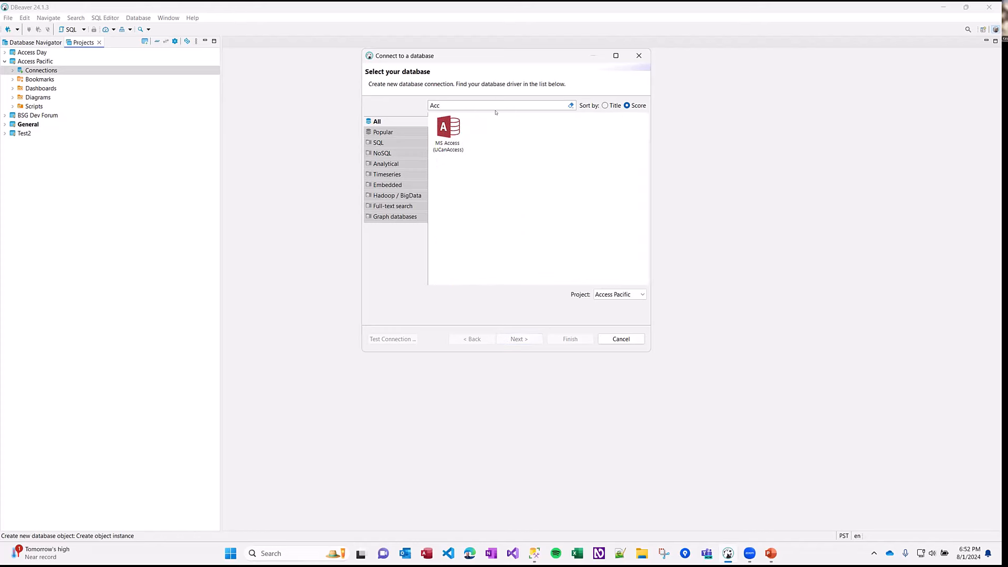
pyautogui.click(451, 130)
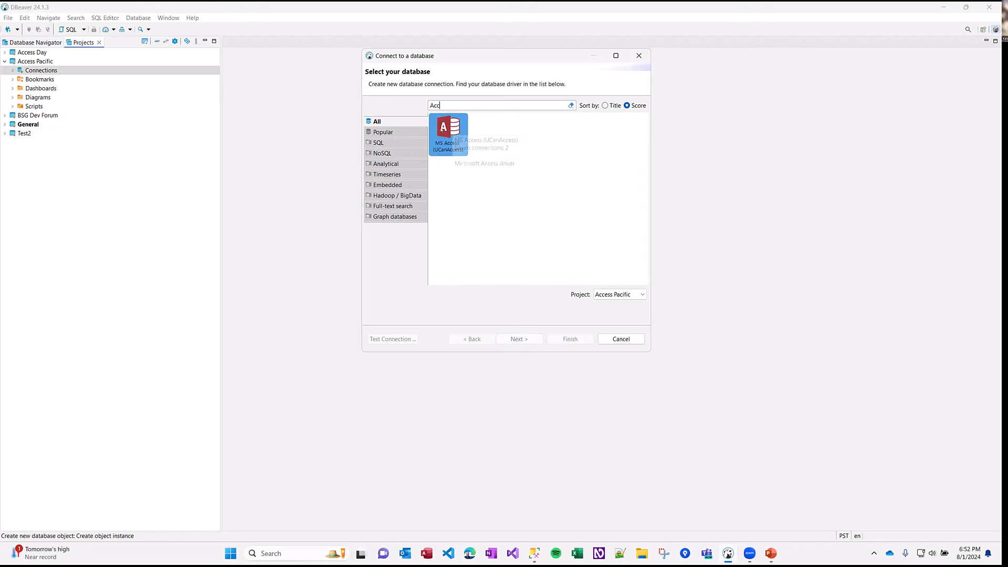
pyautogui.click(515, 340)
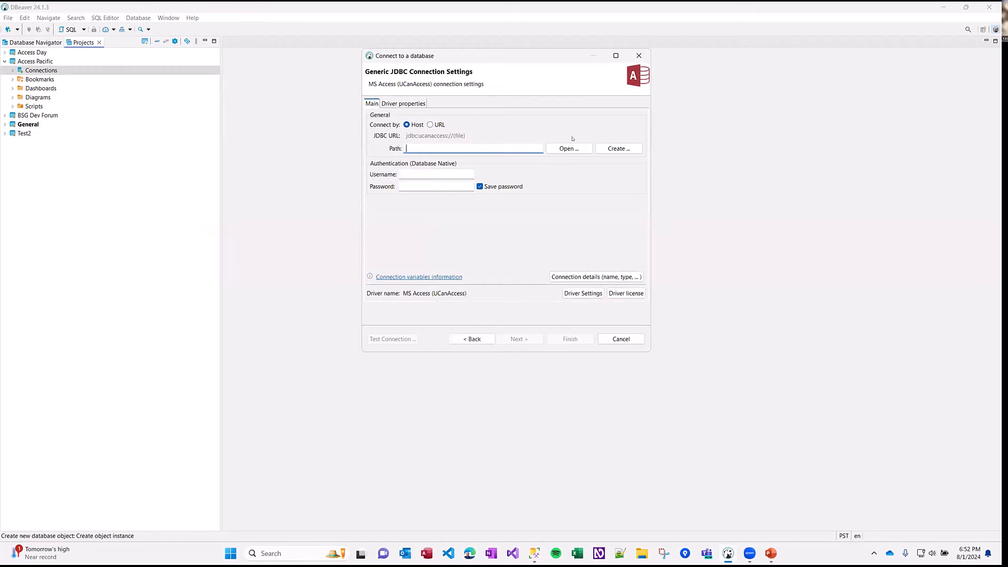
# - Set the connection's database file to NW Dev.accdb from the DBeaver Demo folder
pyautogui.click(566, 149)
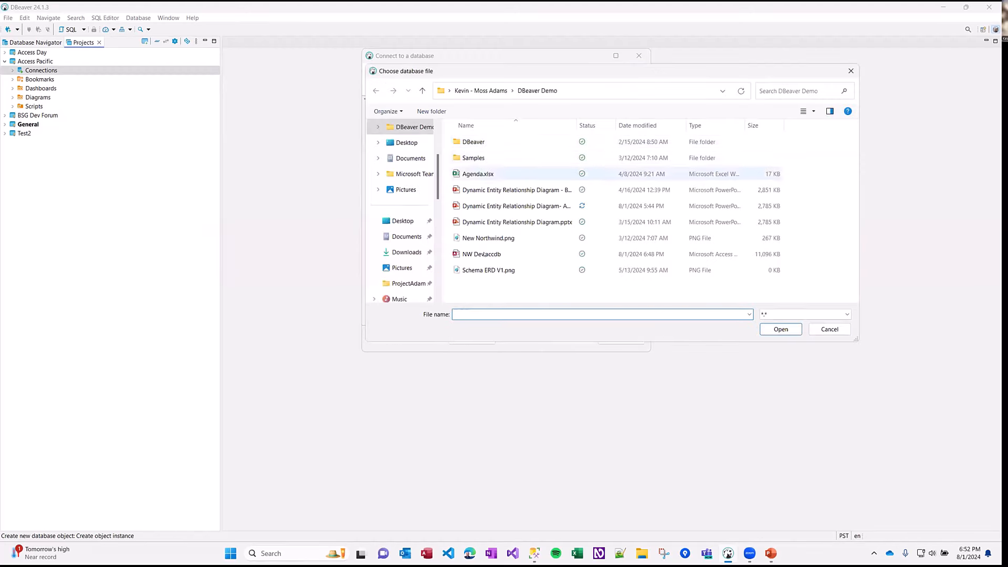
pyautogui.click(480, 253)
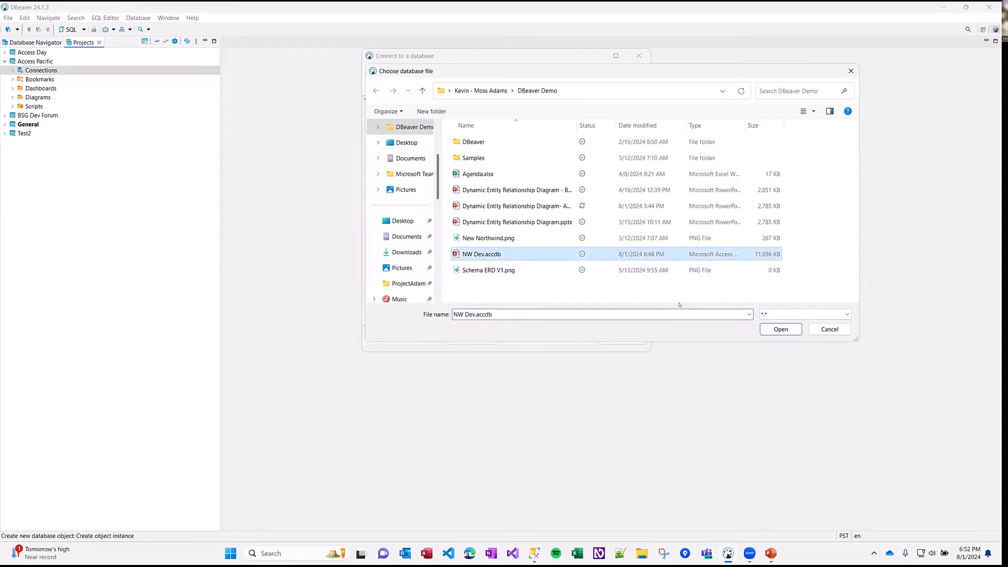
pyautogui.click(780, 329)
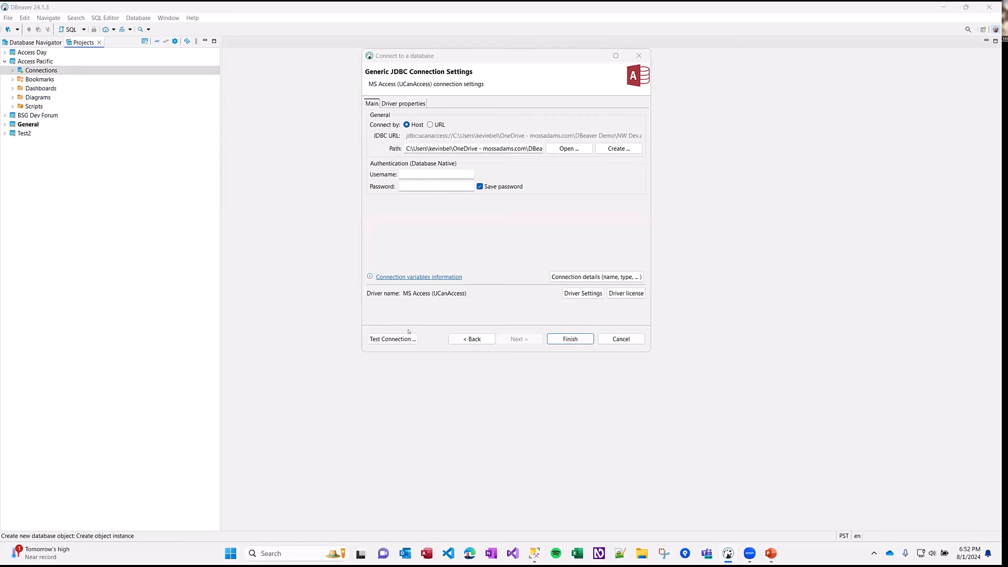
# - Test the connection to the Access database and finish creating it
pyautogui.click(386, 339)
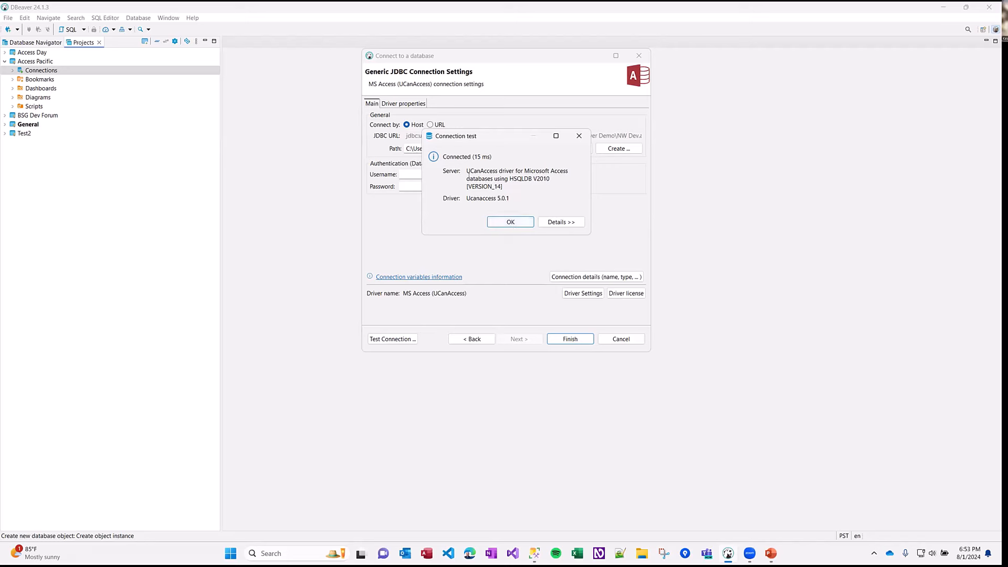
pyautogui.click(510, 221)
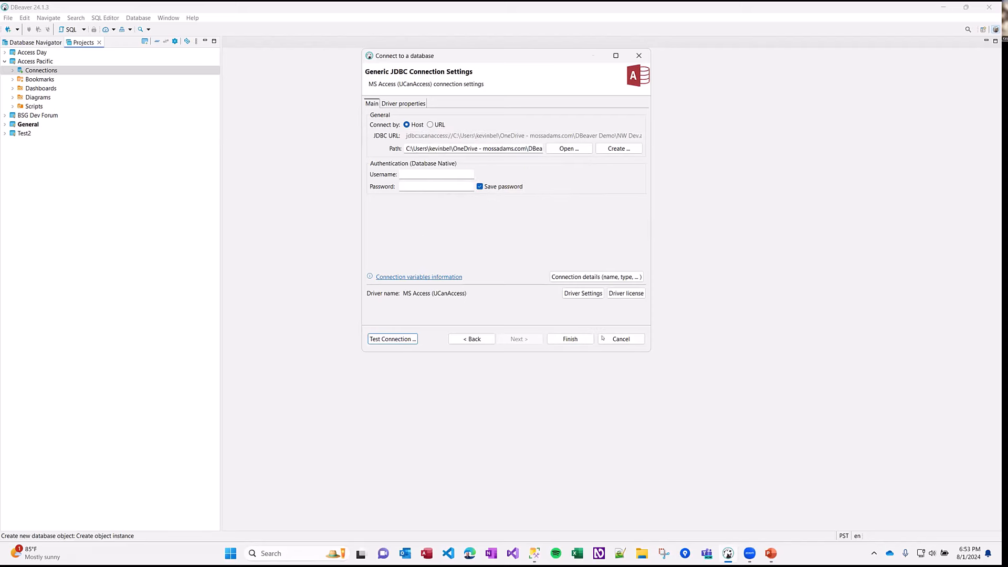
pyautogui.click(566, 339)
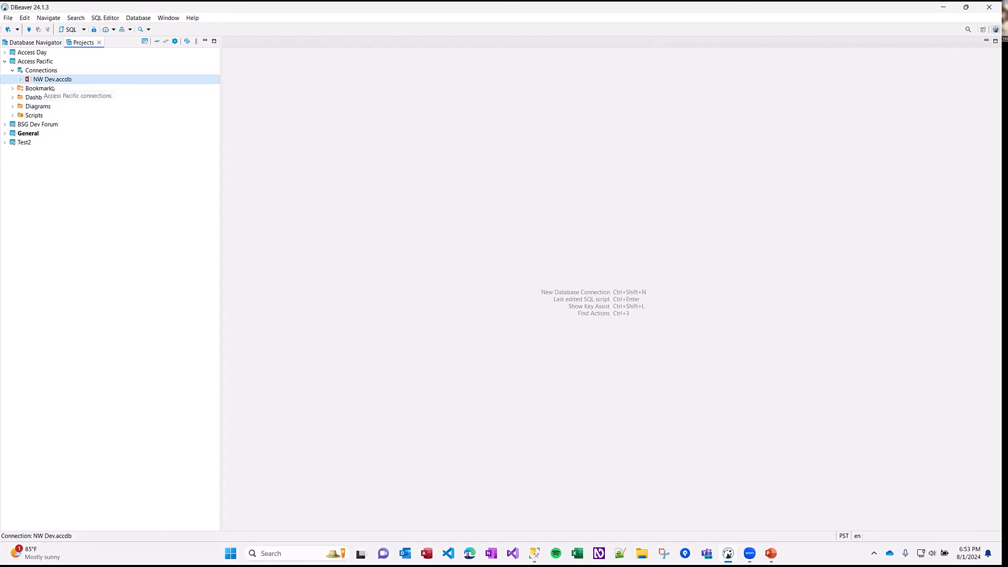
# - Examine the tables and views of the NW Dev.accdb connection, collapsing each list after viewing it
pyautogui.click(20, 80)
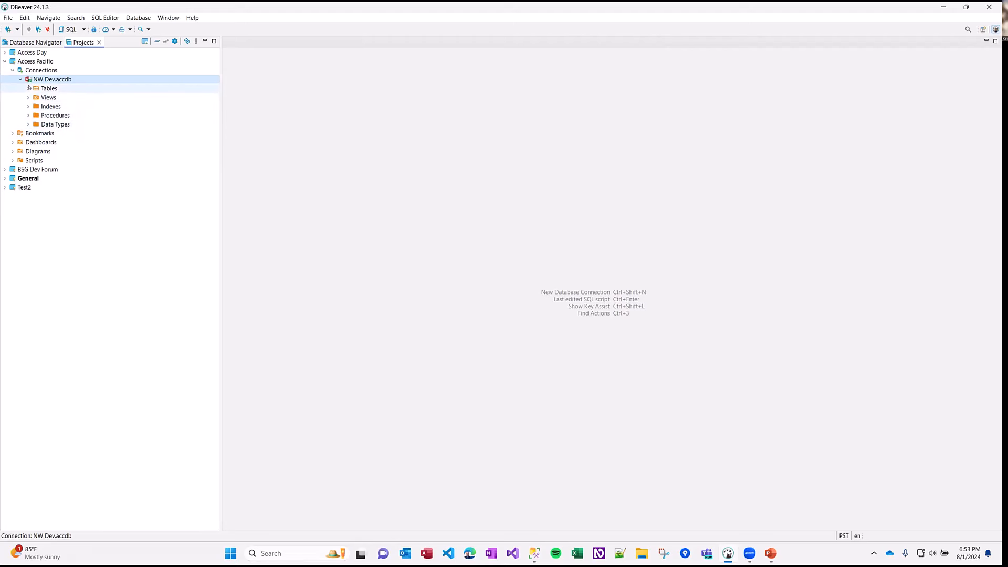
pyautogui.click(28, 88)
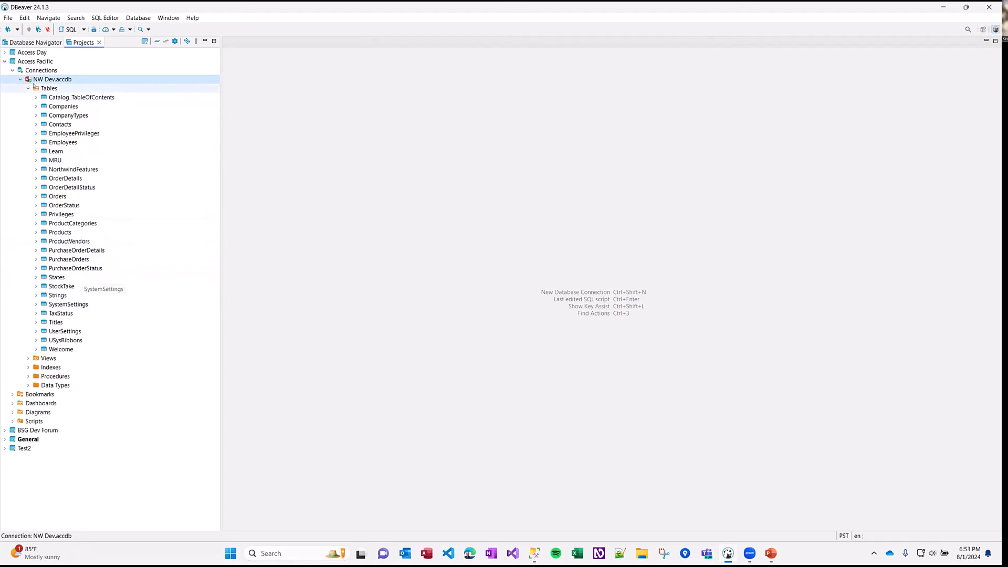
pyautogui.click(29, 88)
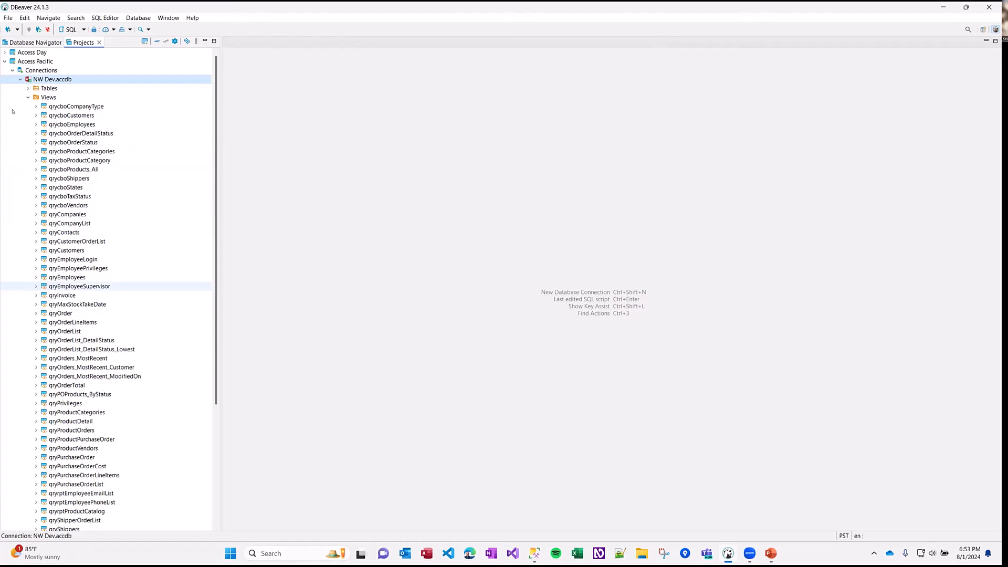
pyautogui.click(28, 97)
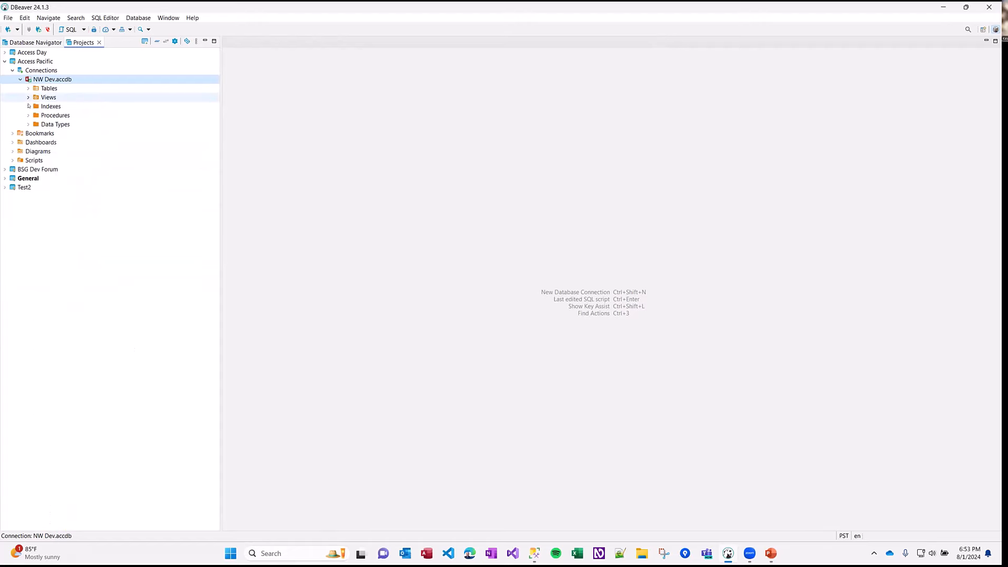
# - Examine the list of indexes in NW Dev.accdb, including the OrderDetails index on order and product ID, and collapse it
pyautogui.click(28, 106)
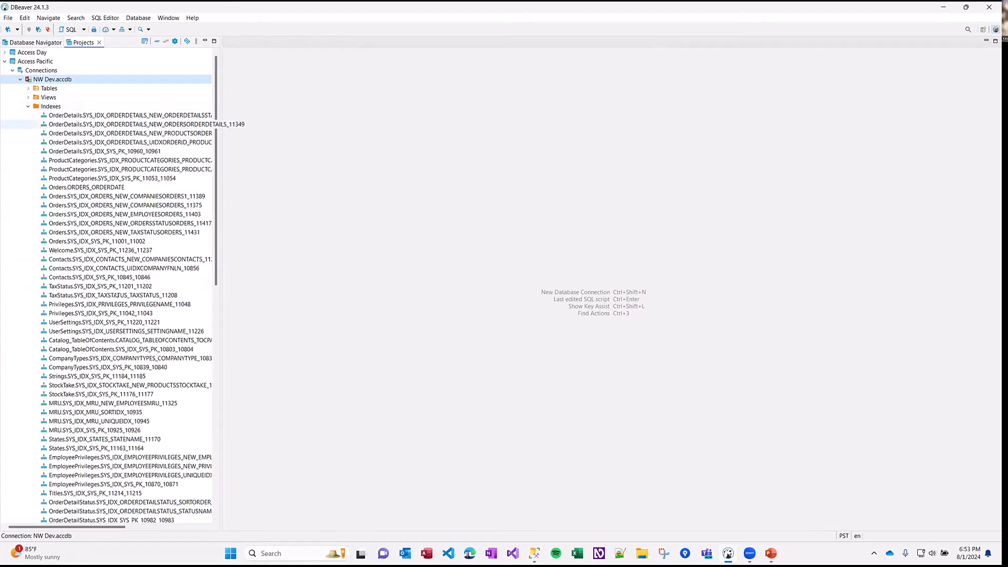
pyautogui.scroll(-4, 91, 231)
pyautogui.scroll(-1, 92, 231)
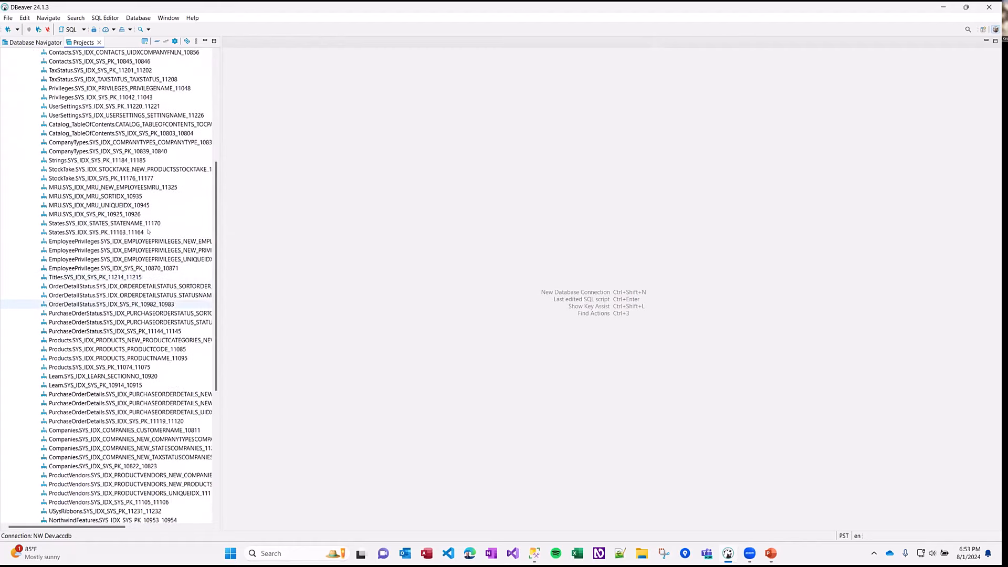
pyautogui.scroll(5, 159, 220)
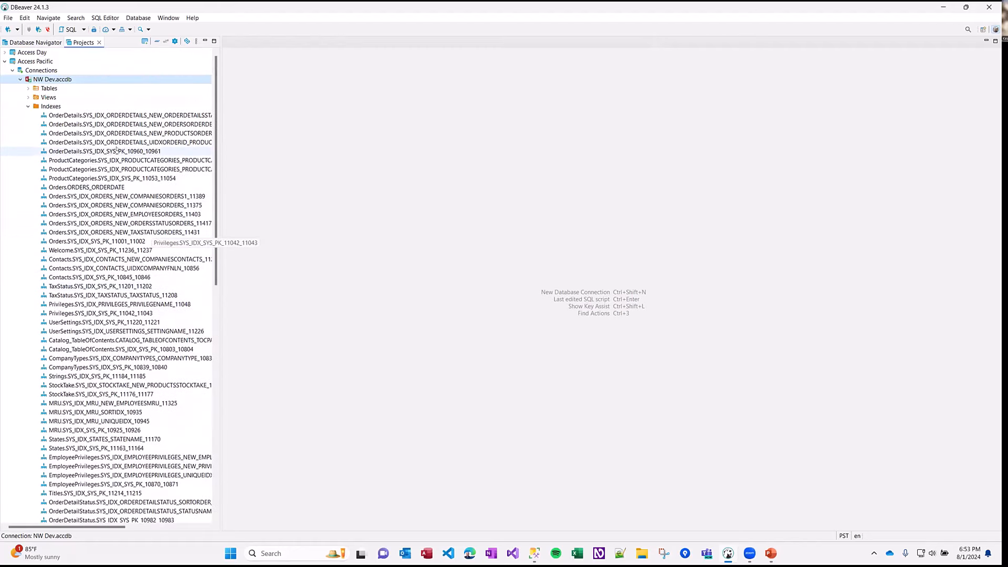
pyautogui.click(165, 142)
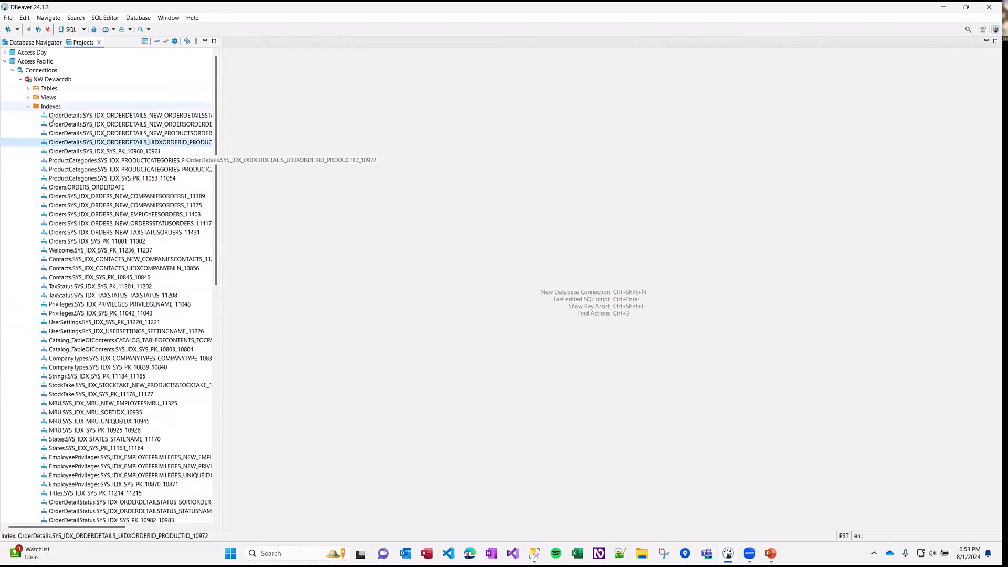
pyautogui.click(28, 106)
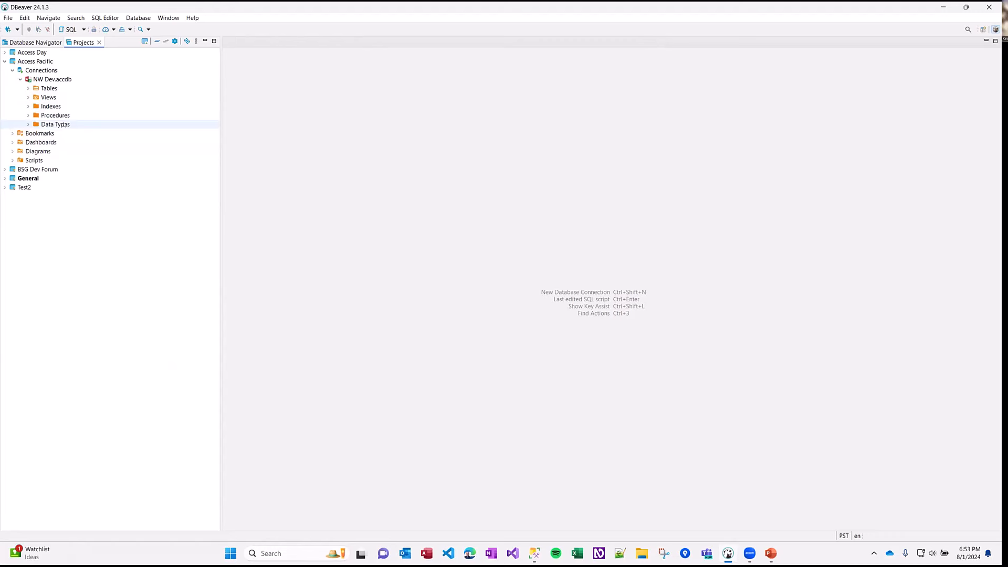
# - List the procedures of NW Dev.accdb and open the CINT function to view its properties and source
pyautogui.click(28, 116)
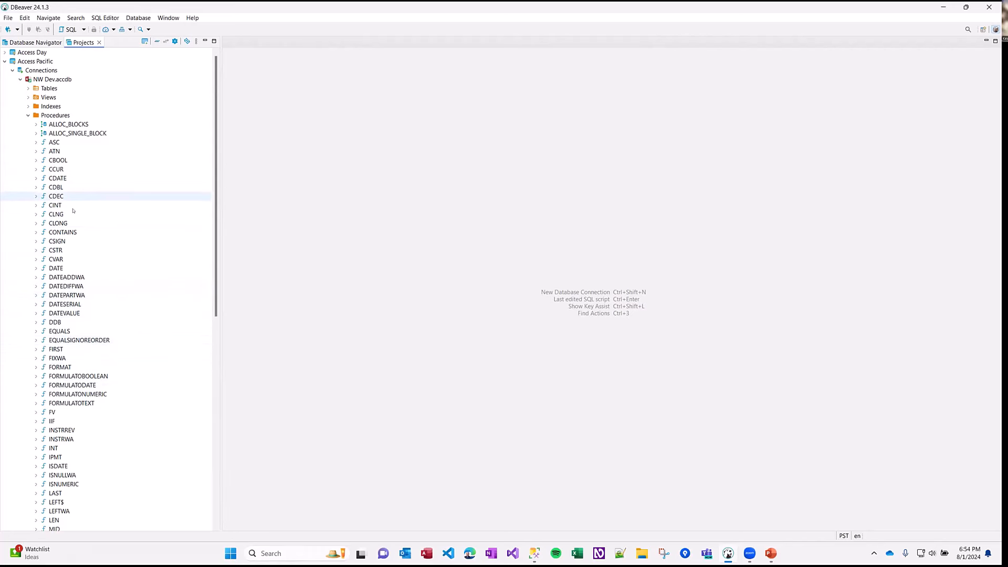
pyautogui.doubleClick(53, 206)
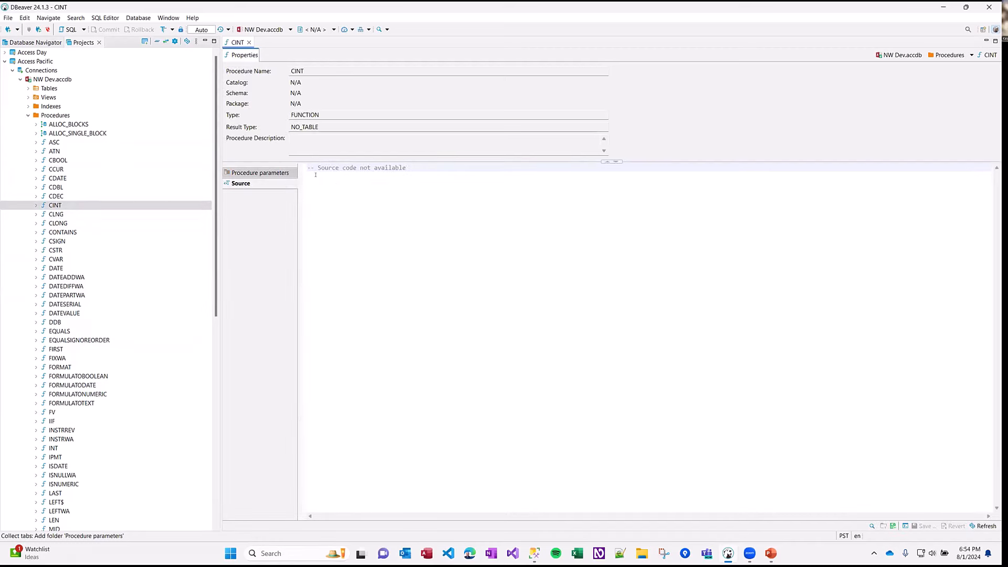
# - Examine the CINT function's procedure parameters and the connection's data types, closing the function and collapsing each list after viewing it
pyautogui.click(244, 174)
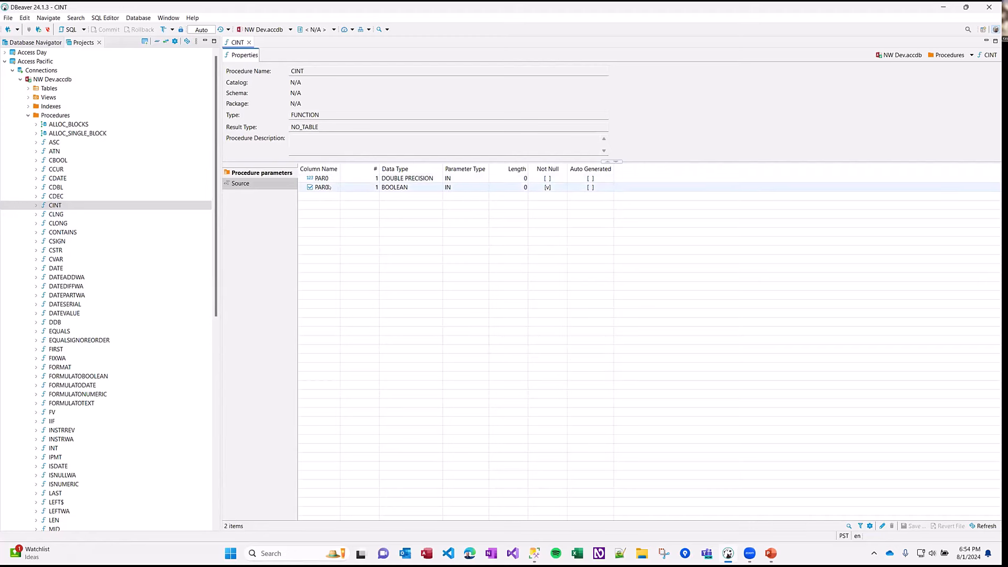
pyautogui.click(28, 116)
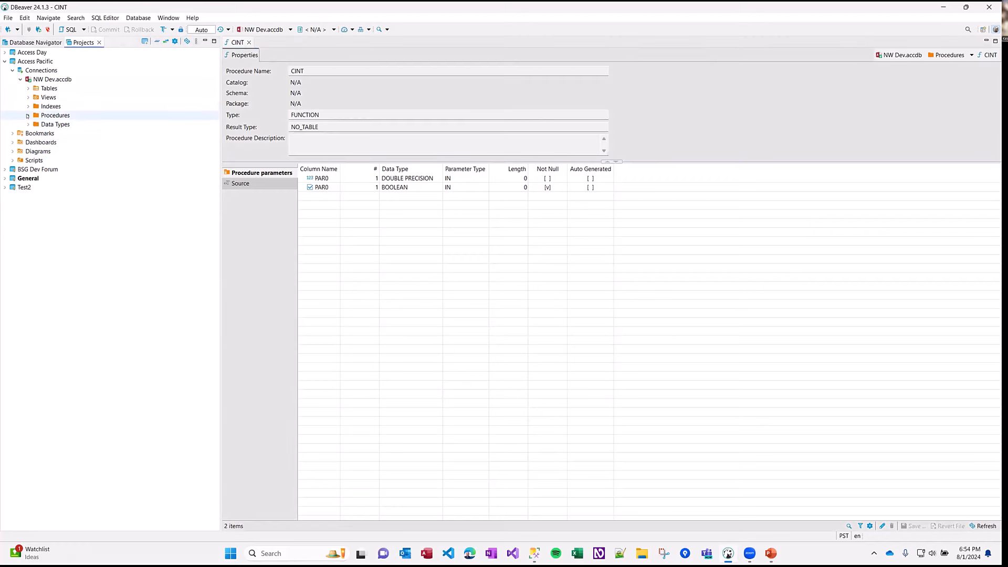
pyautogui.click(249, 42)
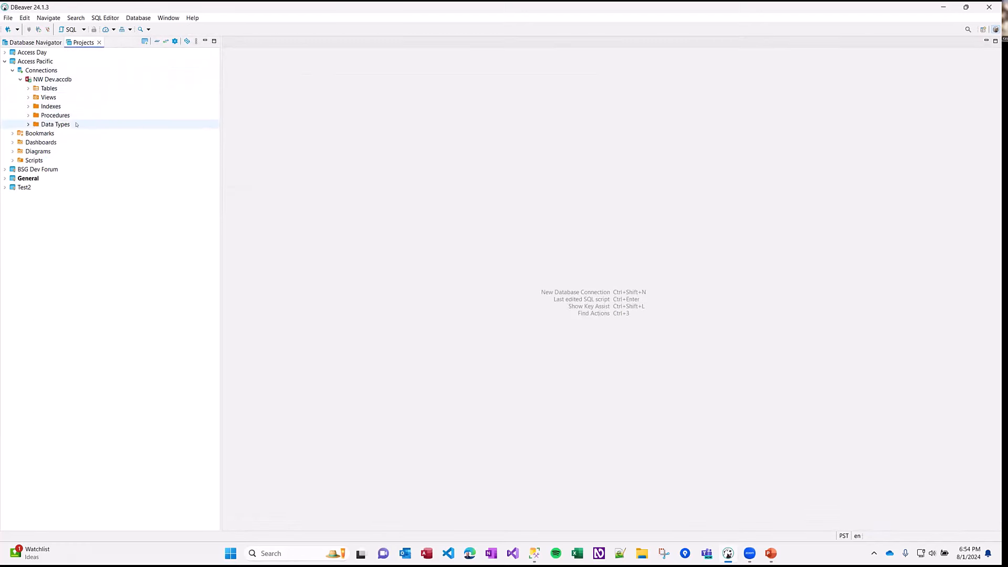
pyautogui.doubleClick(77, 125)
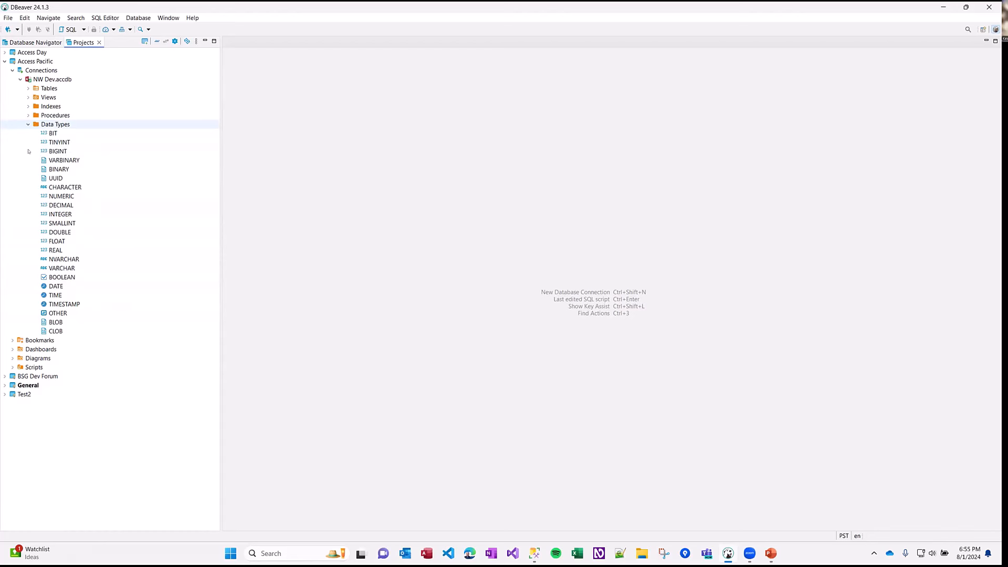
pyautogui.click(28, 125)
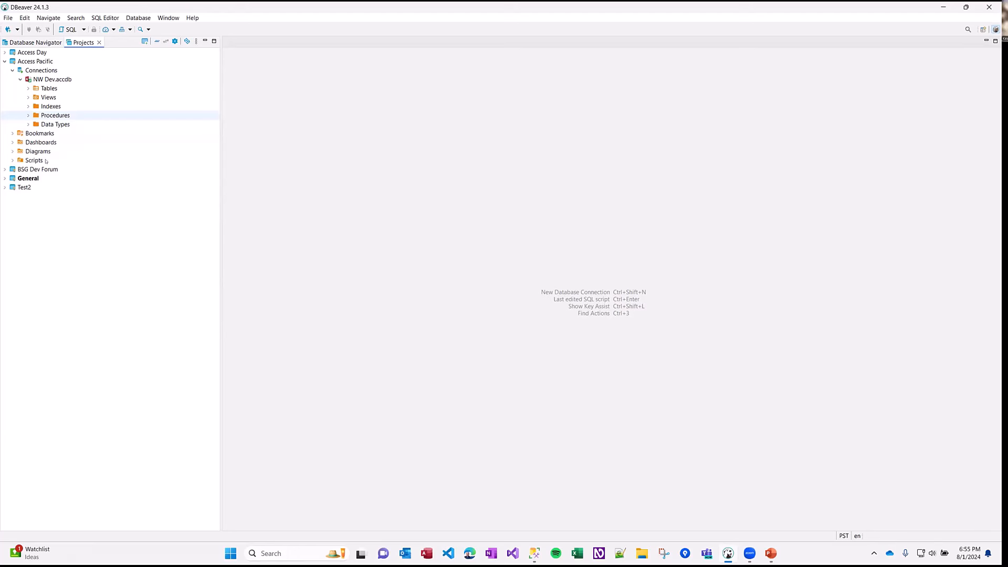
# - Create a new diagram named NW Demo in the Access Pacific project, with all tables of NW Dev.accdb as initial content
pyautogui.rightClick(77, 155)
pyautogui.click(84, 168)
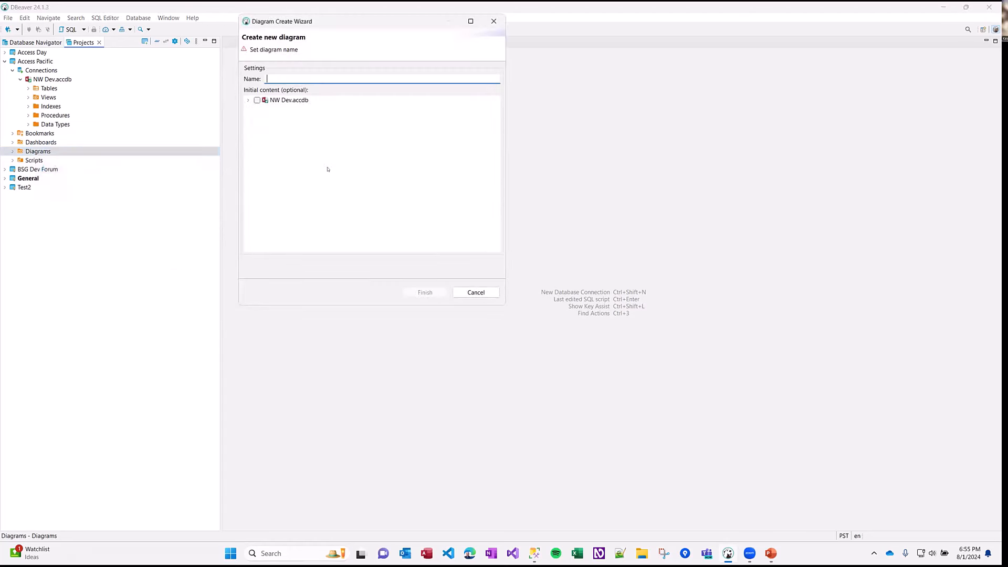
pyautogui.write('NW Demo')
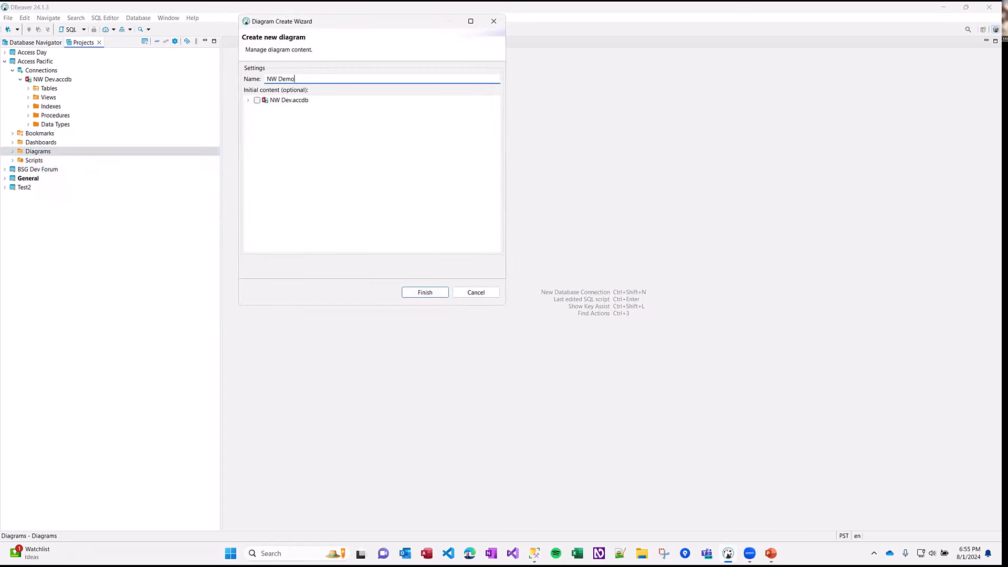
pyautogui.click(248, 100)
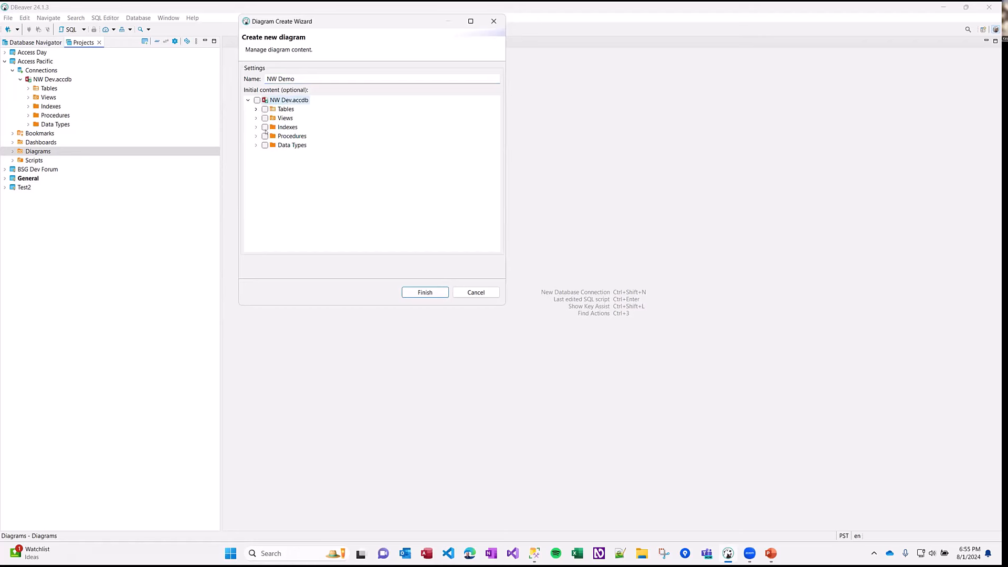
pyautogui.click(256, 109)
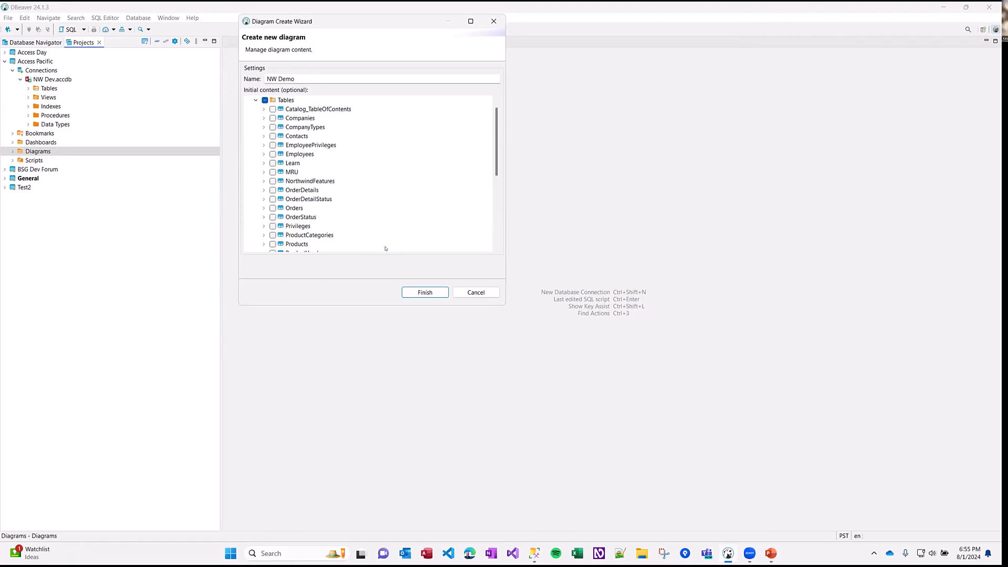
pyautogui.click(426, 293)
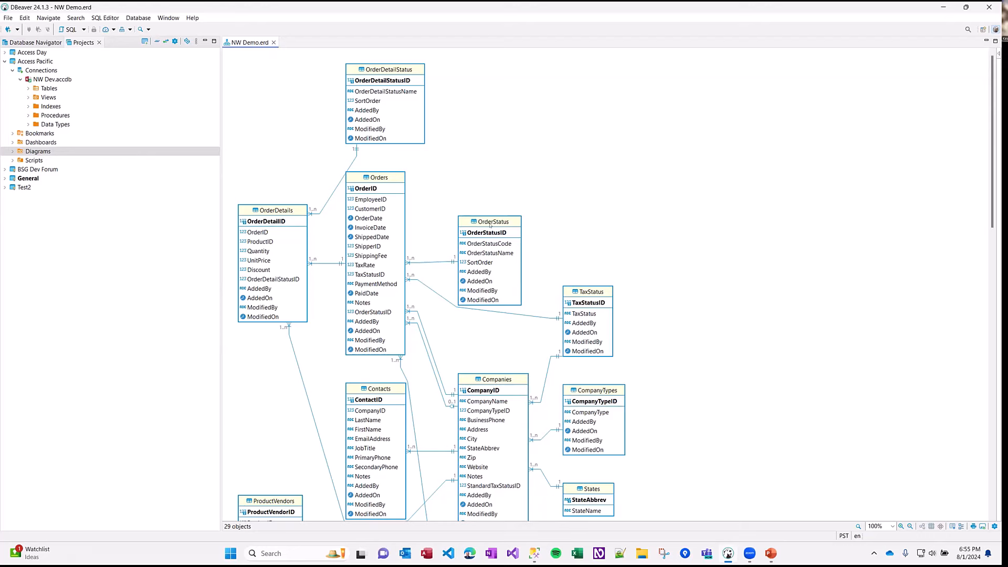
# - Spread the OrderStatus, TaxStatus, CompanyTypes, States and Companies tables farther apart in the diagram
pyautogui.moveTo(494, 221); pyautogui.dragTo(576, 132)
pyautogui.moveTo(592, 292); pyautogui.dragTo(662, 216)
pyautogui.moveTo(597, 390); pyautogui.dragTo(714, 318)
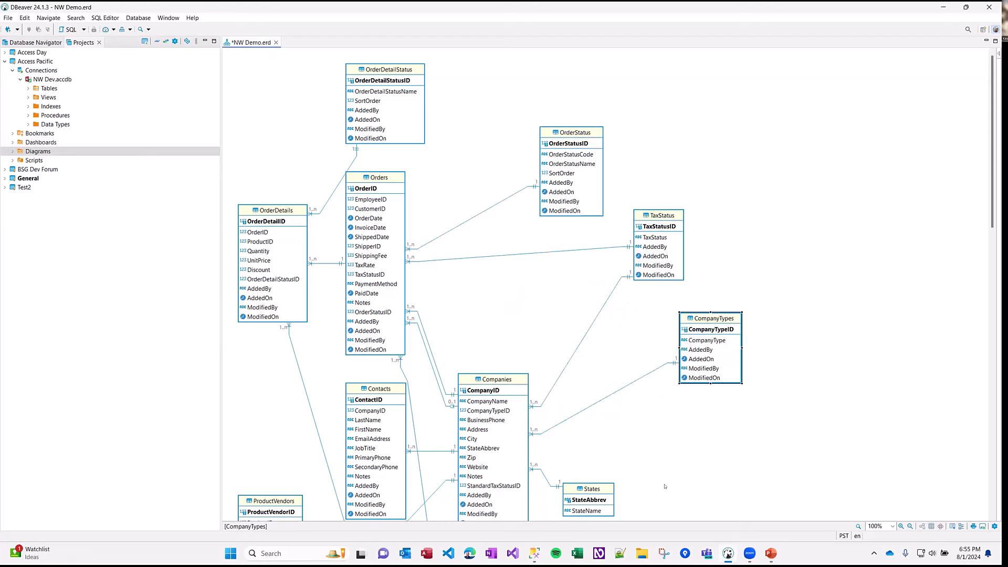
pyautogui.moveTo(592, 489); pyautogui.dragTo(693, 481)
pyautogui.moveTo(490, 375); pyautogui.dragTo(532, 285)
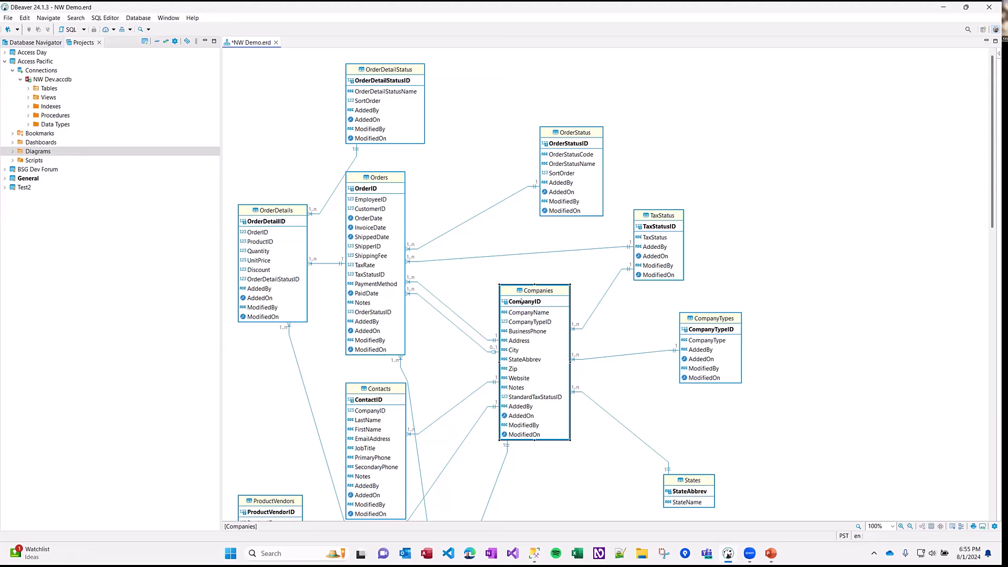
# - Highlight the Companies–CompanyTypes relationship, and examine which tables in the diagram are linked to the CompanyID column of Companies
pyautogui.click(610, 357)
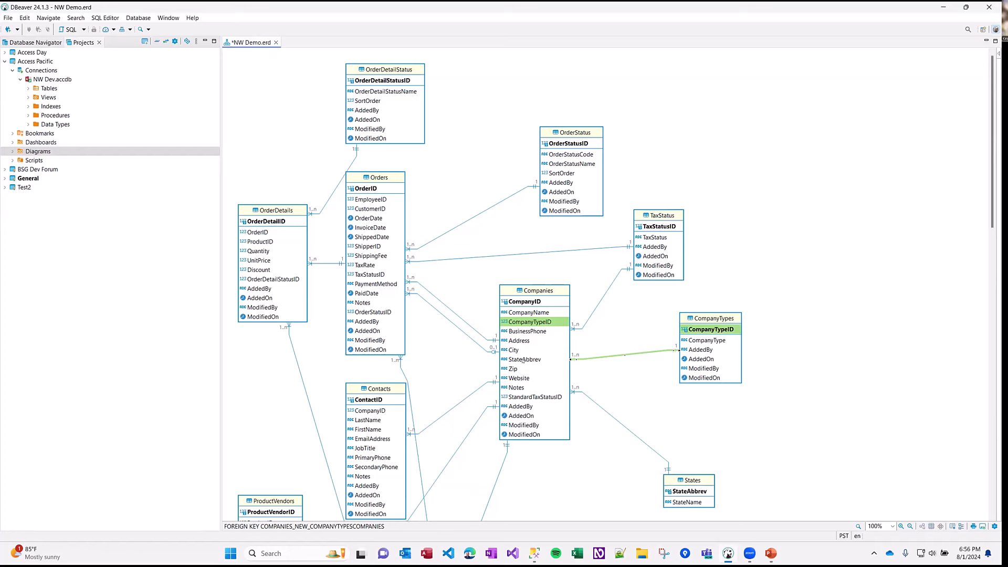
pyautogui.click(532, 302)
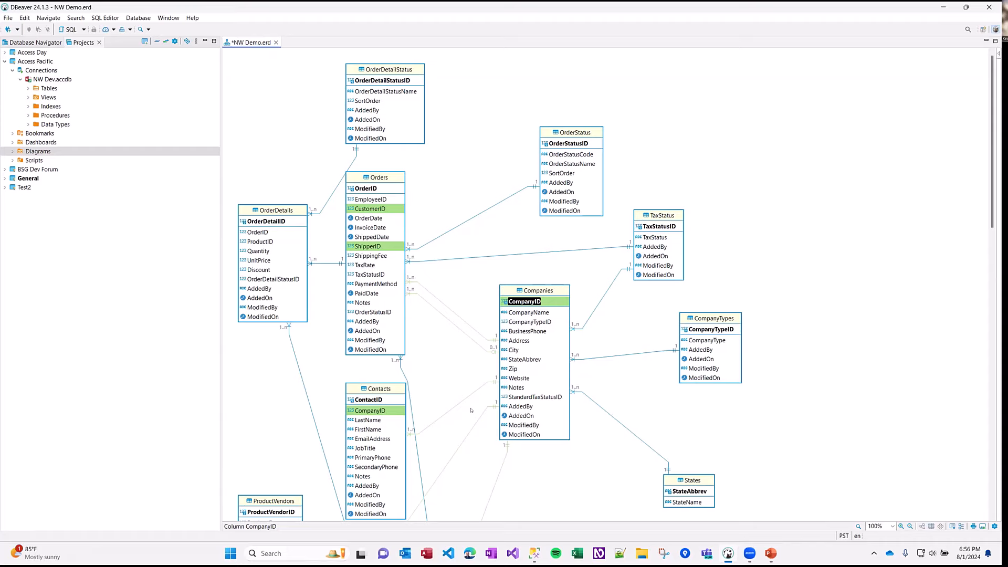
pyautogui.scroll(-5, 285, 264)
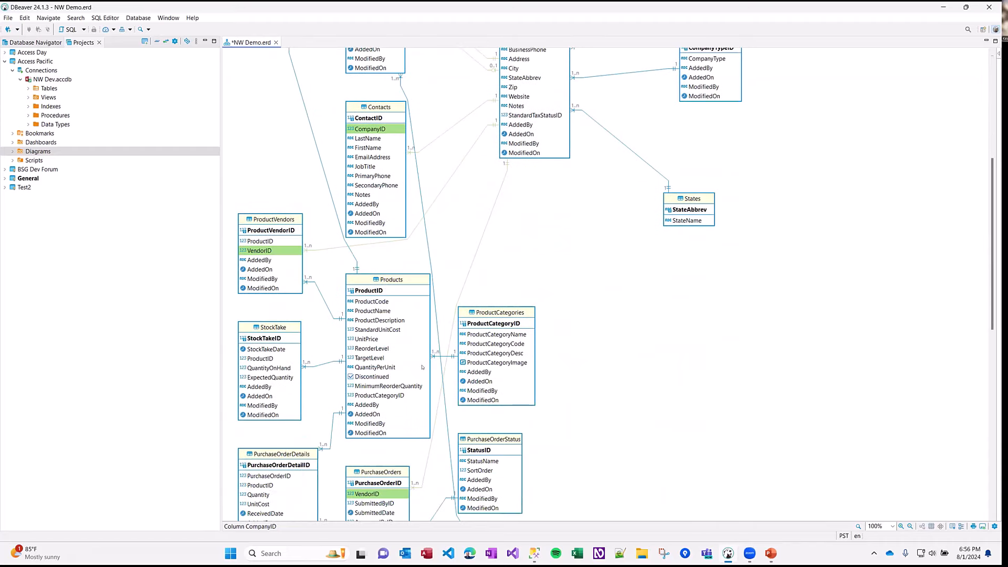
pyautogui.scroll(-1, 380, 424)
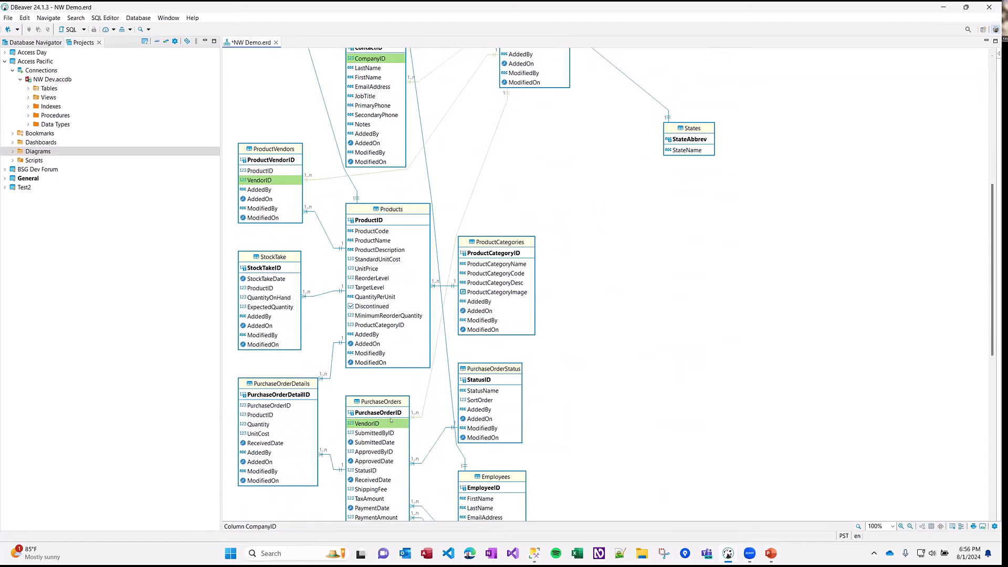
pyautogui.scroll(5, 603, 330)
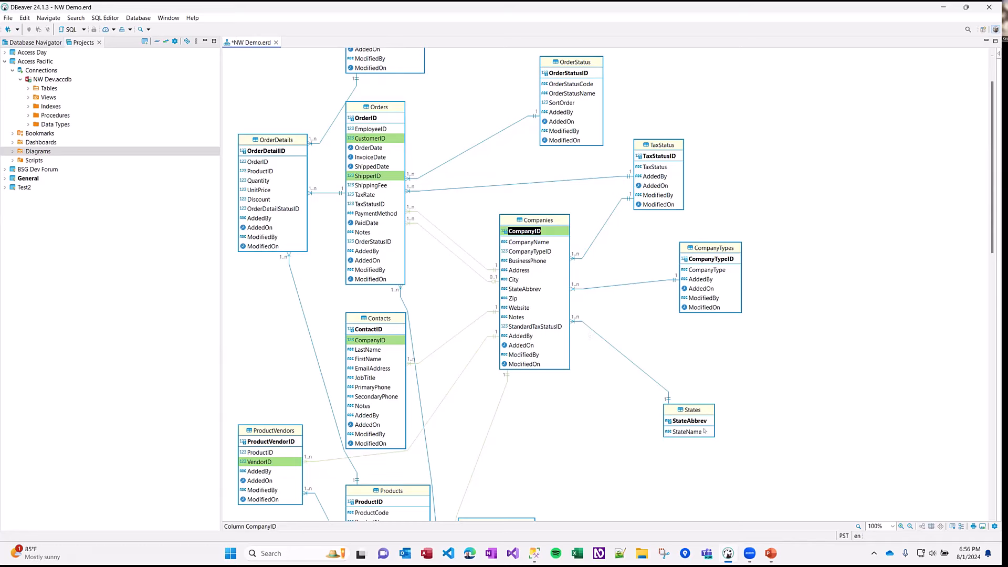
# - Try the diagram's preset magnifications, enlarging it to 400% and reducing it to 80%
pyautogui.click(892, 527)
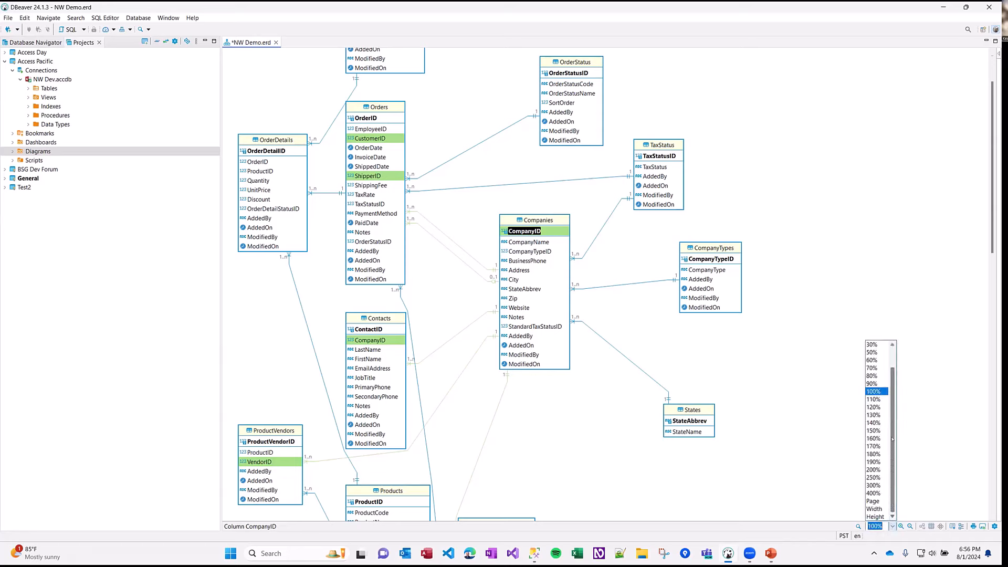
pyautogui.scroll(1, 893, 439)
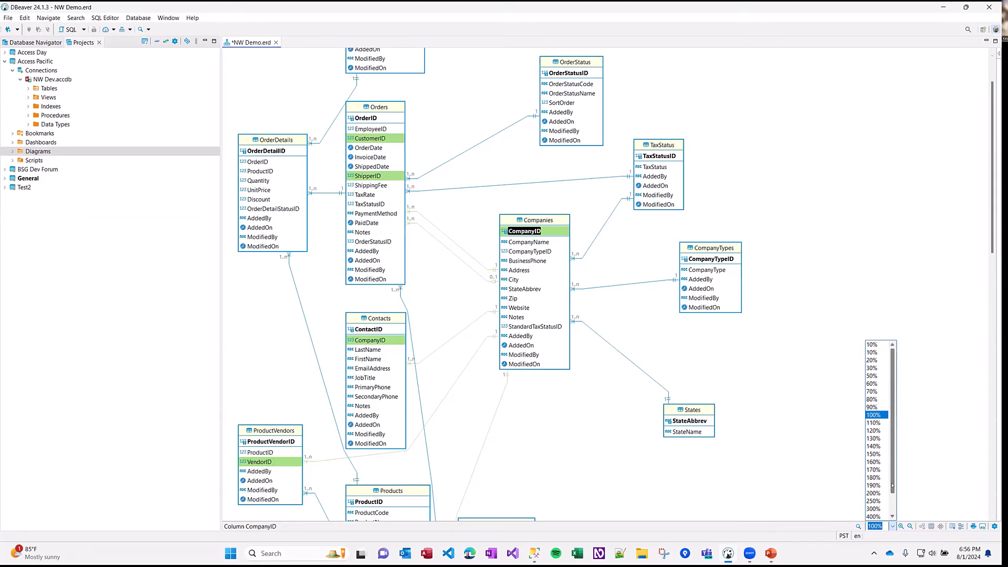
pyautogui.scroll(-3, 892, 486)
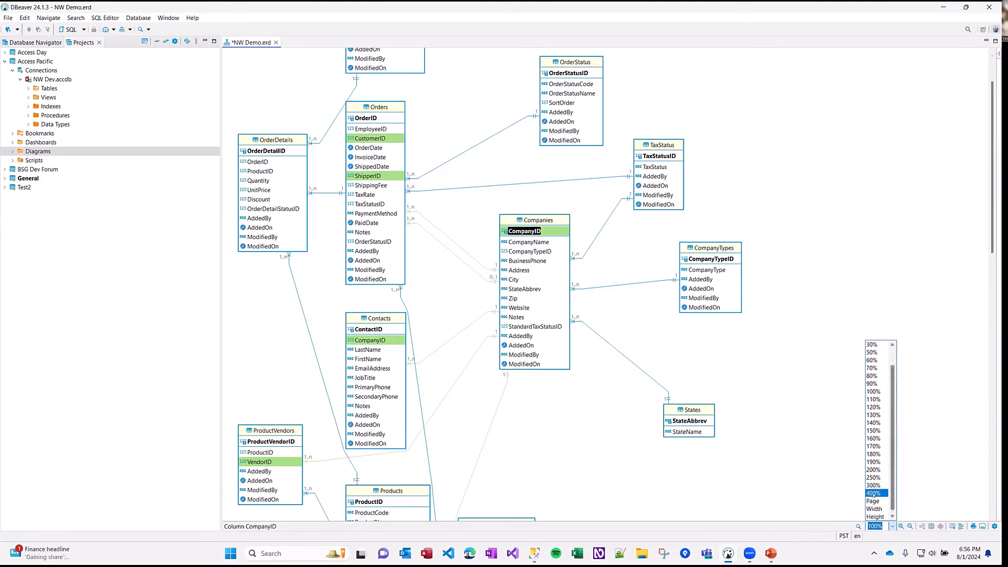
pyautogui.click(874, 494)
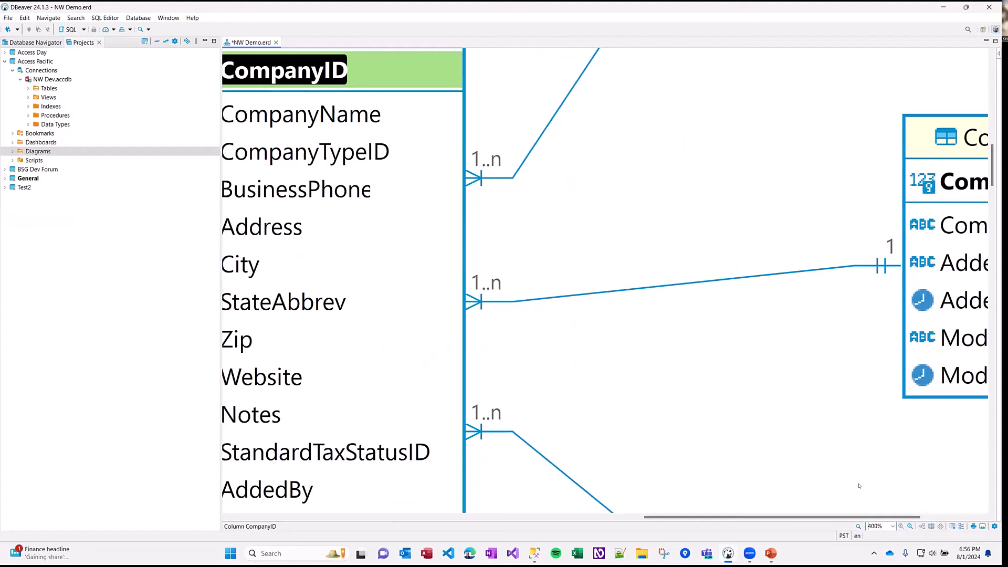
pyautogui.click(892, 526)
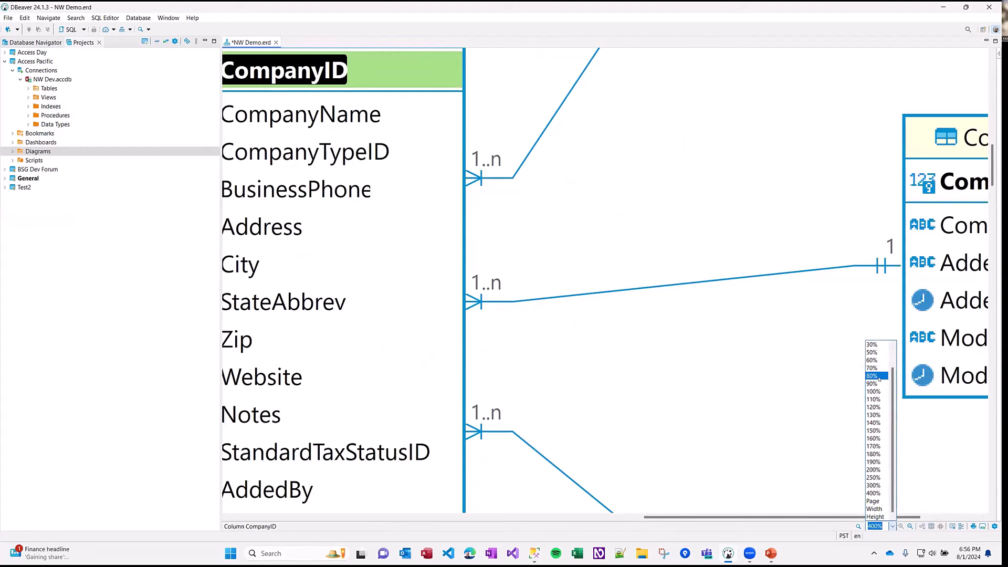
pyautogui.press('Return')
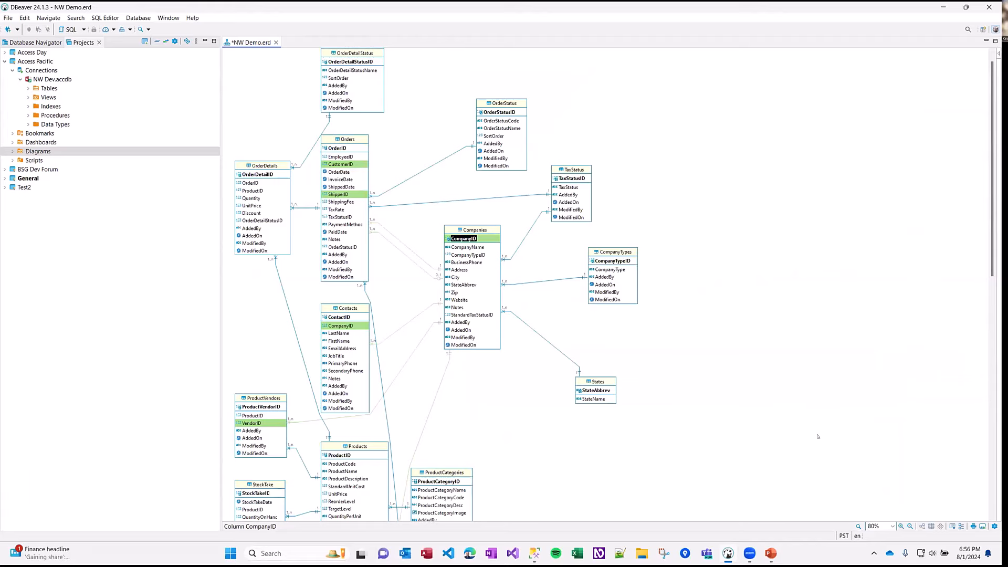
# - Zoom the diagram in and out in increments, ending at 90%
pyautogui.click(901, 526)
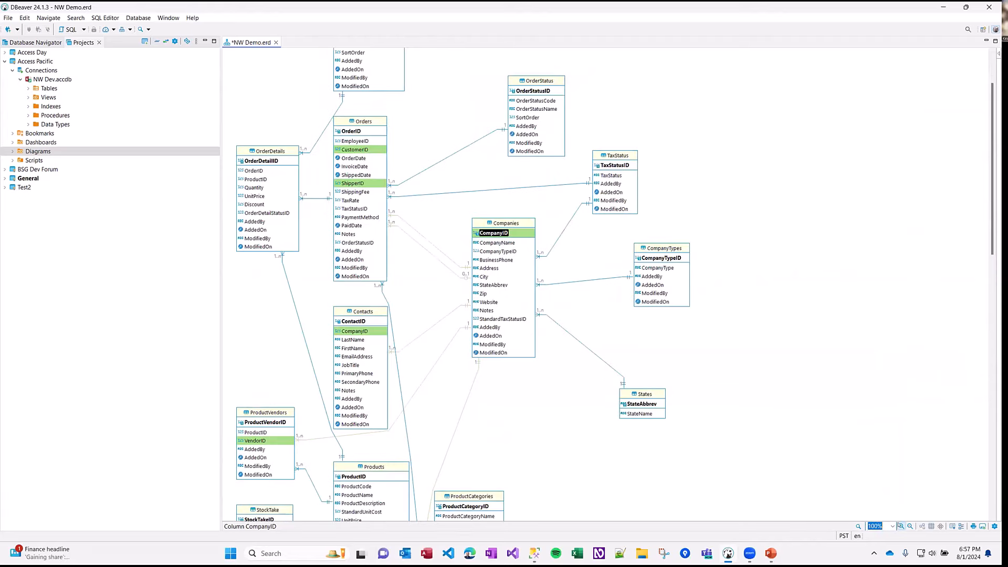
pyautogui.click(901, 526)
pyautogui.click(911, 526)
pyautogui.click(910, 526)
pyautogui.click(911, 526)
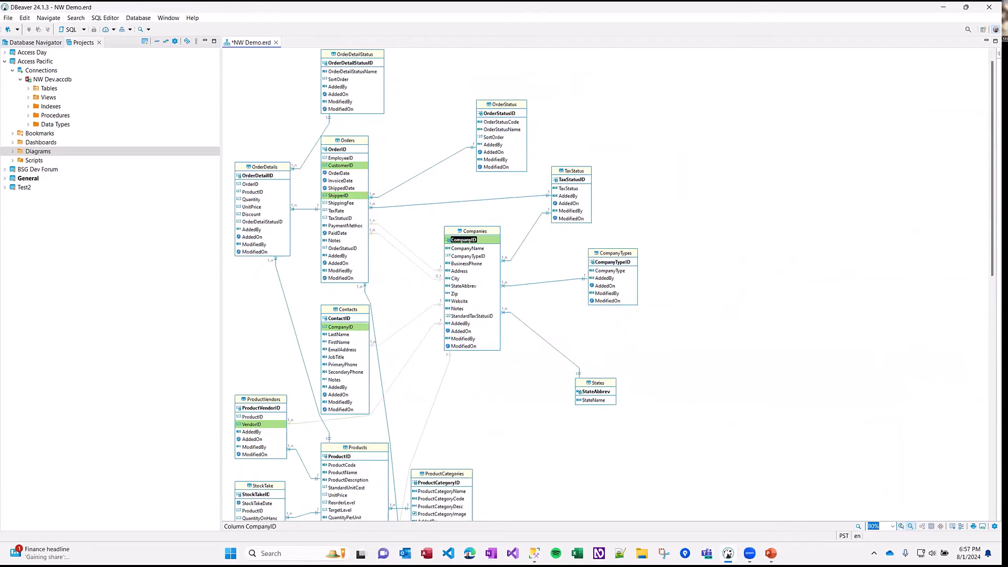
pyautogui.click(901, 526)
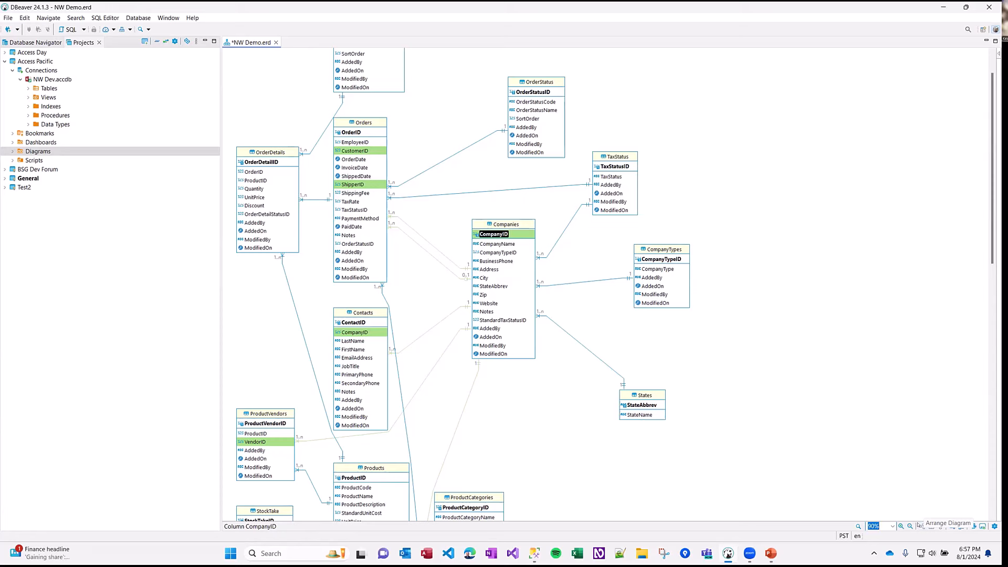
# - Arrange the diagram automatically and show its background grid
pyautogui.click(921, 526)
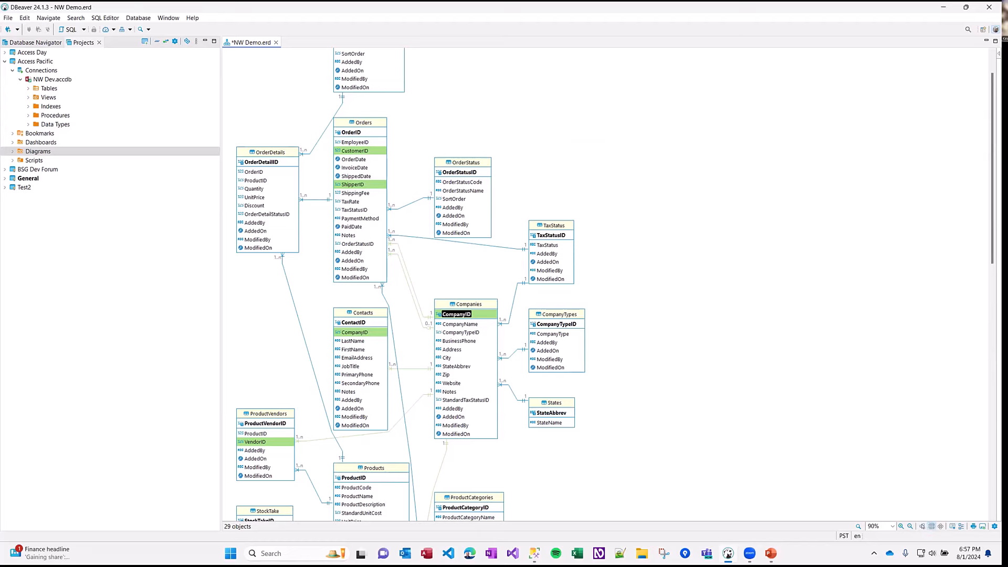
pyautogui.click(931, 527)
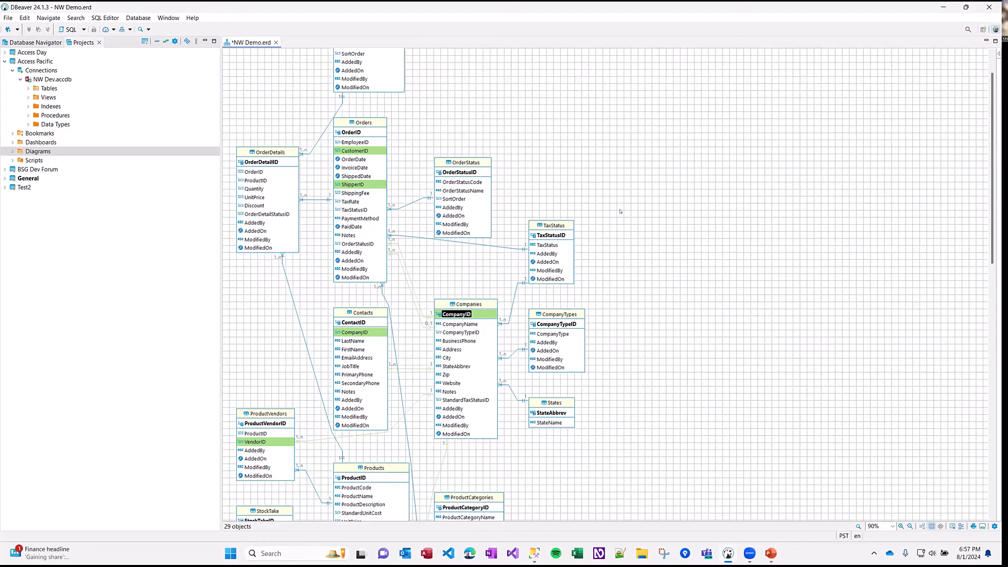
# - Move the TaxStatus and CompanyTypes tables farther away from Companies, aligned with each other, and hide the grid
pyautogui.moveTo(547, 246); pyautogui.dragTo(628, 206)
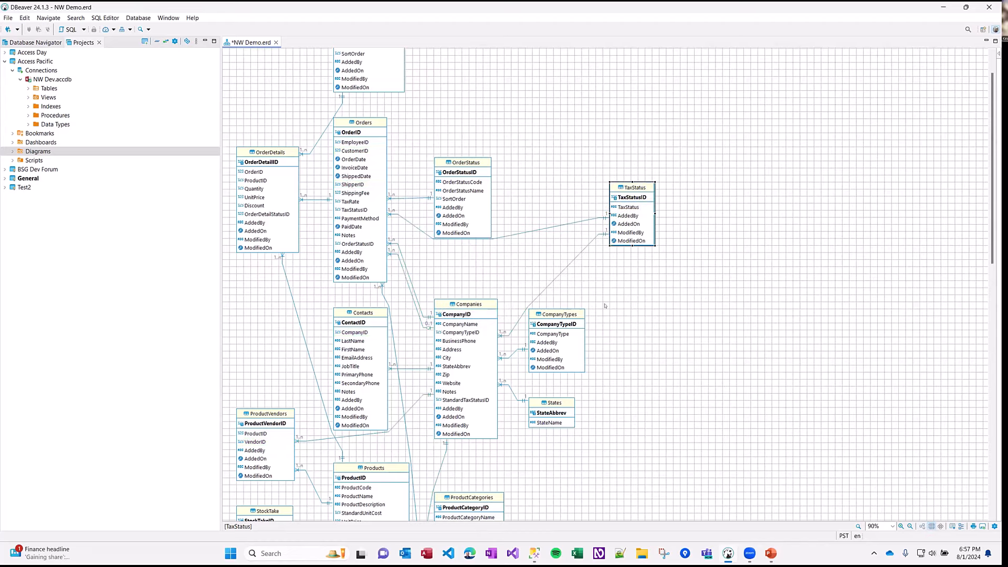
pyautogui.moveTo(562, 316); pyautogui.dragTo(643, 288)
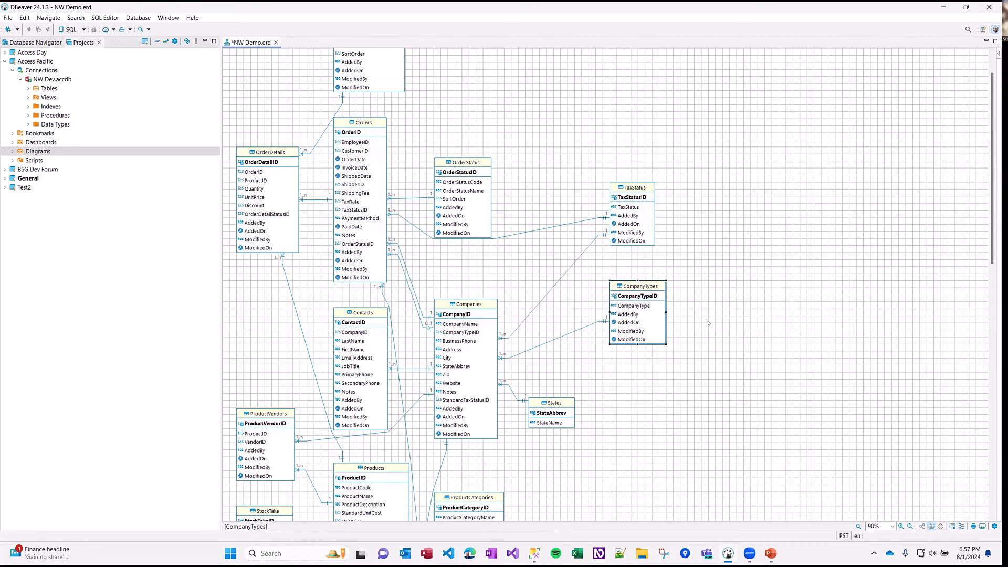
pyautogui.click(930, 527)
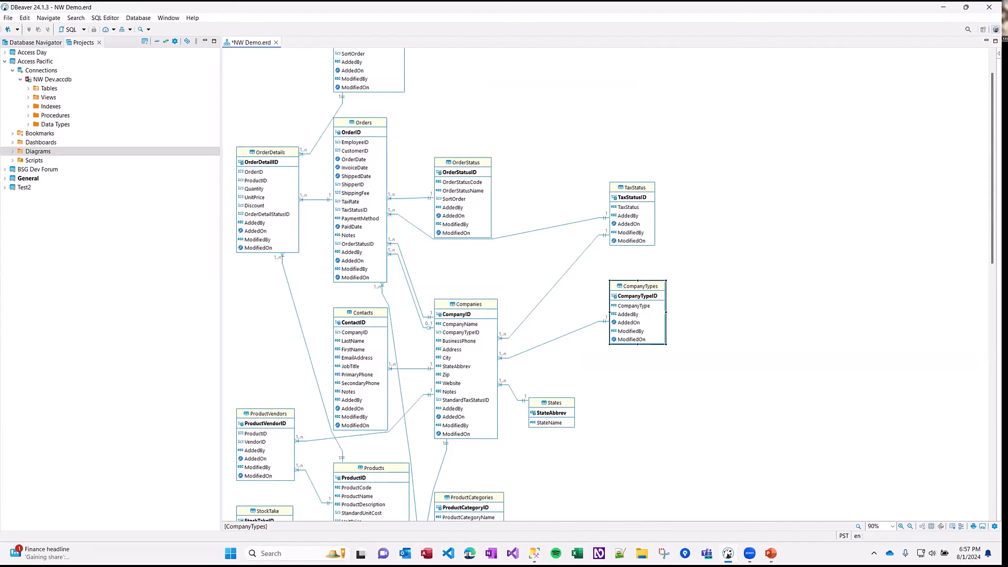
# - Turn on the hand mode to pan around the diagram, and show the diagram's outline overview
pyautogui.click(941, 526)
pyautogui.scroll(-5, 580, 299)
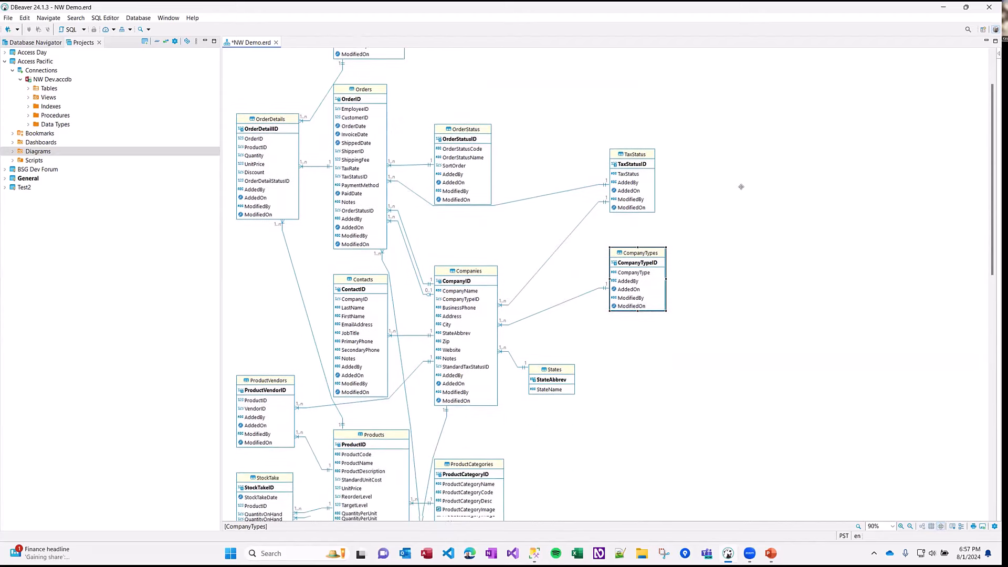
pyautogui.scroll(4, 631, 333)
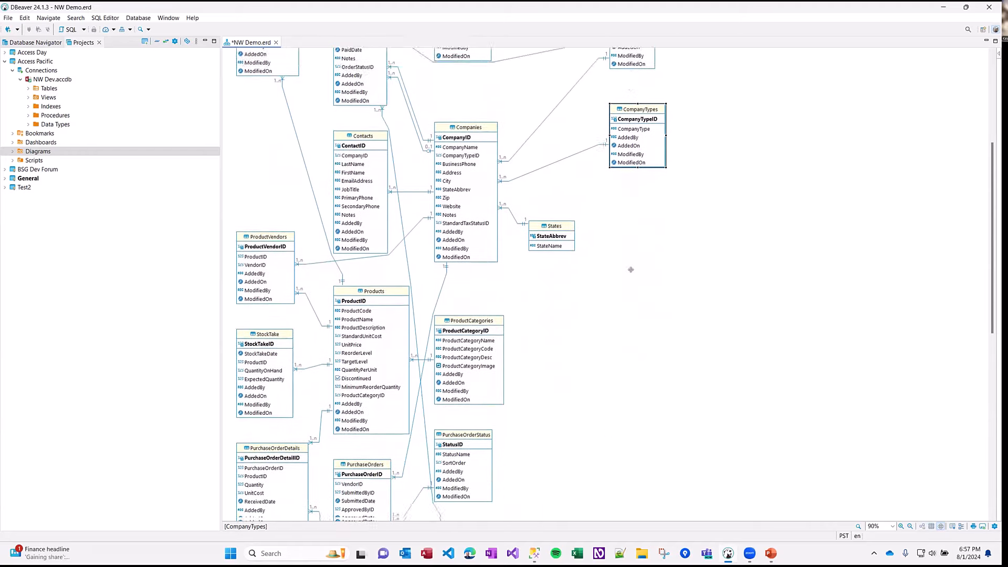
pyautogui.scroll(-4, 643, 484)
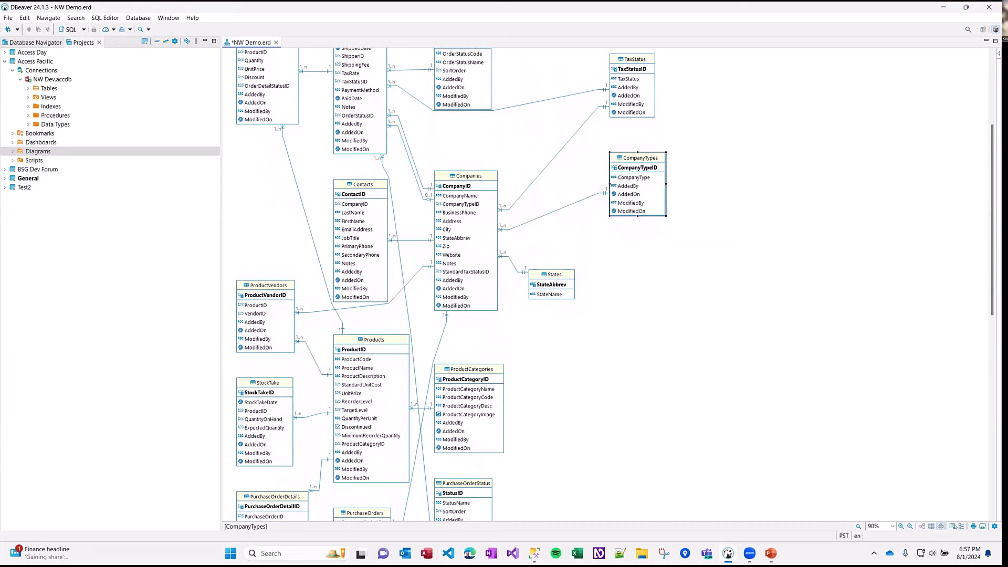
pyautogui.click(961, 526)
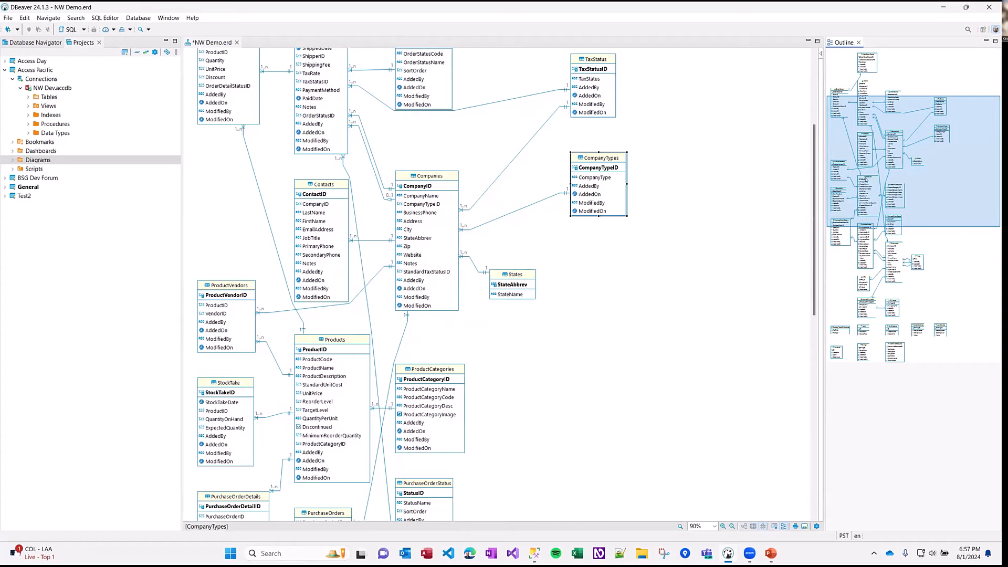
# - Navigate to other parts of the diagram through the outline overview, enlarge the overview, and put it away
pyautogui.moveTo(886, 245); pyautogui.dragTo(887, 113)
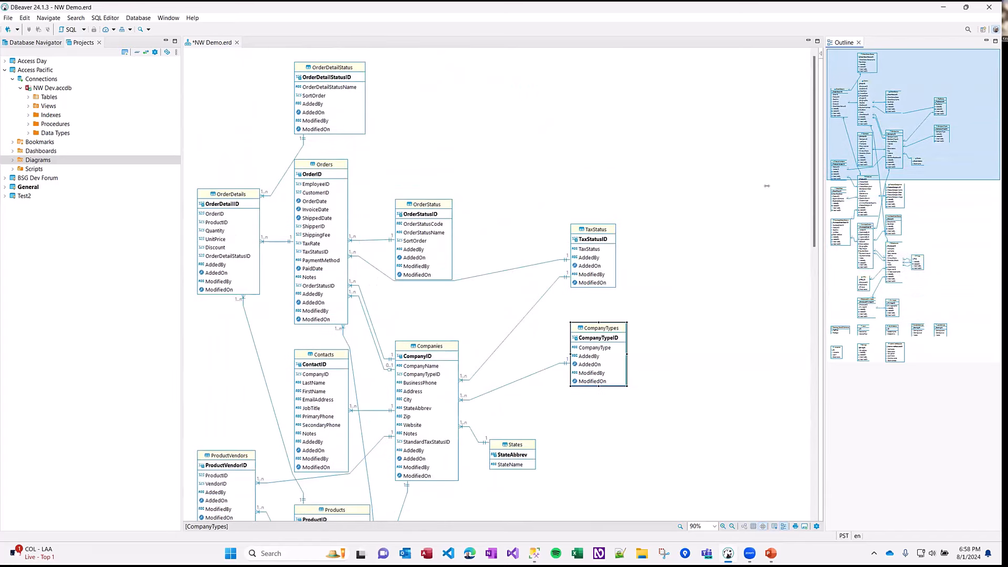
pyautogui.moveTo(767, 186); pyautogui.dragTo(707, 187)
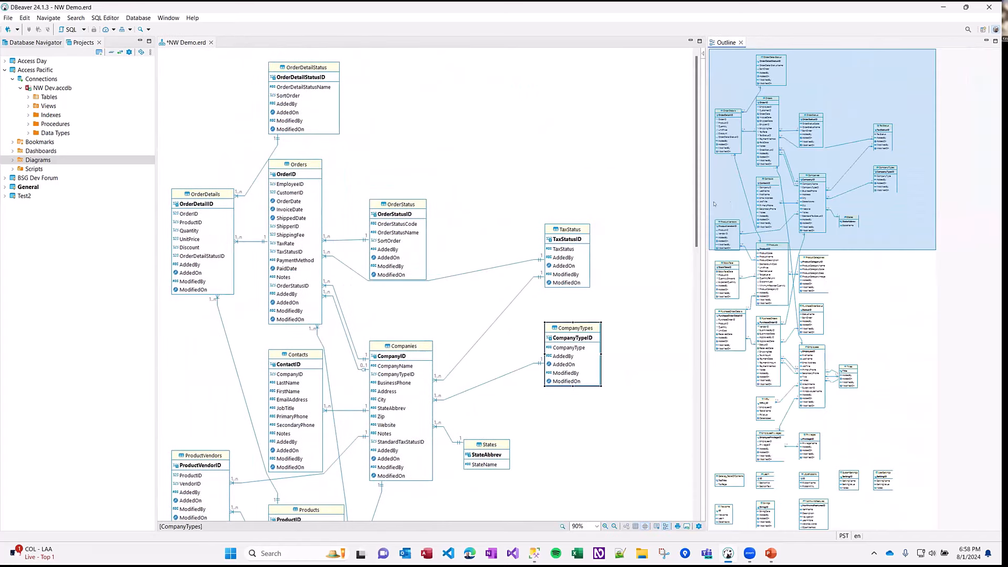
pyautogui.moveTo(724, 197); pyautogui.dragTo(799, 189)
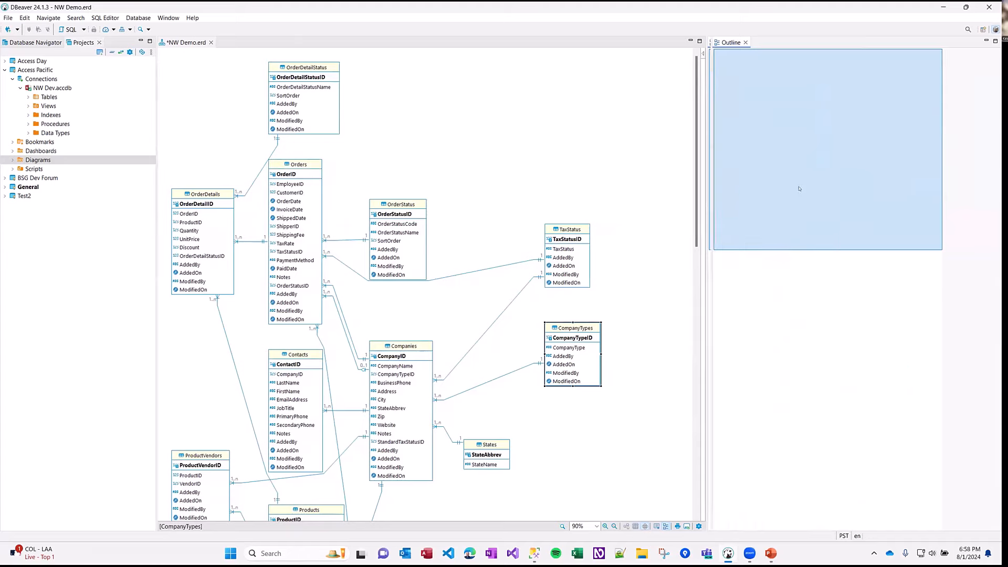
pyautogui.moveTo(867, 65); pyautogui.dragTo(865, 172)
pyautogui.click(835, 42)
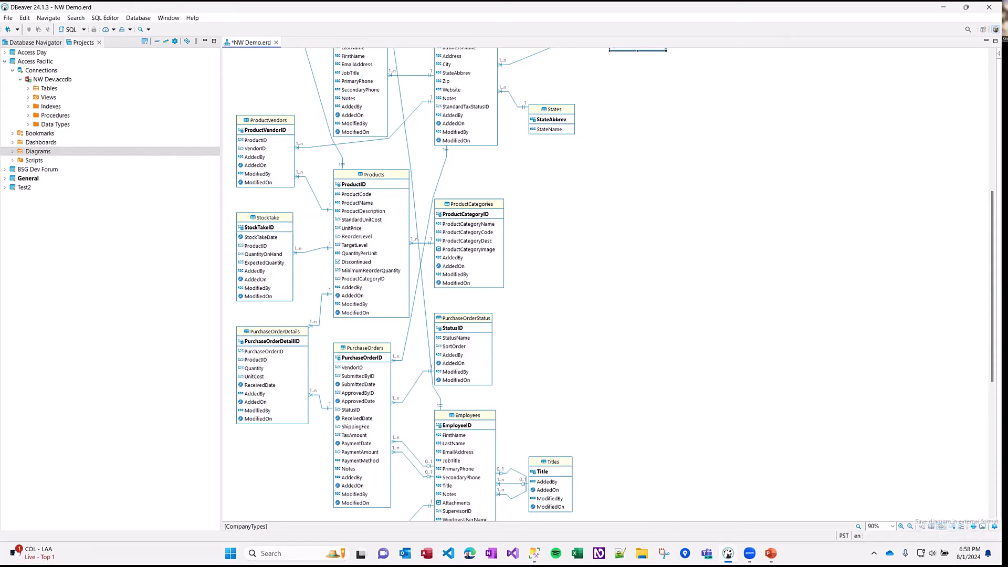
# - Start exporting the diagram to an external file, check the available file formats, and cancel the export
pyautogui.click(980, 526)
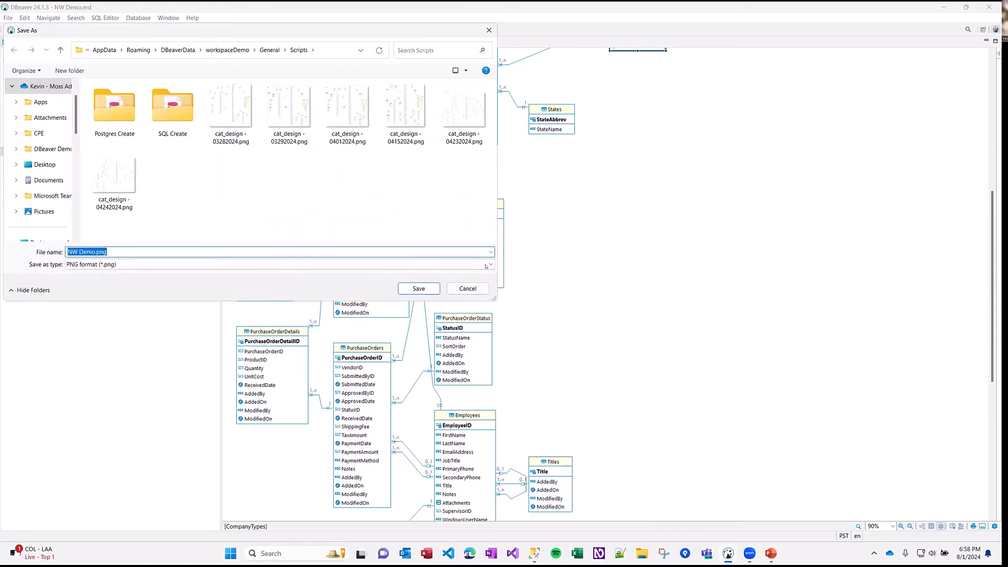
pyautogui.click(341, 265)
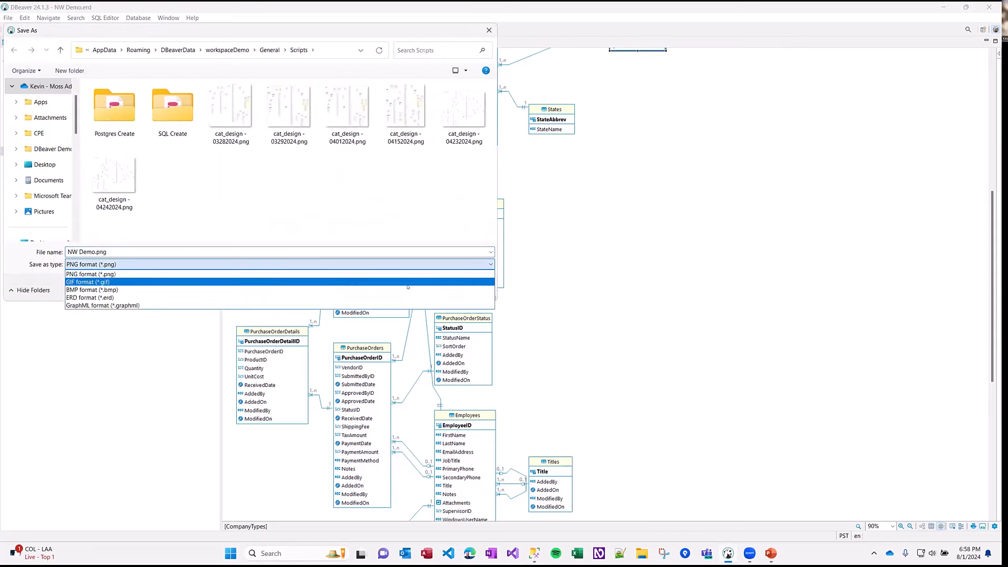
pyautogui.click(188, 38)
pyautogui.moveTo(420, 30); pyautogui.dragTo(503, 73)
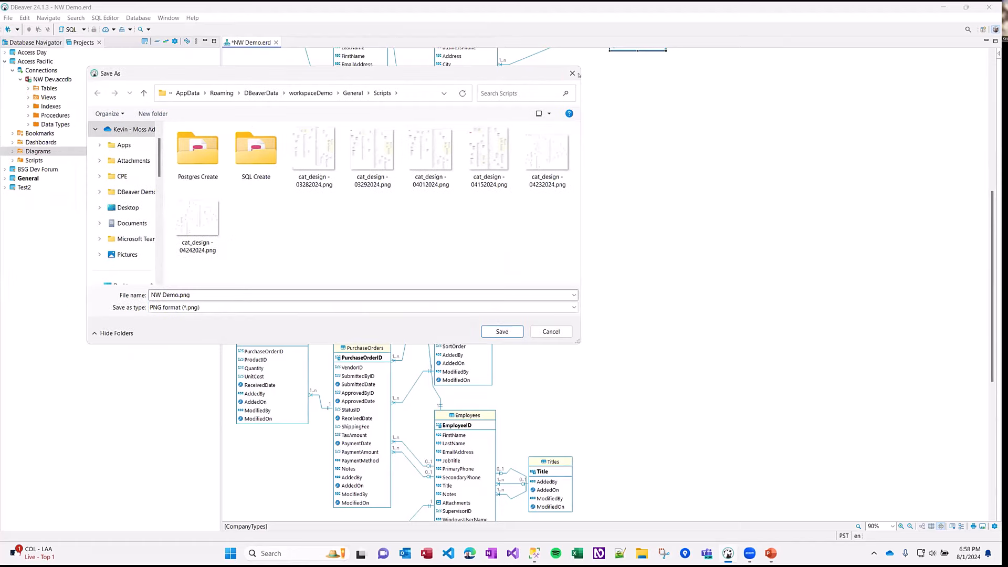
pyautogui.click(573, 74)
# - Switch to Paint, look through the exported New Northwind.png diagram in a maximized window, and close it
pyautogui.hotkey('alt', 'Tab')
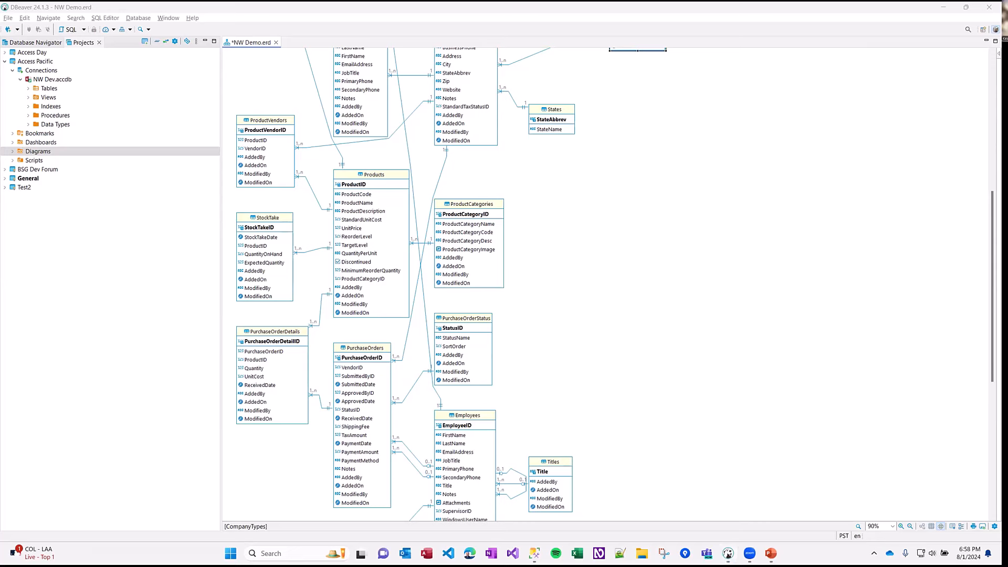
pyautogui.hotkey('alt', 'Tab')
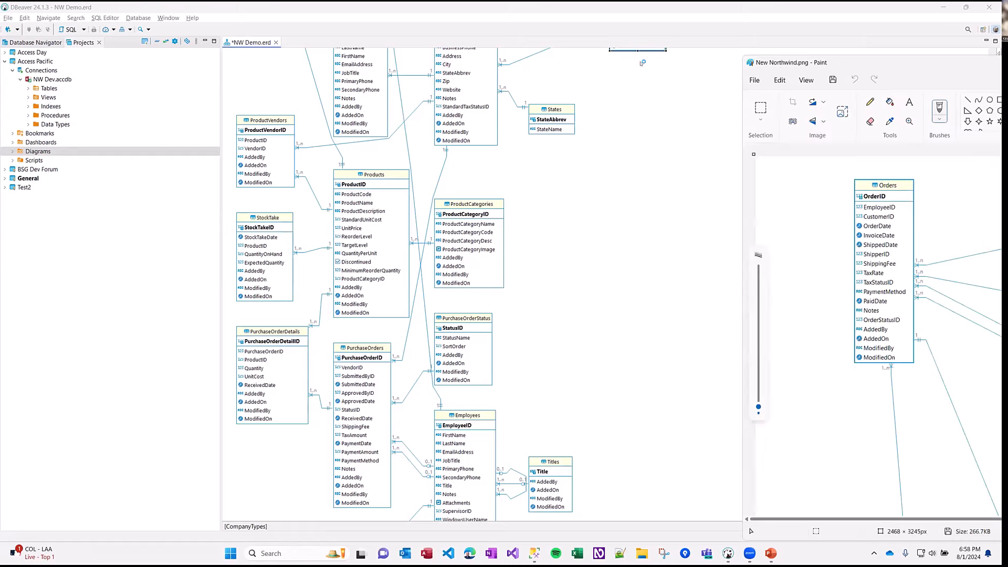
pyautogui.doubleClick(941, 64)
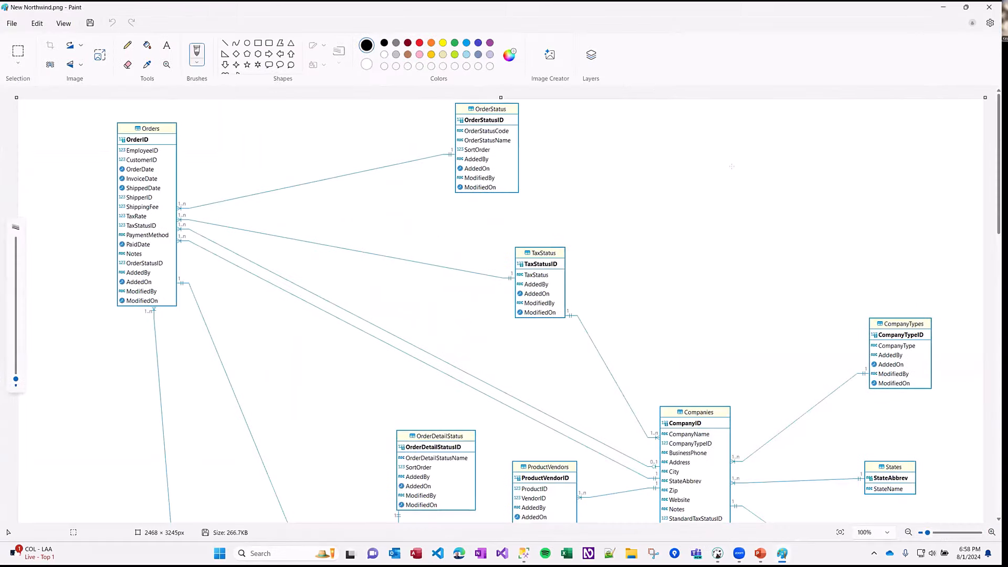
pyautogui.scroll(-5, 706, 194)
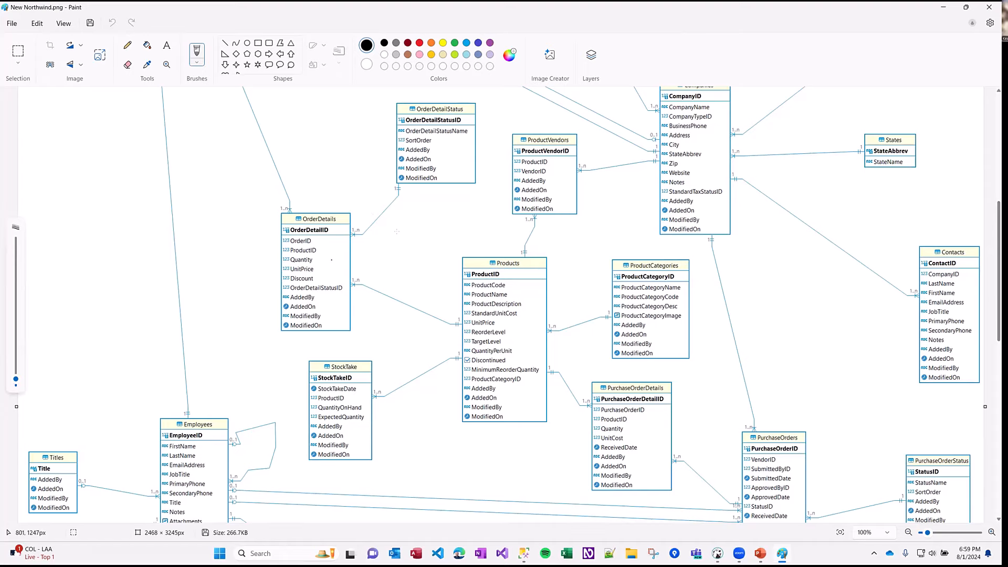
pyautogui.scroll(-6, 384, 239)
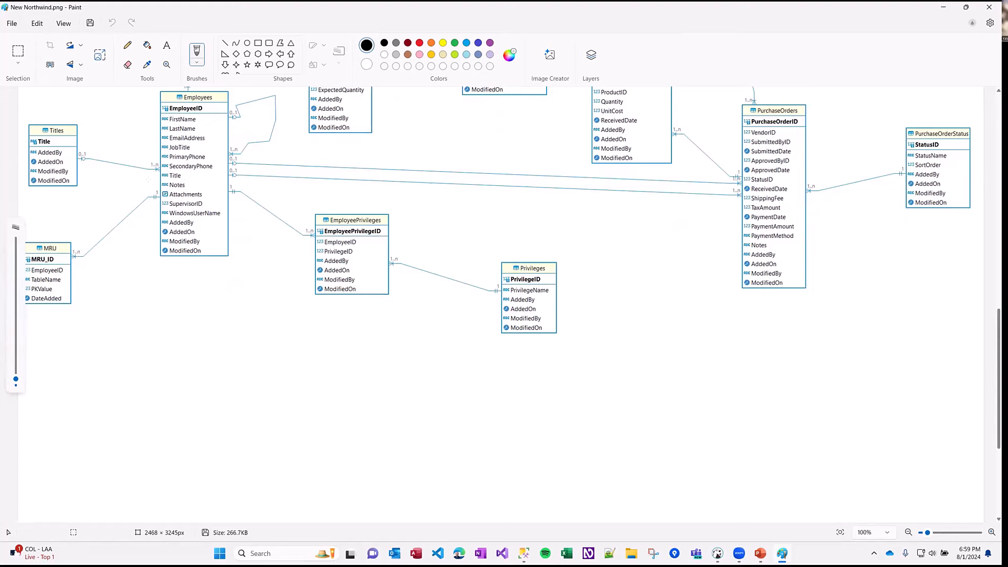
pyautogui.scroll(6, 501, 305)
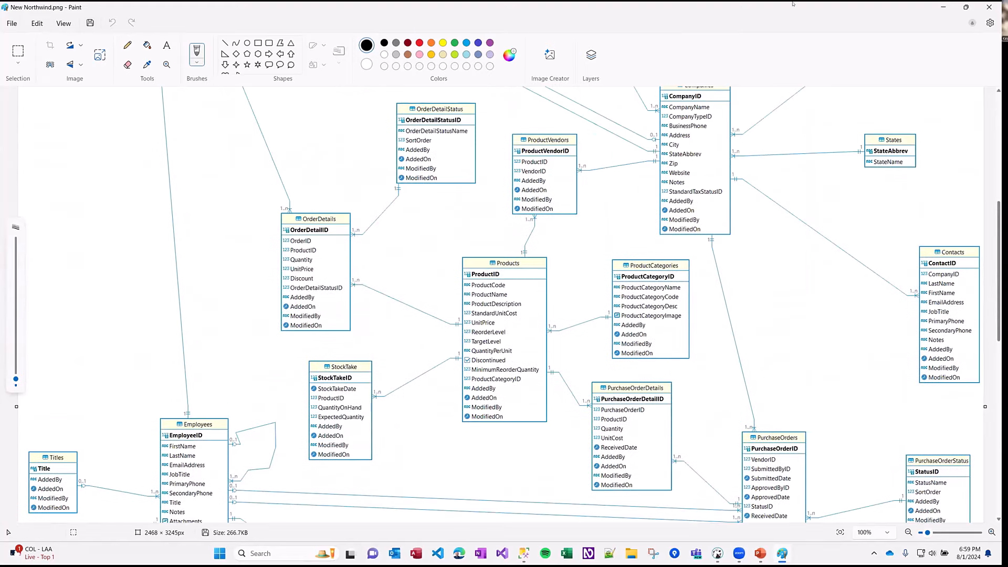
pyautogui.click(989, 7)
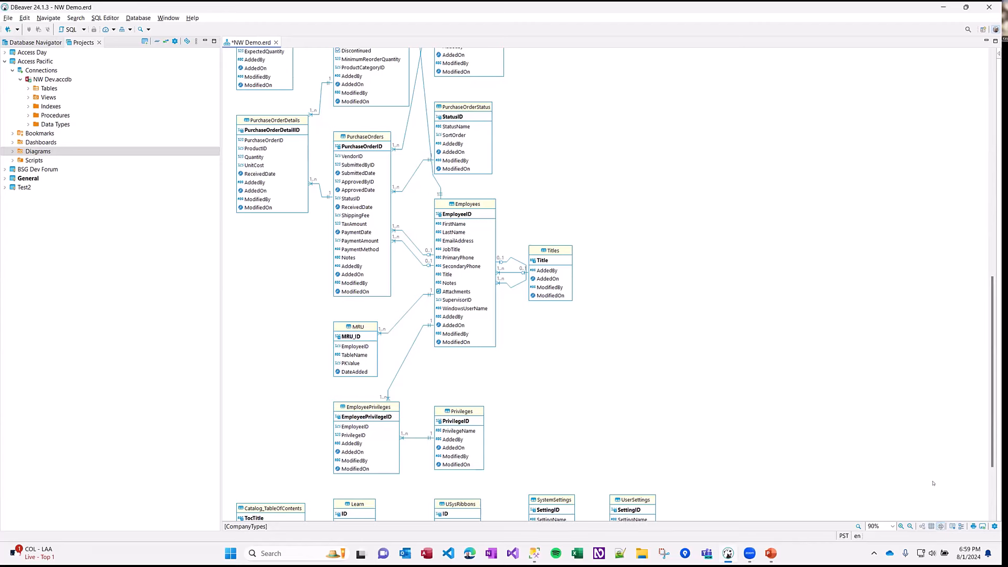
# - Select the Employees self-relationship between EmployeeID and SupervisorID to highlight its key columns in the diagram
pyautogui.click(513, 255)
pyautogui.click(513, 283)
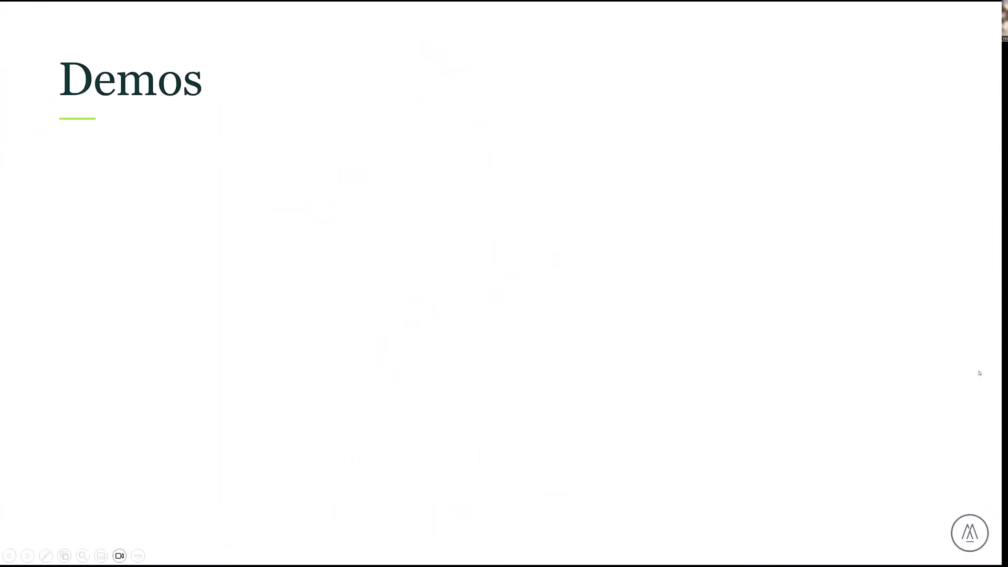
pyautogui.hotkey('alt', 'Tab')
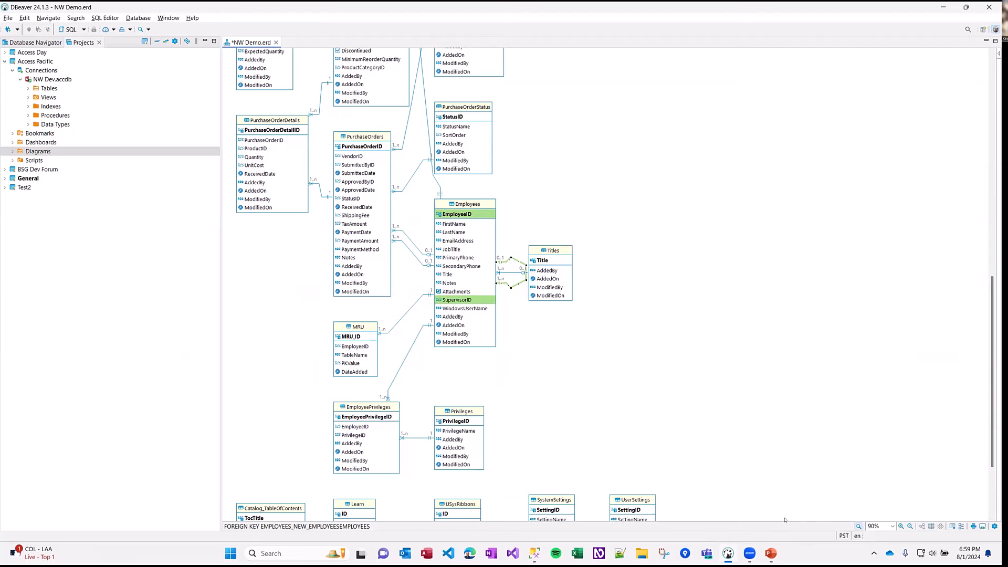
# - Search the diagram for "UNit"
pyautogui.click(857, 526)
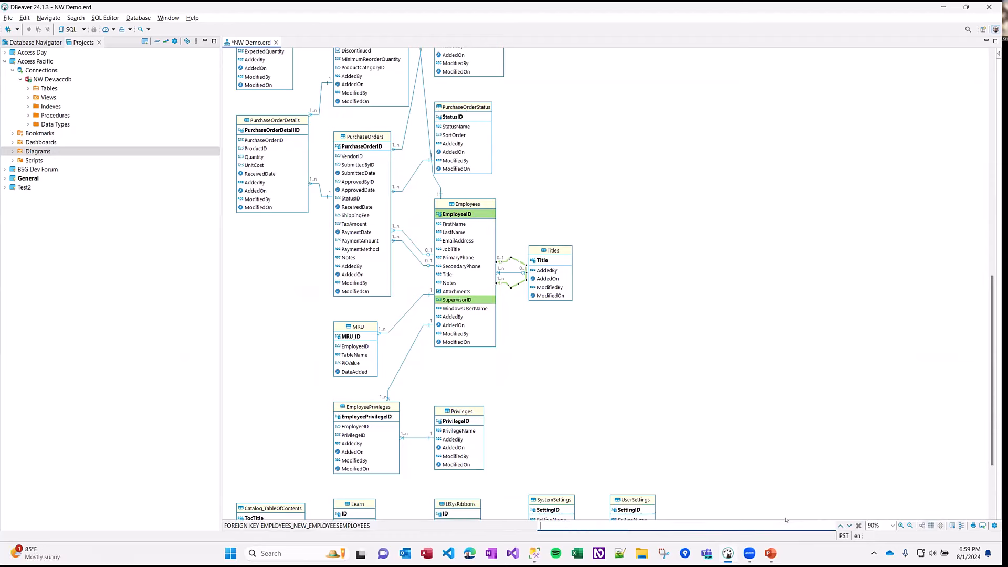
pyautogui.write('UNiot')
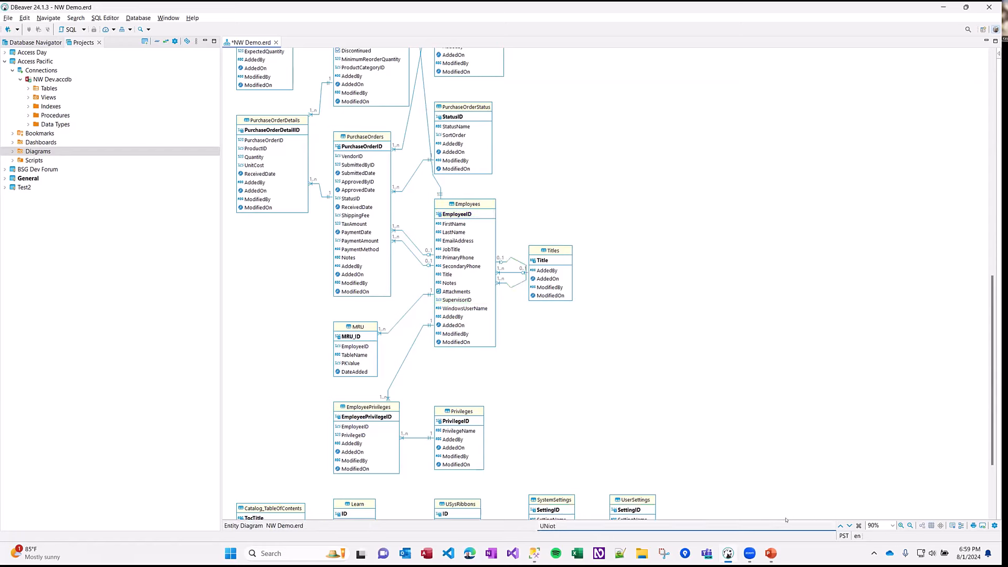
pyautogui.press('BackSpace')
pyautogui.press('BackSpace')
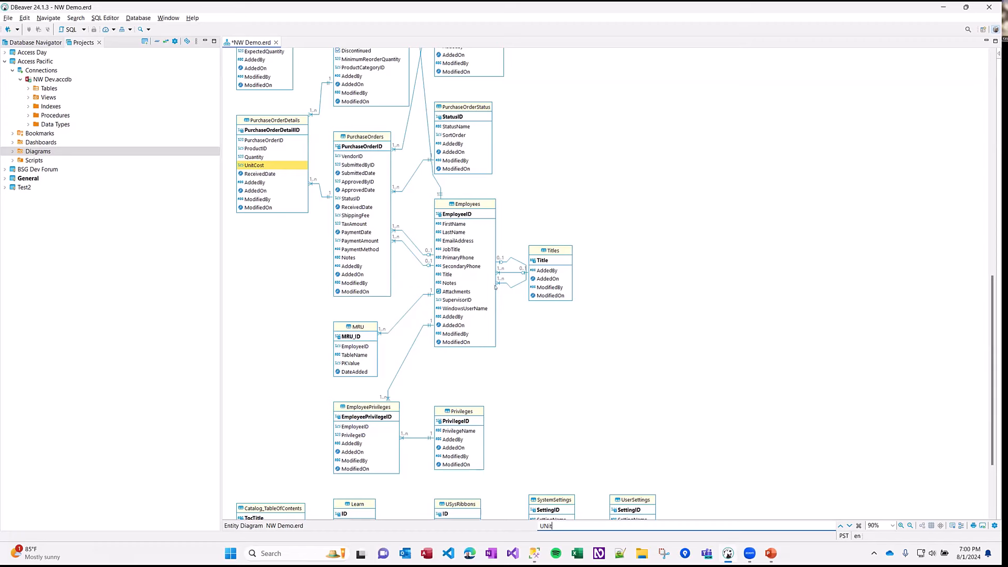
# - Step forward and backward through the search matches and review the highlighted columns across the whole diagram
pyautogui.click(849, 525)
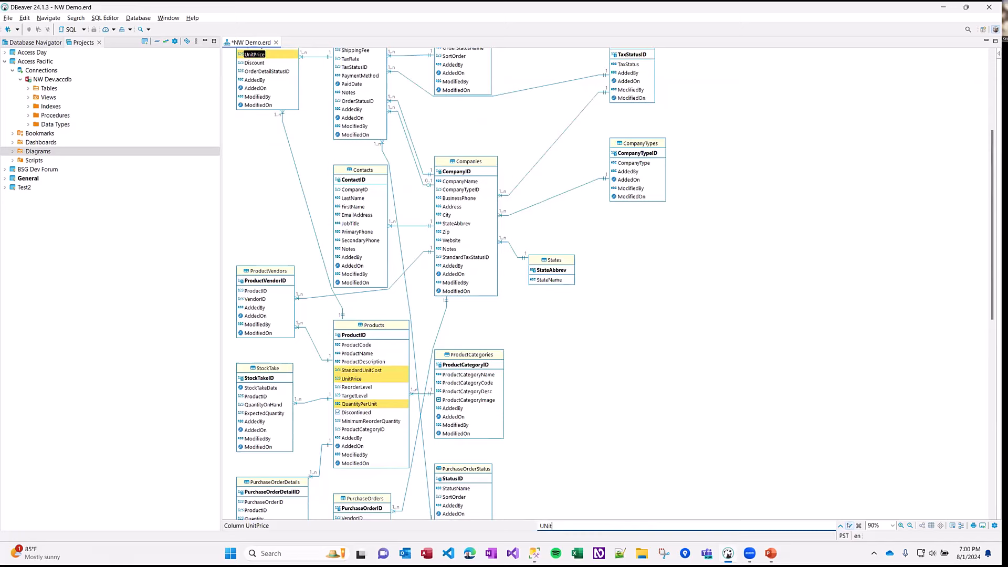
pyautogui.click(849, 526)
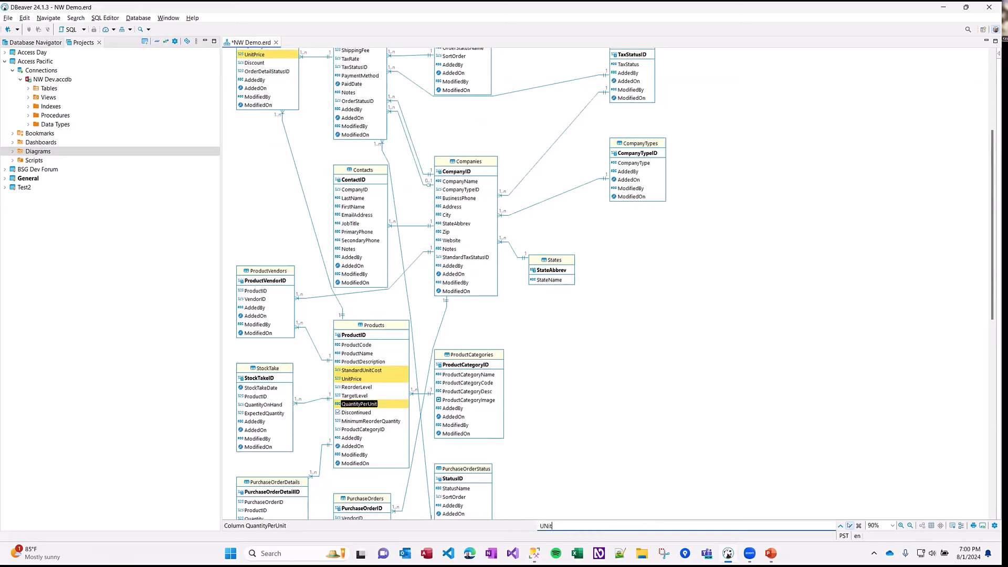
pyautogui.click(840, 525)
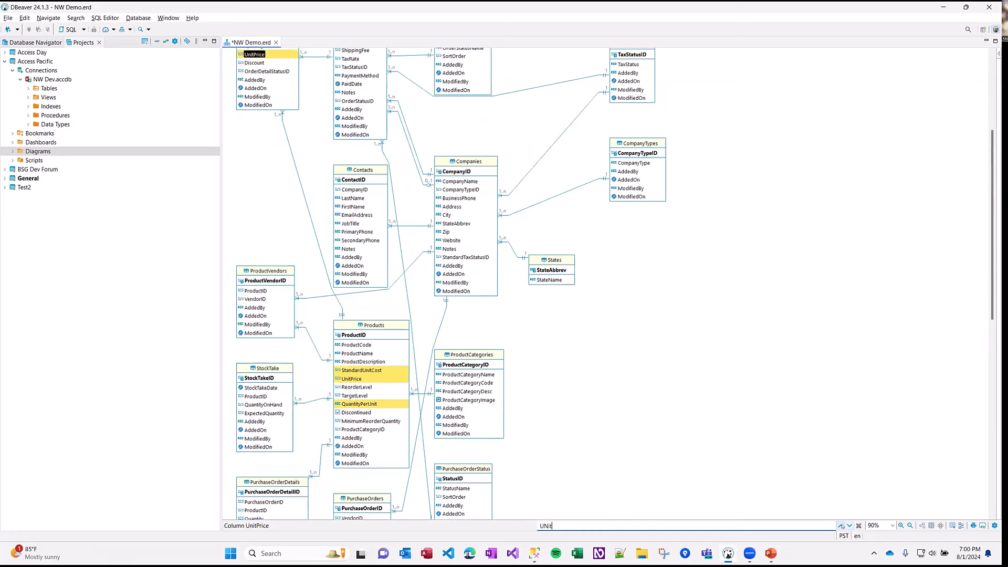
pyautogui.click(840, 526)
pyautogui.scroll(-3, 698, 475)
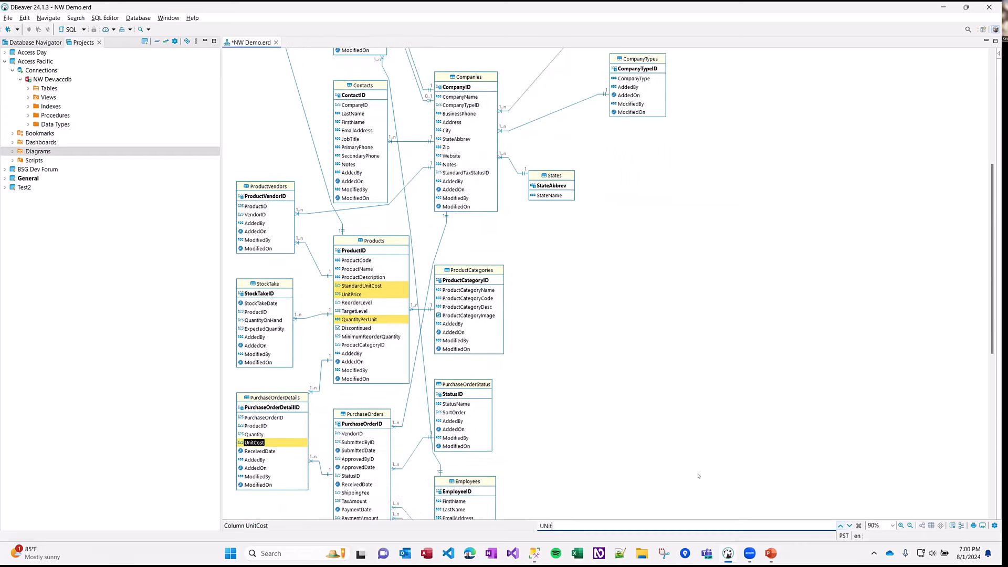
pyautogui.scroll(-4, 717, 404)
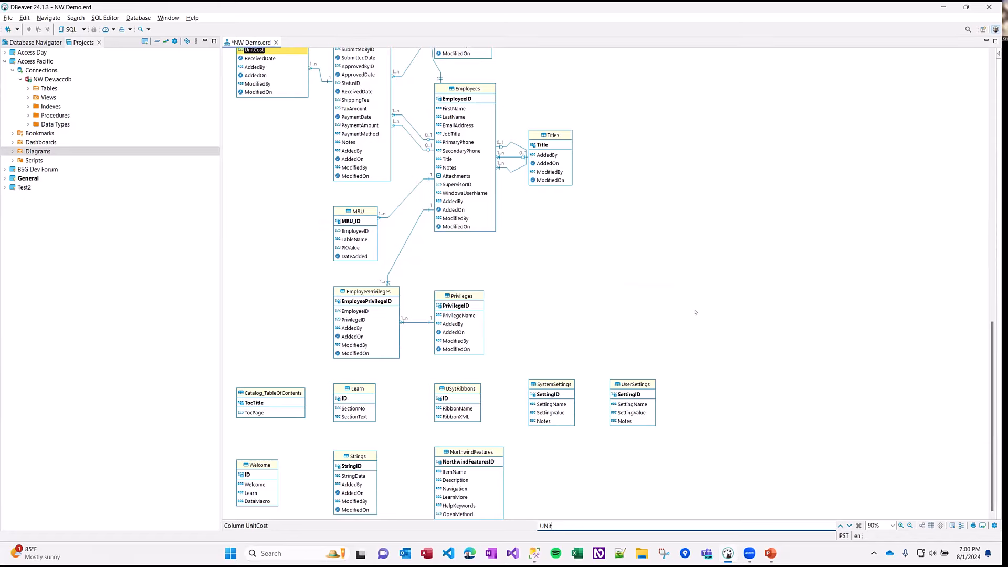
pyautogui.scroll(10, 695, 311)
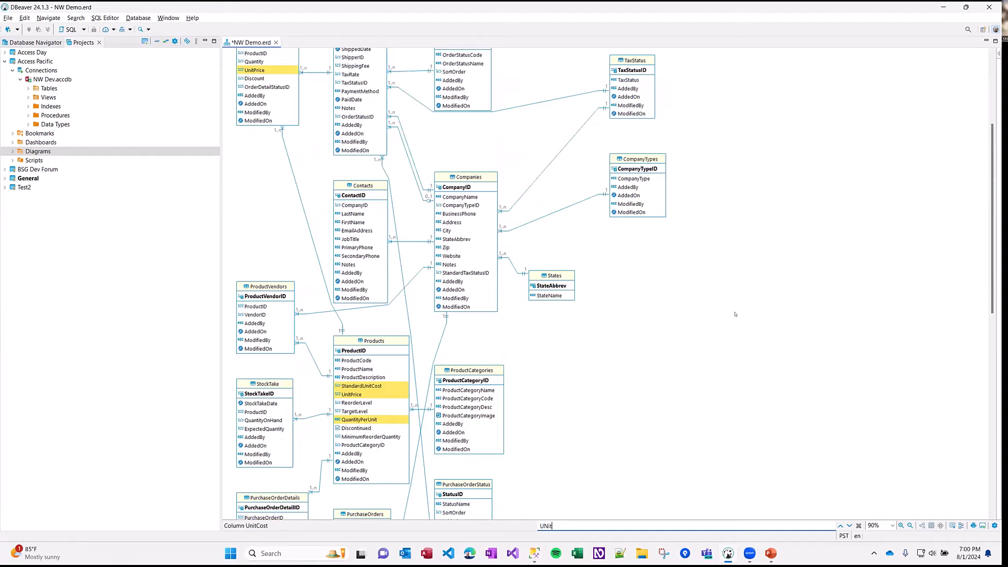
pyautogui.scroll(-10, 709, 346)
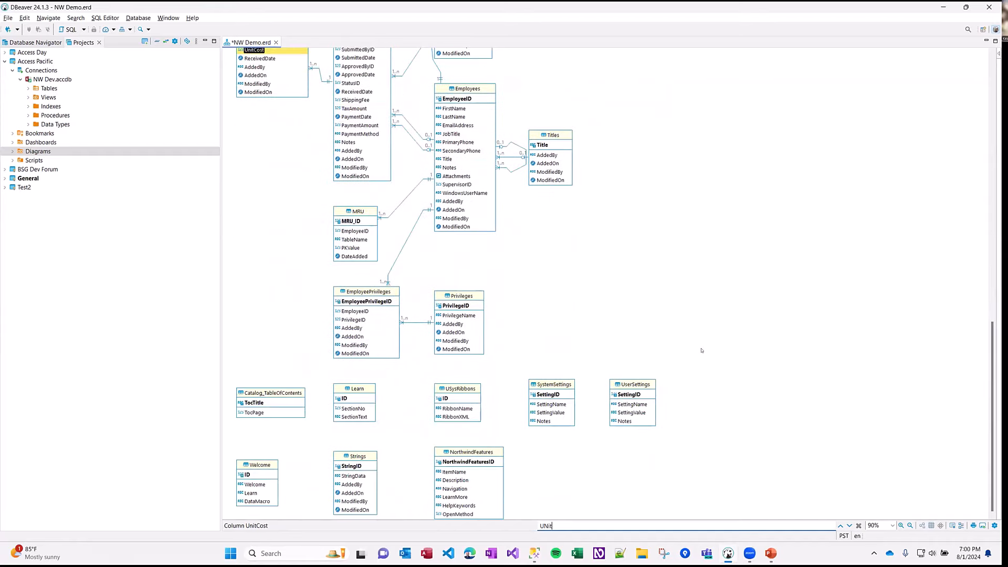
pyautogui.scroll(5, 702, 350)
pyautogui.scroll(4, 698, 295)
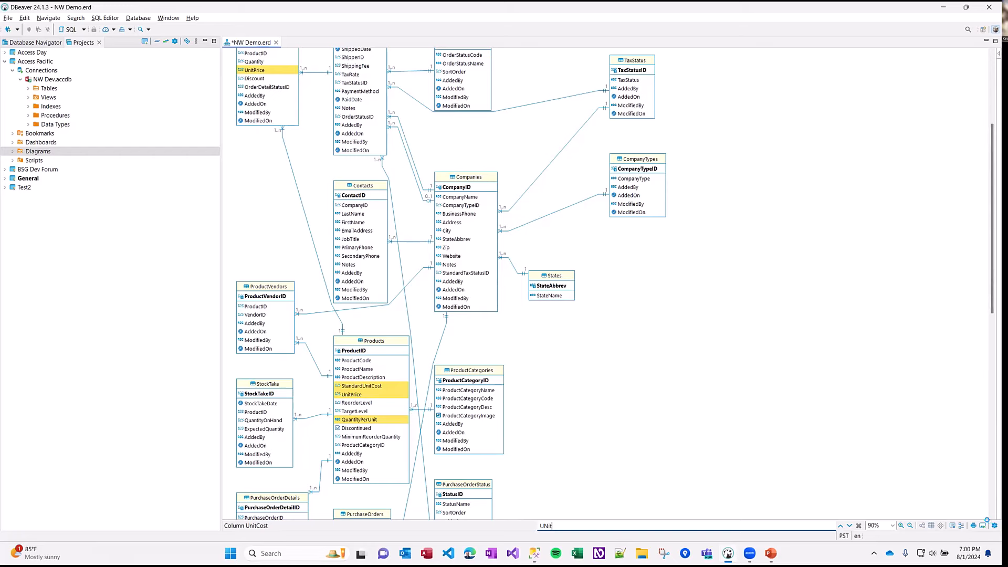
# - Open the ERD settings beside the diagram and apply the Any keys option for attribute visibility
pyautogui.click(995, 526)
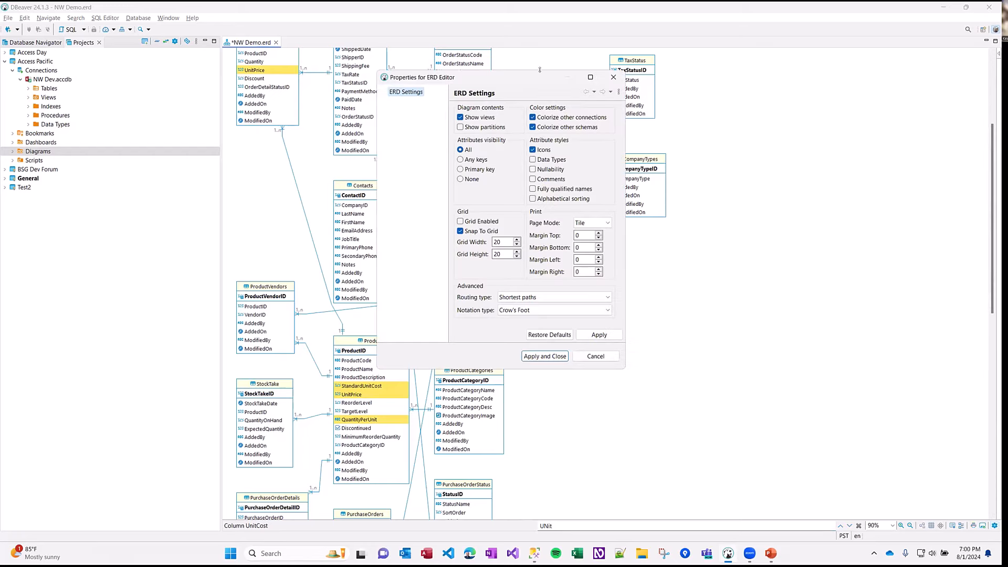
pyautogui.moveTo(597, 76); pyautogui.dragTo(841, 84)
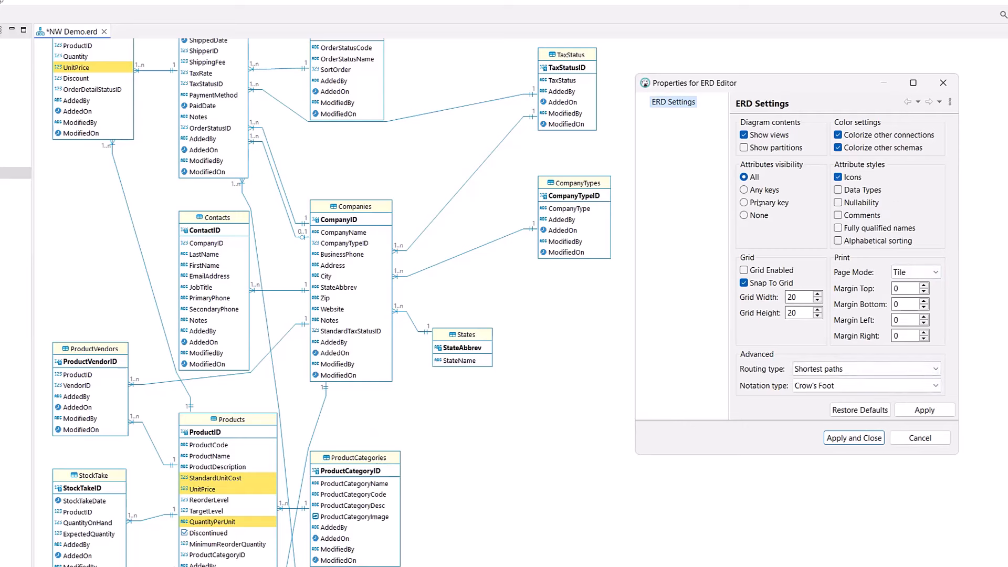
pyautogui.click(743, 190)
pyautogui.click(923, 409)
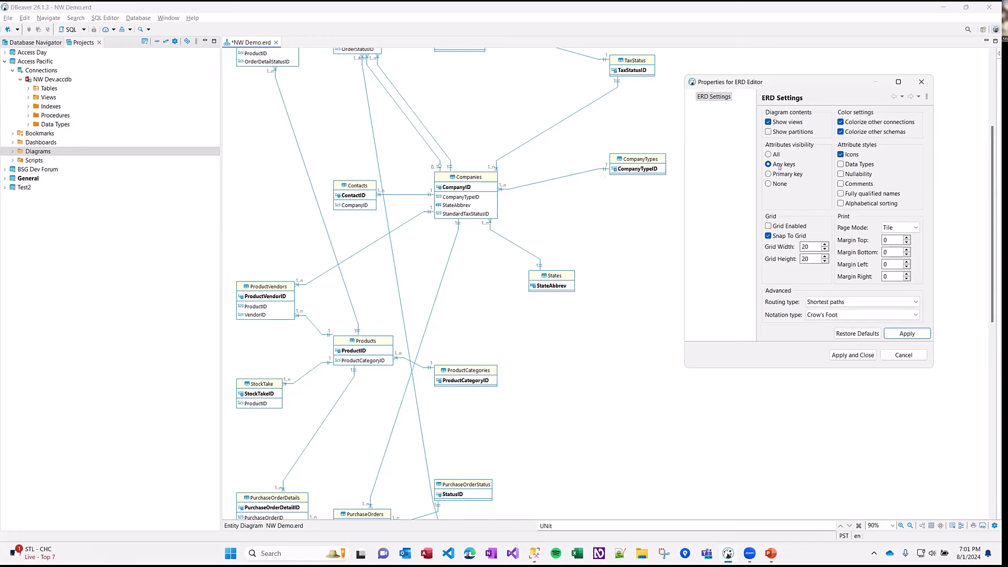
# - Apply the All option for attribute visibility and leave the Data Types attribute style turned off
pyautogui.click(768, 154)
pyautogui.click(907, 333)
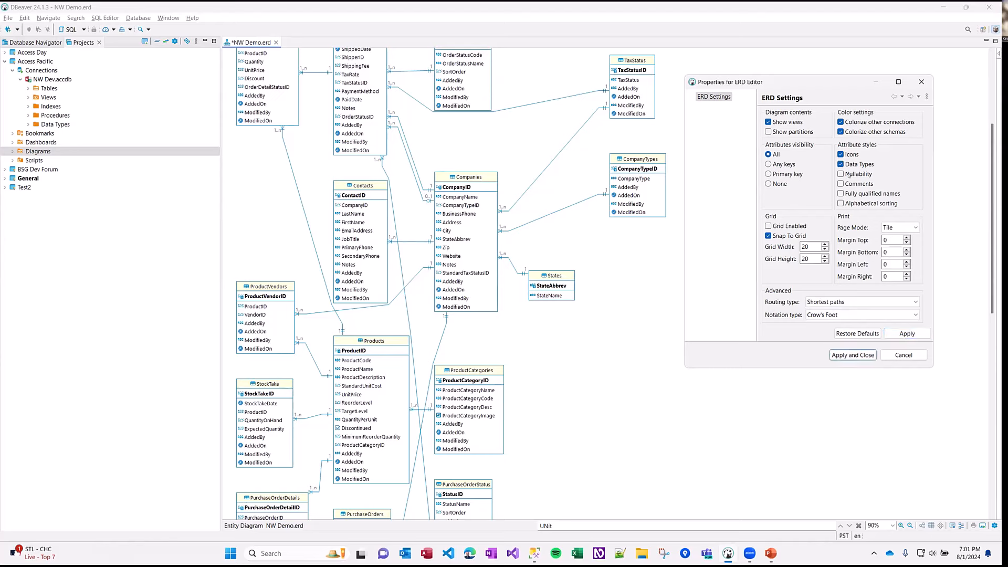
pyautogui.click(841, 165)
pyautogui.click(867, 167)
# - Check the available notation types in the ERD settings and cancel the settings without choosing another one
pyautogui.click(915, 315)
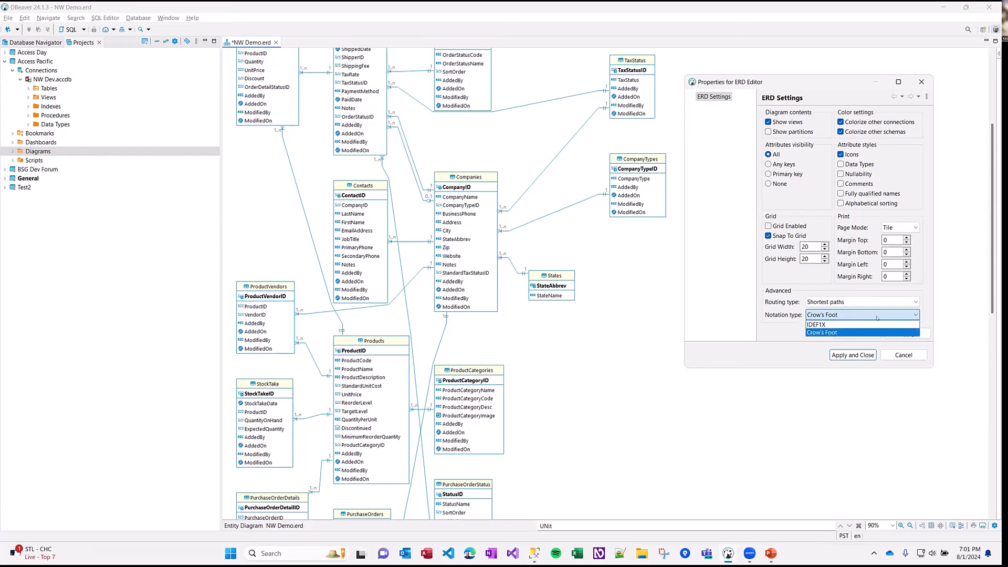
pyautogui.click(916, 352)
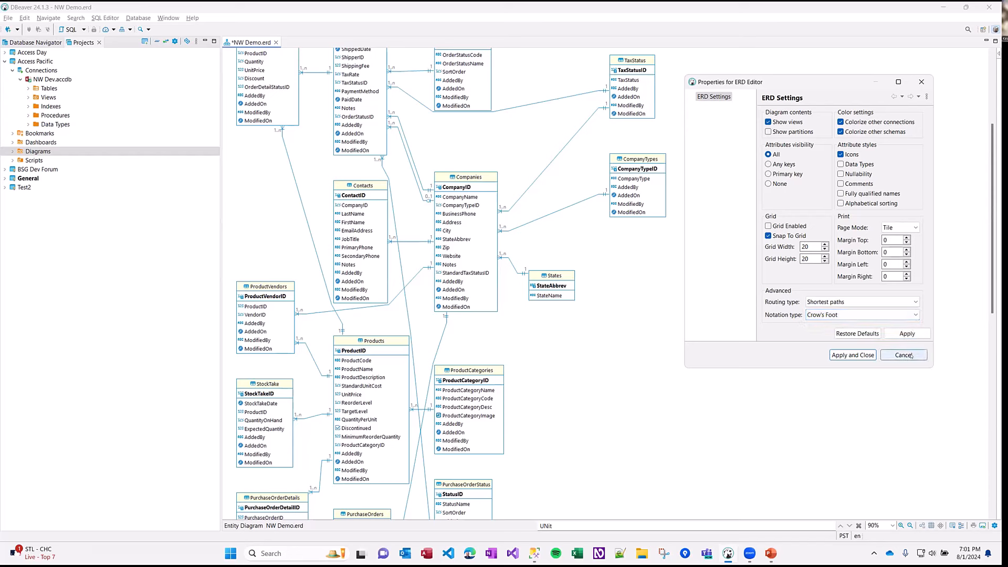
pyautogui.click(917, 351)
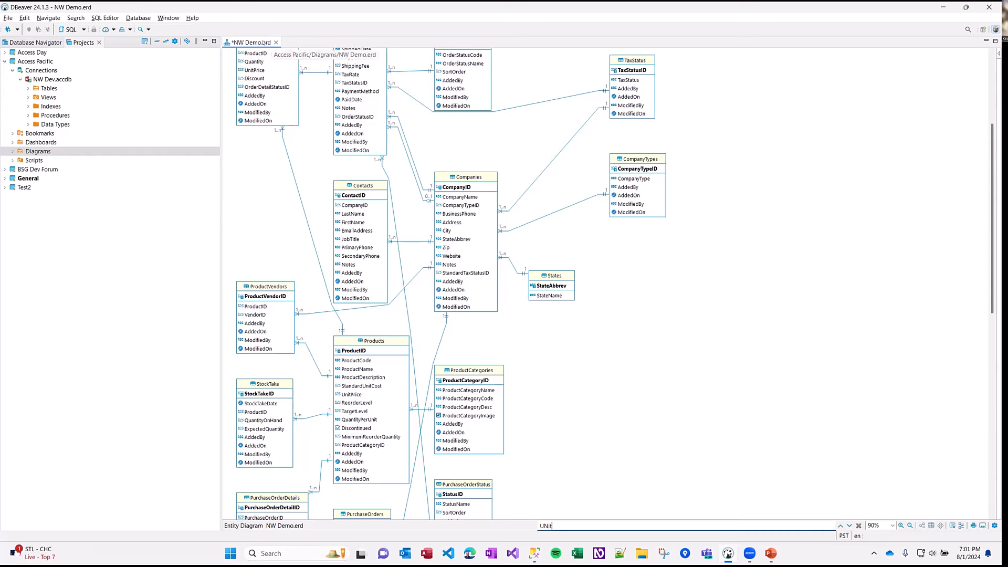
# - Close the NW Demo diagram and answer its save prompt
pyautogui.click(276, 42)
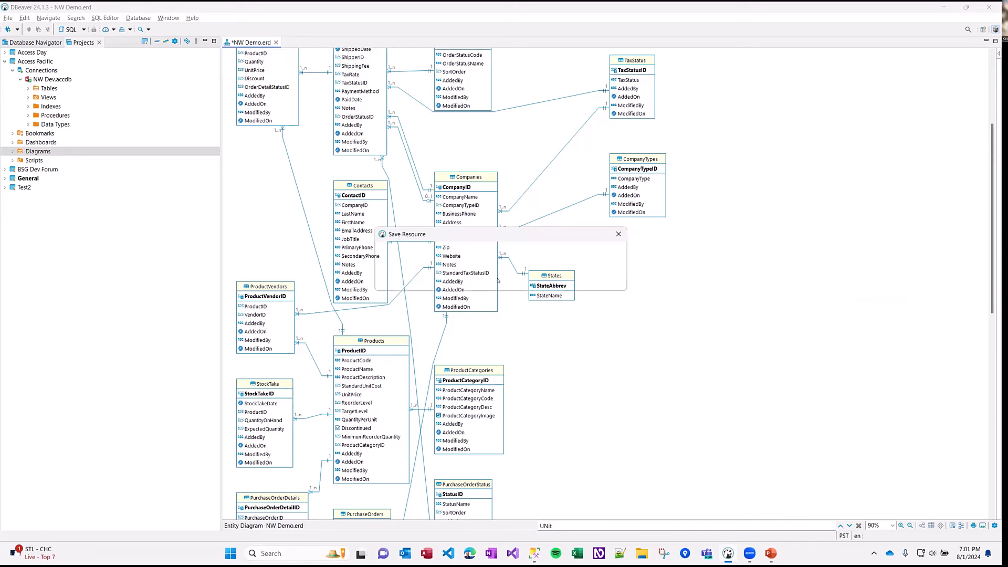
pyautogui.click(495, 277)
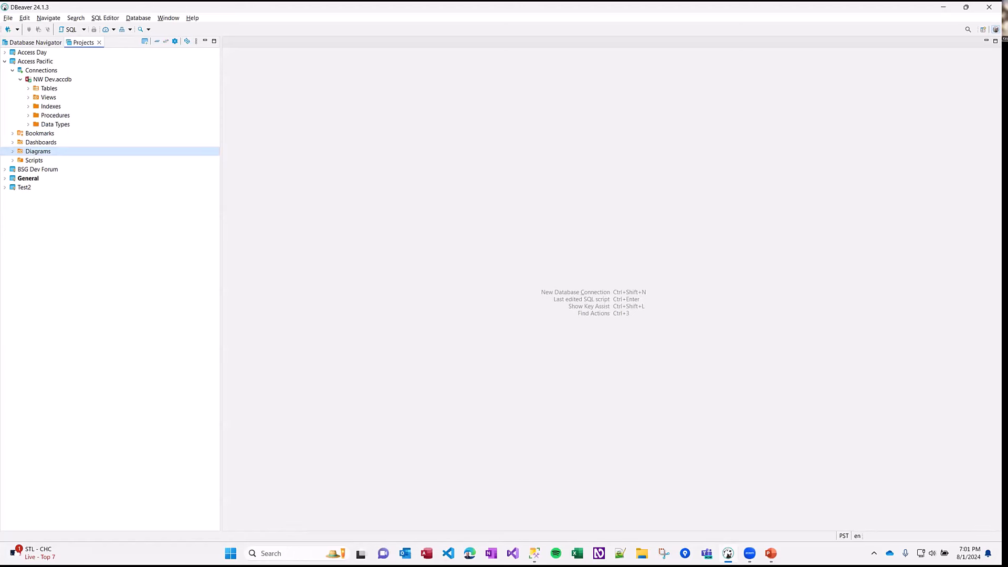
pyautogui.hotkey('alt', 'Tab')
pyautogui.hotkey('alt', 'Tab')
pyautogui.hotkey('alt', 'Tab')
pyautogui.hotkey('alt', 'Tab')
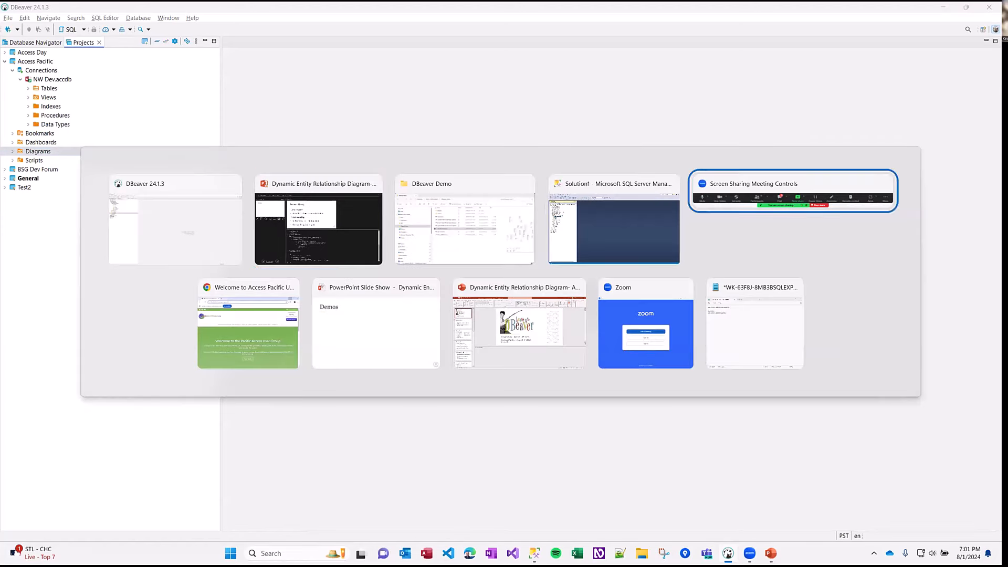
pyautogui.hotkey('alt', 'Tab')
pyautogui.hotkey('alt', 'Tab')
pyautogui.hotkey('alt', 'Tab')
pyautogui.hotkey('alt', 'Tab')
pyautogui.hotkey('alt', 'Tab')
pyautogui.hotkey('alt', 'Tab')
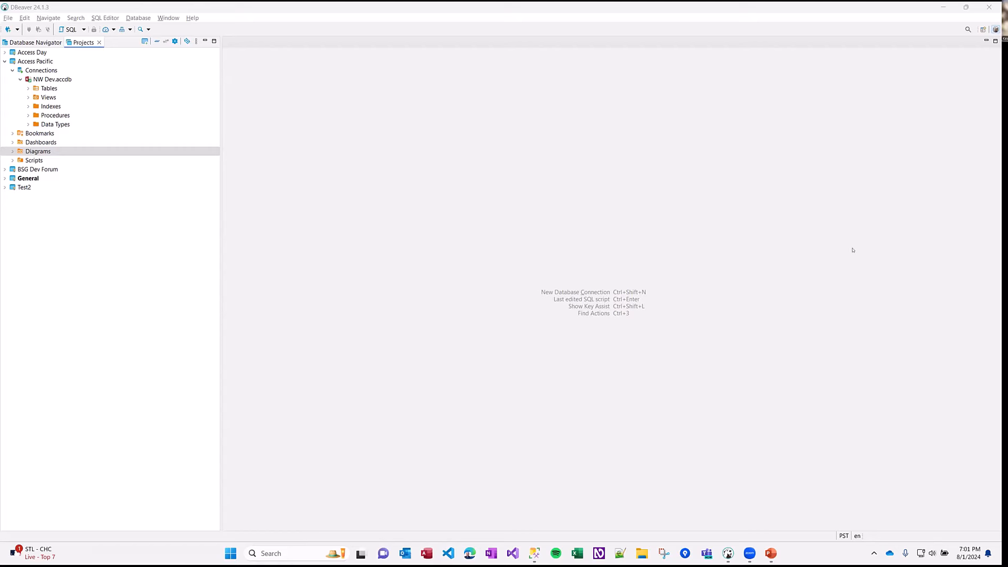
# - Start a new SQL Server connection in the Access Pacific project and proceed to its connection settings
pyautogui.rightClick(59, 70)
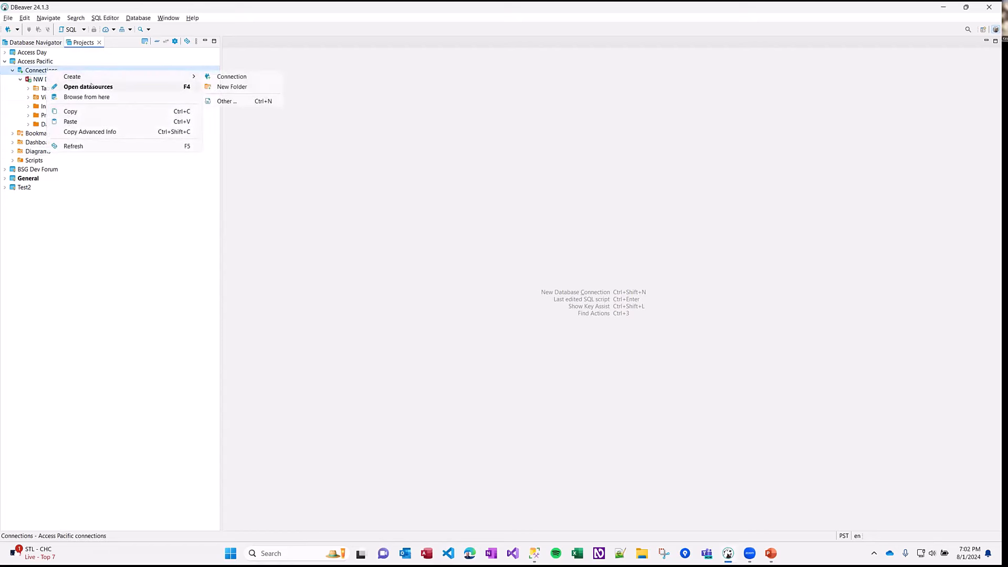
pyautogui.click(227, 76)
pyautogui.click(459, 135)
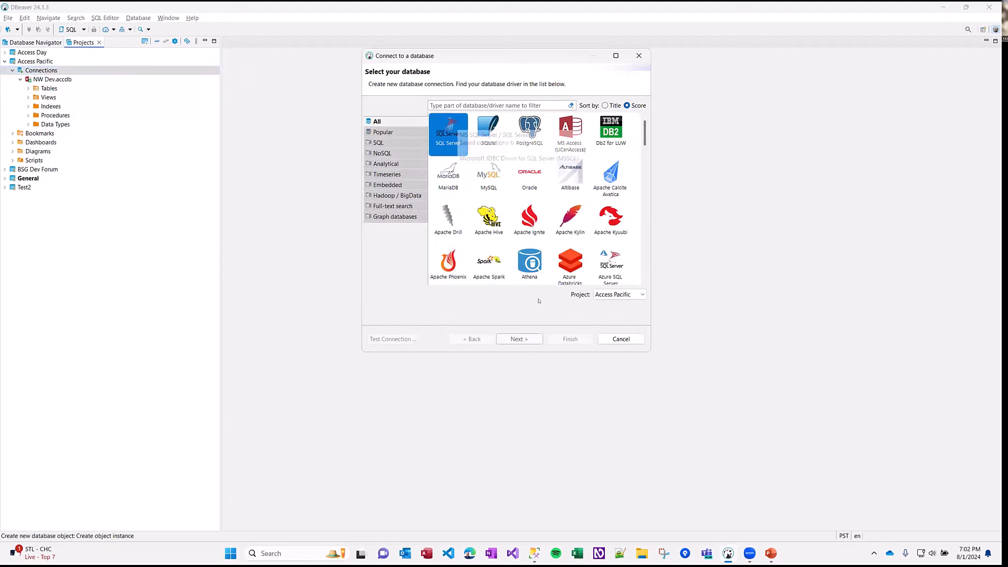
pyautogui.click(520, 339)
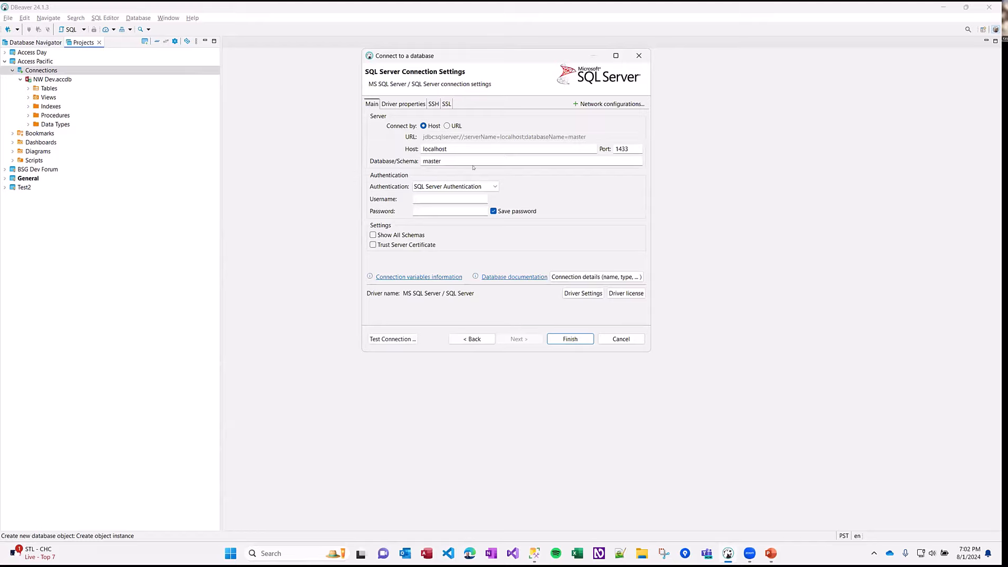
# - Set the connection host to WK-63F8J-8MB3B\SQLEXPRESS and test the connection using SQL Server Authentication
pyautogui.doubleClick(467, 149)
pyautogui.write('WK-63F8J-8MB3B\\SQLEXPRESS')
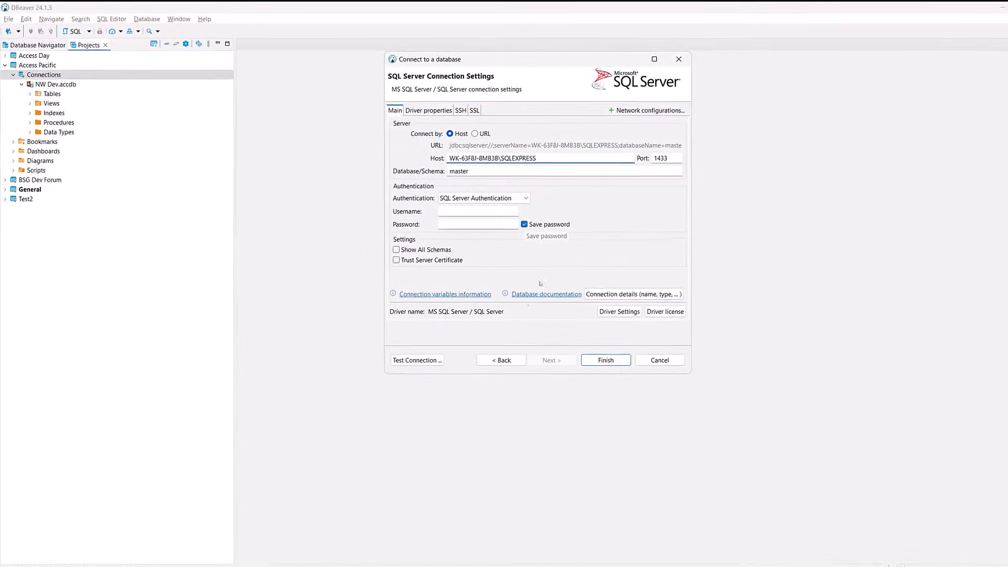
pyautogui.click(390, 338)
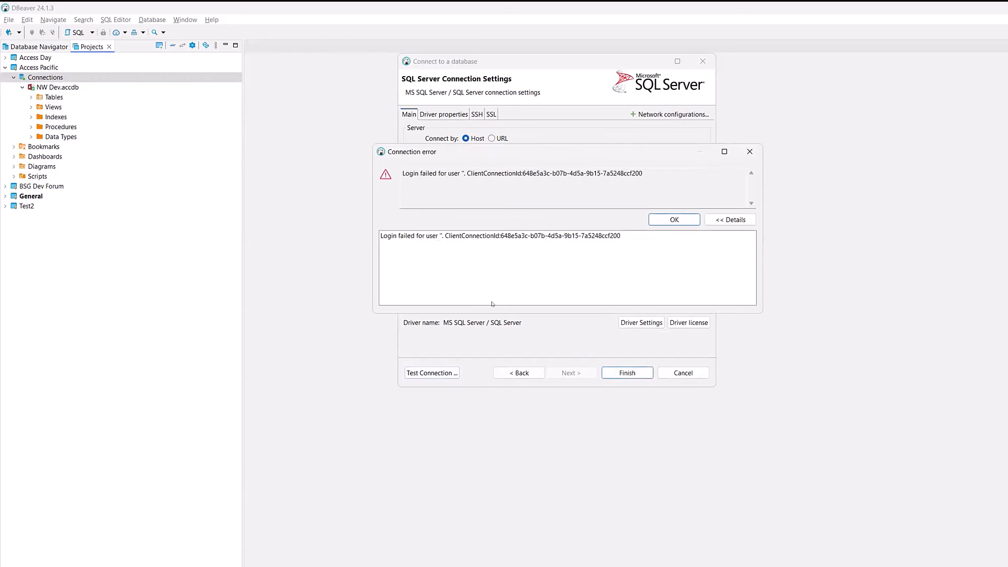
pyautogui.click(750, 151)
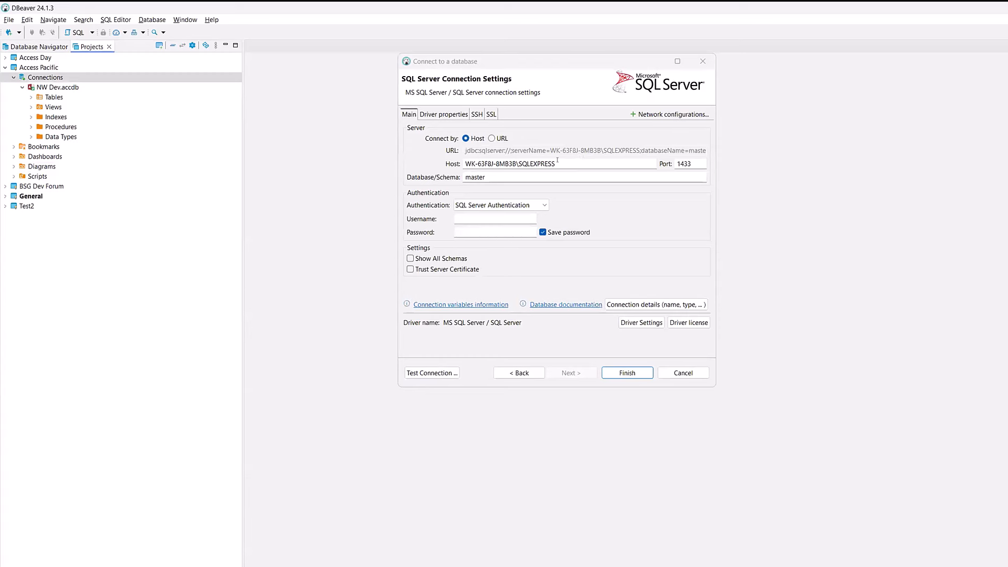
# - Change the authentication method to Windows Authentication, retest the connection and finish creating it
pyautogui.click(546, 204)
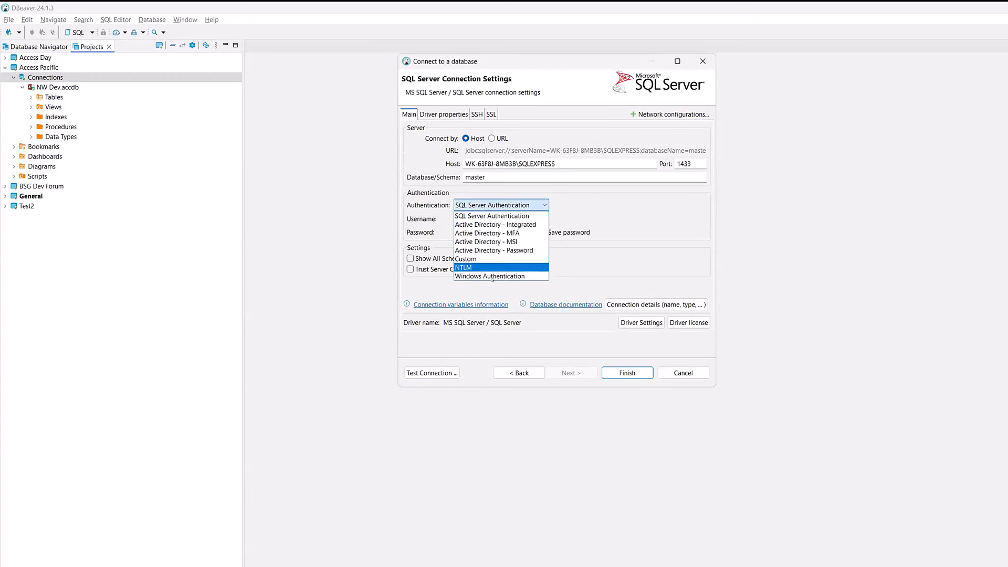
pyautogui.click(491, 277)
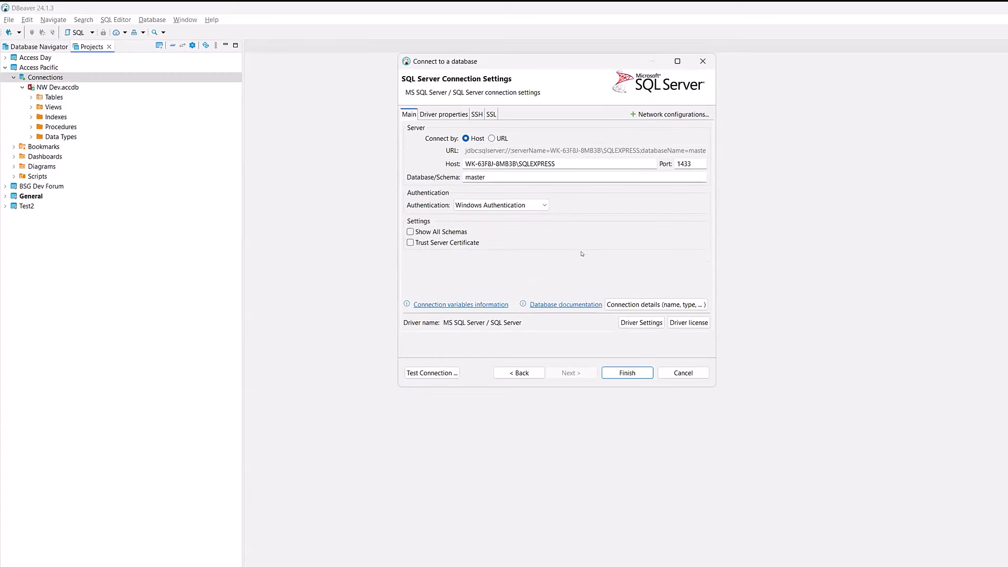
pyautogui.click(432, 371)
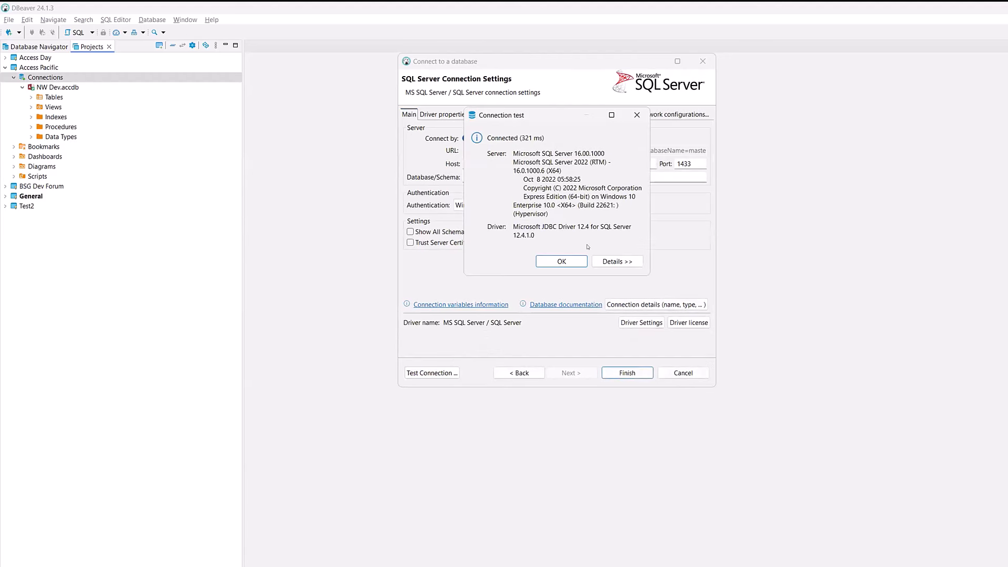
pyautogui.click(562, 261)
pyautogui.click(620, 371)
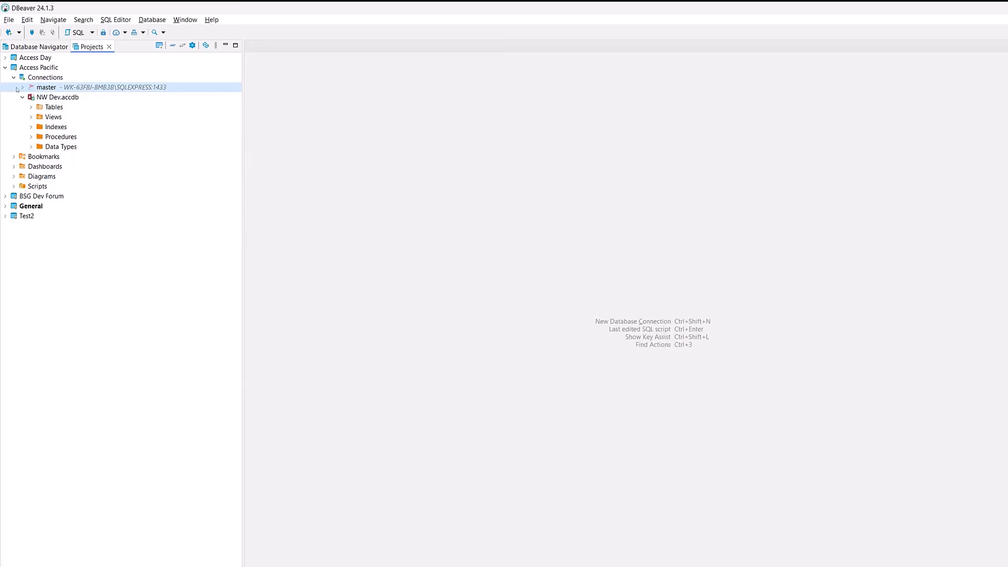
# - Connect to the new master connection and rename it as Local SQL Express
pyautogui.doubleClick(48, 89)
pyautogui.rightClick(69, 87)
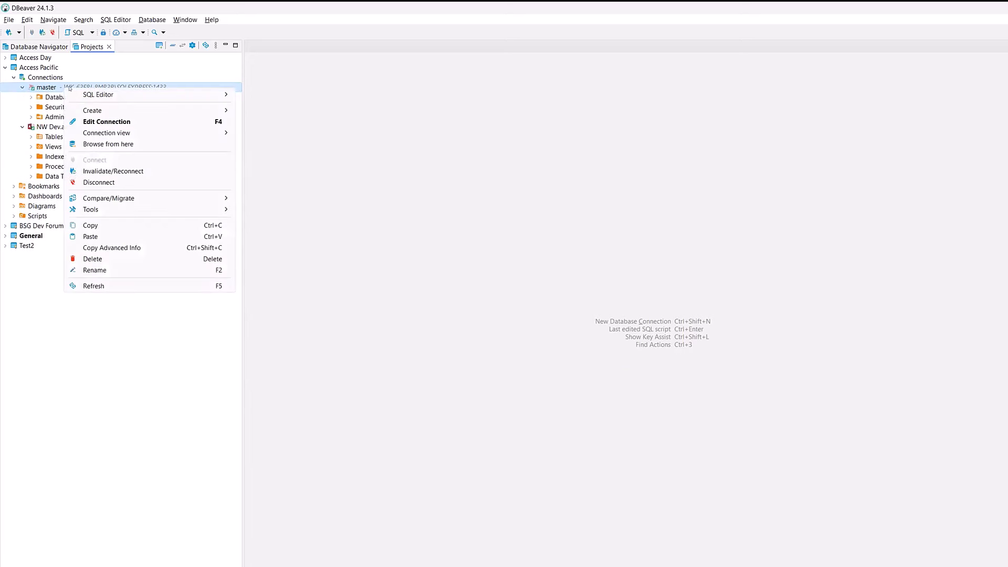
pyautogui.click(104, 270)
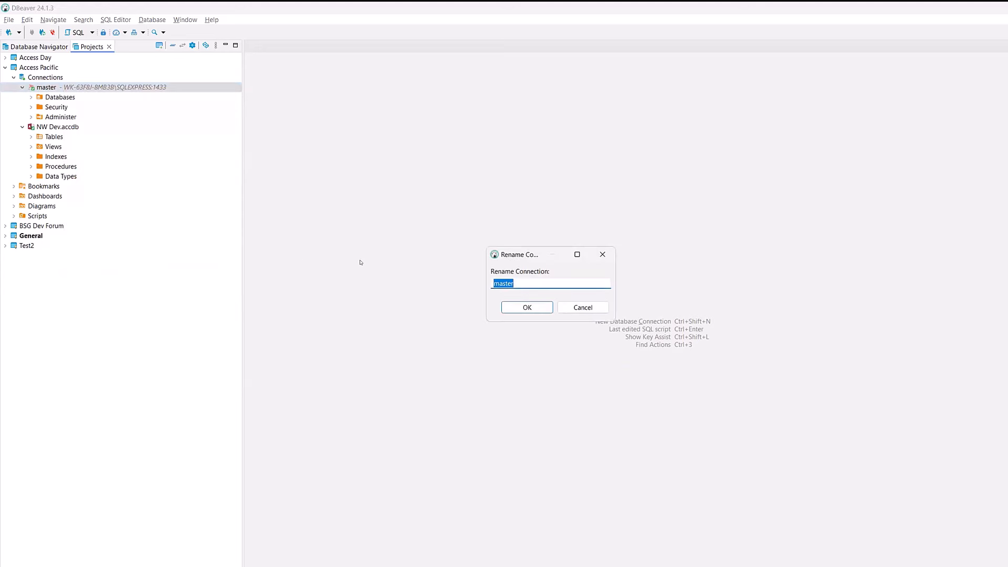
pyautogui.write('S')
pyautogui.press('BackSpace')
pyautogui.write('Local SQL Express')
pyautogui.press('Return')
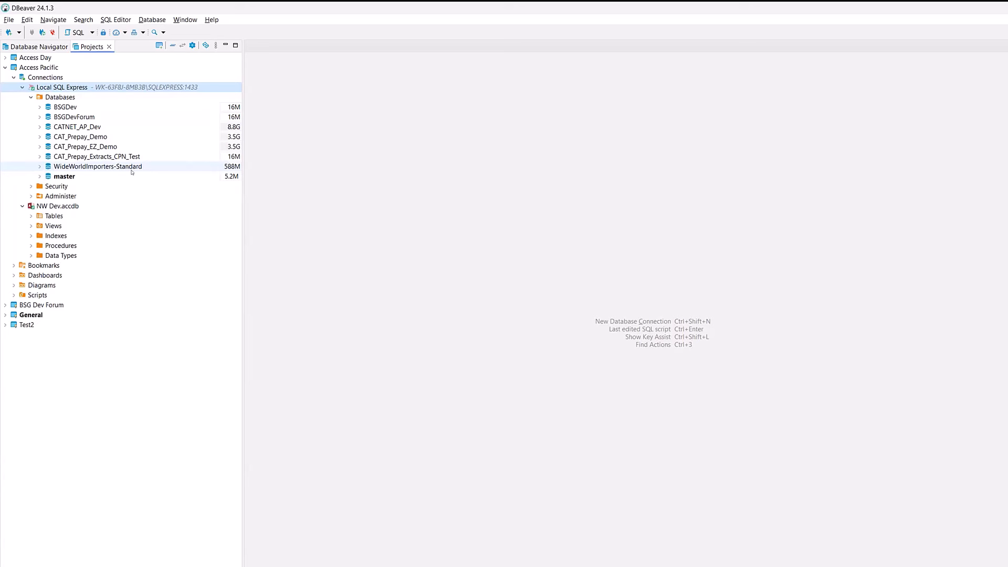
# - Set WideWorldImporters-Standard as the default database and expand its list of schemas
pyautogui.rightClick(99, 166)
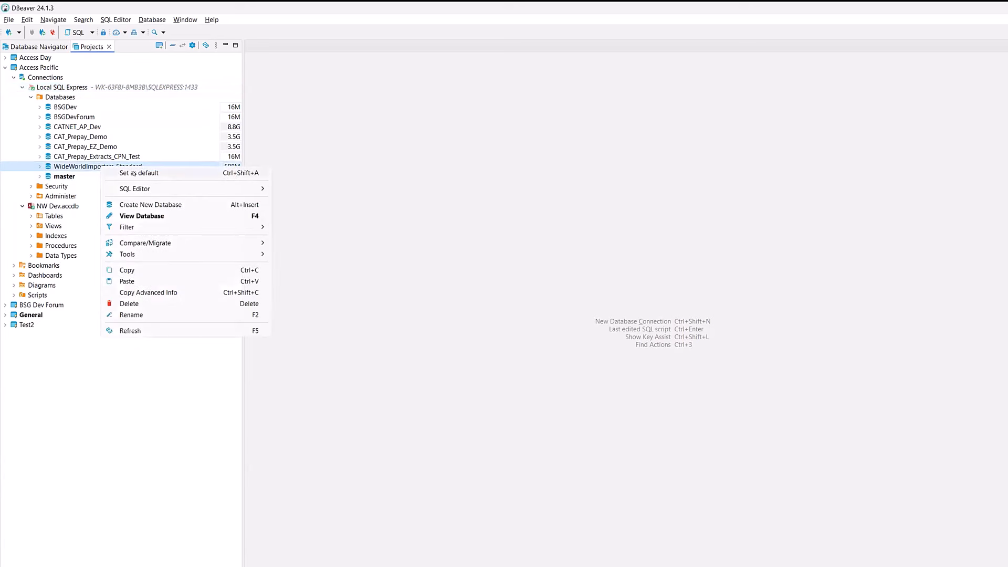
pyautogui.click(133, 174)
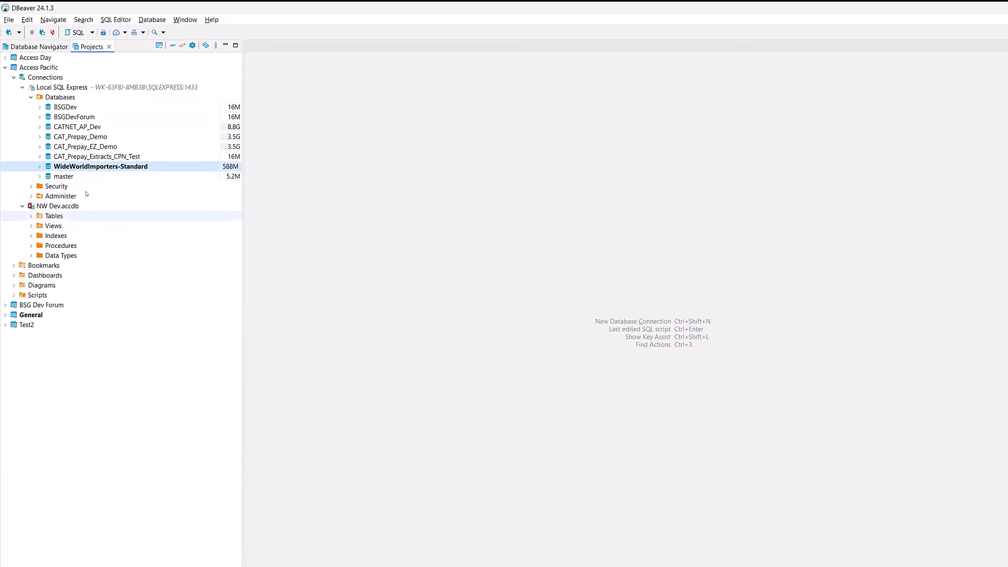
pyautogui.click(38, 168)
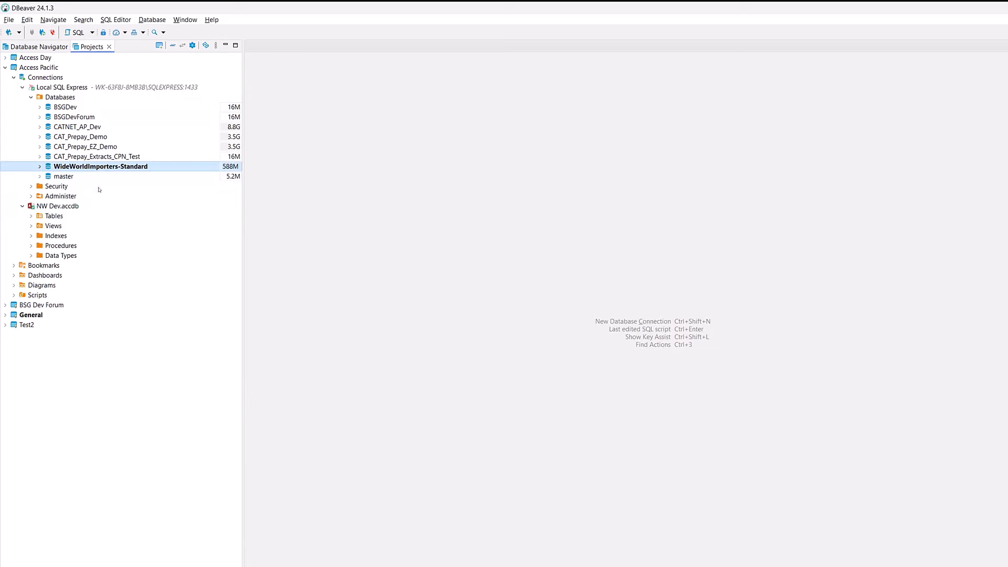
pyautogui.click(48, 177)
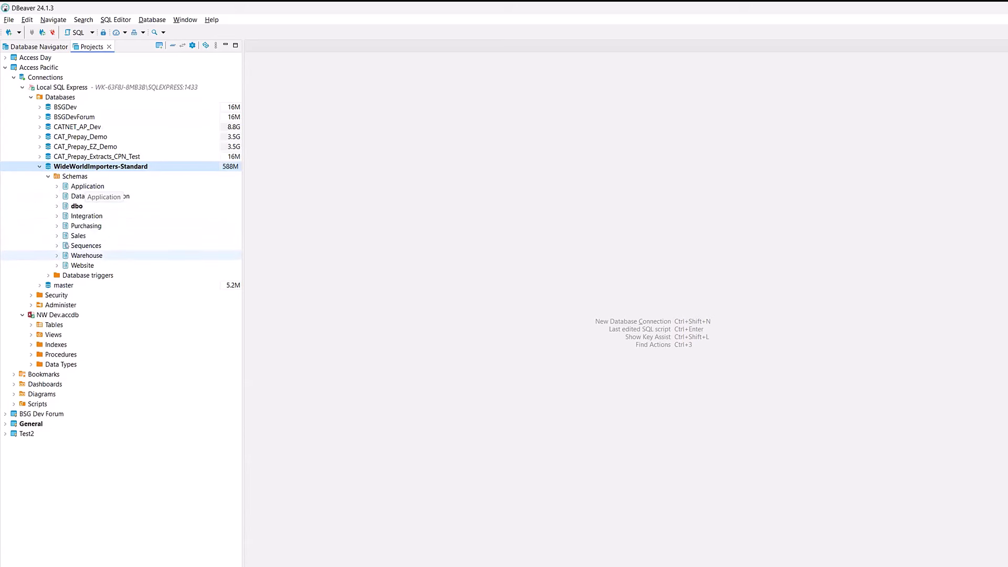
# - Expand the tables of the Purchasing and Sales schemas and review both table lists
pyautogui.click(56, 225)
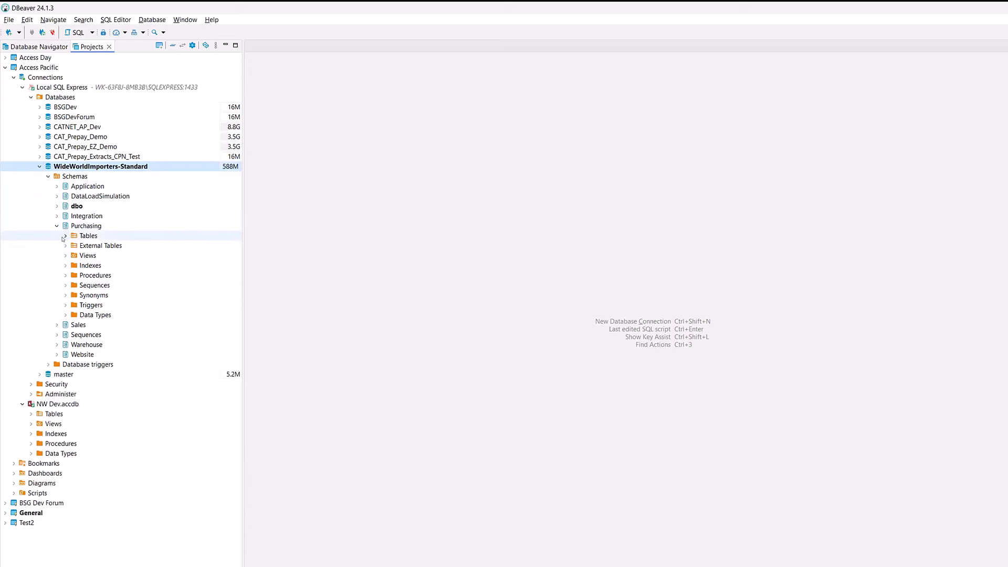
pyautogui.click(65, 236)
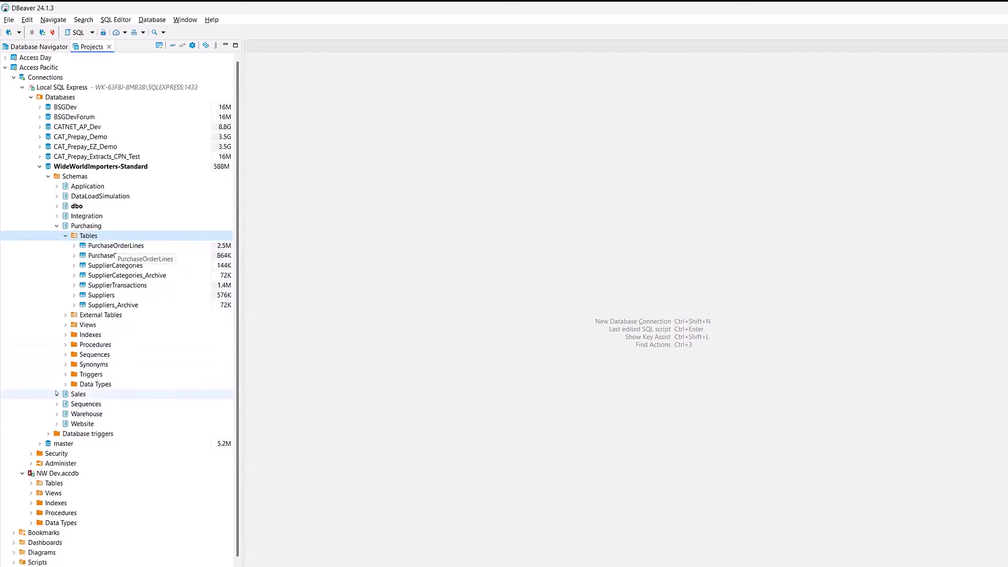
pyautogui.click(62, 398)
pyautogui.click(57, 395)
pyautogui.click(65, 404)
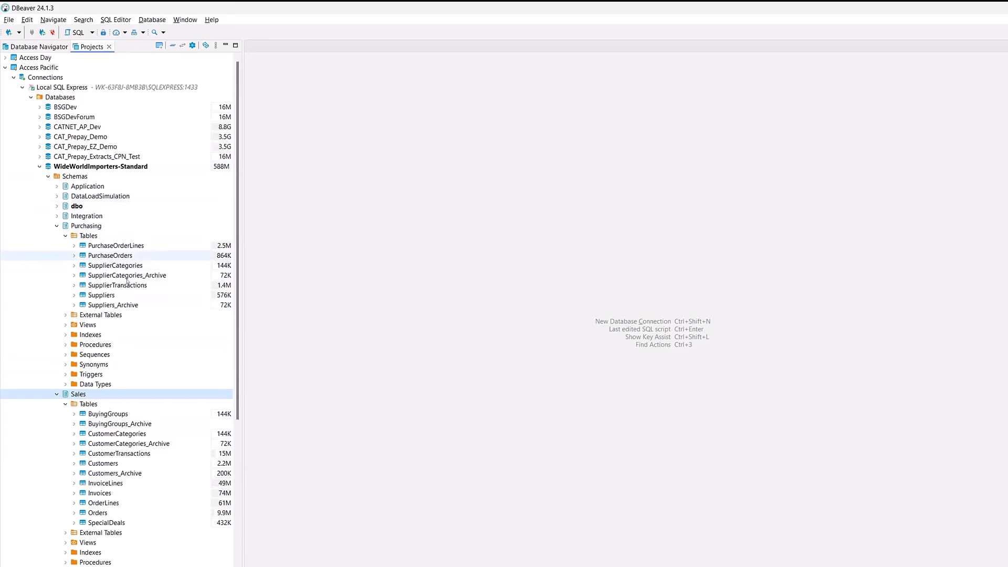
pyautogui.scroll(-2, 125, 302)
pyautogui.scroll(-2, 125, 302)
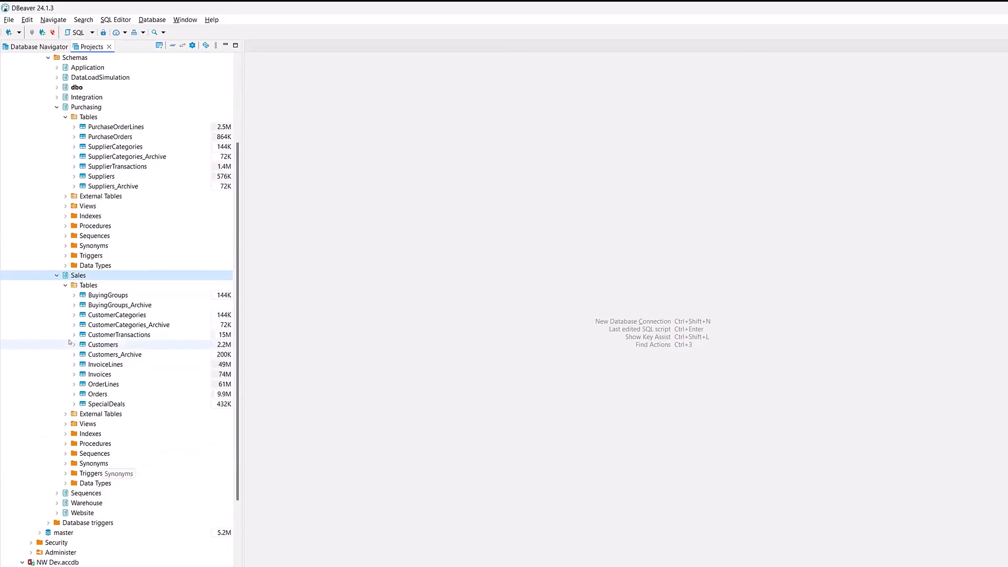
pyautogui.scroll(4, 69, 321)
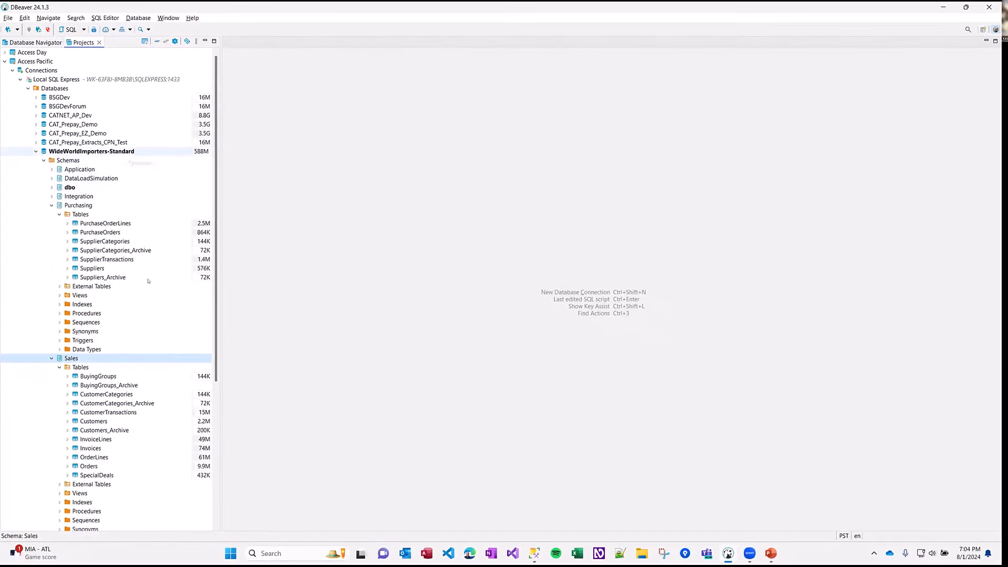
# - Start a new ER diagram named SQL and expand the WideWorldImporters-Standard schemas under Local SQL Express in its initial content
pyautogui.scroll(-8, 152, 304)
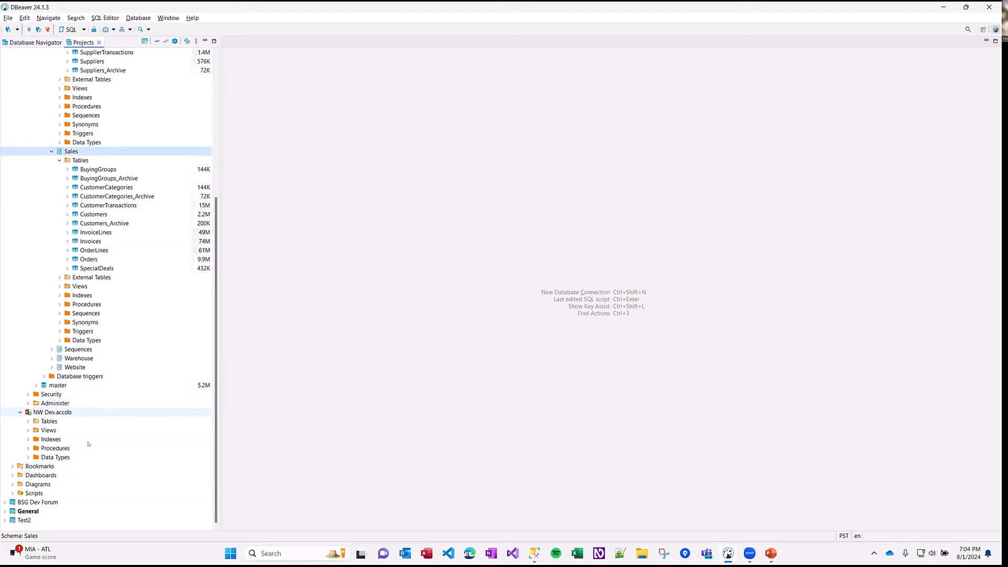
pyautogui.rightClick(42, 483)
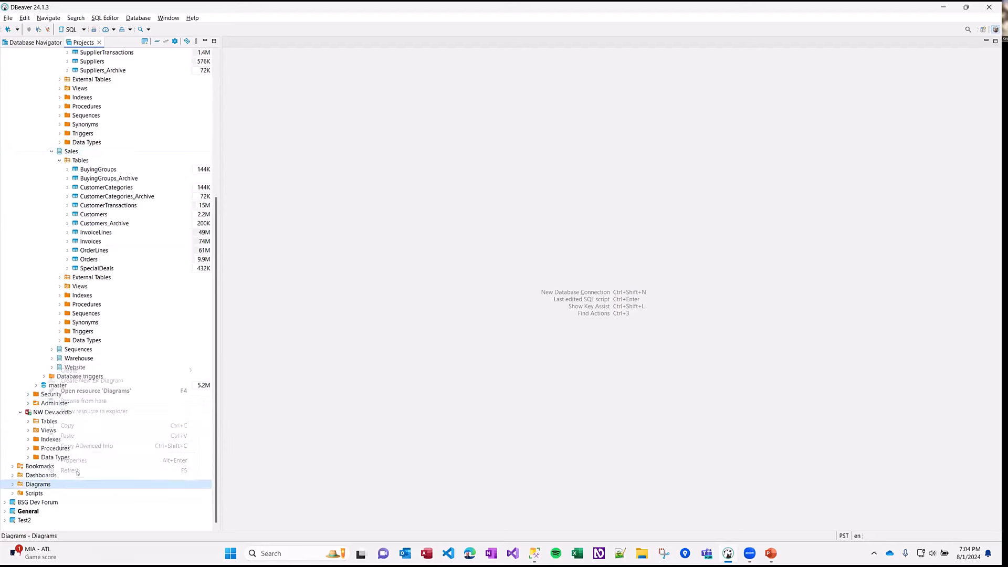
pyautogui.click(120, 381)
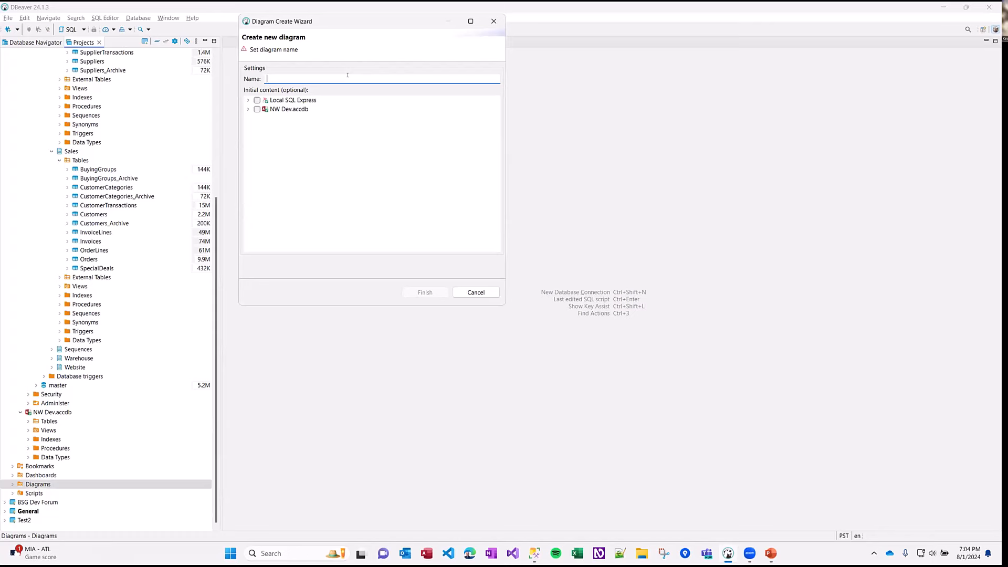
pyautogui.write('SQL')
pyautogui.click(248, 100)
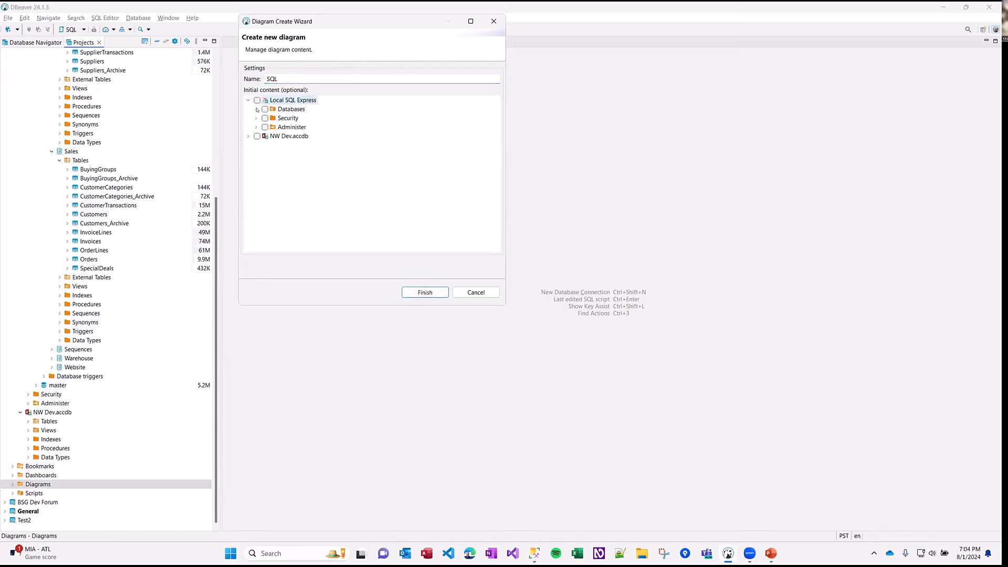
pyautogui.click(256, 109)
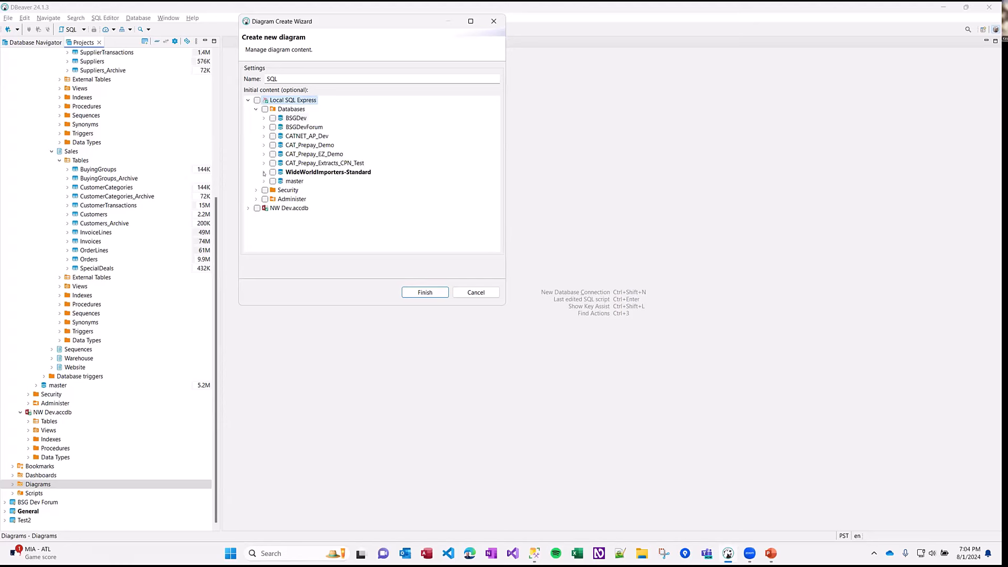
pyautogui.click(264, 172)
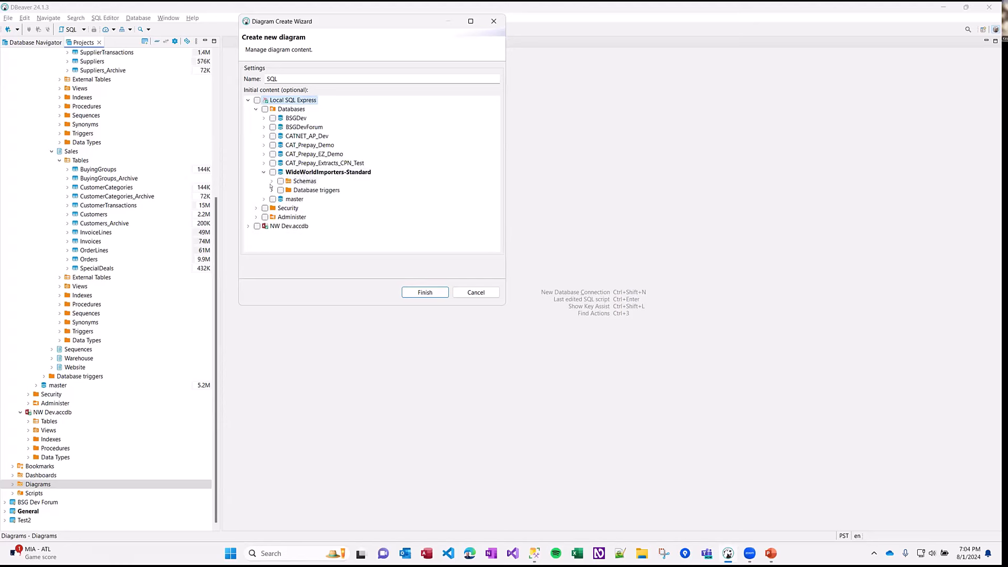
pyautogui.click(271, 181)
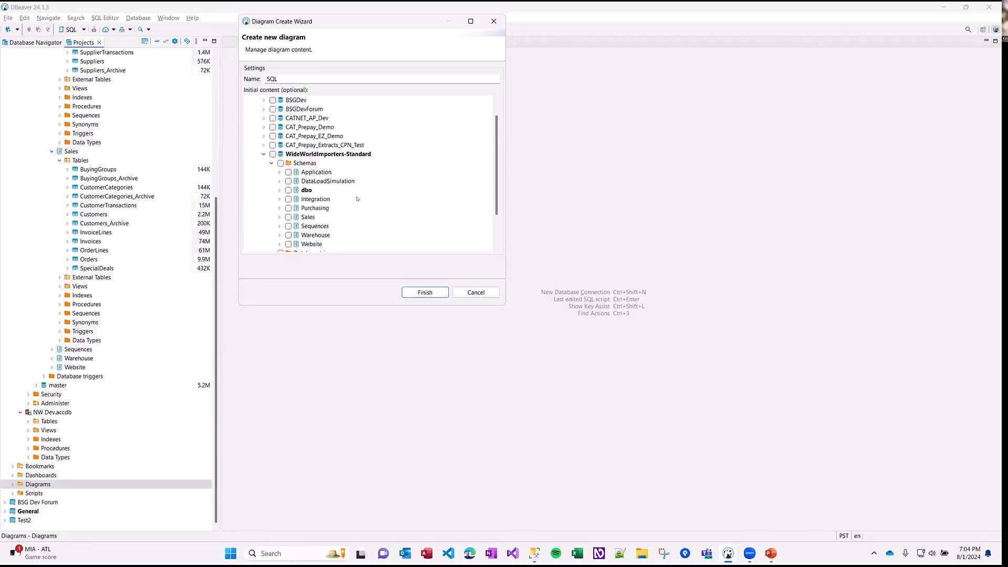
# - Include the schemas from Application through Website as the SQL diagram's initial content and create the diagram
pyautogui.click(288, 172)
pyautogui.click(288, 190)
pyautogui.click(288, 181)
pyautogui.click(288, 190)
pyautogui.click(288, 199)
pyautogui.click(289, 217)
pyautogui.click(289, 208)
pyautogui.click(288, 226)
pyautogui.click(288, 235)
pyautogui.click(289, 244)
pyautogui.click(424, 292)
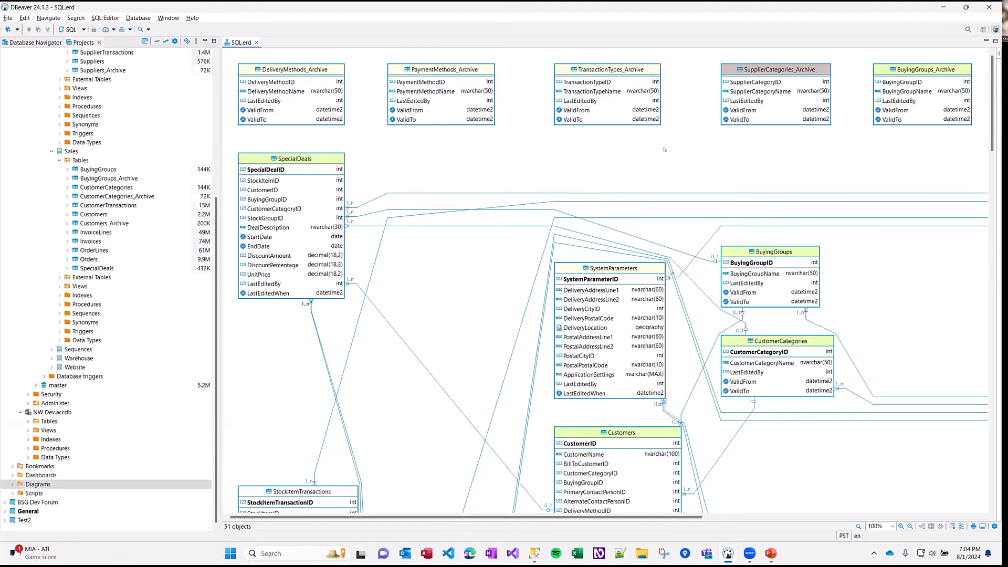
pyautogui.scroll(-15, 709, 282)
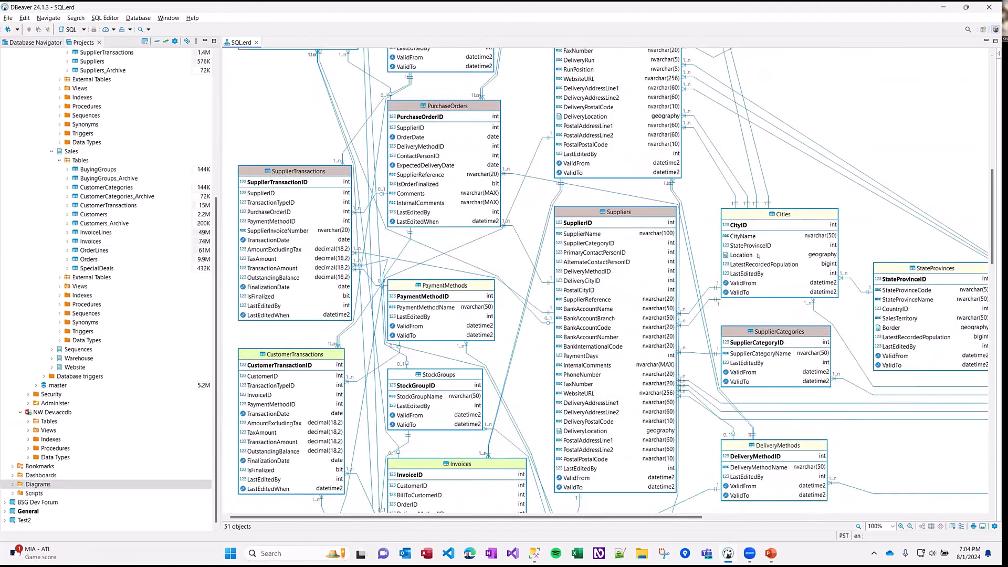
# - Examine the SQL diagram across to the People table and highlight that table's self-referencing foreign key
pyautogui.scroll(-3, 630, 413)
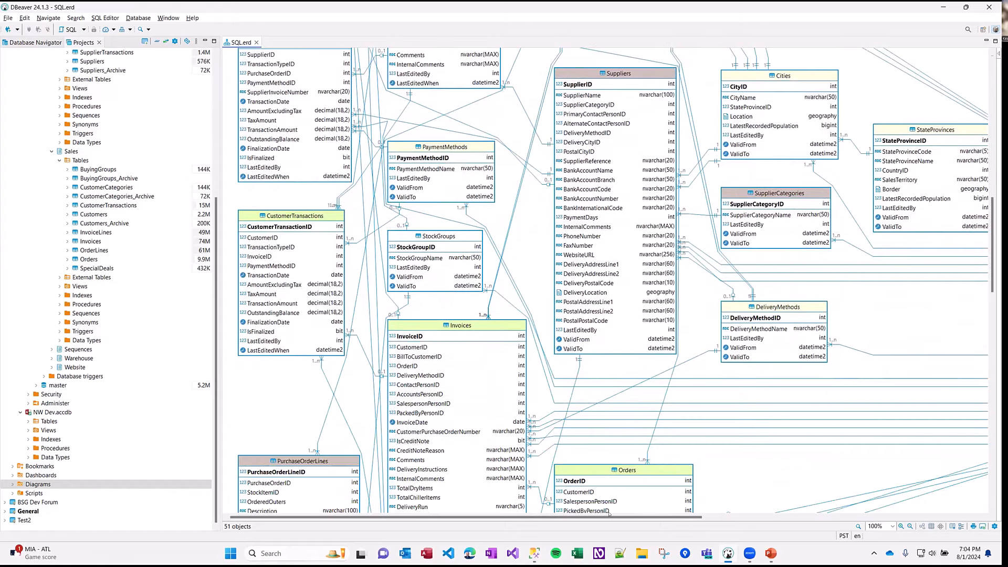
pyautogui.moveTo(680, 517); pyautogui.dragTo(914, 519)
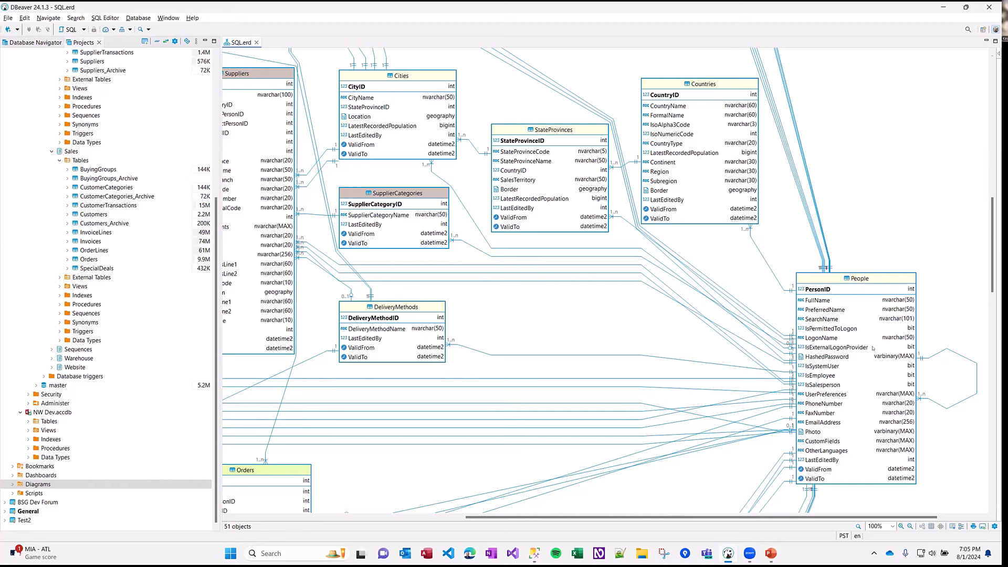
pyautogui.click(935, 354)
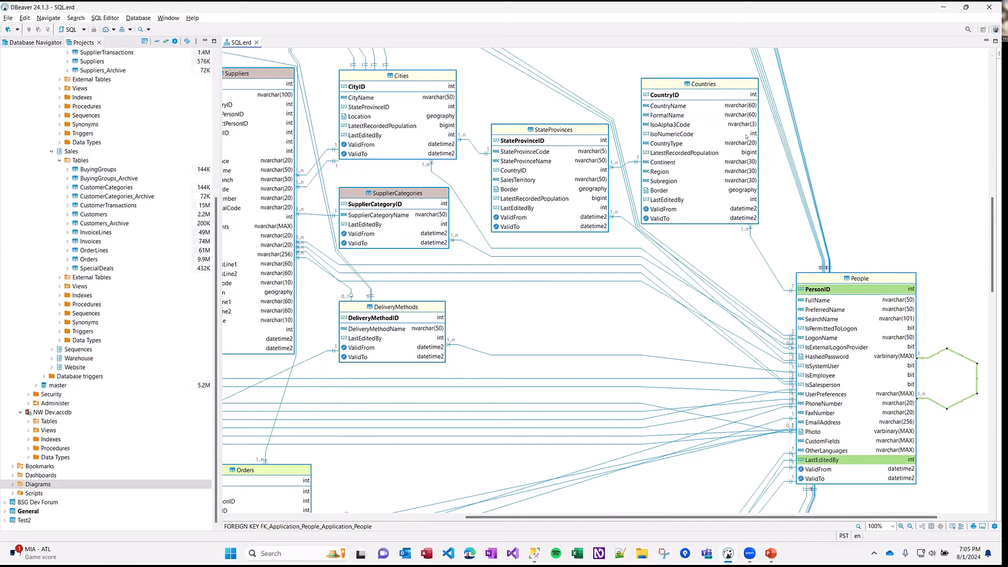
# - Hide the column data types in the diagram's tables, check the compacted layout, and close the SQL diagram
pyautogui.rightClick(847, 99)
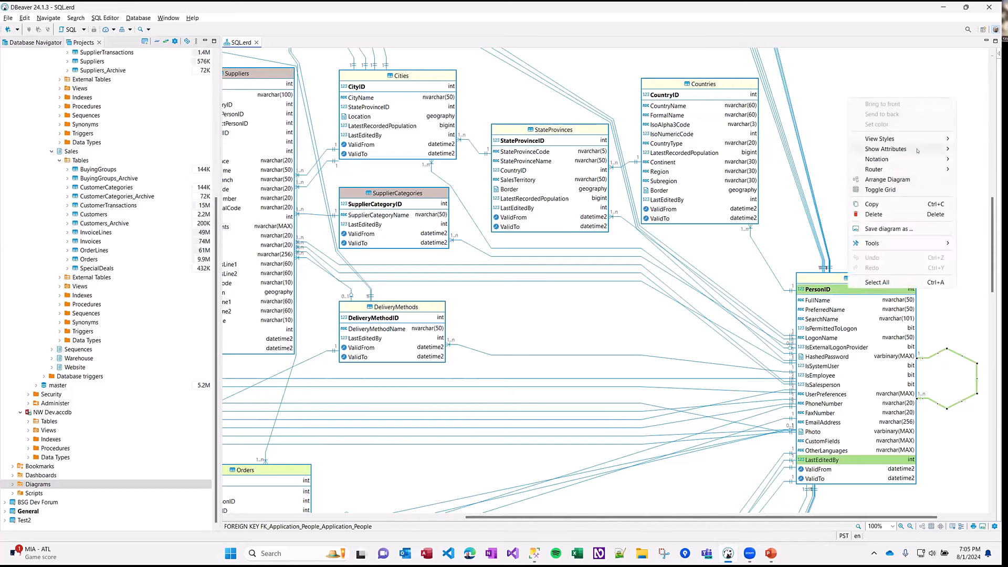
pyautogui.moveTo(918, 150)
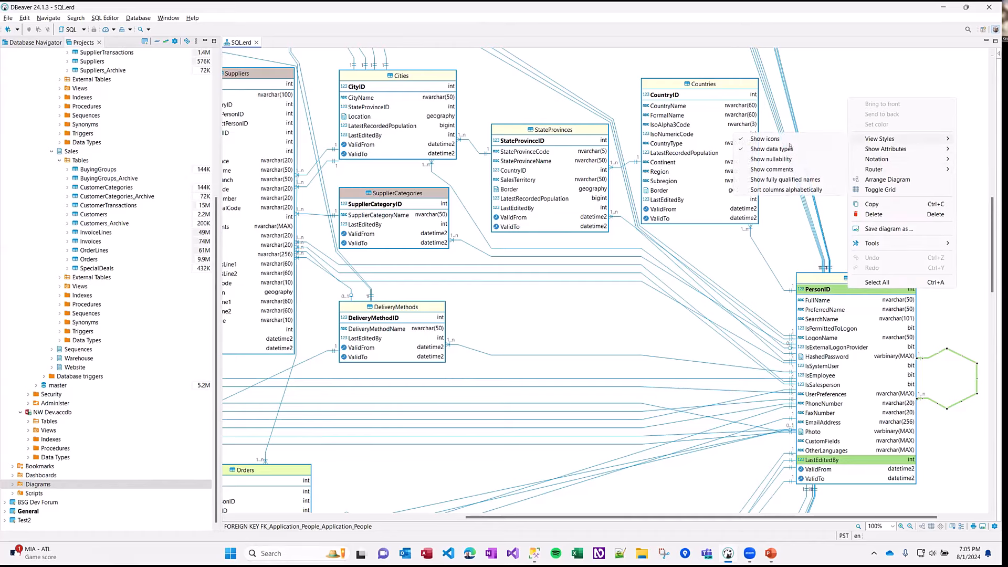
pyautogui.click(794, 148)
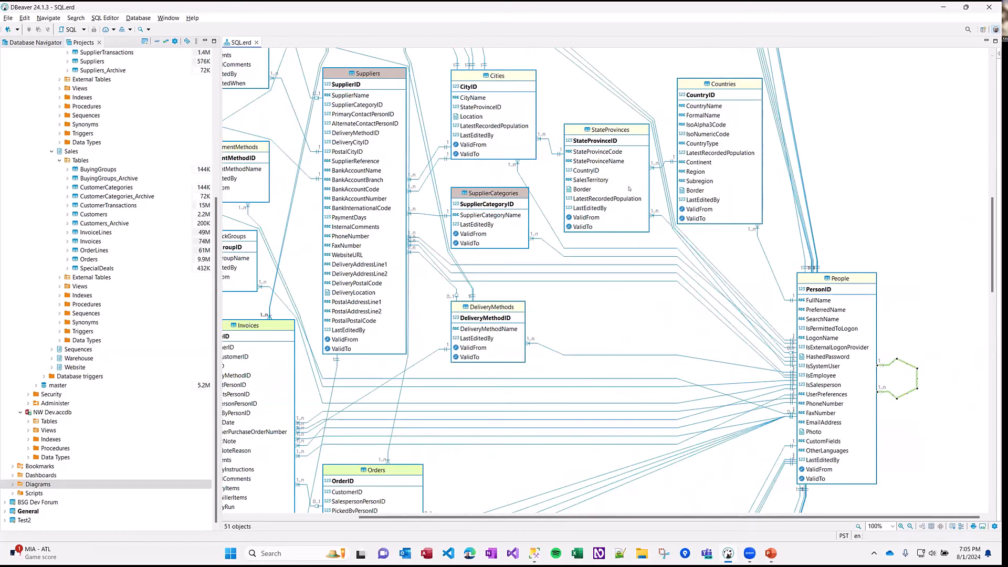
pyautogui.scroll(5, 629, 188)
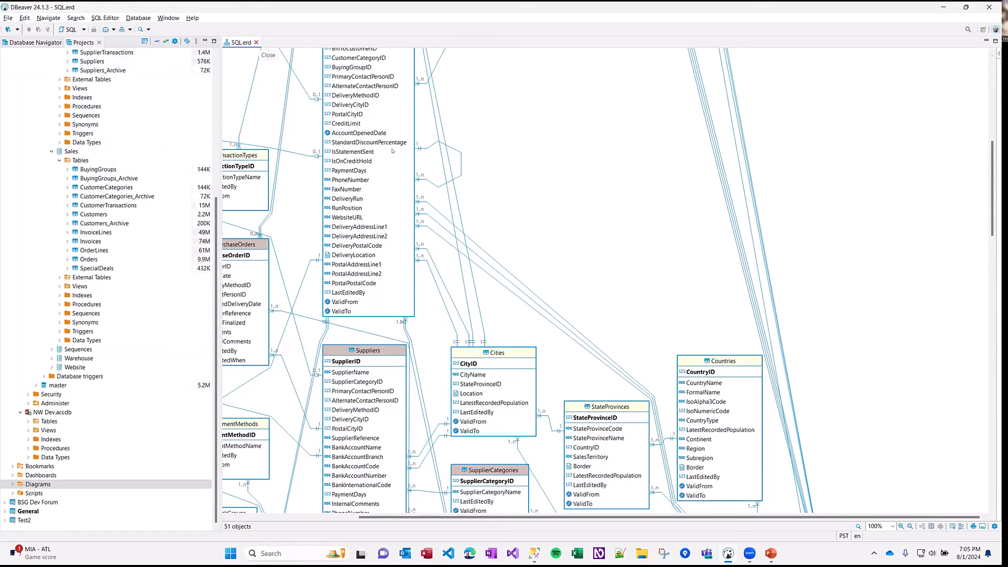
pyautogui.hotkey('ctrl', 'w')
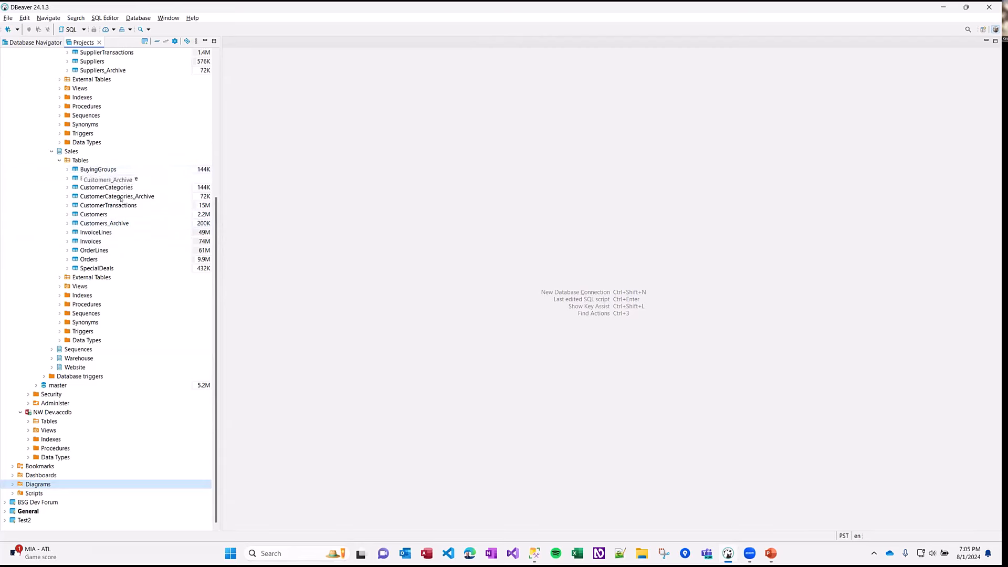
pyautogui.scroll(6, 121, 198)
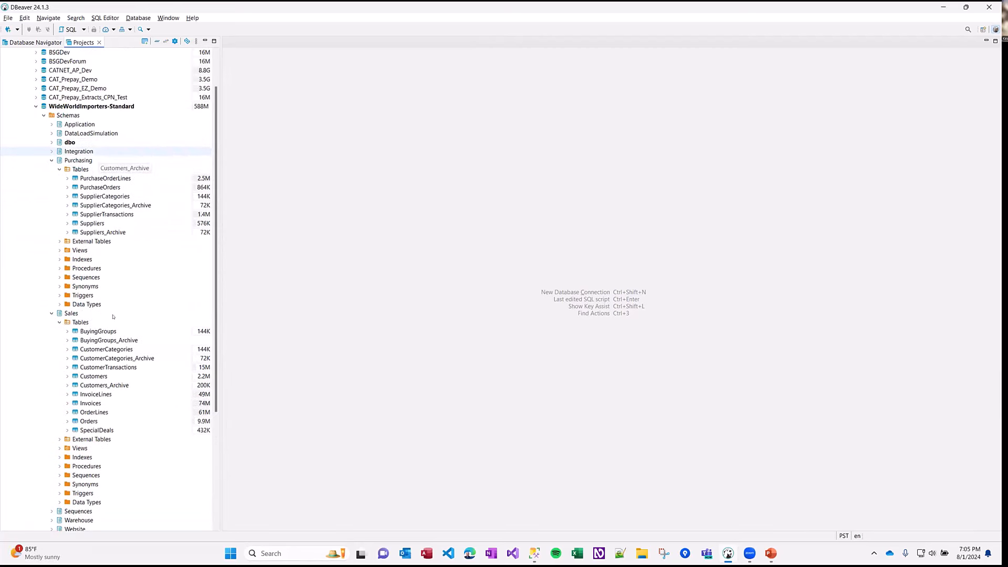
pyautogui.scroll(-6, 113, 316)
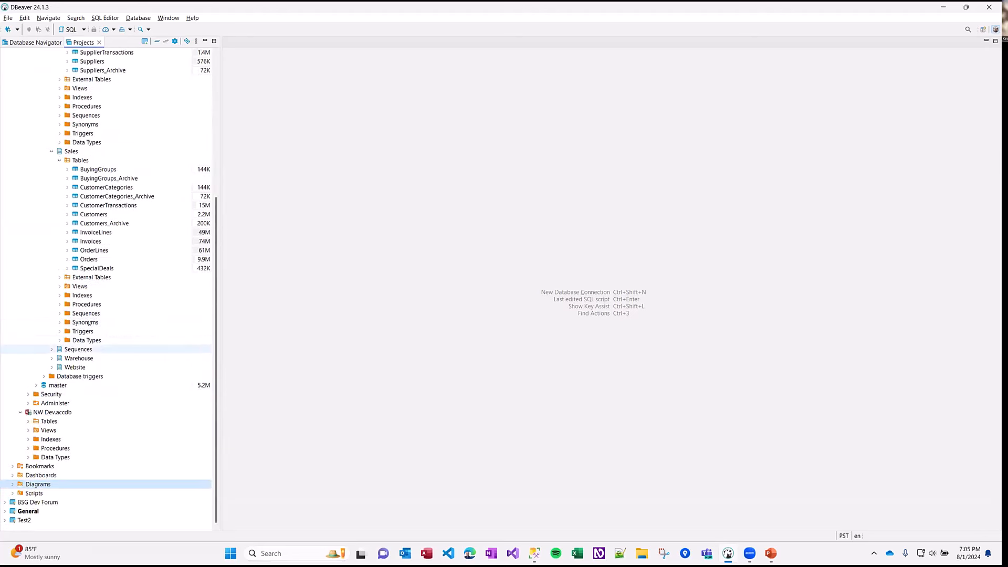
pyautogui.rightClick(41, 485)
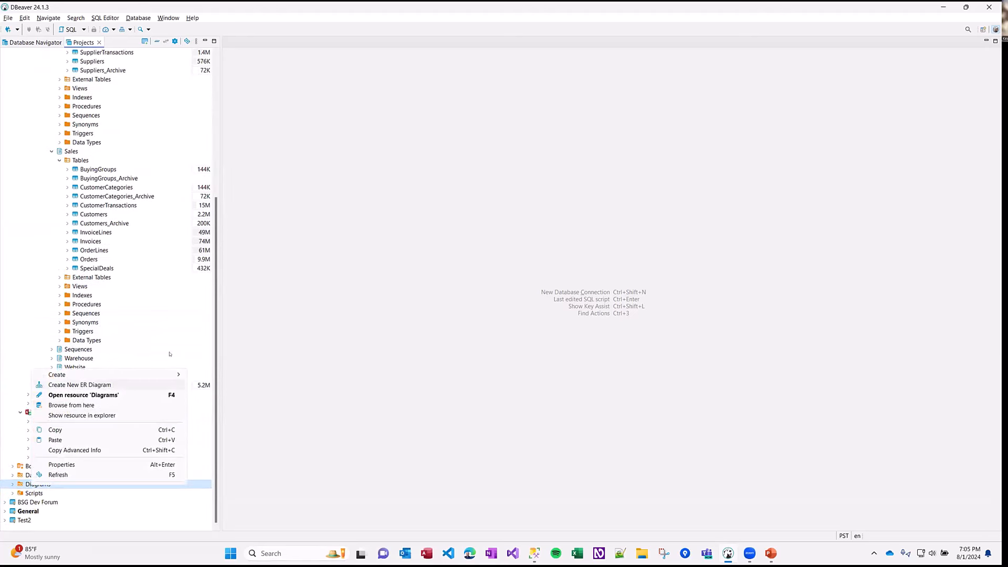
pyautogui.click(80, 385)
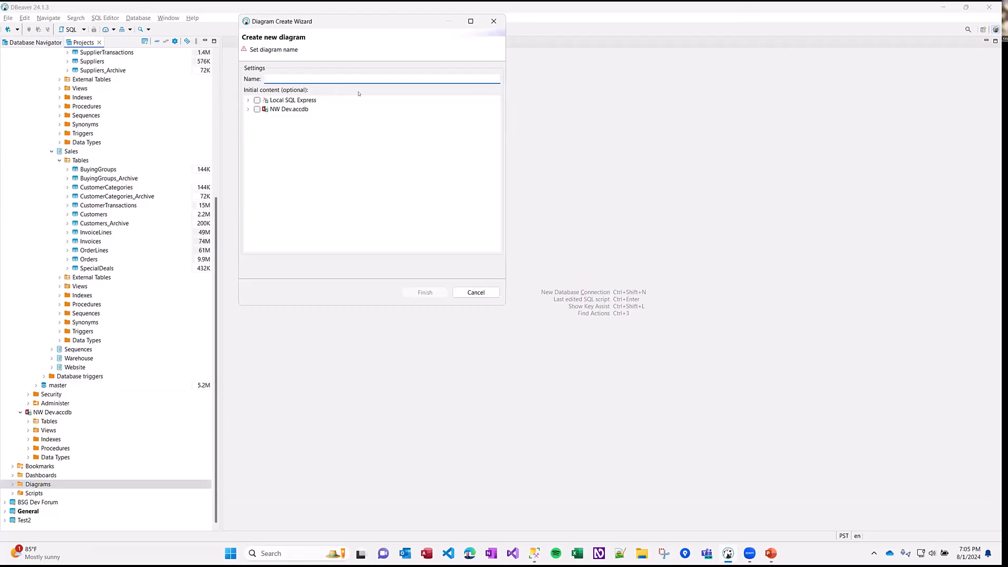
pyautogui.write('Suppliers')
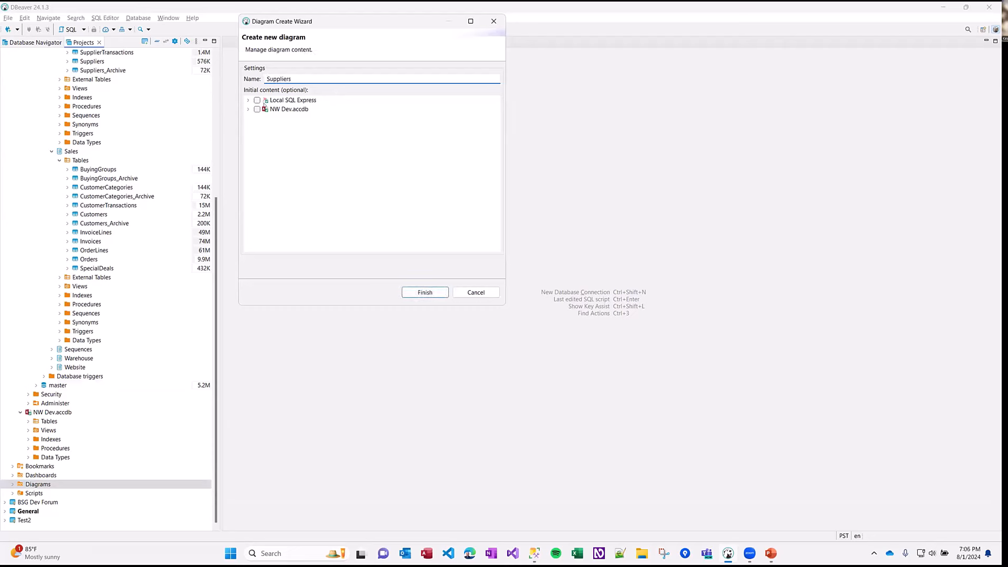
pyautogui.click(248, 99)
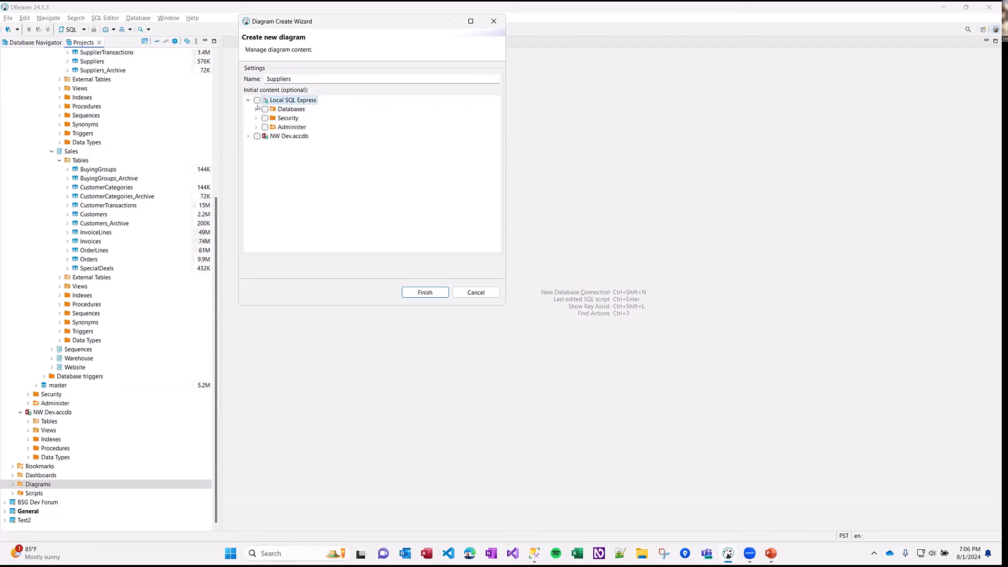
pyautogui.click(264, 172)
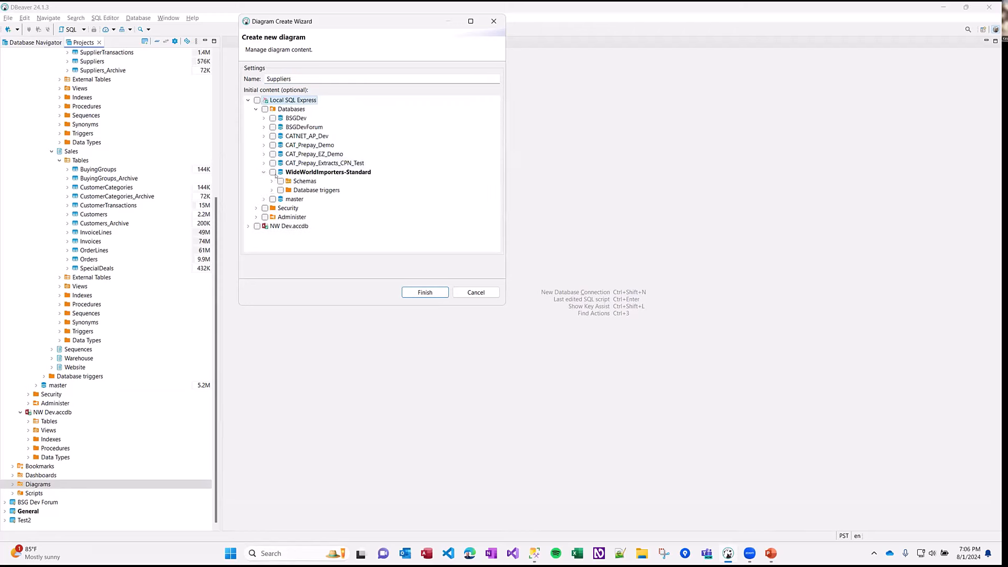
pyautogui.click(272, 181)
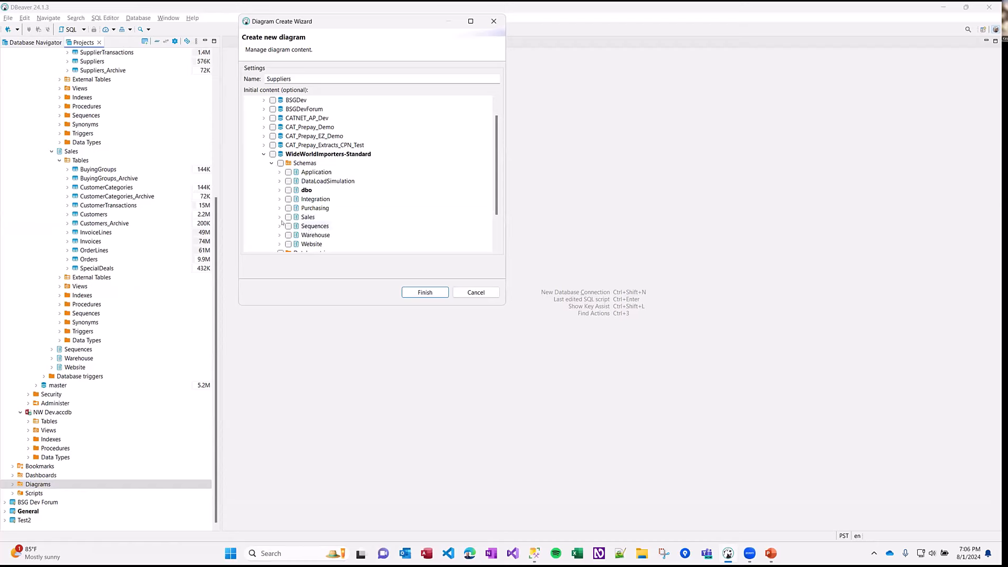
pyautogui.click(280, 208)
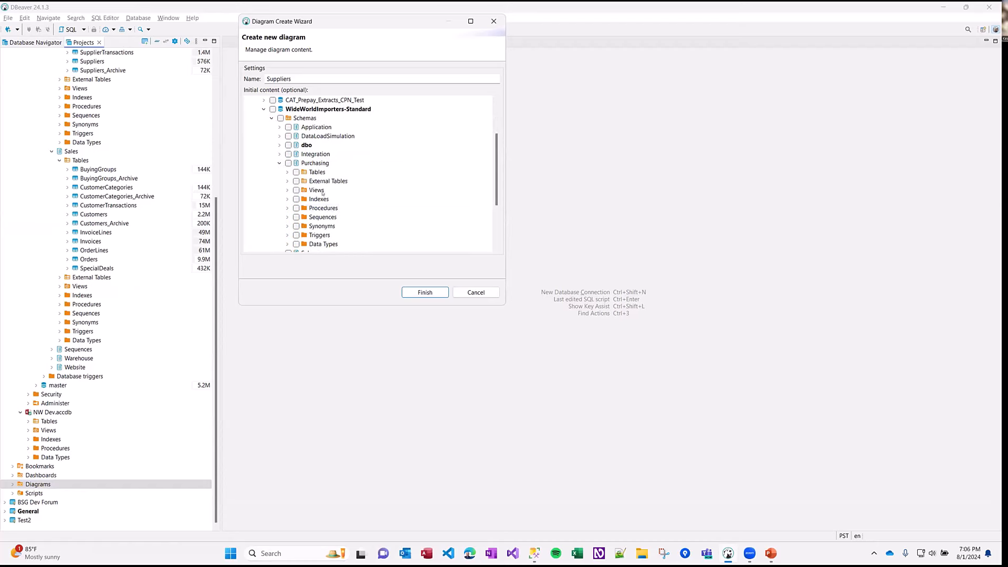
pyautogui.scroll(-2, 371, 180)
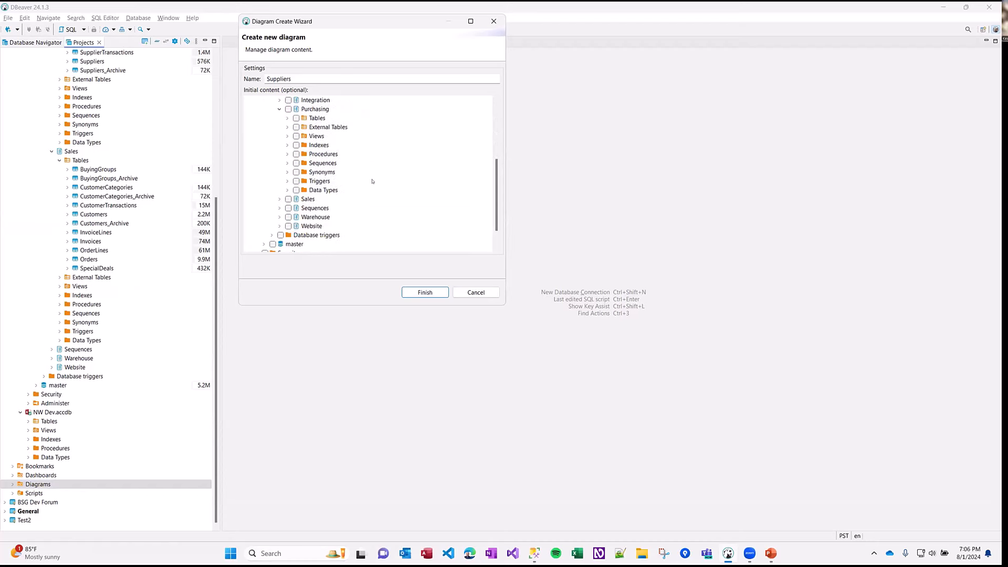
pyautogui.scroll(3, 407, 198)
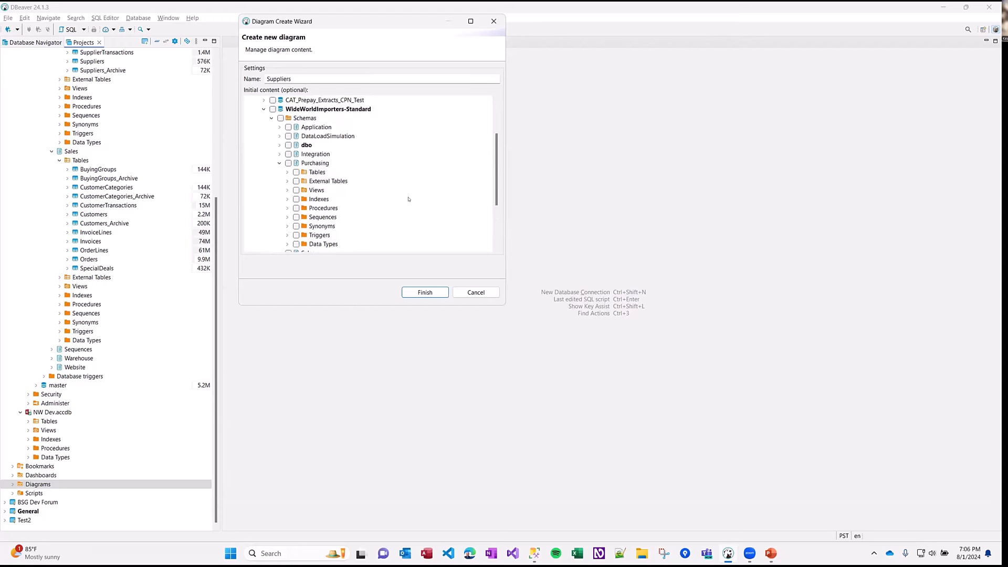
pyautogui.click(478, 292)
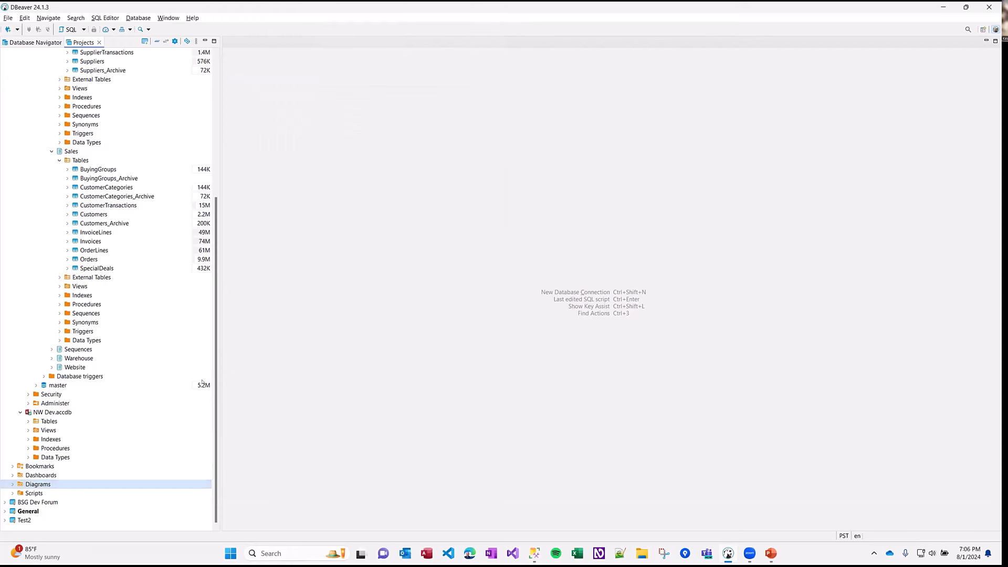
# - Create a new ER diagram named SQL without any initial content
pyautogui.rightClick(34, 482)
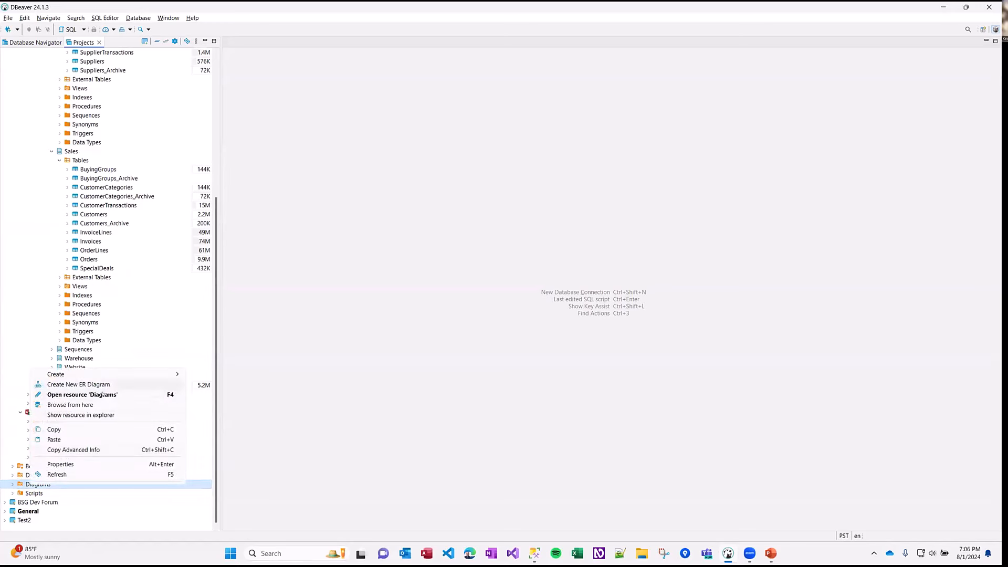
pyautogui.click(95, 384)
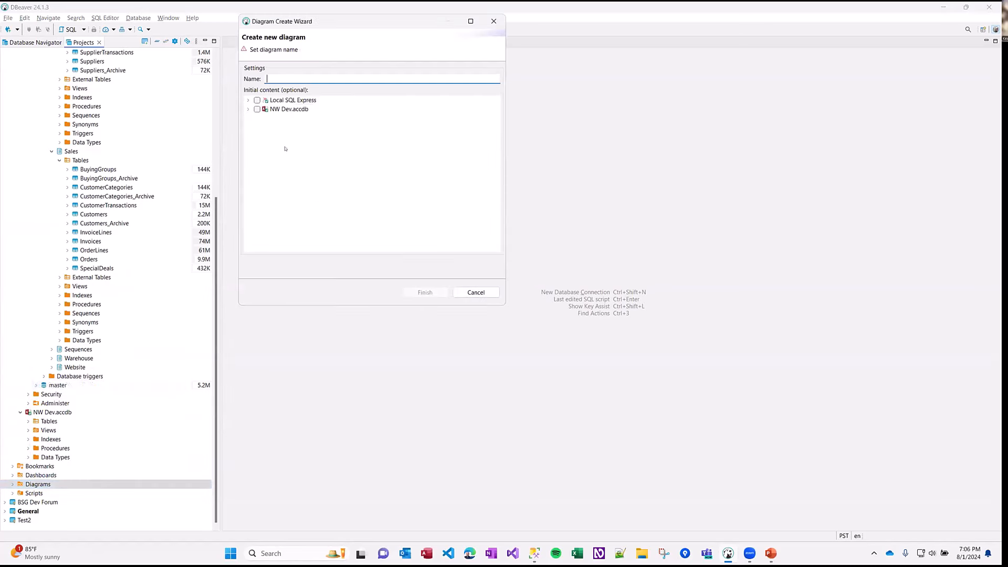
pyautogui.write('SW')
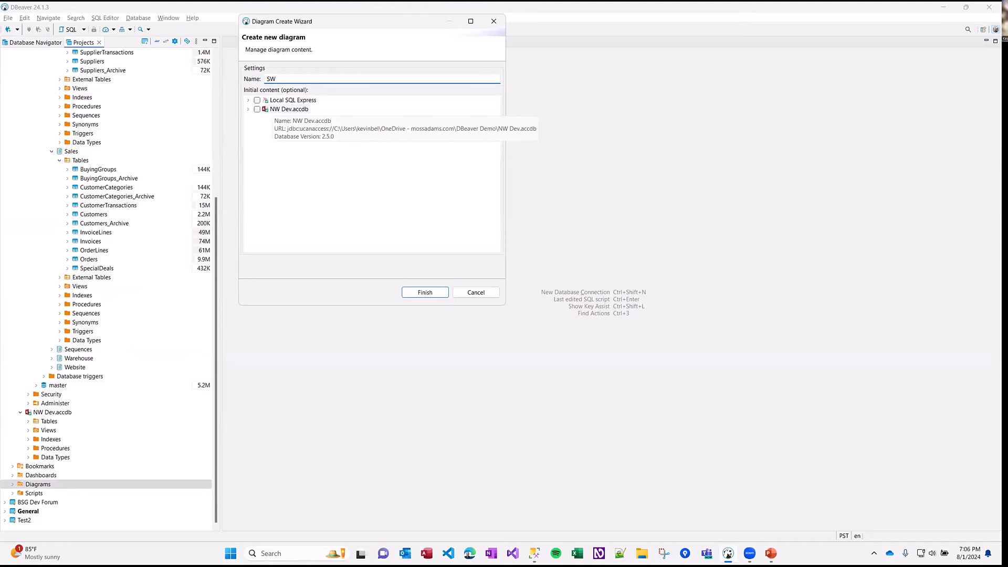
pyautogui.press('BackSpace')
pyautogui.write('QL')
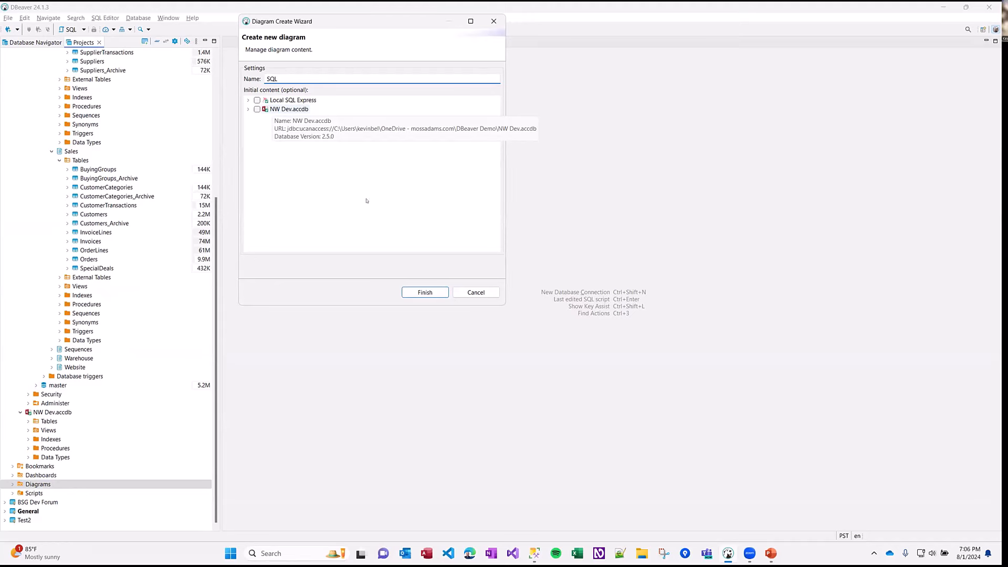
pyautogui.click(413, 291)
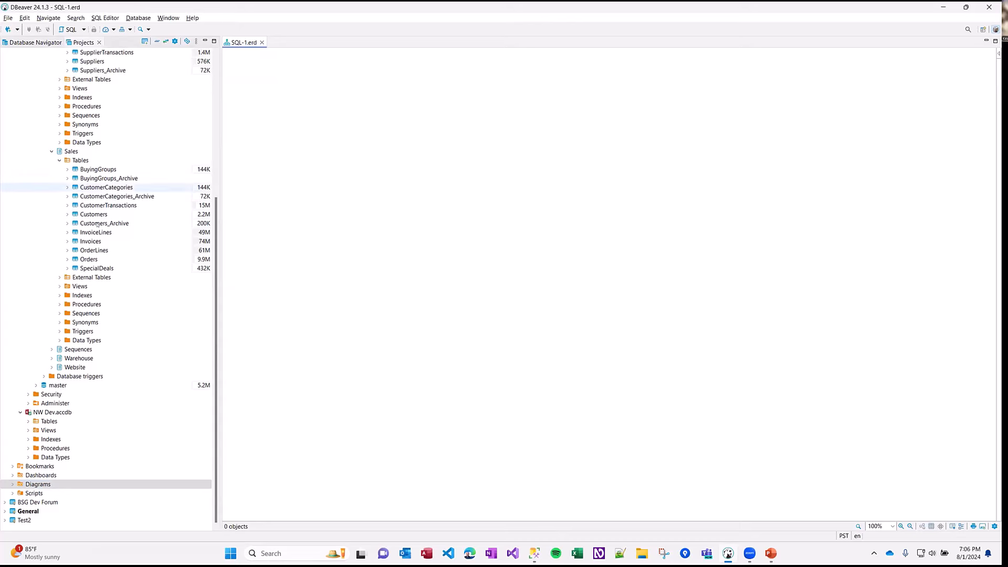
# - Add the Sales table Customers and the Purchasing tables Suppliers and SupplierTransactions to the empty diagram, moving Suppliers clear of SupplierTransactions
pyautogui.moveTo(93, 214); pyautogui.dragTo(467, 171)
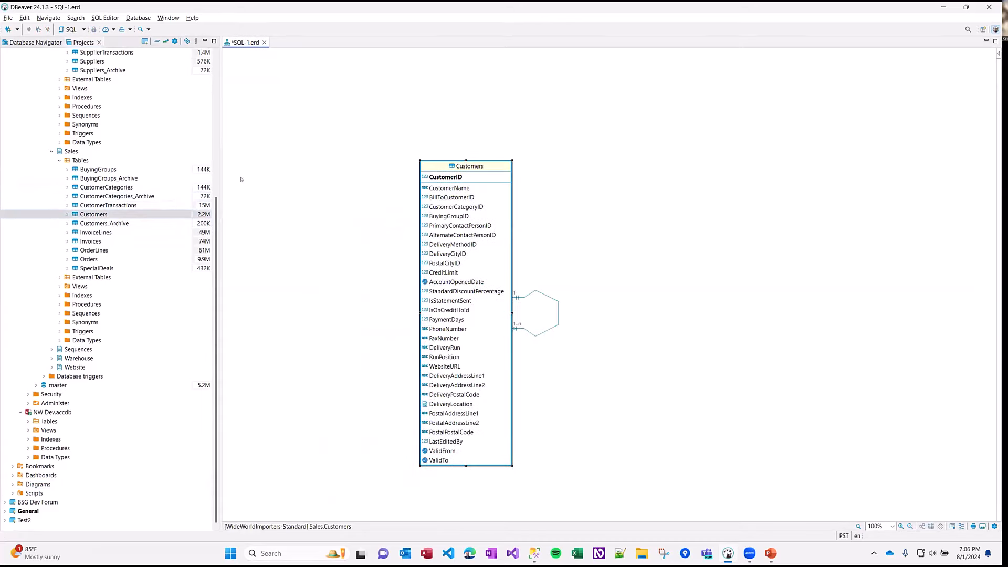
pyautogui.scroll(3, 85, 162)
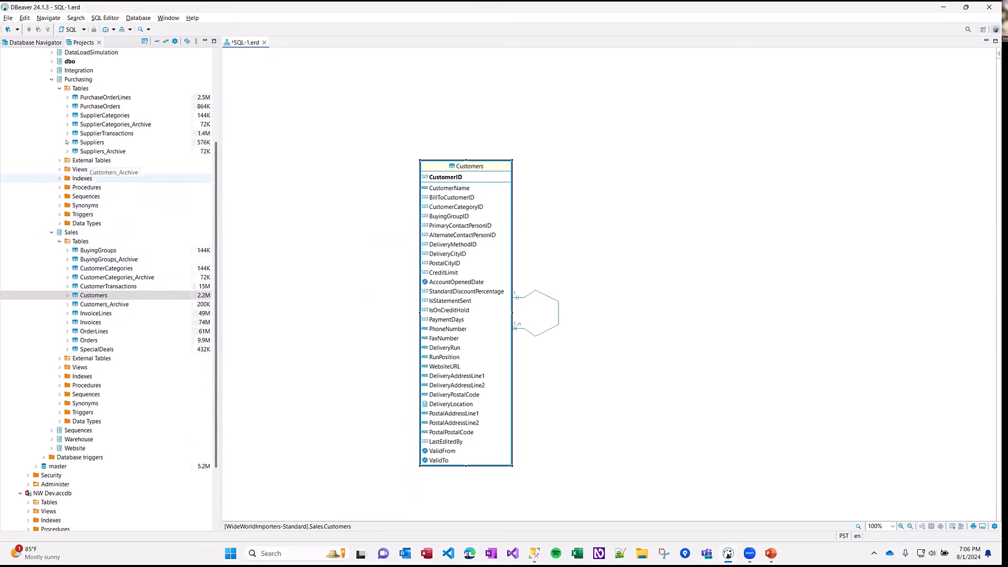
pyautogui.moveTo(82, 142); pyautogui.dragTo(652, 248)
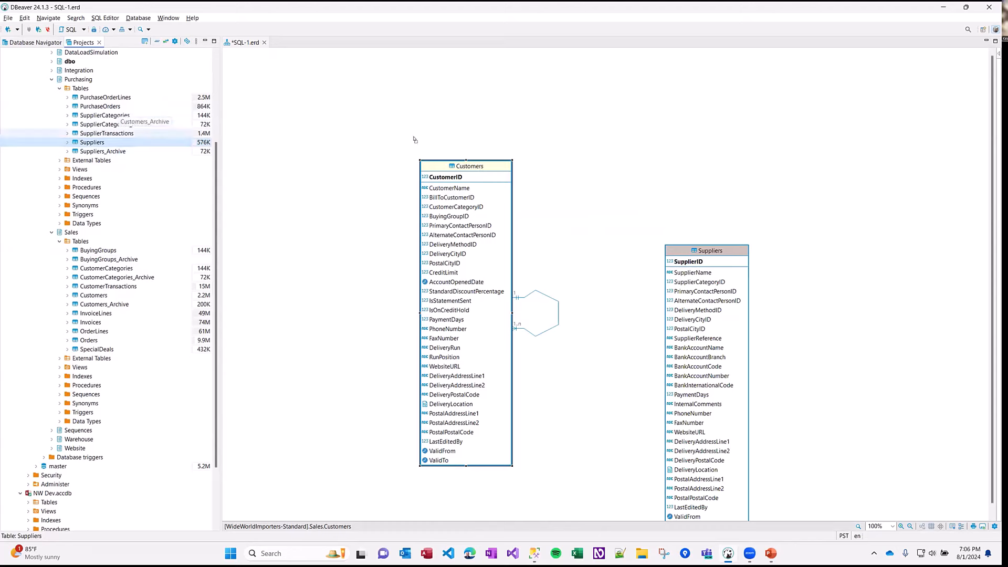
pyautogui.moveTo(106, 133); pyautogui.dragTo(673, 206)
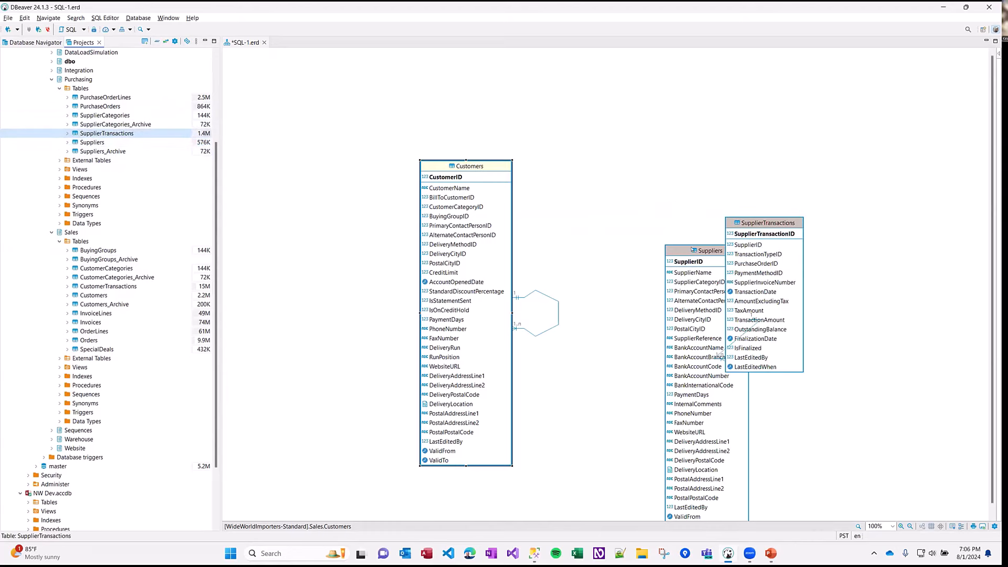
pyautogui.moveTo(693, 251); pyautogui.dragTo(611, 235)
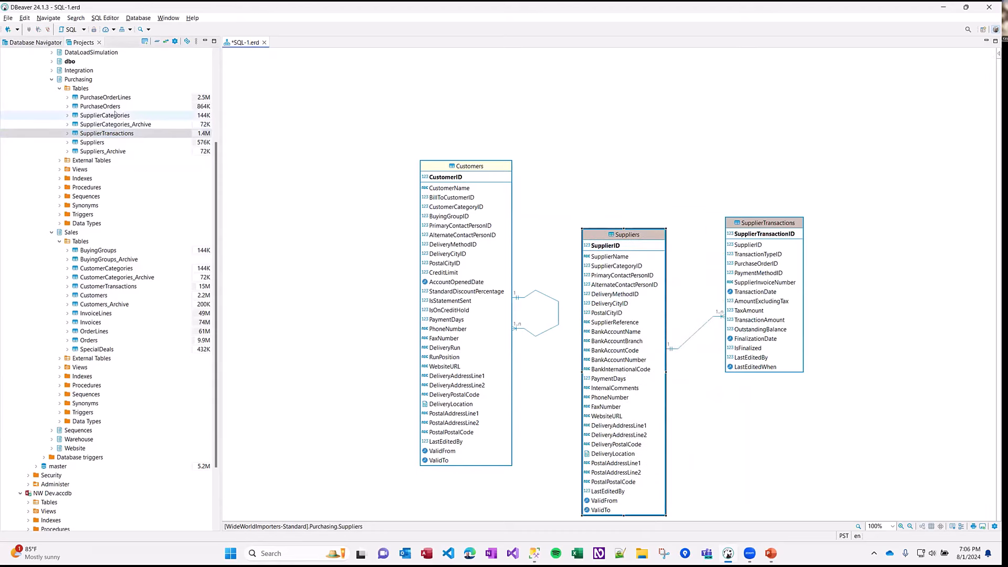
# - Add the Purchasing tables SupplierCategories, PurchaseOrders and PurchaseOrderLines to the diagram around Suppliers and SupplierTransactions
pyautogui.moveTo(113, 115); pyautogui.dragTo(695, 130)
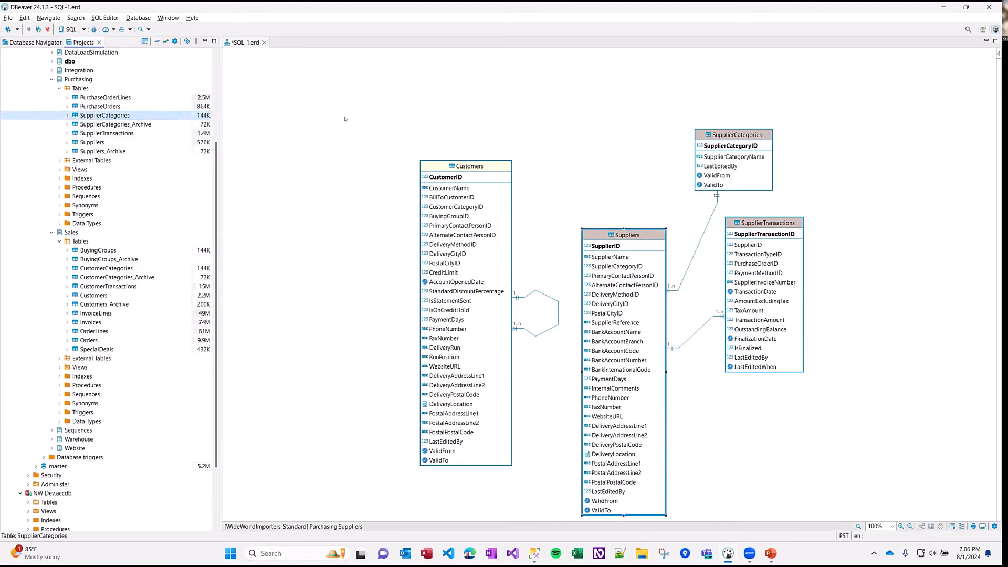
pyautogui.moveTo(107, 104); pyautogui.dragTo(811, 434)
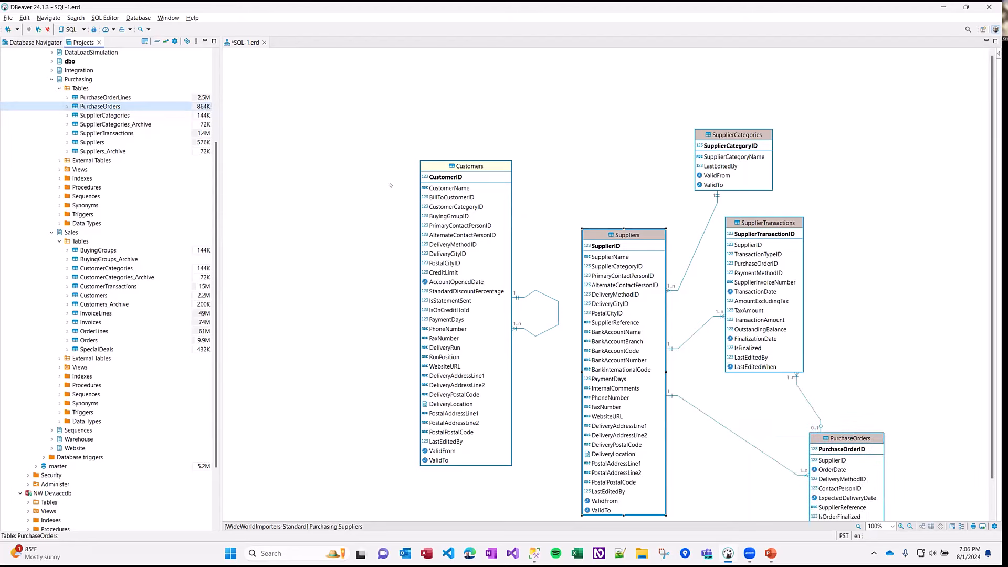
pyautogui.moveTo(105, 97); pyautogui.dragTo(928, 357)
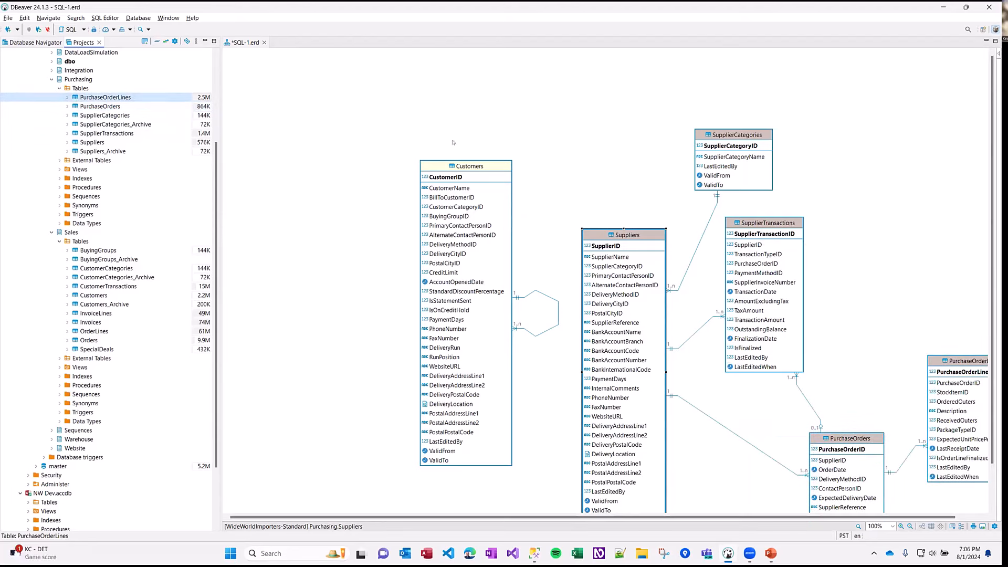
# - Move the Customers and Suppliers tables up and to the left within the diagram, and select Customers
pyautogui.moveTo(470, 166); pyautogui.dragTo(349, 134)
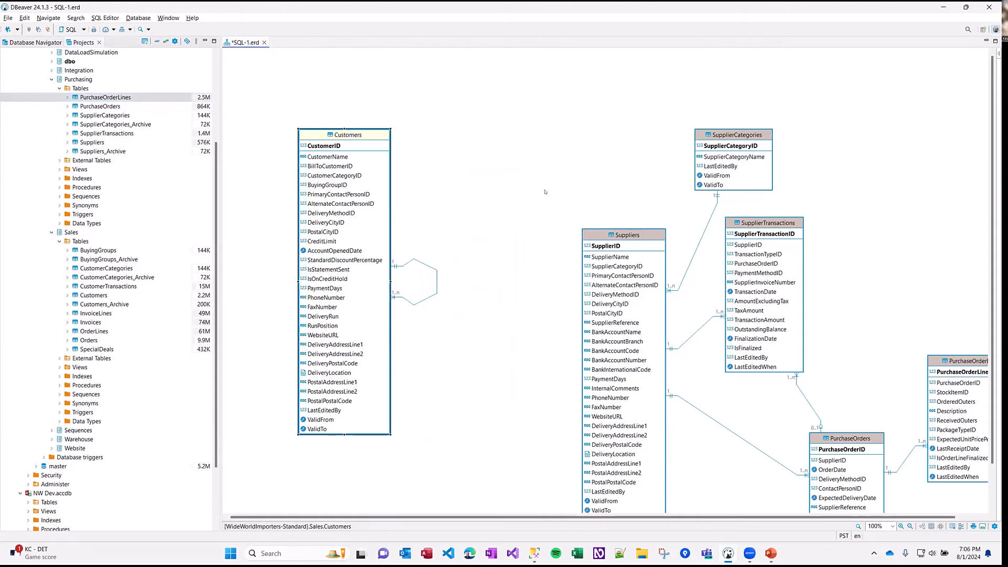
pyautogui.moveTo(628, 235); pyautogui.dragTo(555, 185)
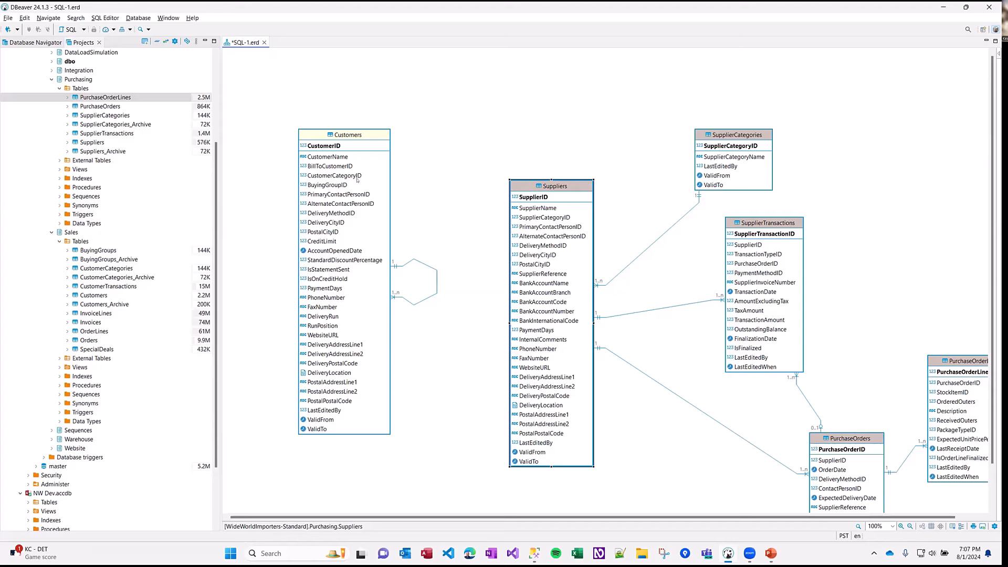
pyautogui.click(309, 428)
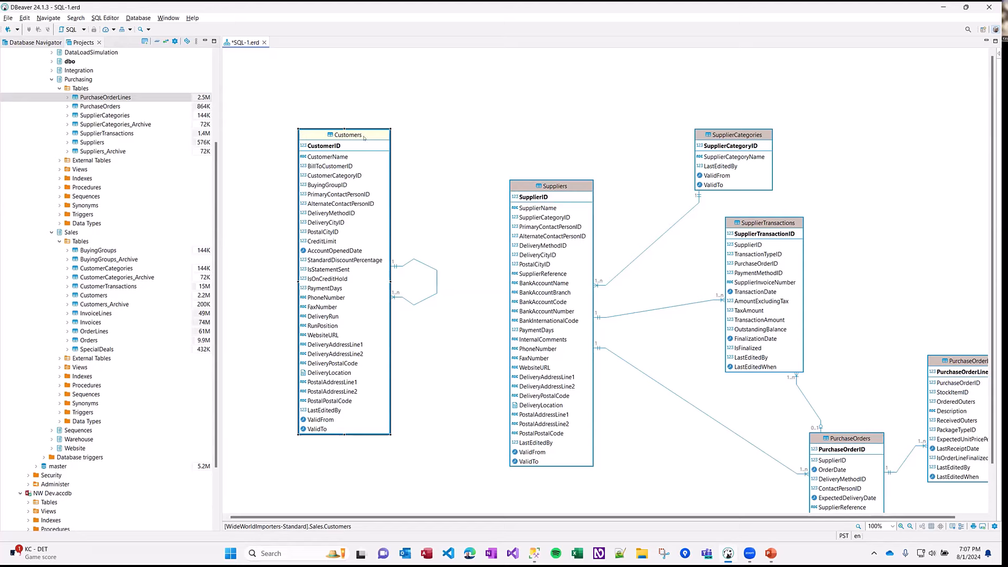
# - Replace the Customers table in the diagram with the Cities table from the Application schema, placed beside Suppliers
pyautogui.press('Delete')
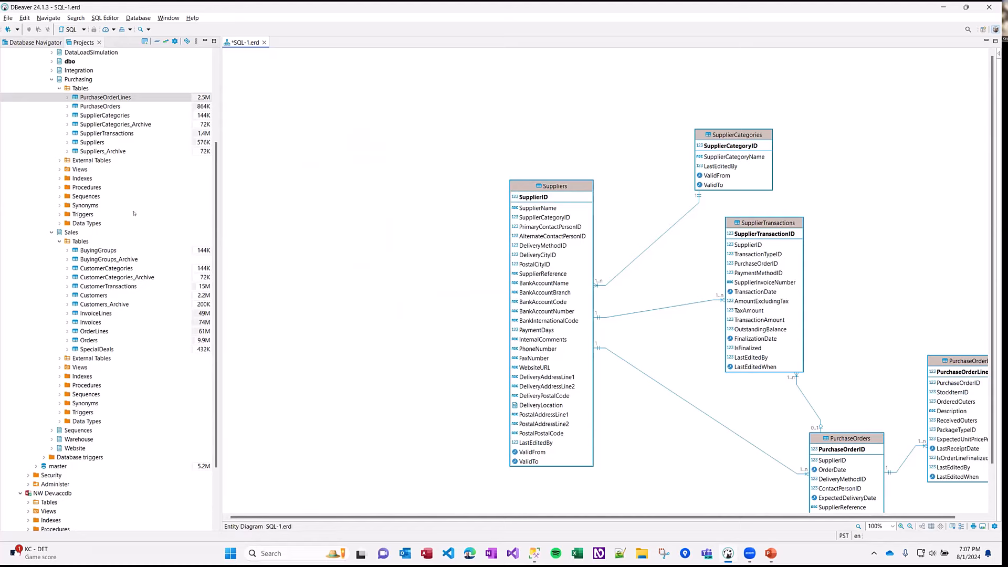
pyautogui.scroll(5, 134, 213)
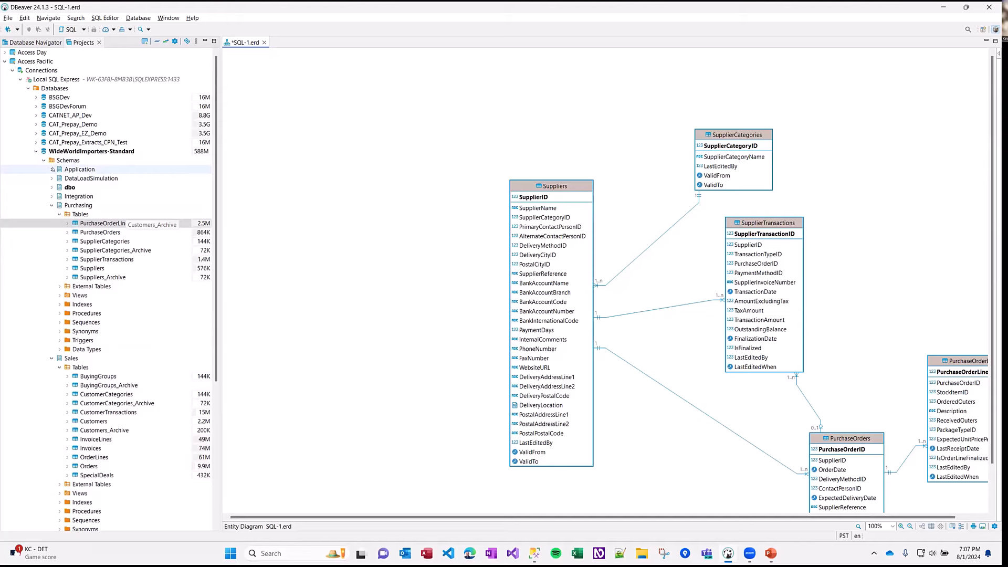
pyautogui.click(52, 169)
pyautogui.click(59, 179)
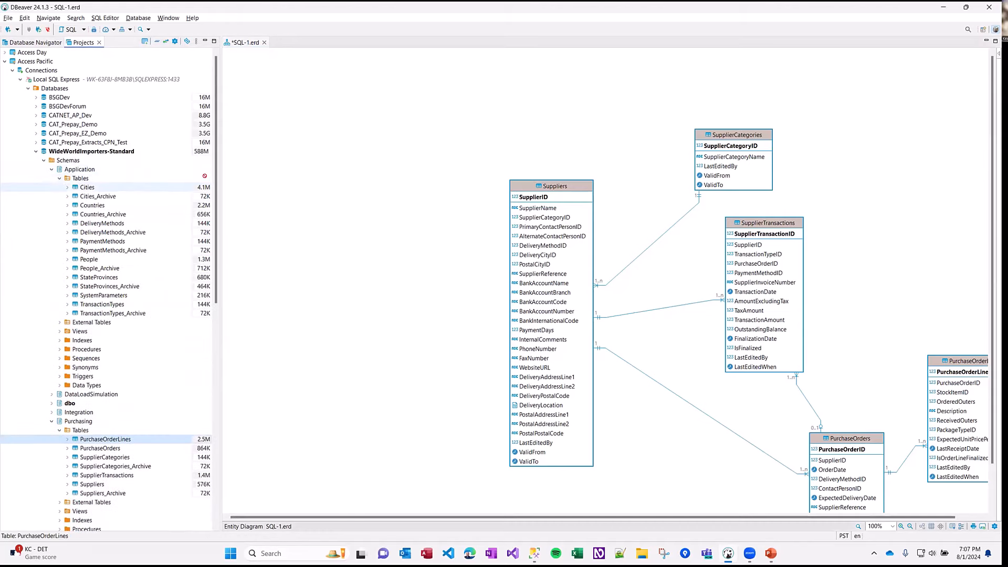
pyautogui.moveTo(205, 176); pyautogui.dragTo(294, 175)
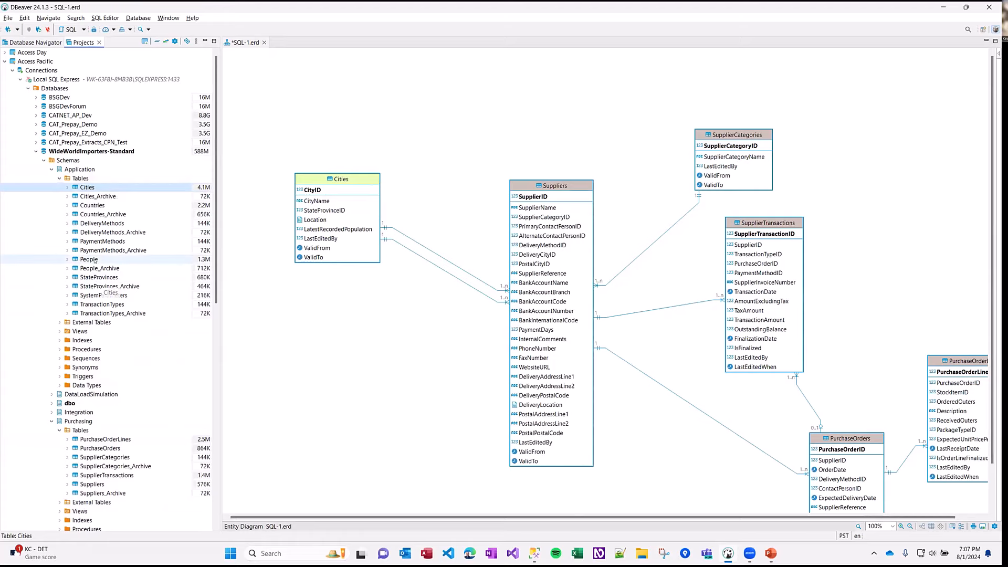
# - Add the Application schema's People table below Cities, and remove it from the diagram again
pyautogui.moveTo(90, 259); pyautogui.dragTo(293, 378)
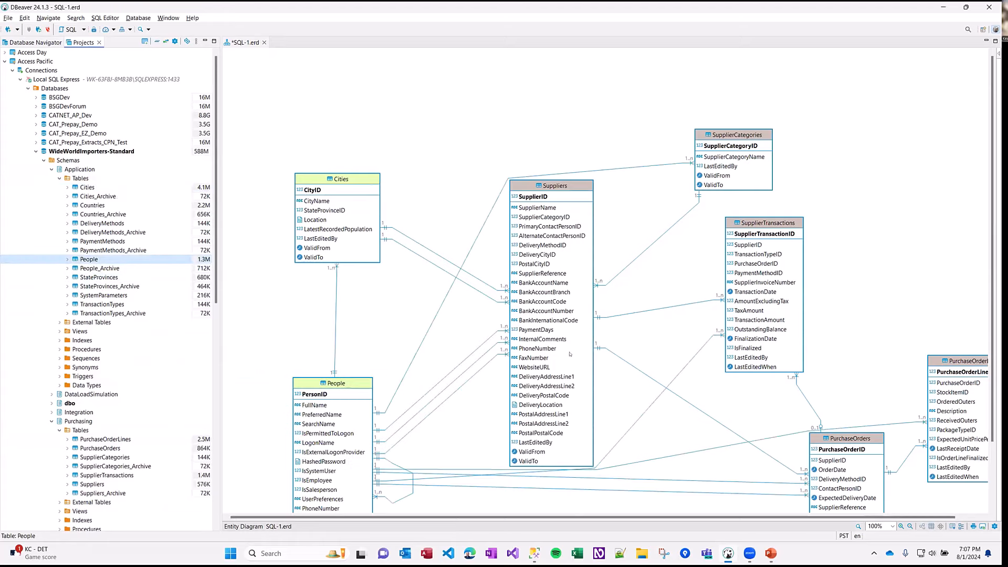
pyautogui.scroll(-2, 554, 332)
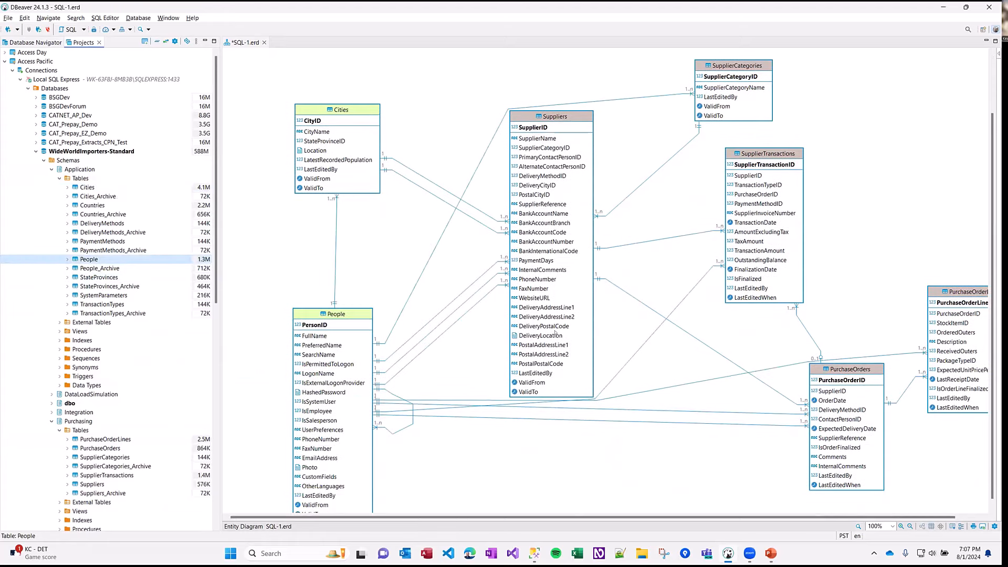
pyautogui.click(359, 314)
pyautogui.press('Delete')
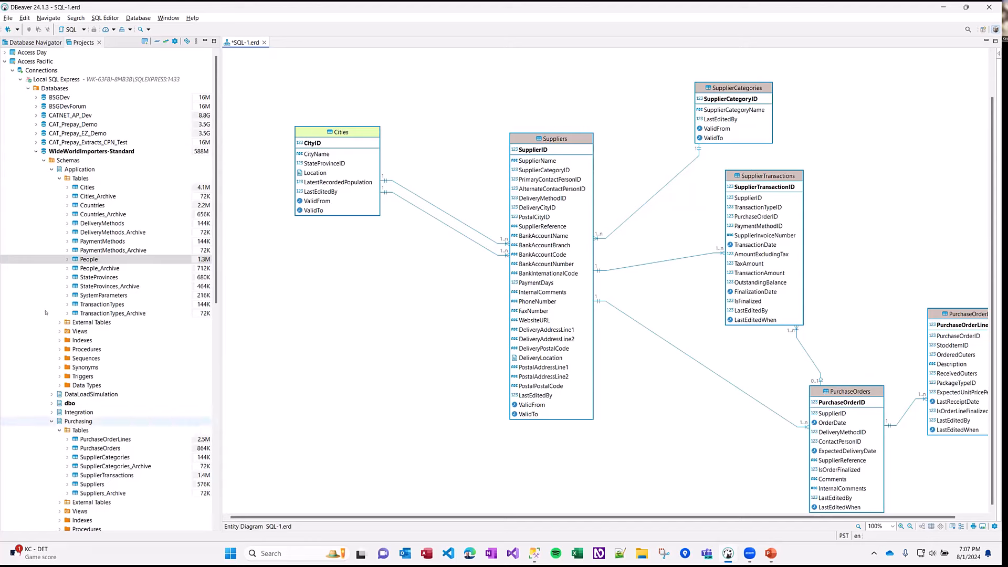
# - Add the Companies table from the NW Dev.accdb connection to the diagram, below Cities
pyautogui.scroll(-14, 98, 296)
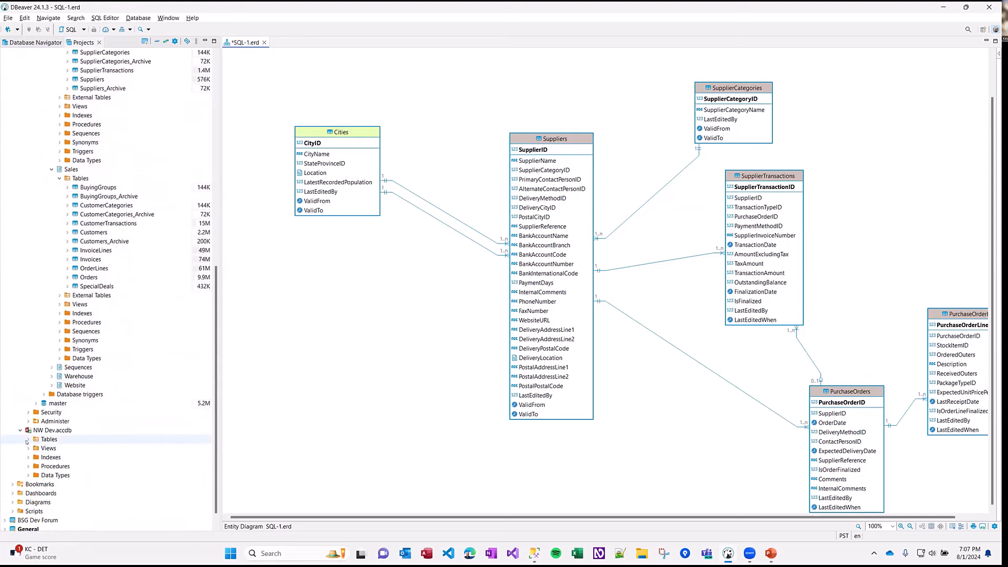
pyautogui.click(28, 467)
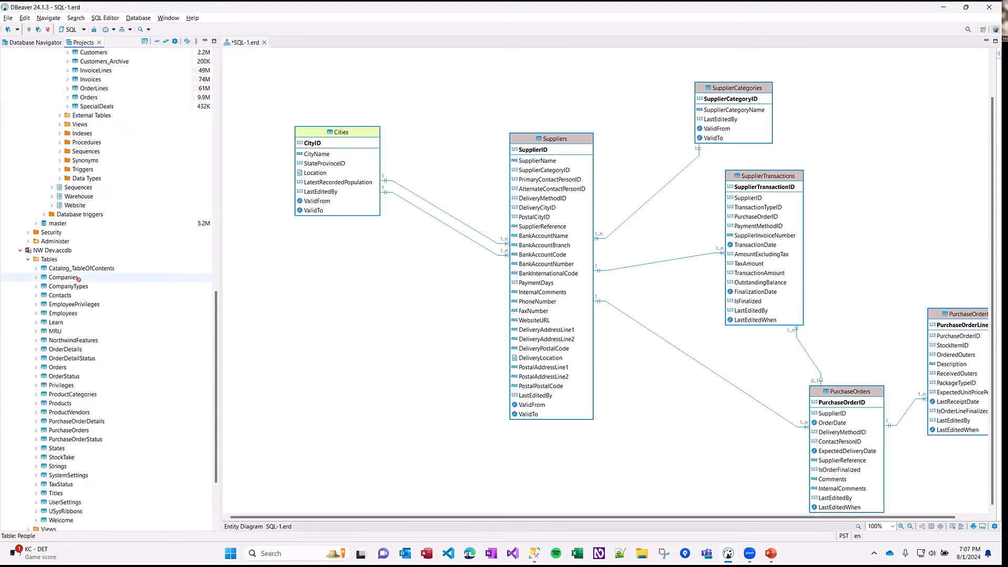
pyautogui.moveTo(72, 278); pyautogui.dragTo(376, 298)
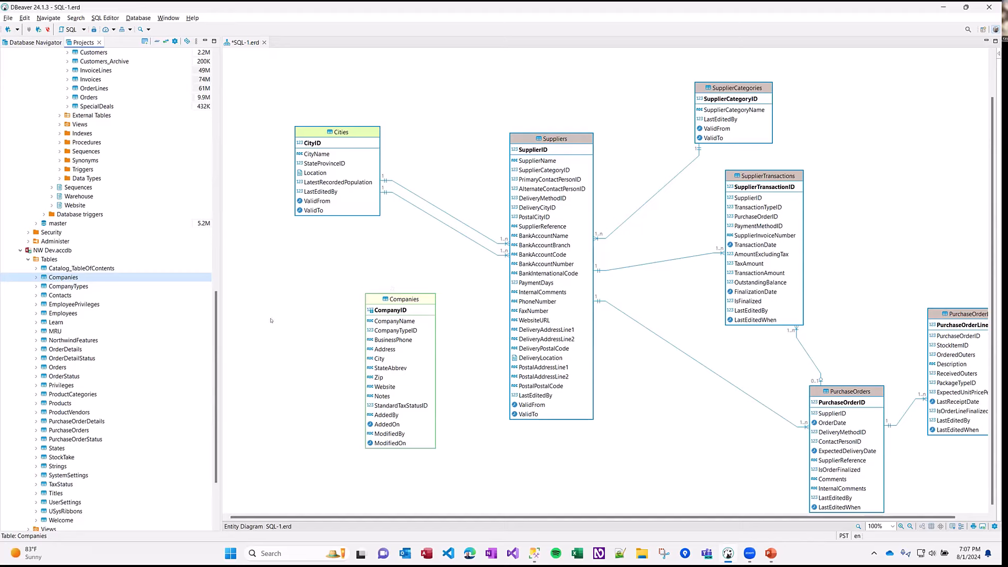
# - Add the Sales schema's CustomerTransactions table below Cities and shift Companies aside so the two do not overlap
pyautogui.scroll(4, 105, 216)
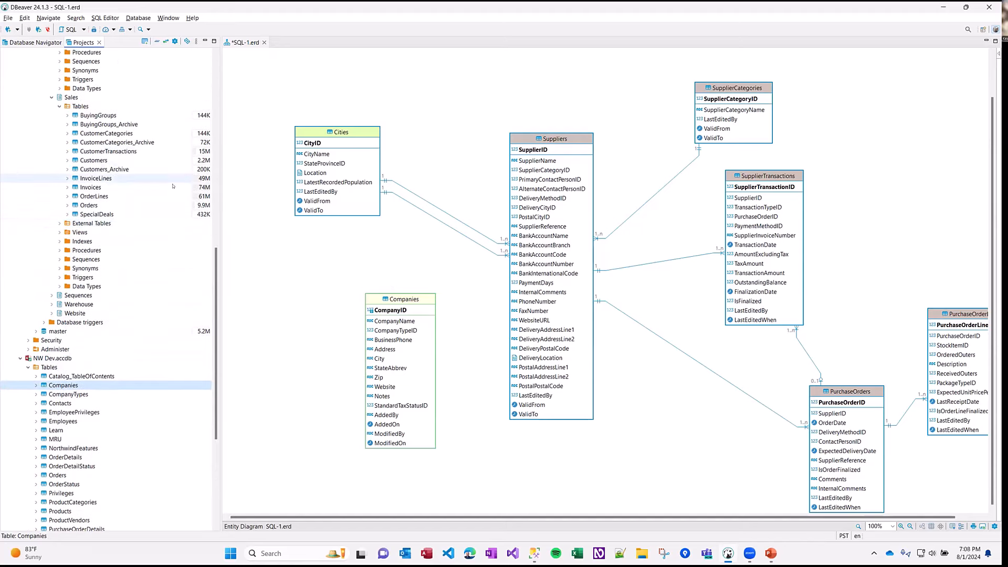
pyautogui.scroll(1, 94, 179)
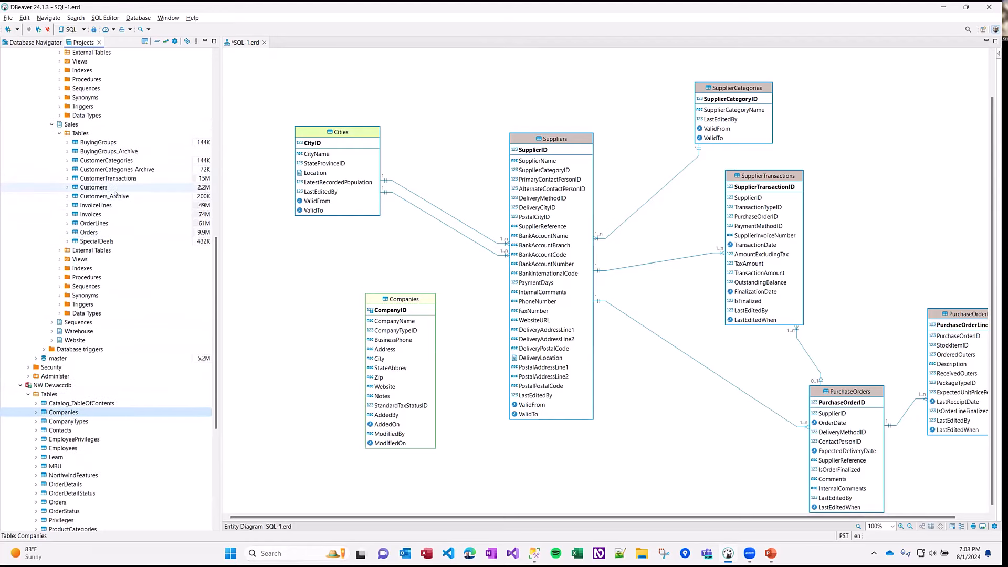
pyautogui.moveTo(92, 178); pyautogui.dragTo(285, 297)
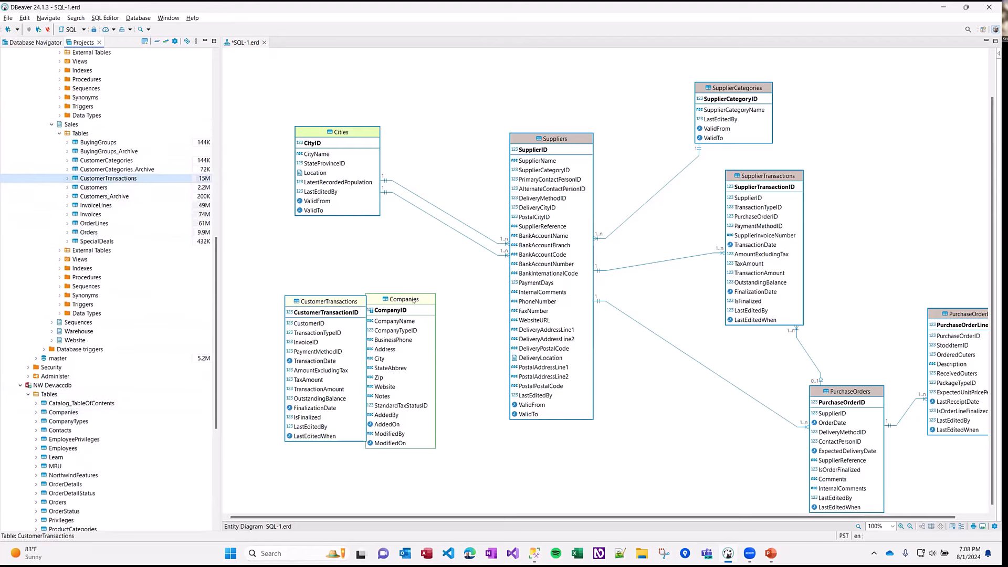
pyautogui.moveTo(402, 311); pyautogui.dragTo(455, 300)
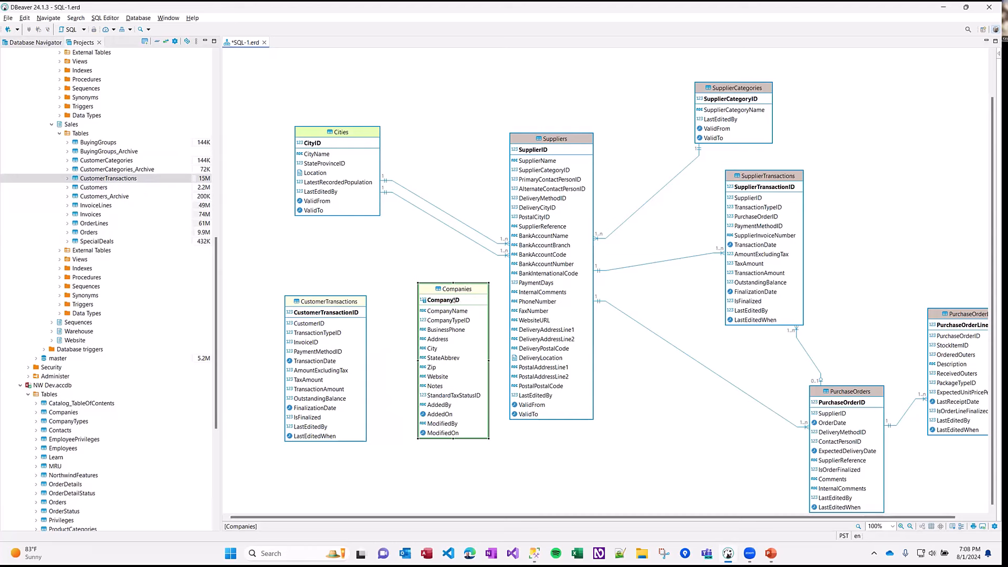
# - Try a virtual foreign key from Companies.CompanyID to CustomerTransactions.CustomerID, cancel it, and remove CustomerTransactions from the diagram
pyautogui.click(326, 299)
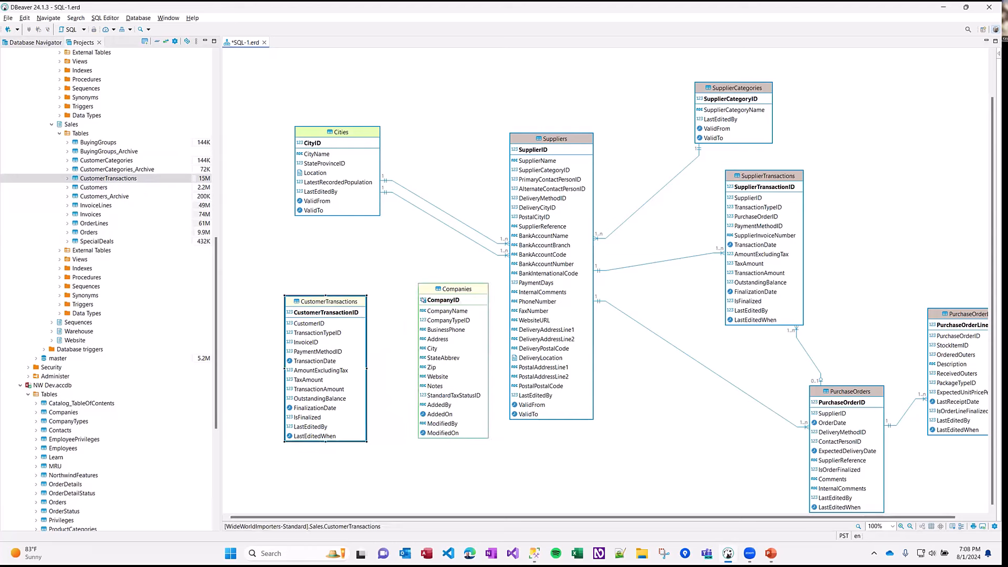
pyautogui.moveTo(371, 300); pyautogui.dragTo(323, 312)
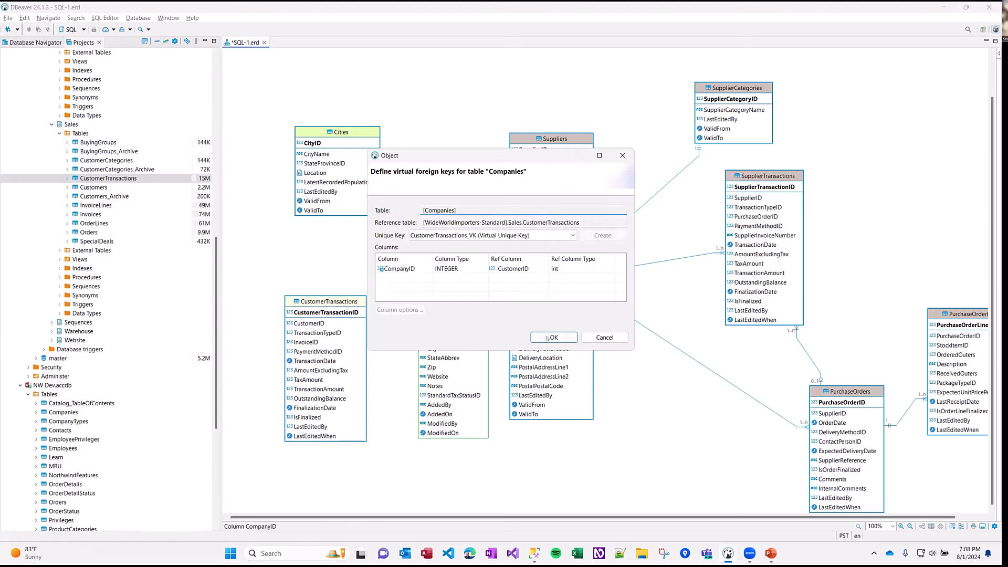
pyautogui.click(604, 338)
pyautogui.click(352, 304)
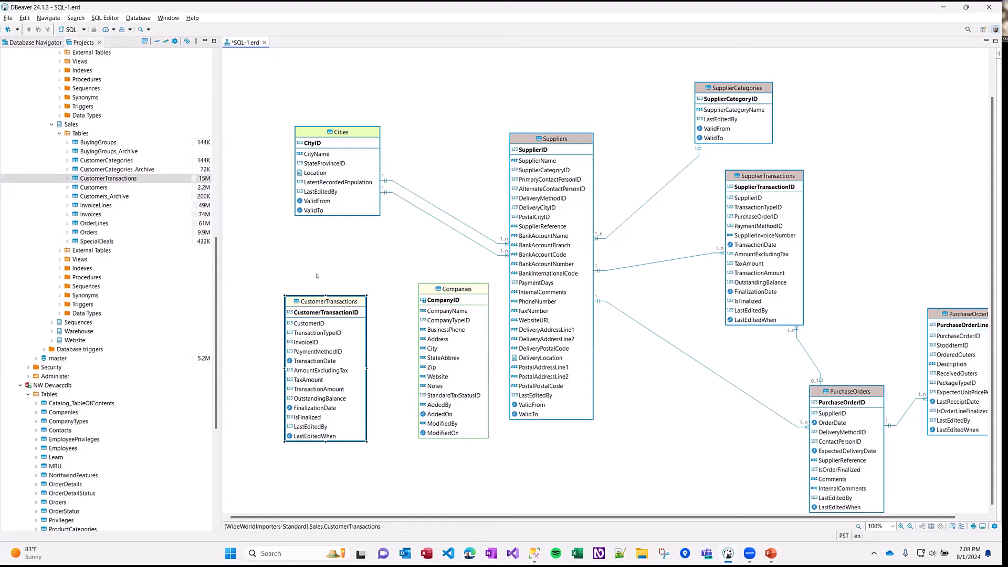
pyautogui.press('Delete')
# - Add the Sales schema's Customers table below Cities and link its CustomerID to Companies.CompanyID with a virtual foreign key
pyautogui.moveTo(100, 188); pyautogui.dragTo(444, 300)
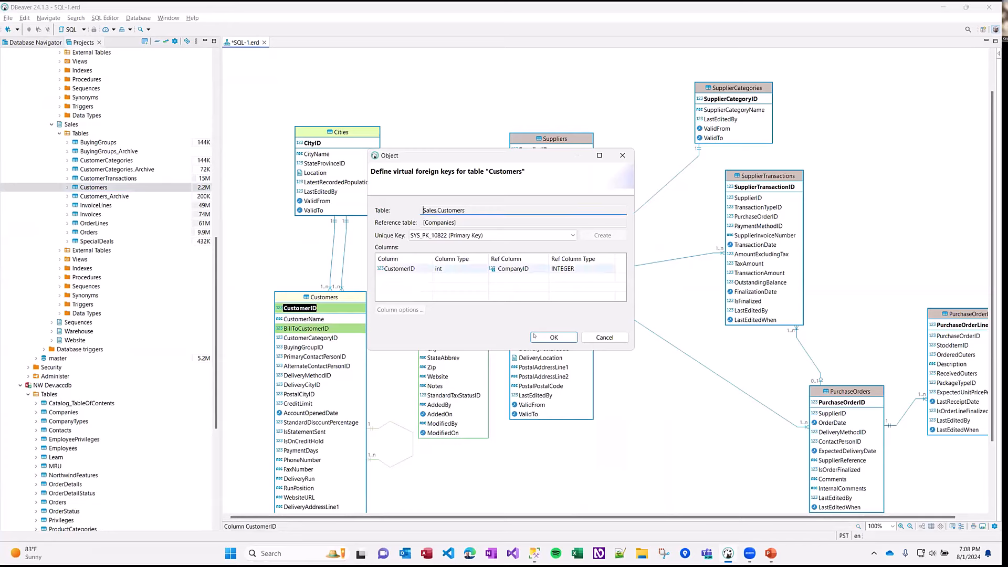
pyautogui.click(554, 337)
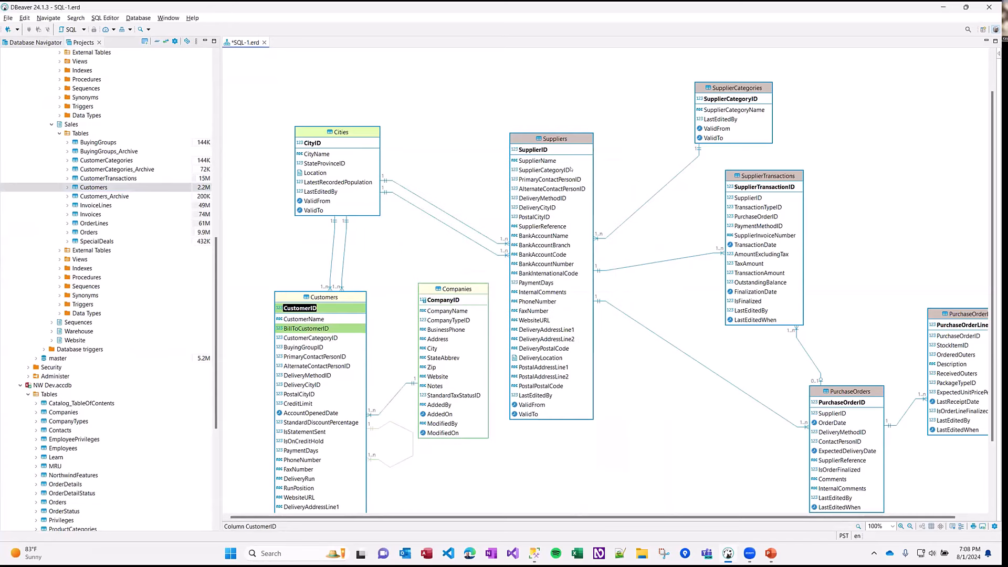
# - Move SupplierCategories, SupplierTransactions and Suppliers farther right in the diagram to free space beside Cities
pyautogui.moveTo(722, 91); pyautogui.dragTo(823, 77)
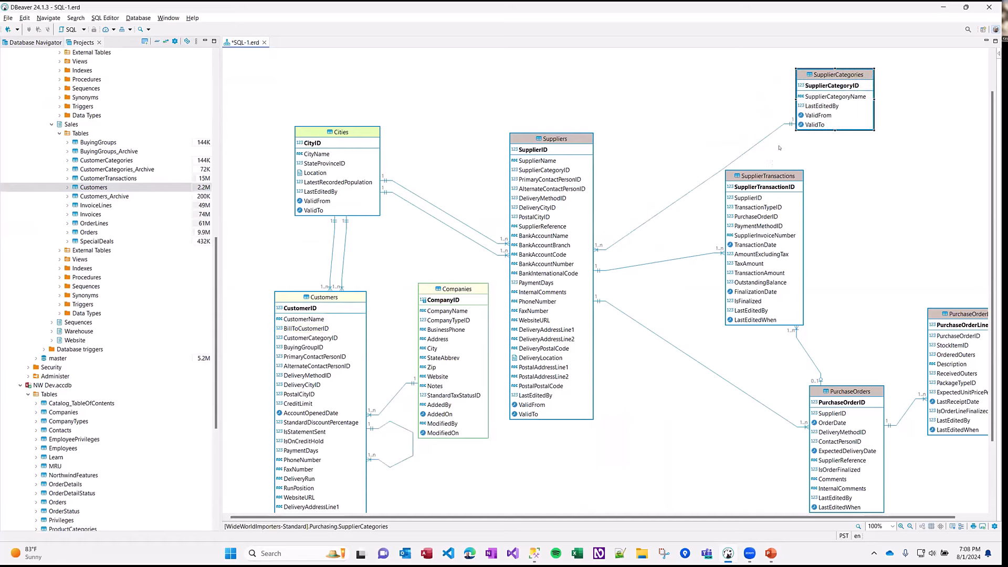
pyautogui.moveTo(801, 175); pyautogui.dragTo(868, 165)
pyautogui.click(841, 403)
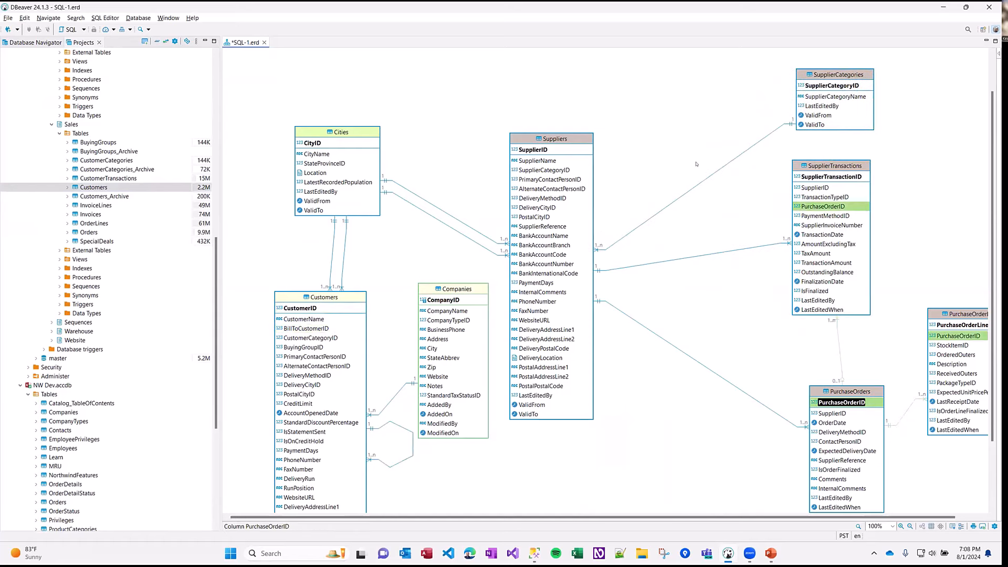
pyautogui.moveTo(554, 139); pyautogui.dragTo(635, 131)
pyautogui.moveTo(678, 156); pyautogui.dragTo(635, 147)
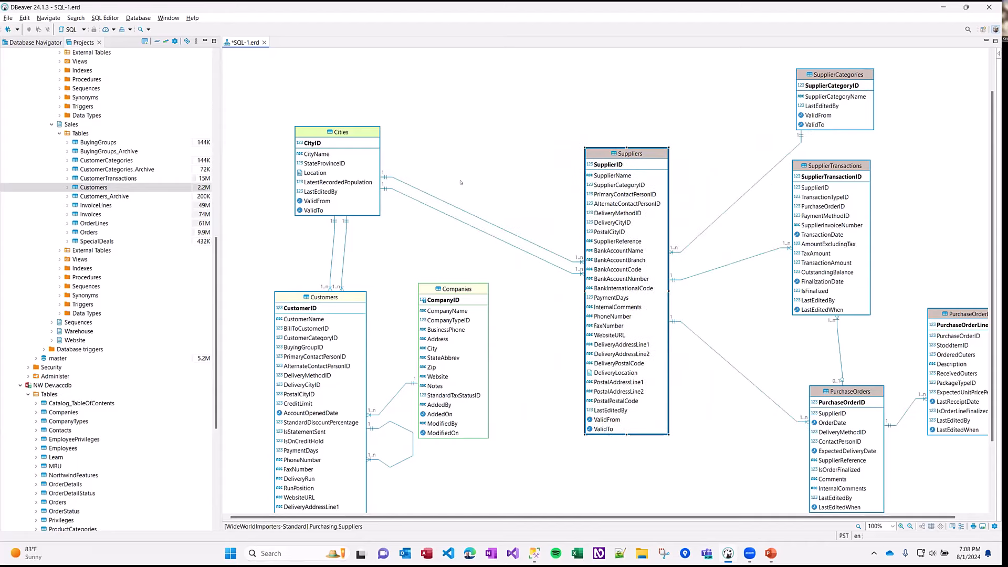
# - Rearrange Cities, Companies and Customers so Companies stands alone at the diagram's left and Customers sits below Cities
pyautogui.moveTo(338, 131); pyautogui.dragTo(437, 131)
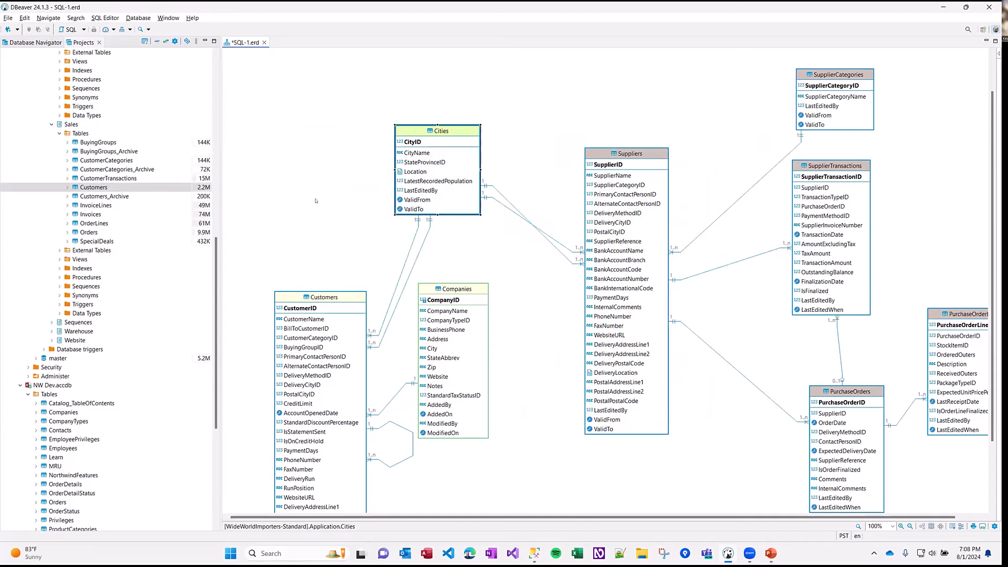
pyautogui.moveTo(453, 288); pyautogui.dragTo(279, 163)
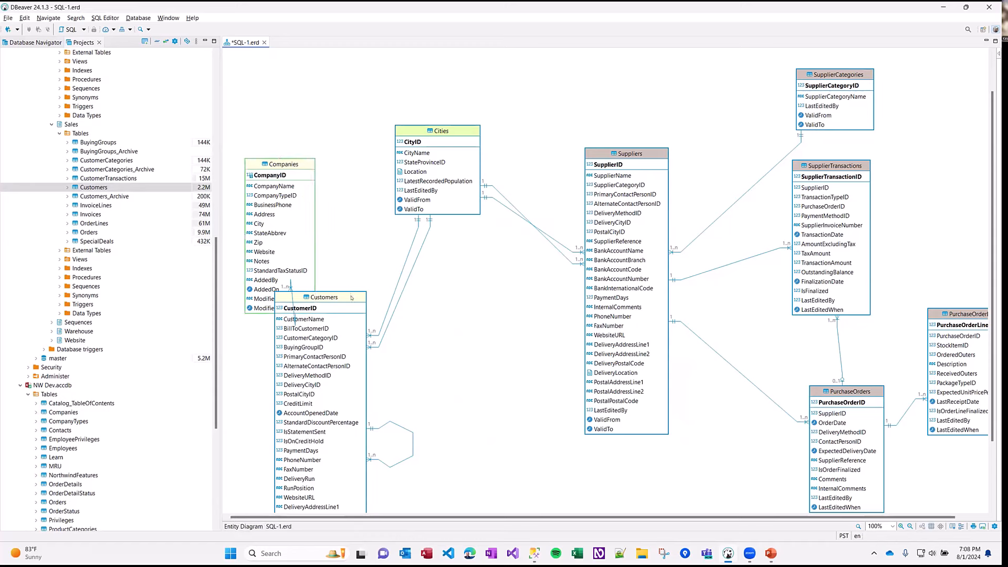
pyautogui.moveTo(351, 298); pyautogui.dragTo(457, 292)
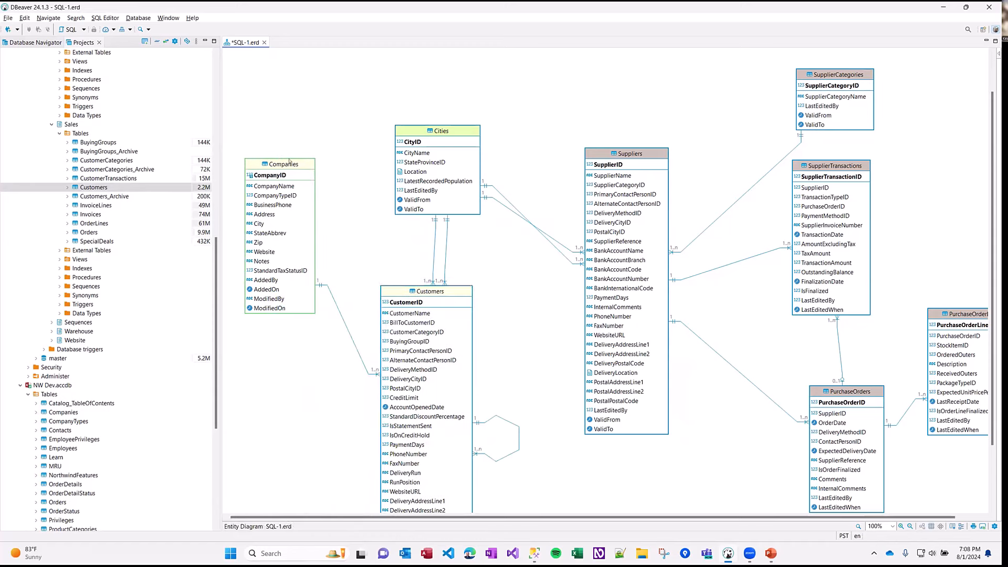
pyautogui.moveTo(297, 163); pyautogui.dragTo(303, 124)
pyautogui.moveTo(441, 131); pyautogui.dragTo(480, 111)
# - Draw a note large enough to enclose the Companies table and send it behind the table
pyautogui.click(999, 54)
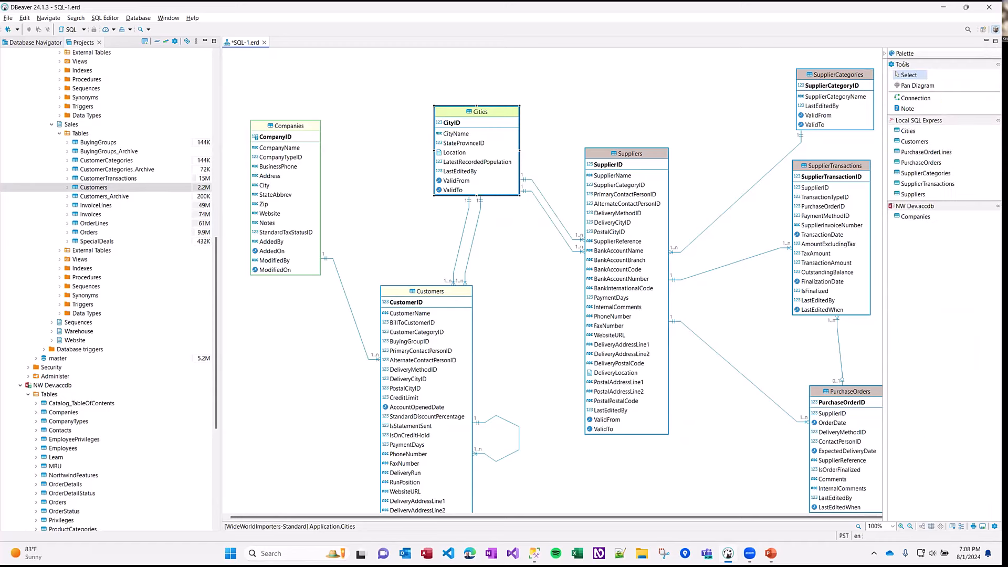
pyautogui.click(909, 108)
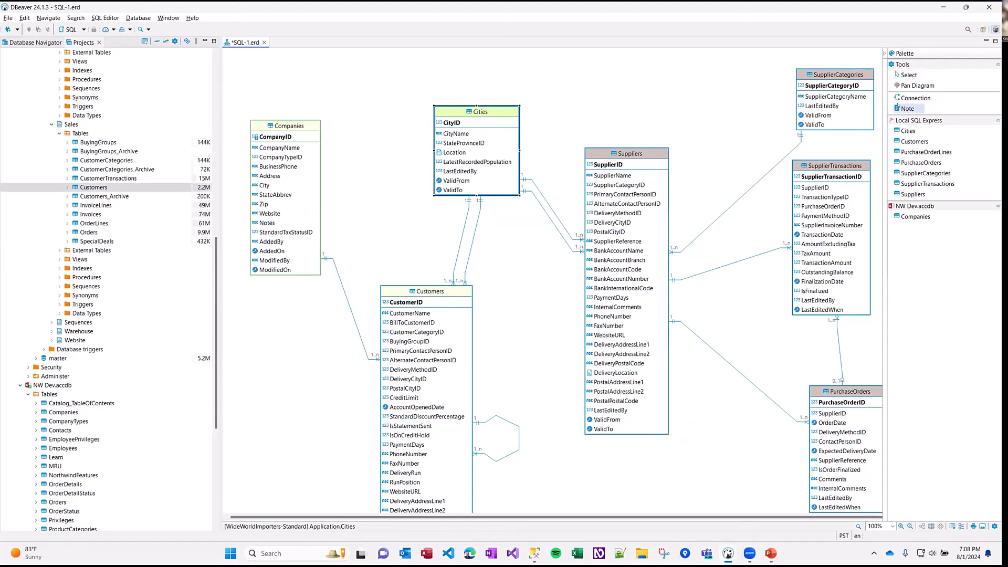
pyautogui.moveTo(232, 139); pyautogui.dragTo(362, 322)
pyautogui.moveTo(296, 138); pyautogui.dragTo(297, 138)
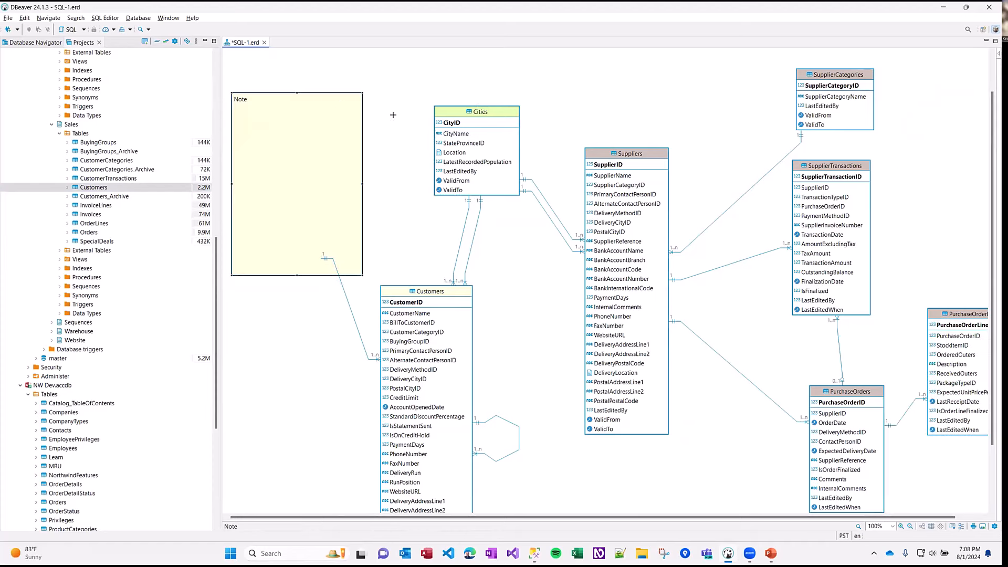
pyautogui.rightClick(319, 130)
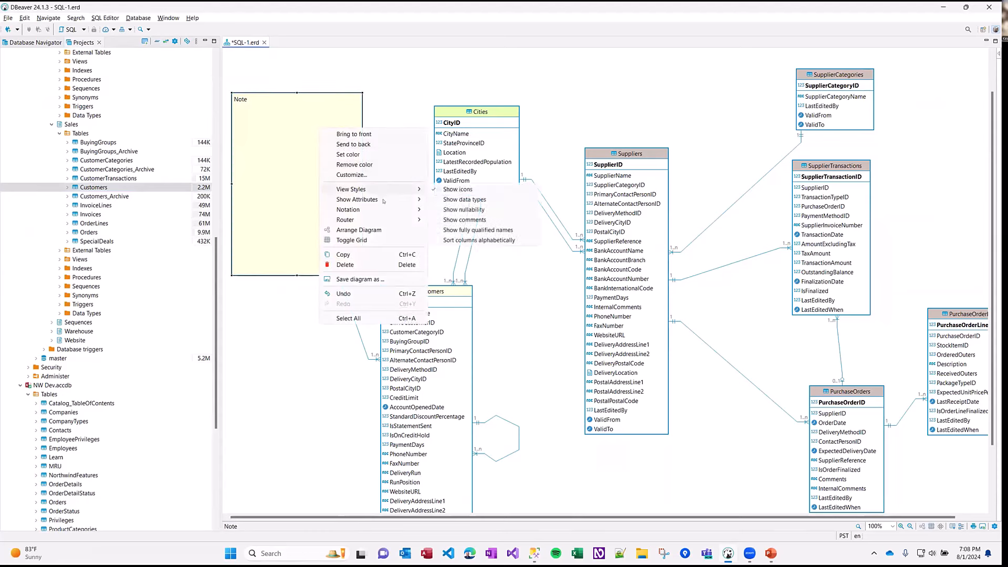
pyautogui.click(370, 143)
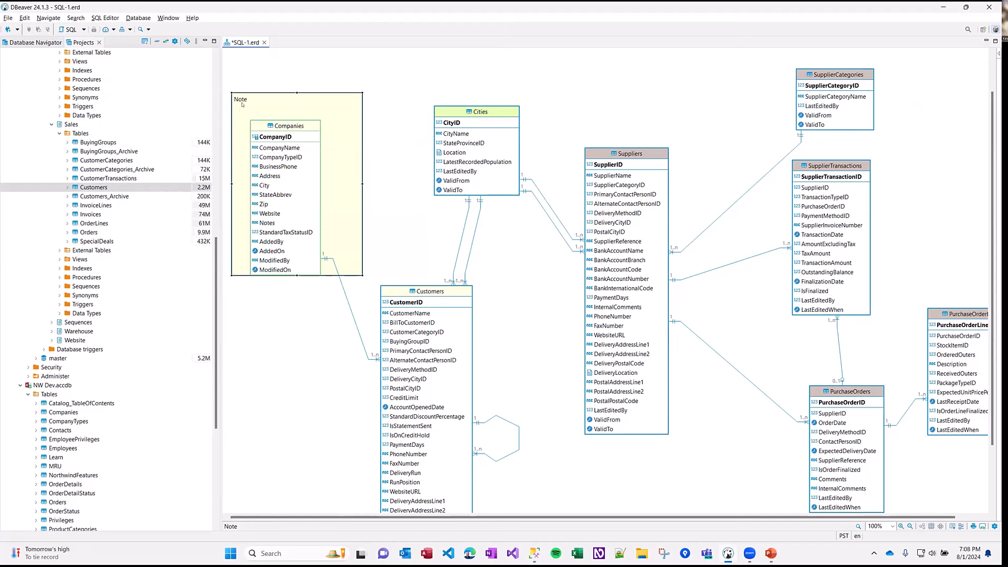
# - Change the note's text to "Access DB" and center the Companies table within the note
pyautogui.doubleClick(261, 93)
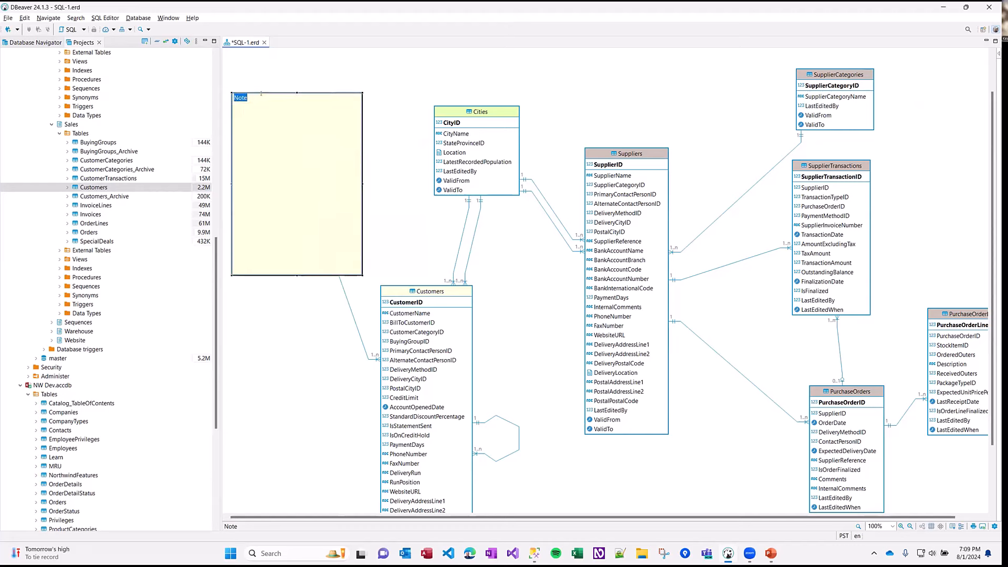
pyautogui.write('Access DV')
pyautogui.press('BackSpace')
pyautogui.write('B')
pyautogui.press('Return')
pyautogui.click(376, 137)
pyautogui.moveTo(299, 126); pyautogui.dragTo(306, 112)
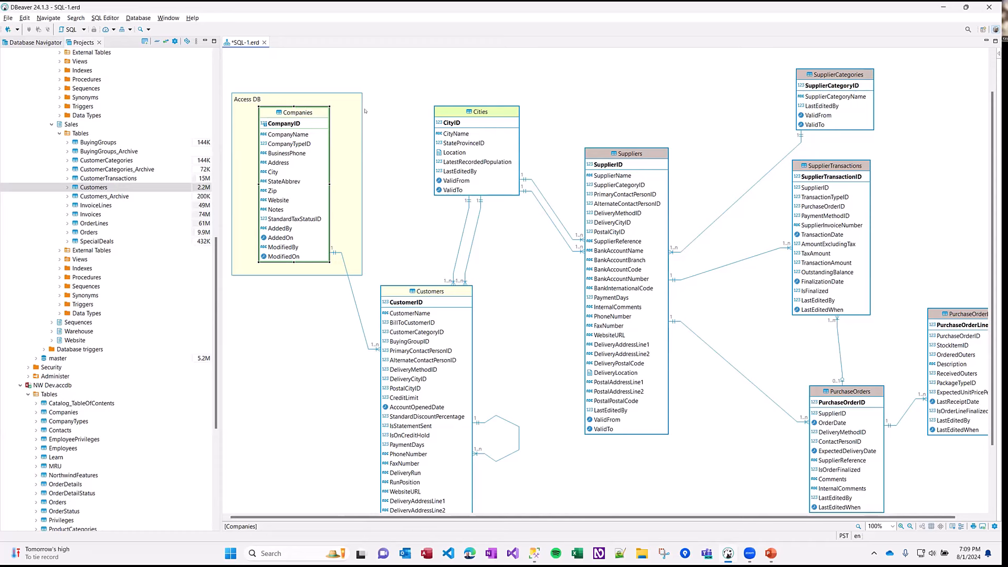
# - Close the SQL-1.erd diagram without saving its changes
pyautogui.rightClick(266, 47)
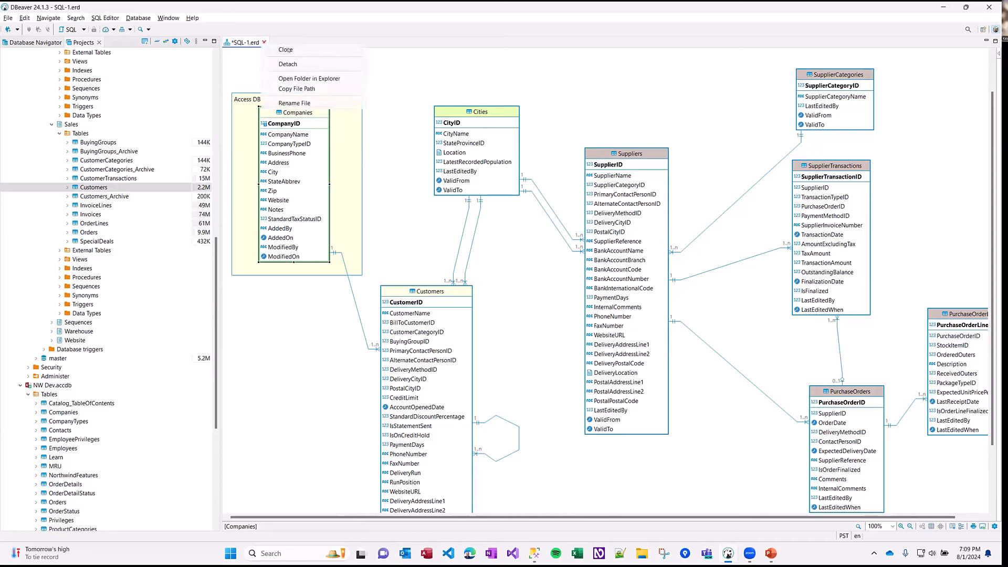
pyautogui.click(286, 49)
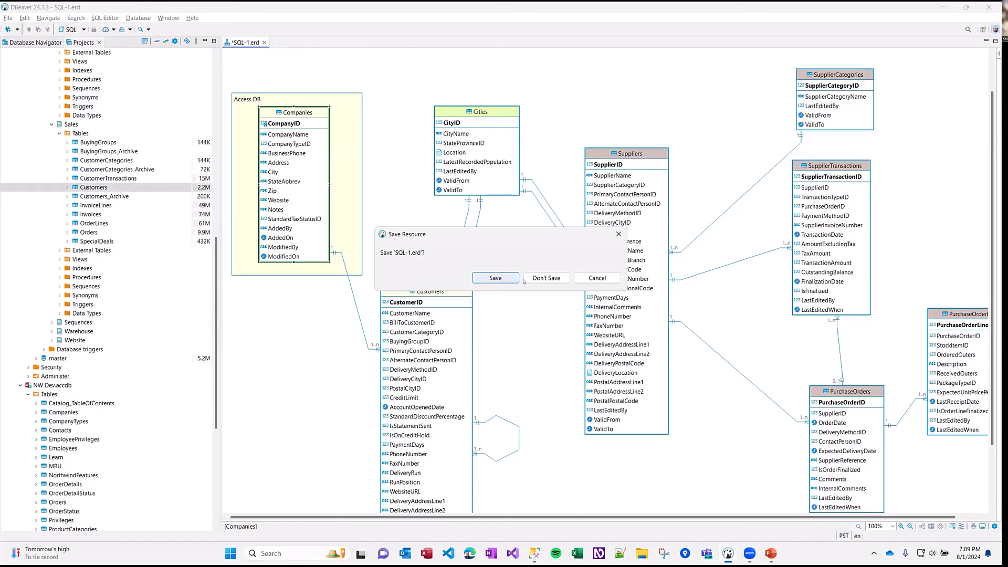
pyautogui.click(546, 278)
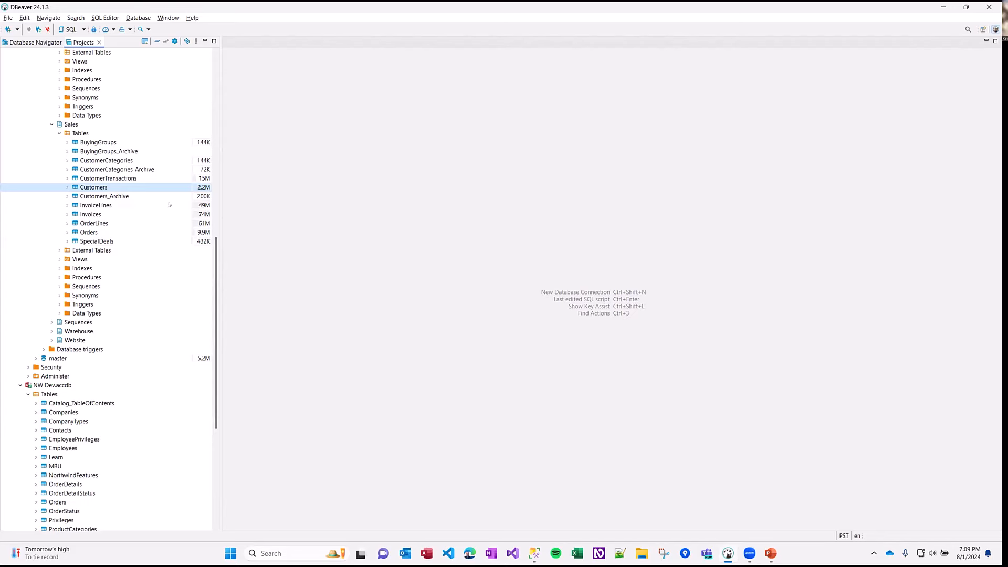
# - Open the Sales schema's Customers table and look over its properties, data and ER diagram
pyautogui.doubleClick(94, 185)
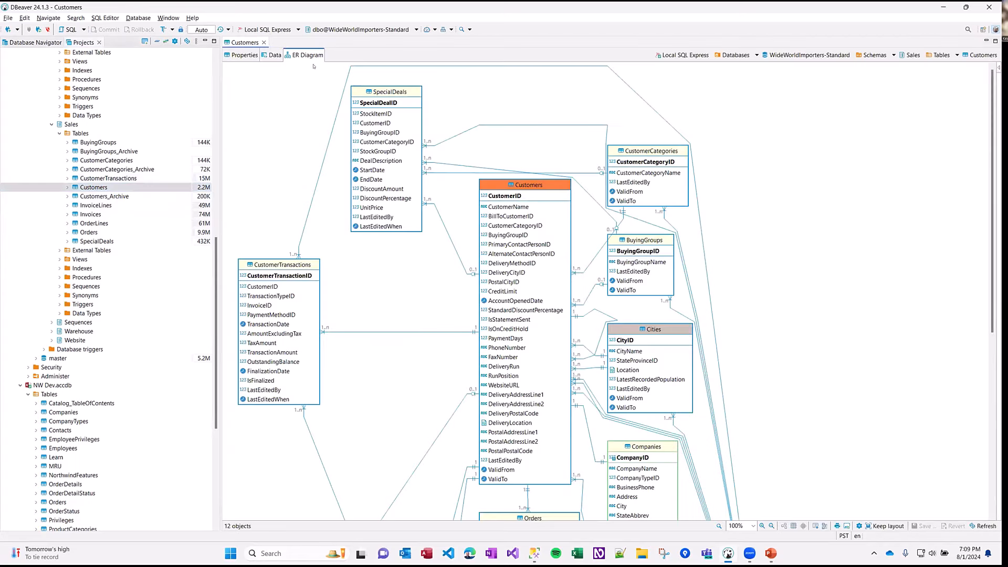
pyautogui.click(246, 60)
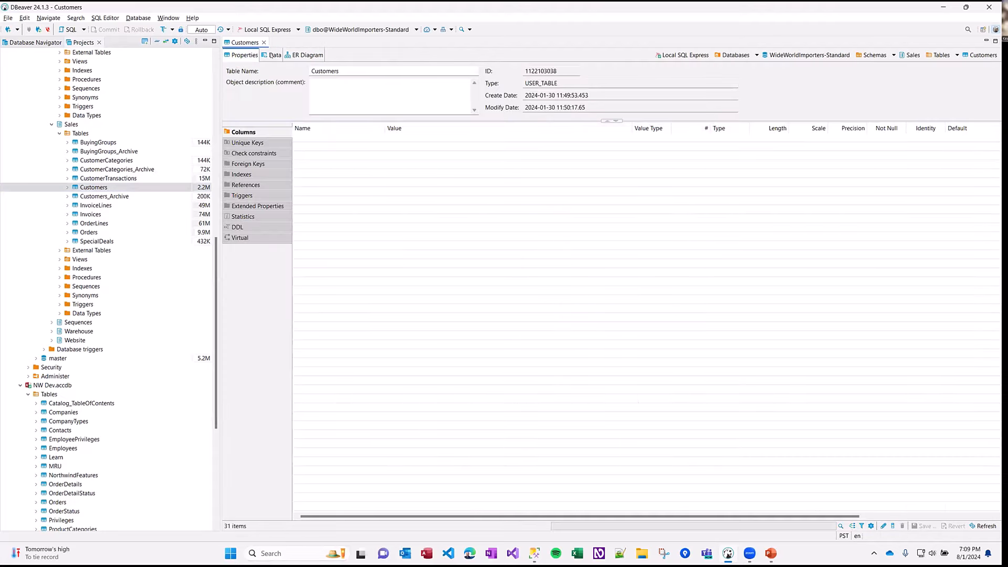
pyautogui.click(275, 55)
pyautogui.click(304, 55)
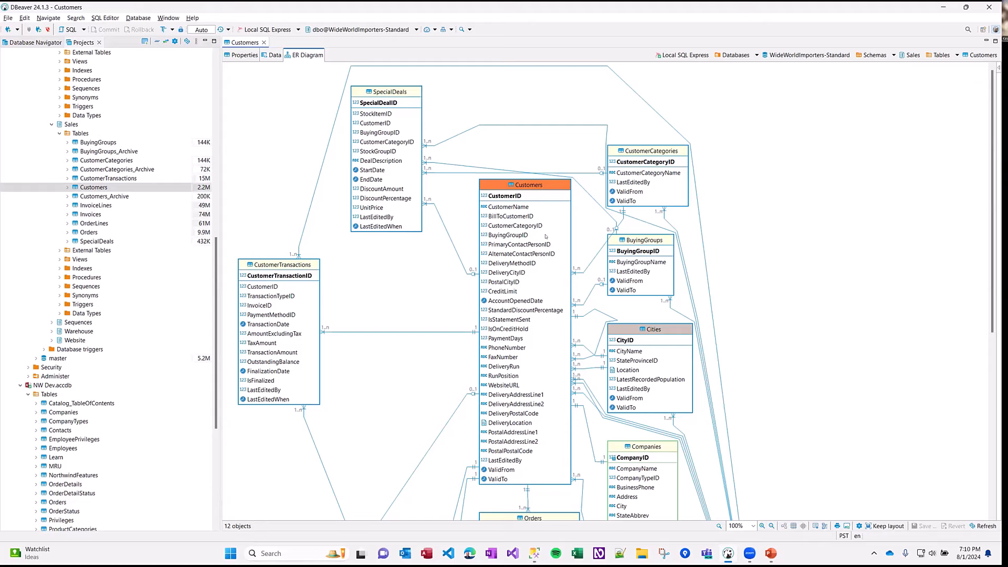
pyautogui.scroll(-6, 746, 298)
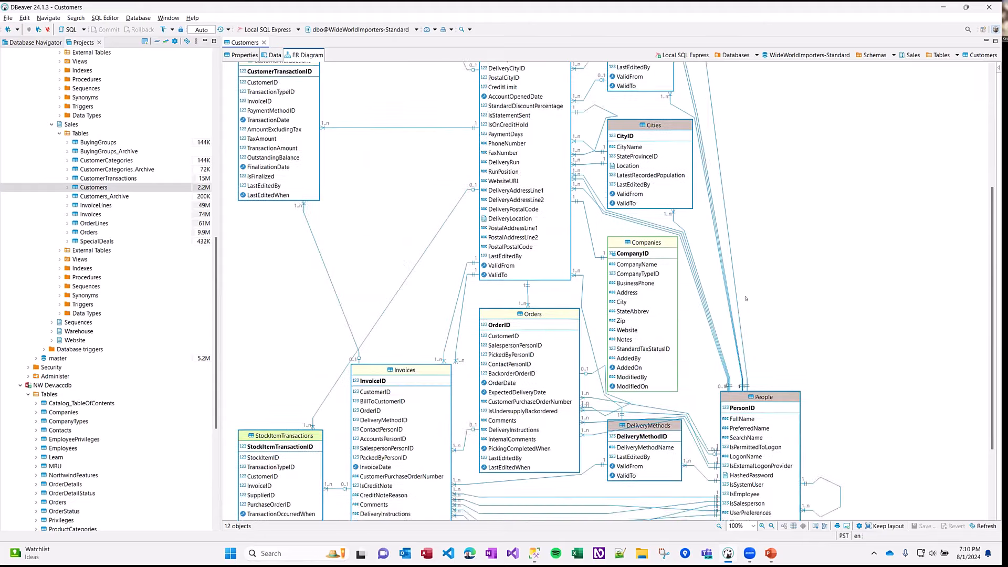
pyautogui.scroll(4, 746, 298)
pyautogui.scroll(2, 698, 259)
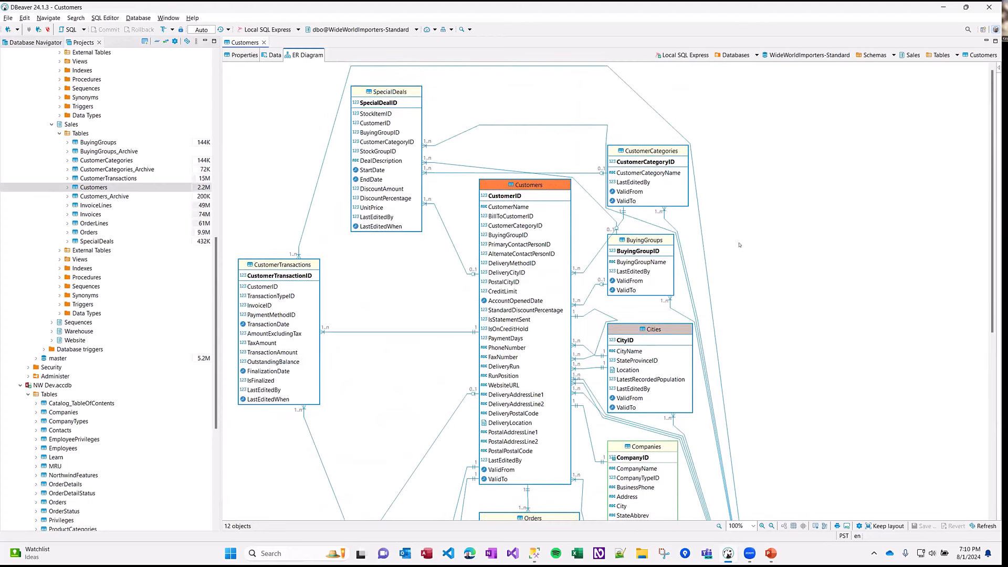
# - Reposition the People, Companies, DeliveryMethods and Orders tables in the Customers ER diagram and save the layout
pyautogui.scroll(-4, 740, 245)
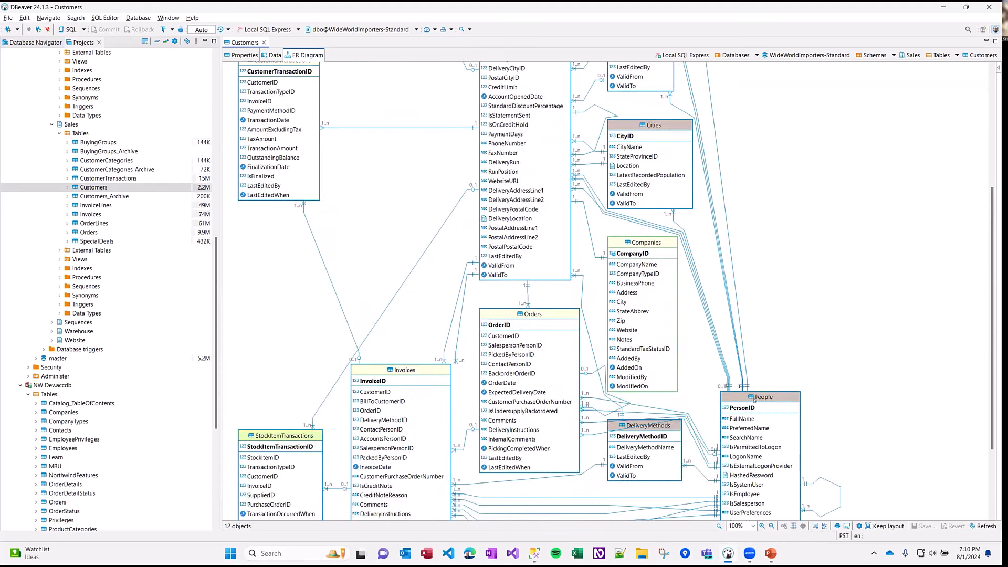
pyautogui.moveTo(746, 397); pyautogui.dragTo(895, 227)
pyautogui.moveTo(637, 243); pyautogui.dragTo(349, 156)
pyautogui.click(372, 381)
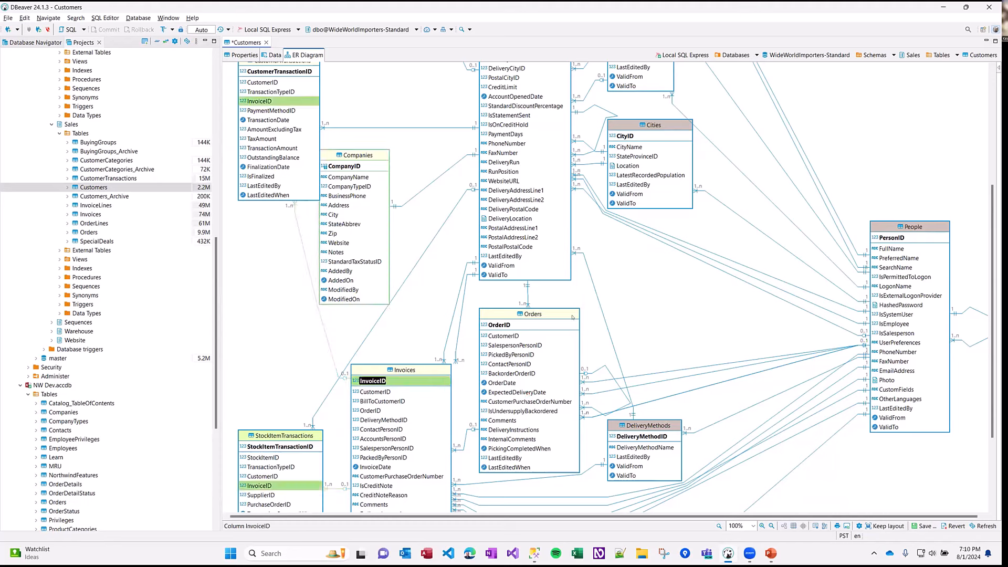
pyautogui.moveTo(664, 430); pyautogui.dragTo(726, 280)
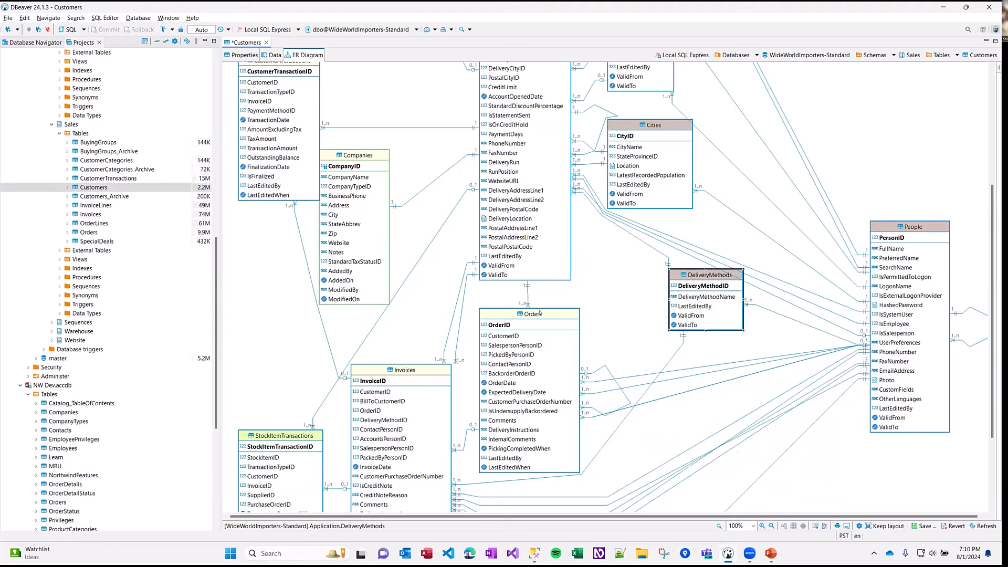
pyautogui.moveTo(573, 323); pyautogui.dragTo(622, 312)
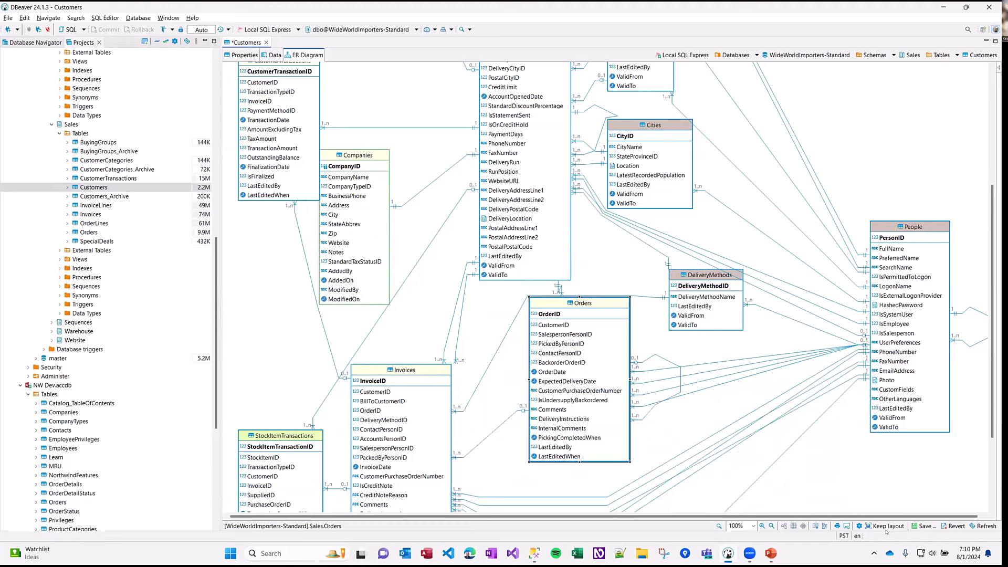
pyautogui.hotkey('ctrl', 's')
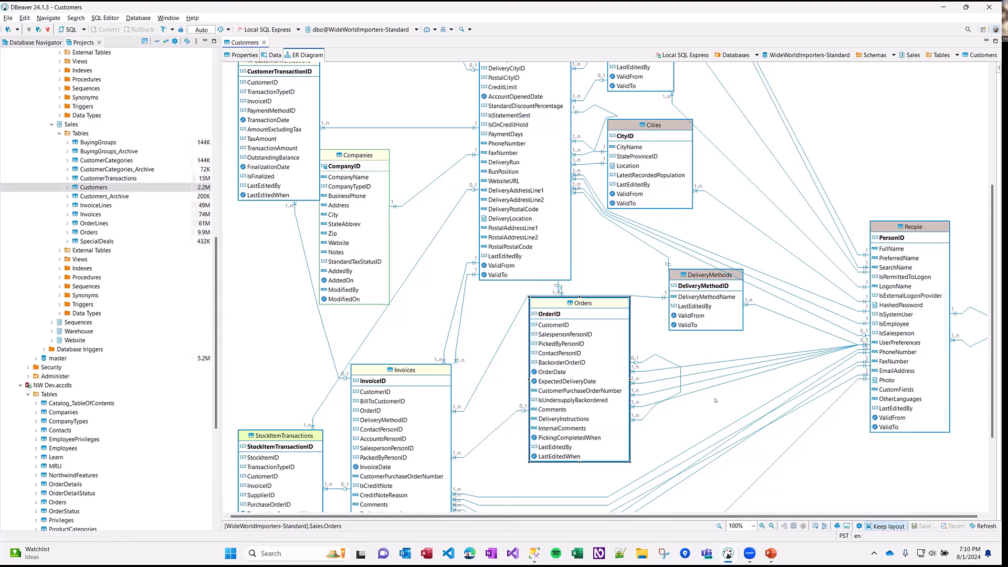
# - Close and reopen the Customers table to check its saved diagram layout, and close it again
pyautogui.click(264, 42)
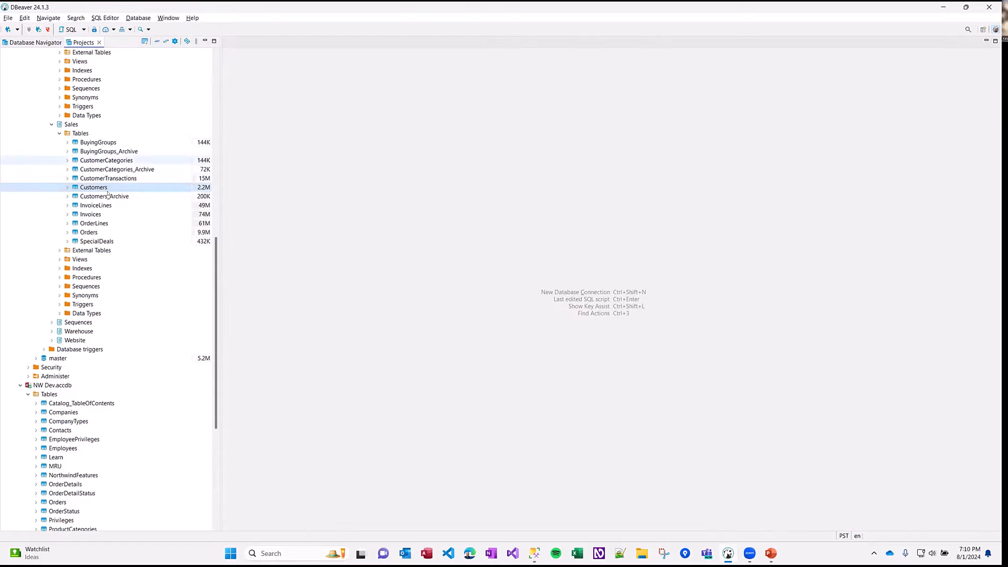
pyautogui.doubleClick(104, 187)
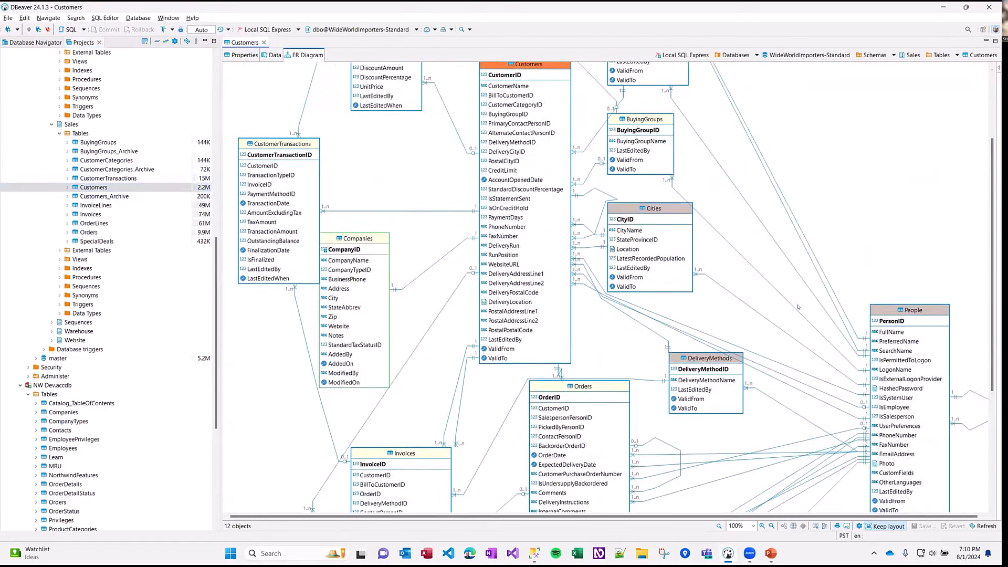
pyautogui.scroll(-5, 798, 307)
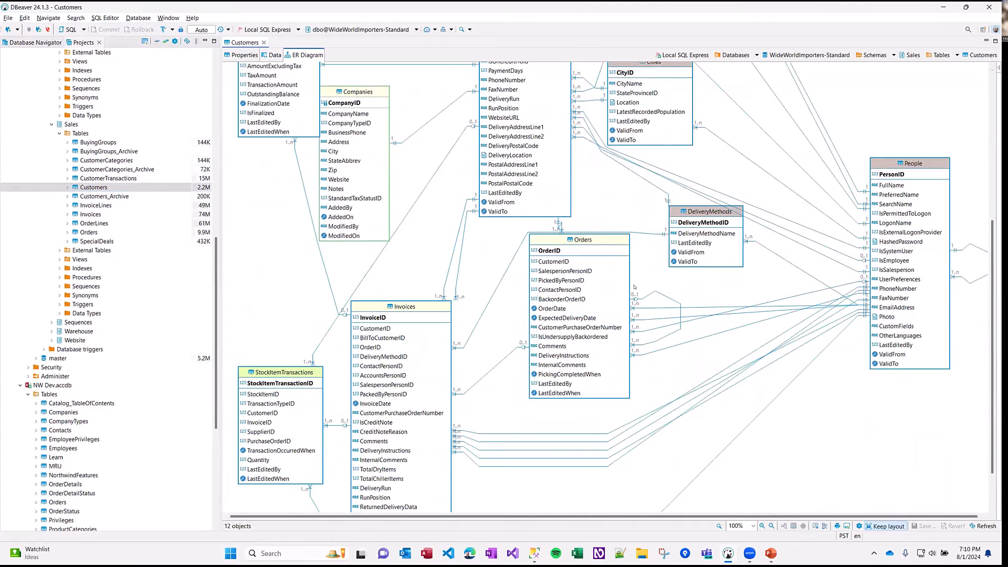
pyautogui.scroll(5, 634, 286)
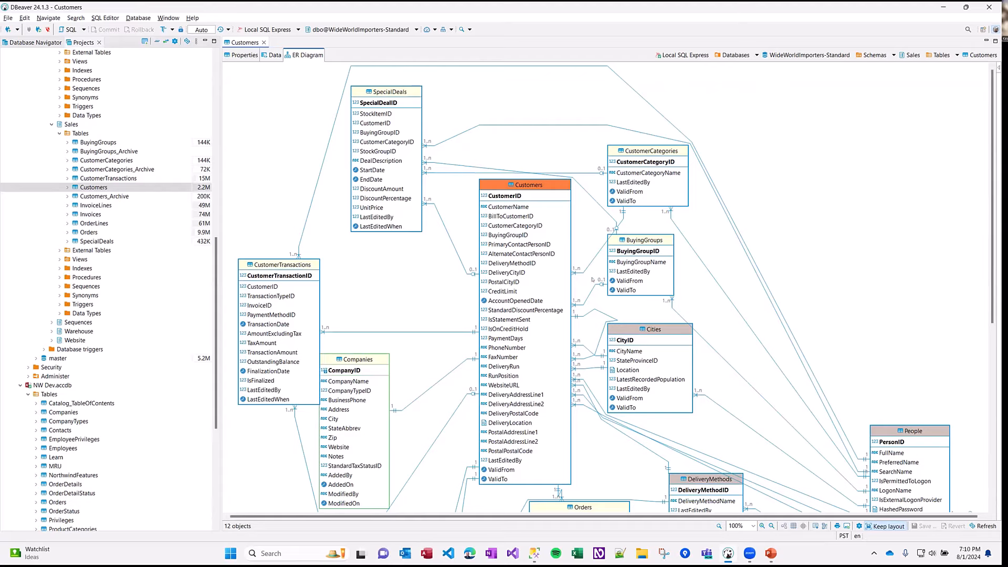
pyautogui.scroll(-1, 528, 304)
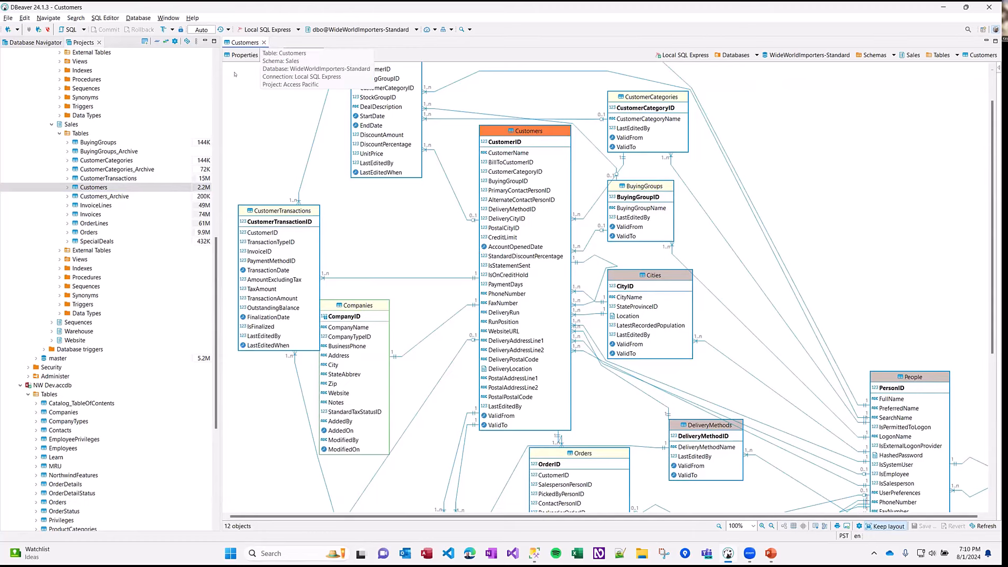
pyautogui.click(264, 43)
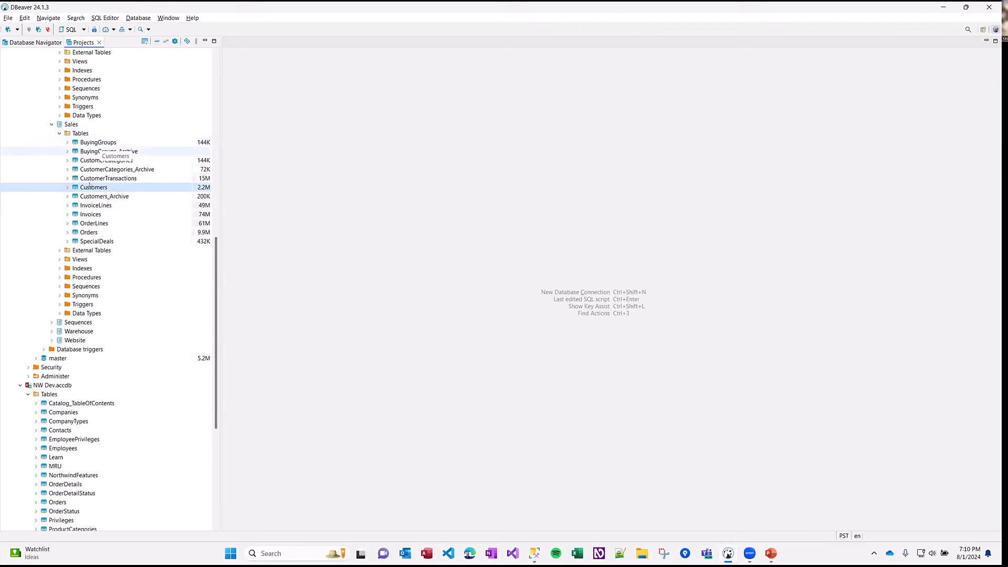
# - View the ER diagram for all tables of the Sales schema and close it after looking through it
pyautogui.scroll(2, 81, 133)
pyautogui.rightClick(79, 188)
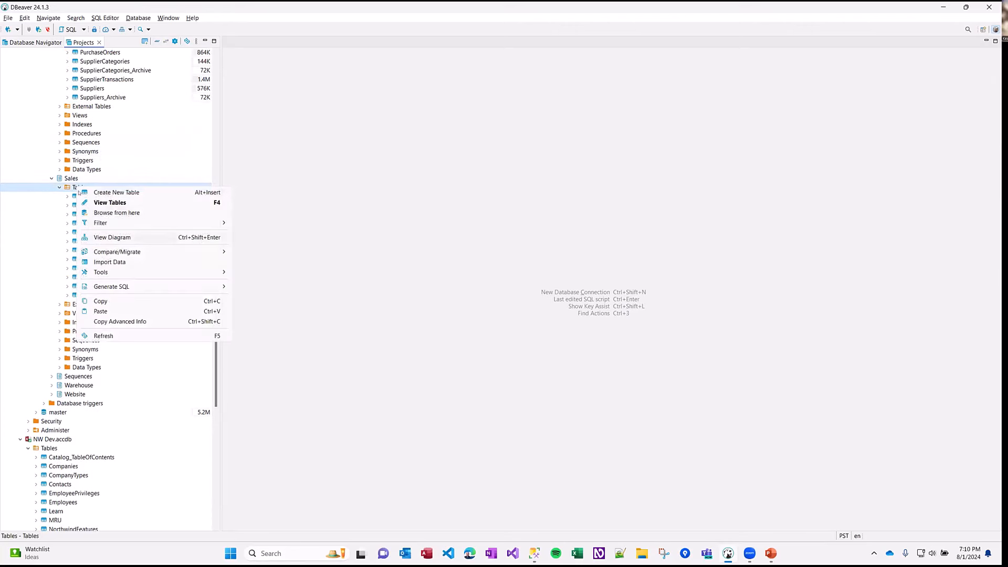
pyautogui.click(118, 235)
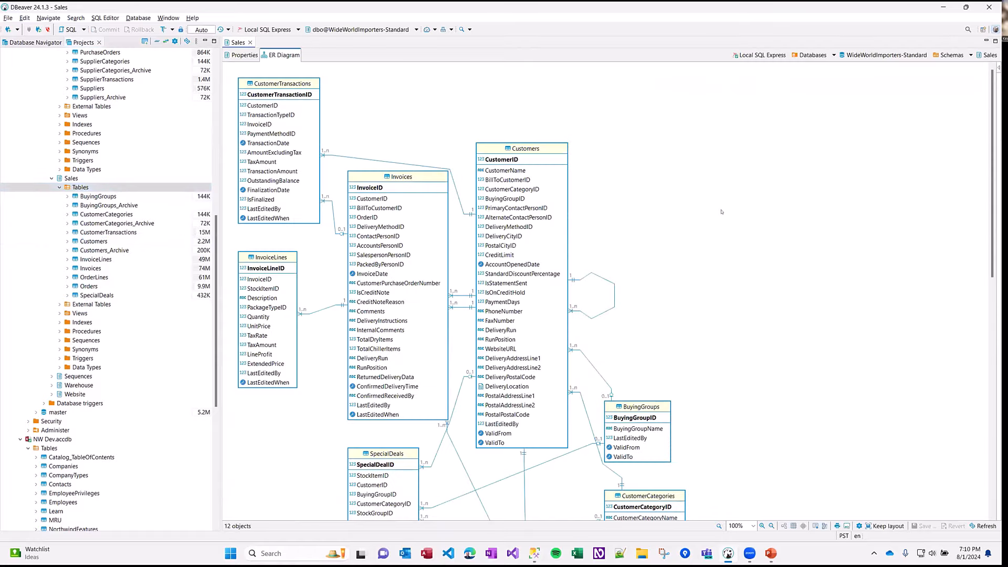
pyautogui.scroll(-10, 709, 284)
pyautogui.scroll(10, 683, 305)
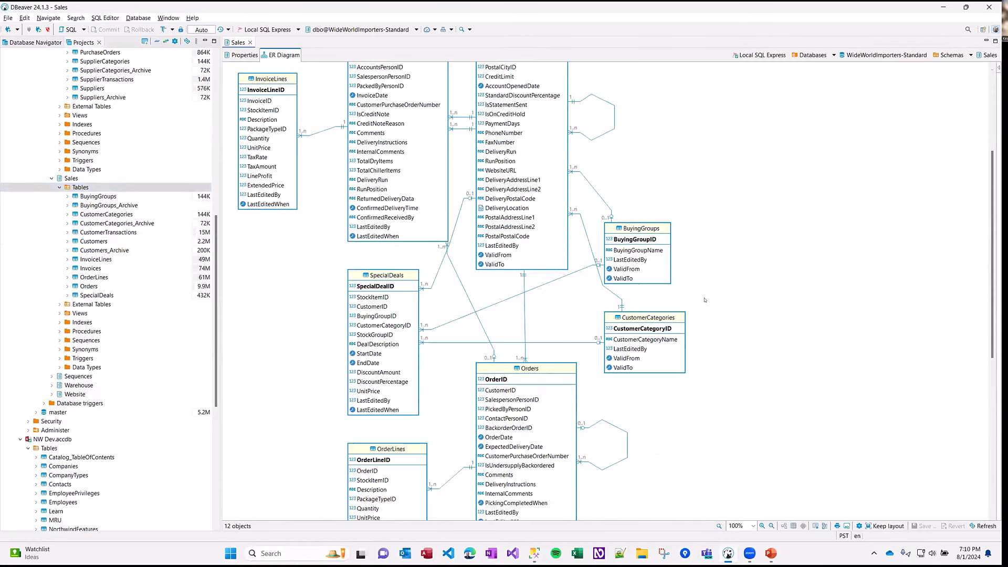
pyautogui.click(251, 42)
# - Check which commands are available for the Schemas folder of WideWorldImporters-Standard
pyautogui.scroll(5, 120, 198)
pyautogui.scroll(9, 118, 194)
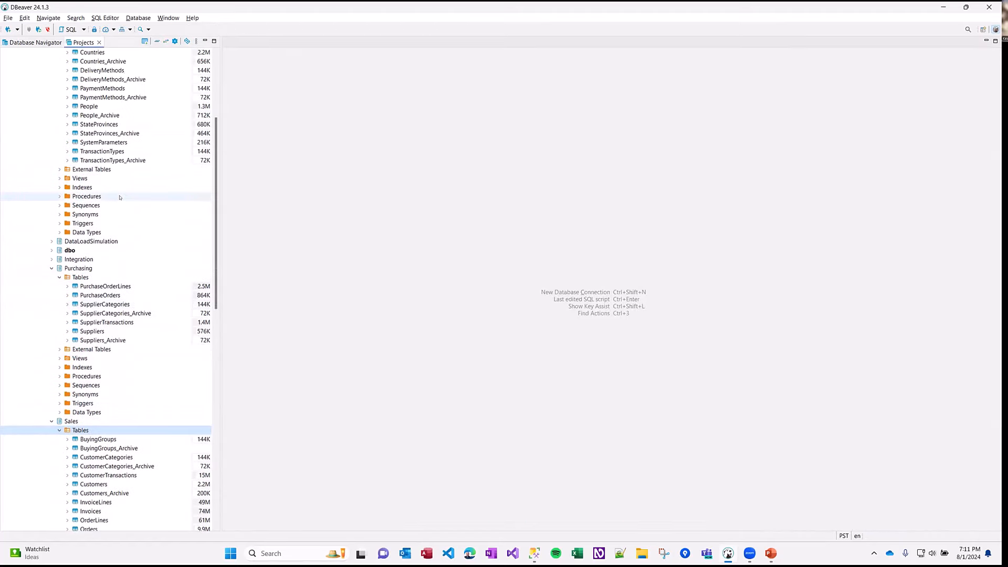
pyautogui.click(70, 143)
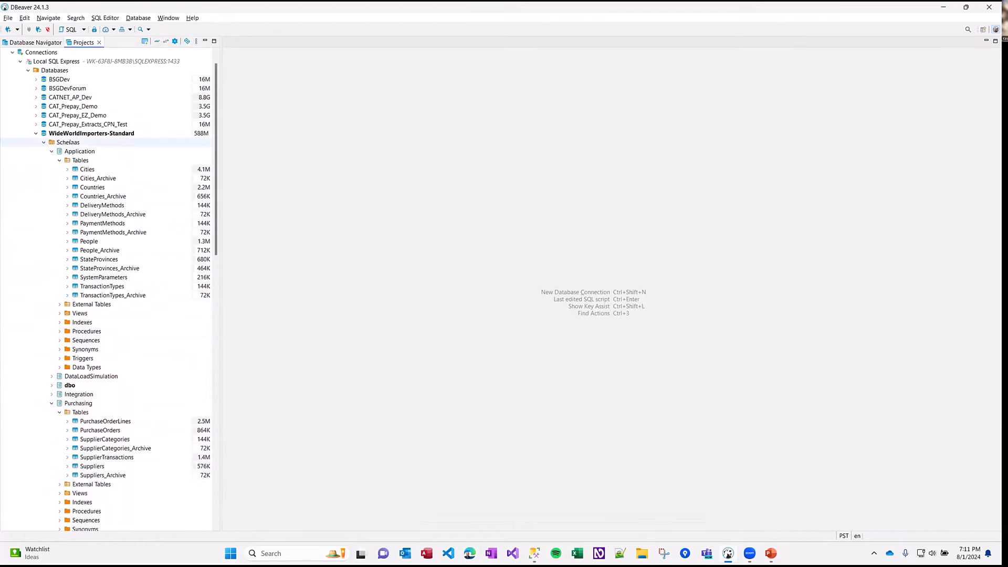
pyautogui.rightClick(70, 142)
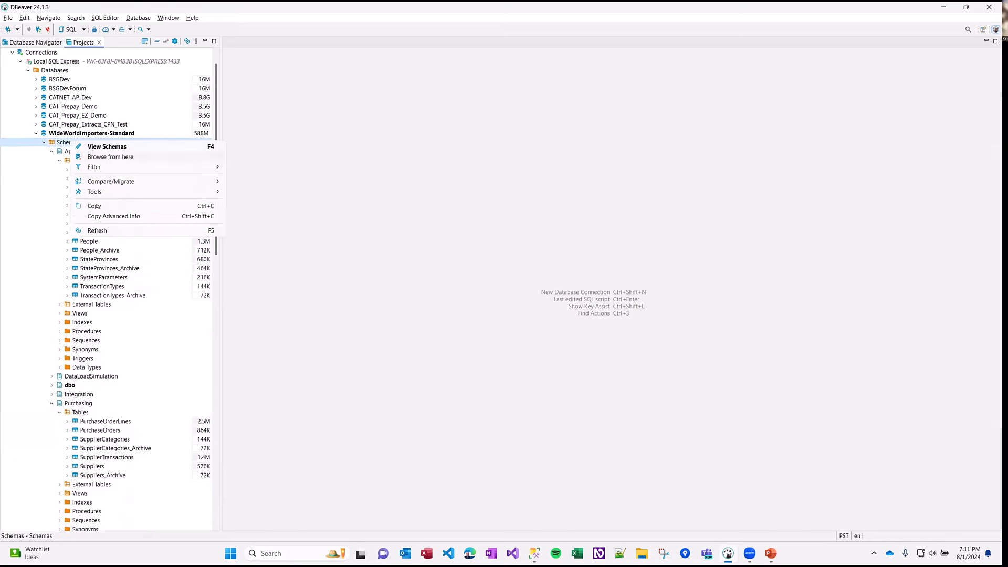
pyautogui.moveTo(102, 169)
# - Open the Application schema's People table, examine its relationships in the ER diagram, and close it
pyautogui.doubleClick(89, 242)
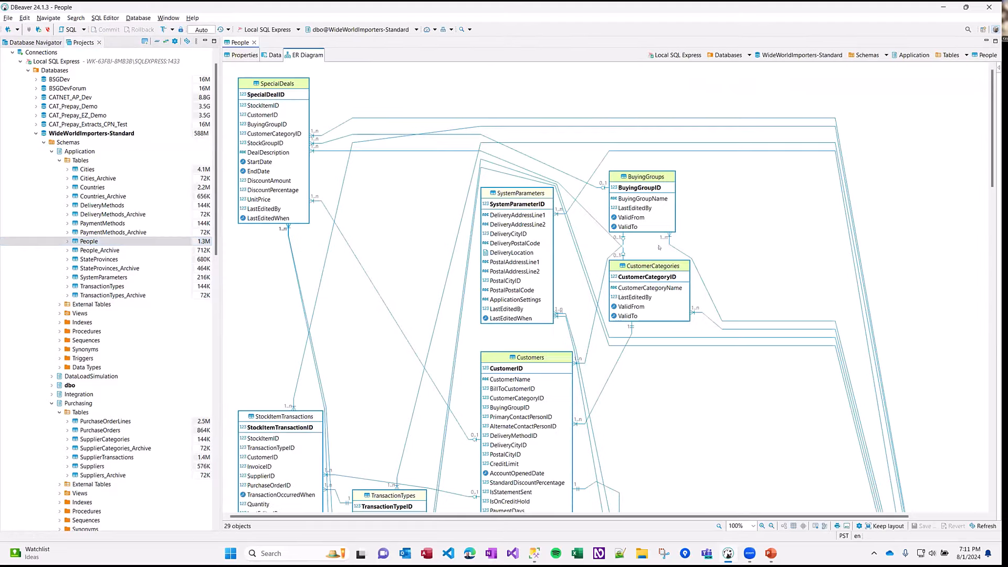
pyautogui.scroll(-10, 615, 356)
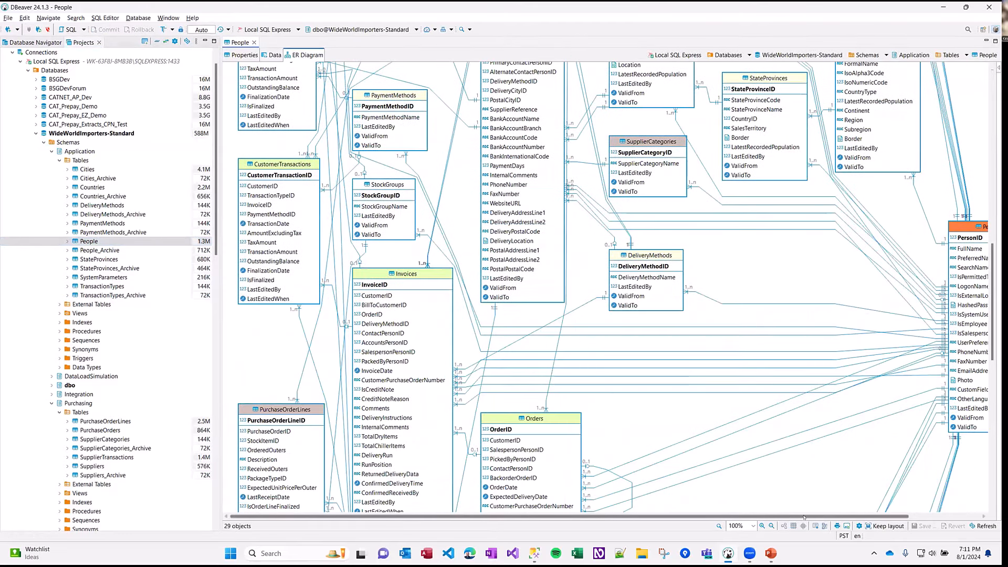
pyautogui.hscroll(3, 785, 516)
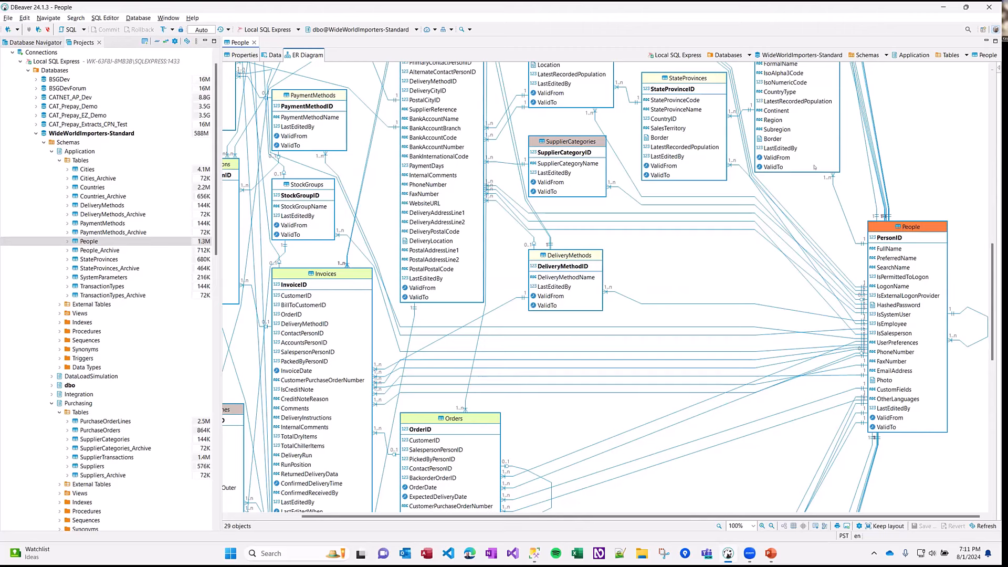
pyautogui.click(254, 42)
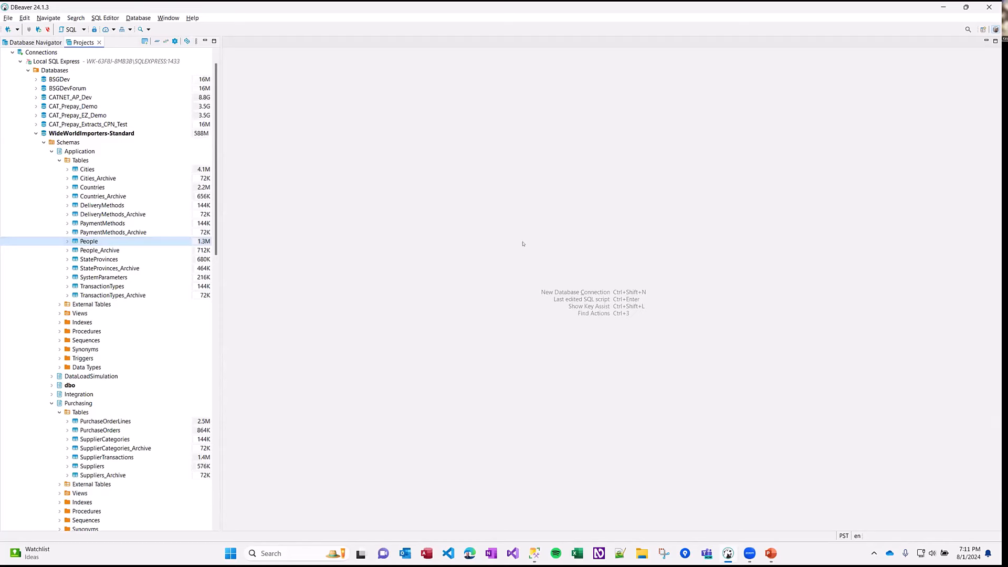
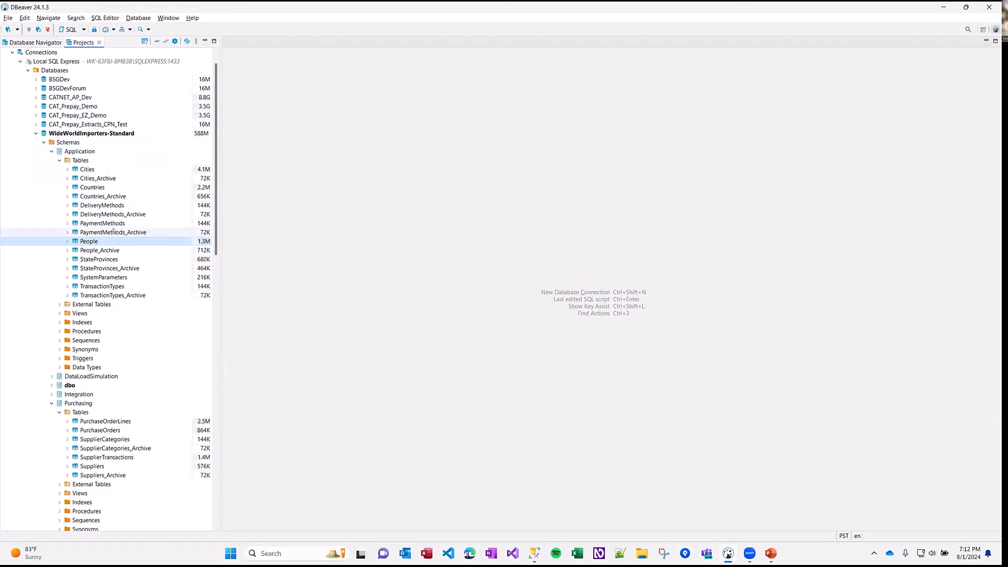
# - Open the Purchasing schema's Suppliers table and show its data as a grid
pyautogui.scroll(-1, 153, 255)
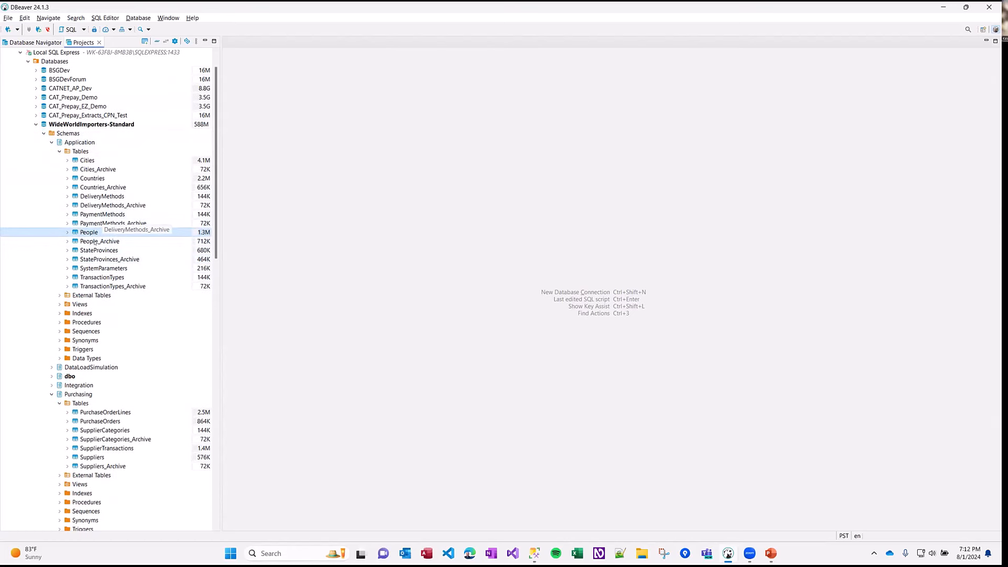
pyautogui.scroll(-2, 120, 286)
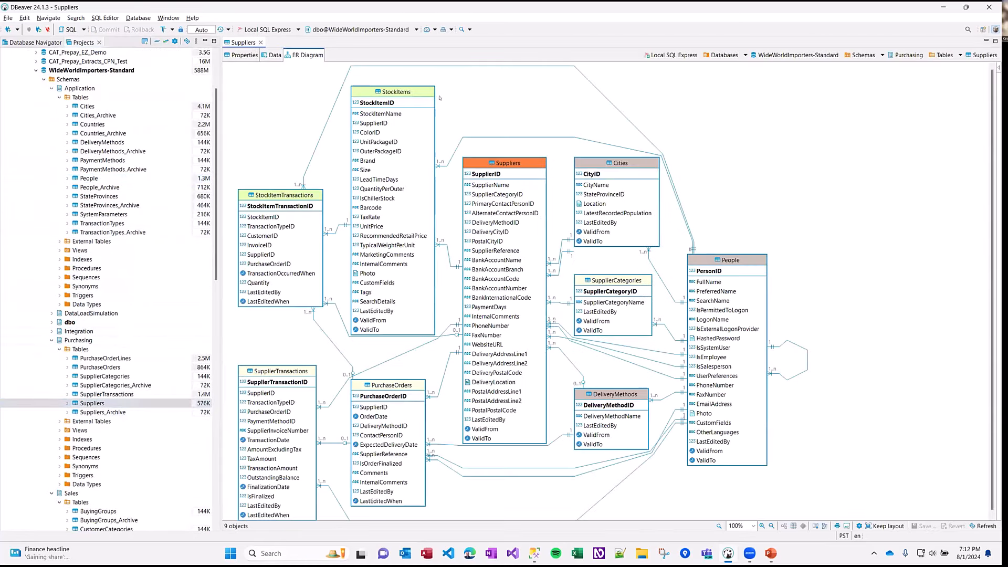
pyautogui.click(274, 55)
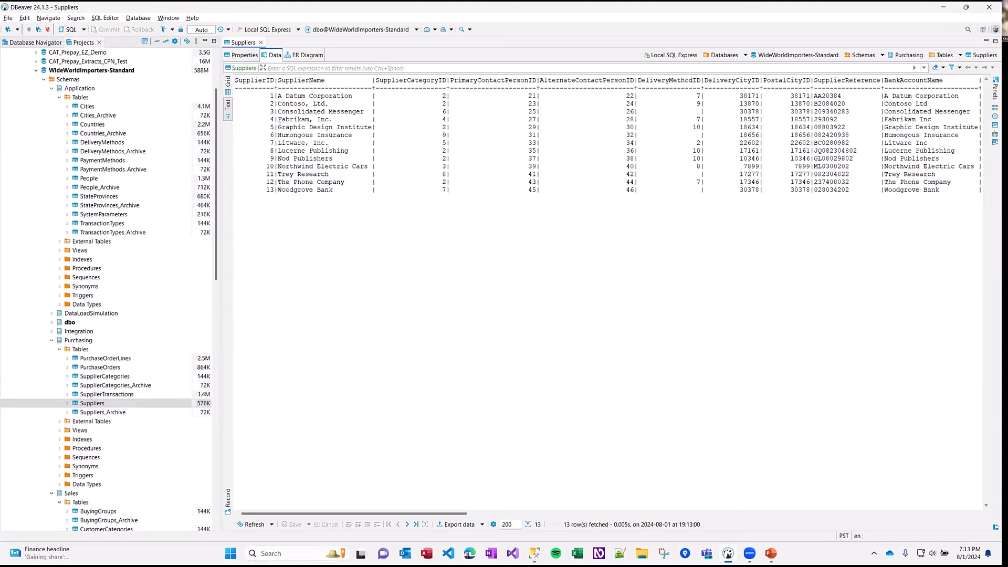
pyautogui.hotkey('ctrl', '`')
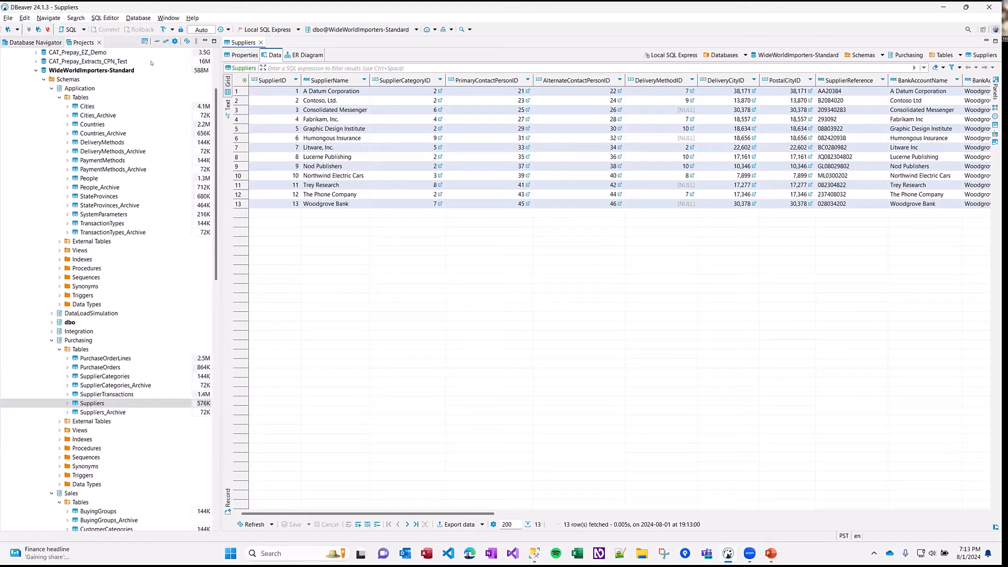
# - Show the Suppliers table's properties and sort its column list by name, then by column number
pyautogui.click(243, 55)
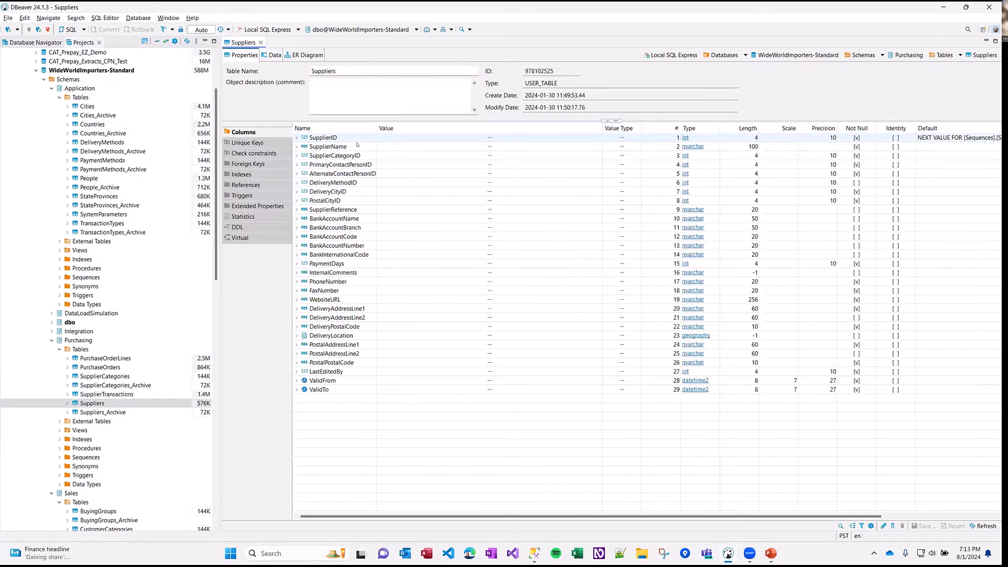
pyautogui.click(329, 130)
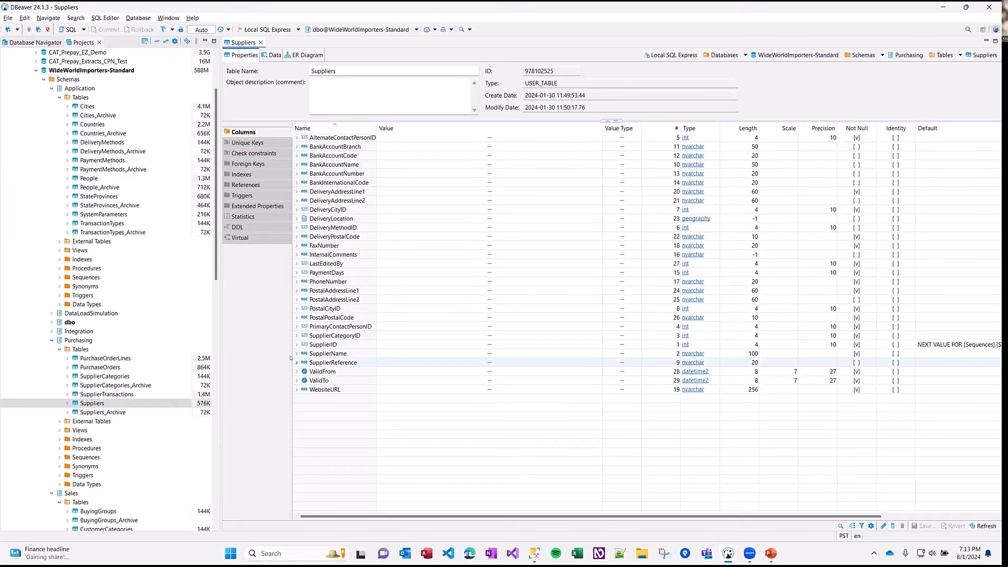
pyautogui.click(662, 129)
pyautogui.click(670, 126)
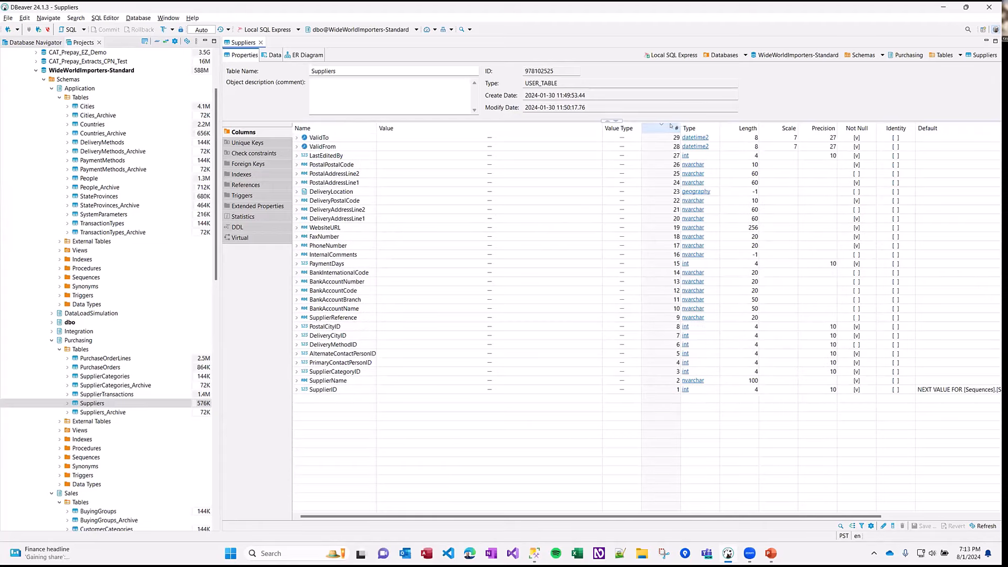
pyautogui.click(670, 126)
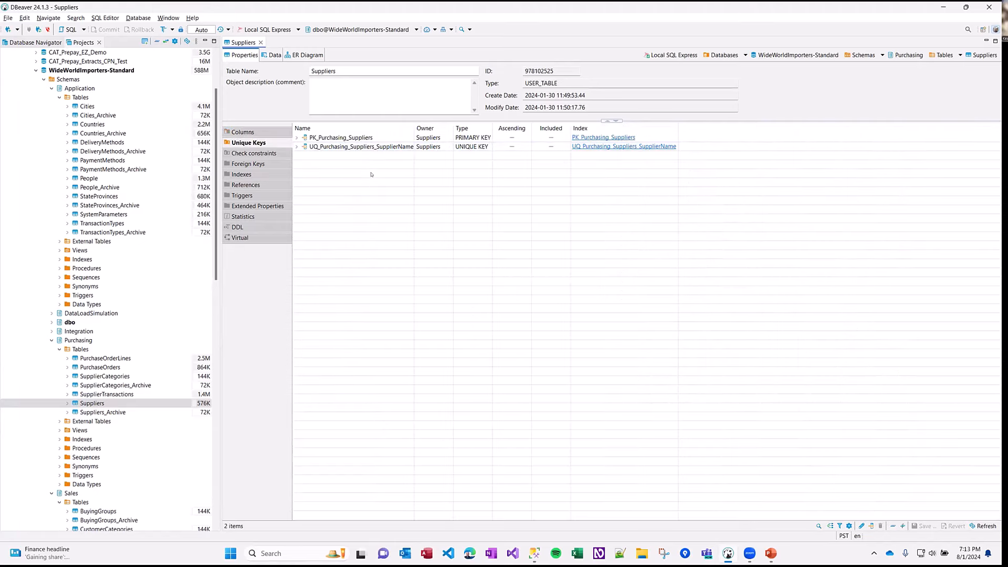
# - Review the Suppliers table's check constraints, foreign keys, indexes, references and triggers
pyautogui.click(259, 154)
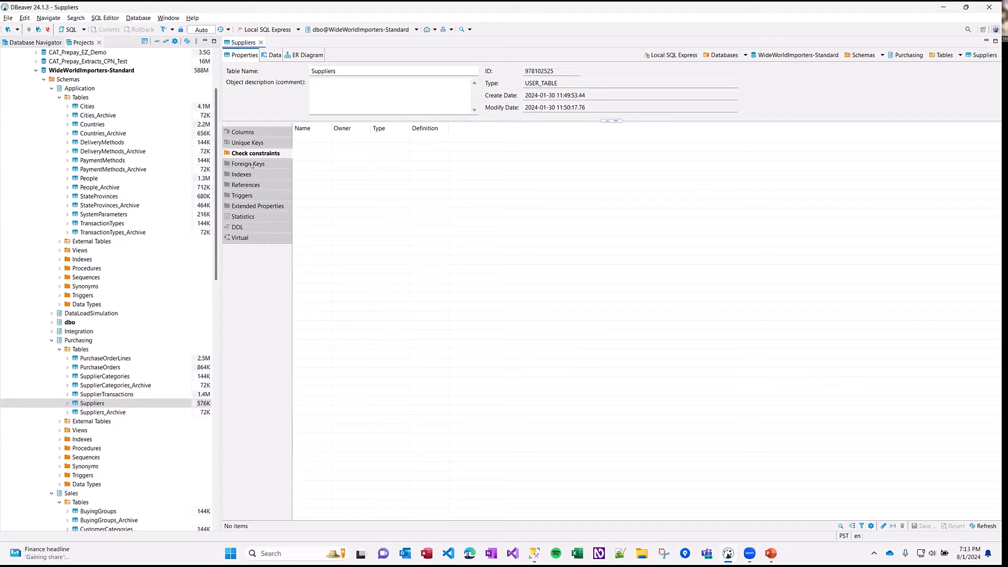
pyautogui.click(251, 165)
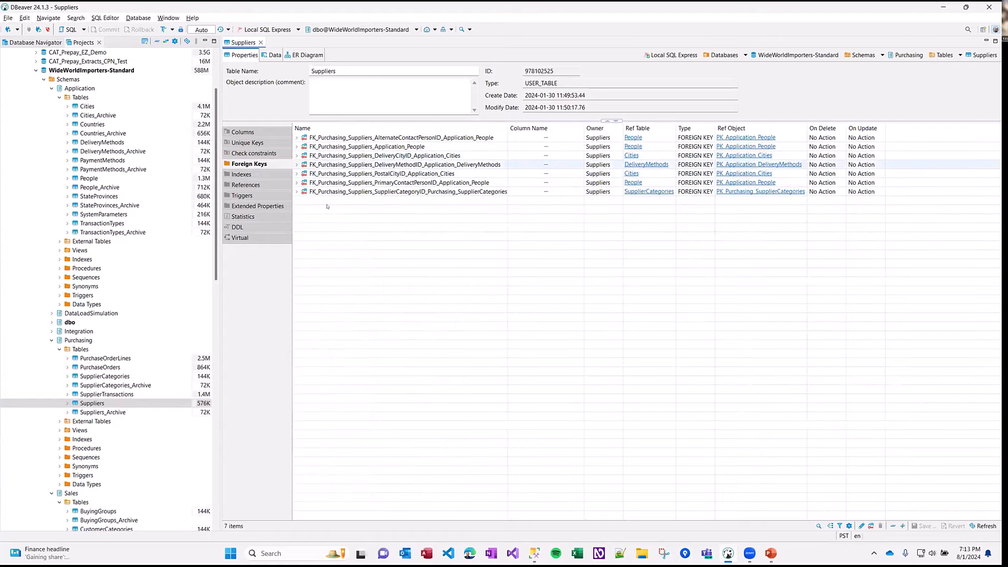
pyautogui.click(244, 175)
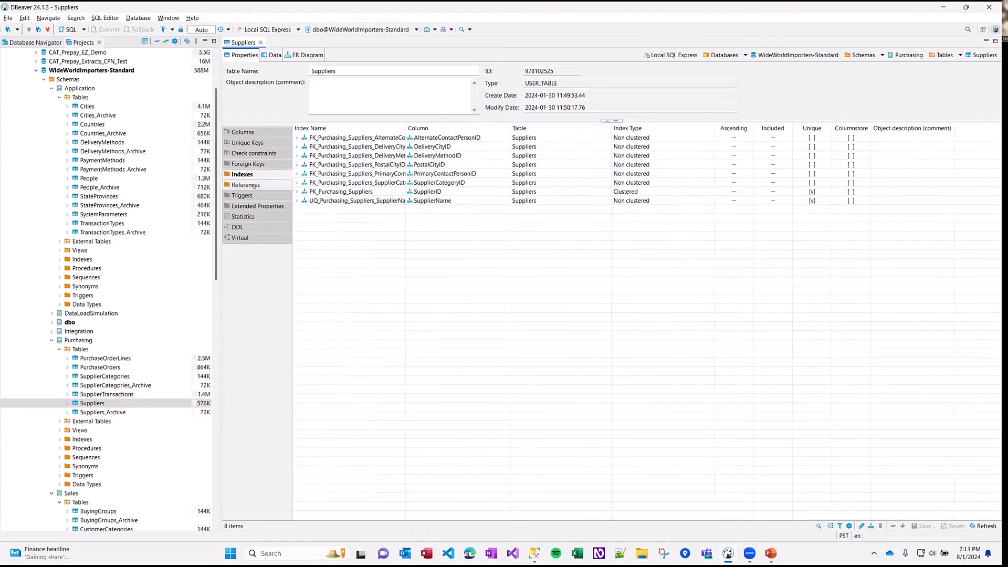
pyautogui.click(254, 186)
pyautogui.click(241, 195)
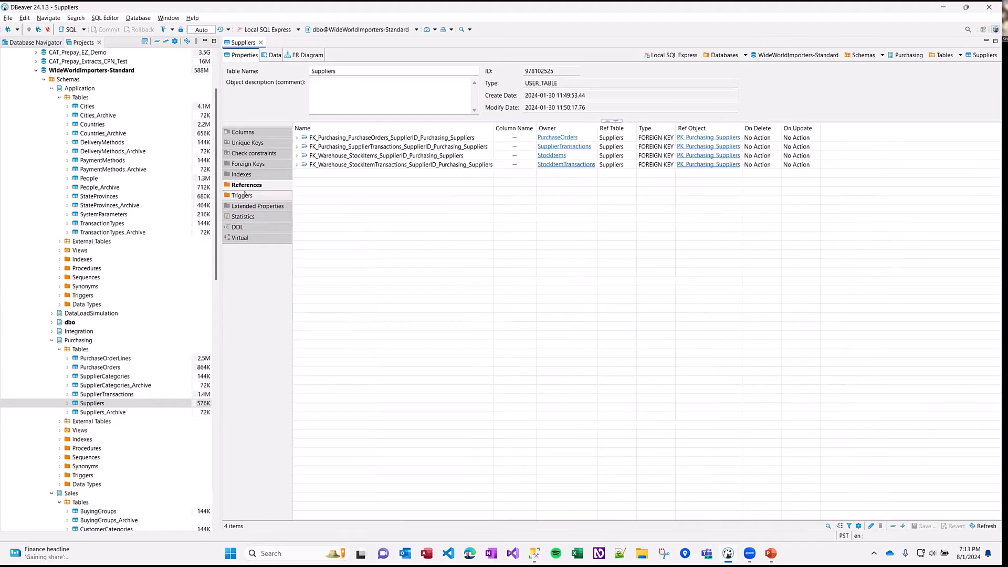
# - Review the Suppliers table's extended properties, statistics, DDL script and virtual structure
pyautogui.click(273, 210)
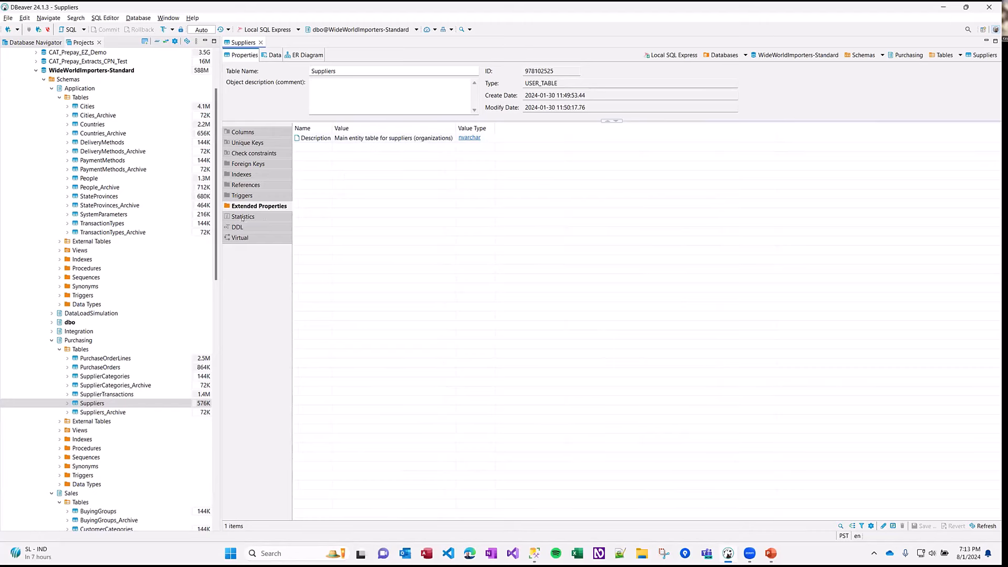
pyautogui.click(242, 217)
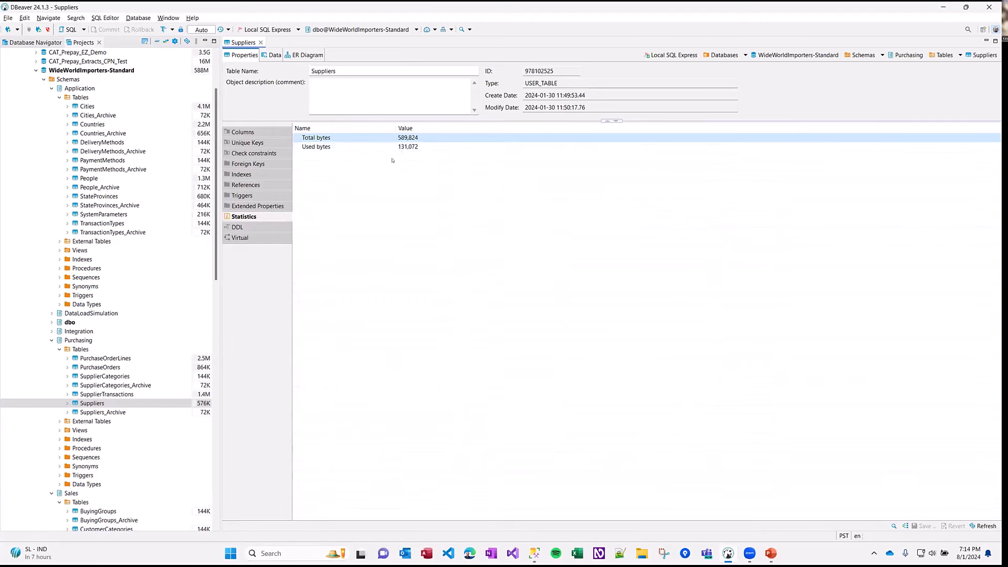
pyautogui.click(284, 227)
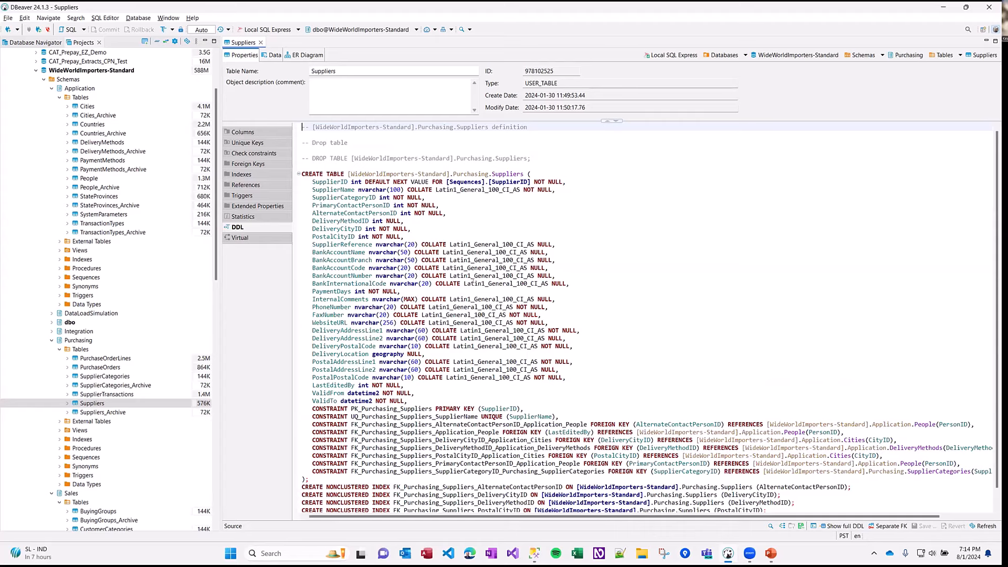
pyautogui.scroll(-1, 472, 303)
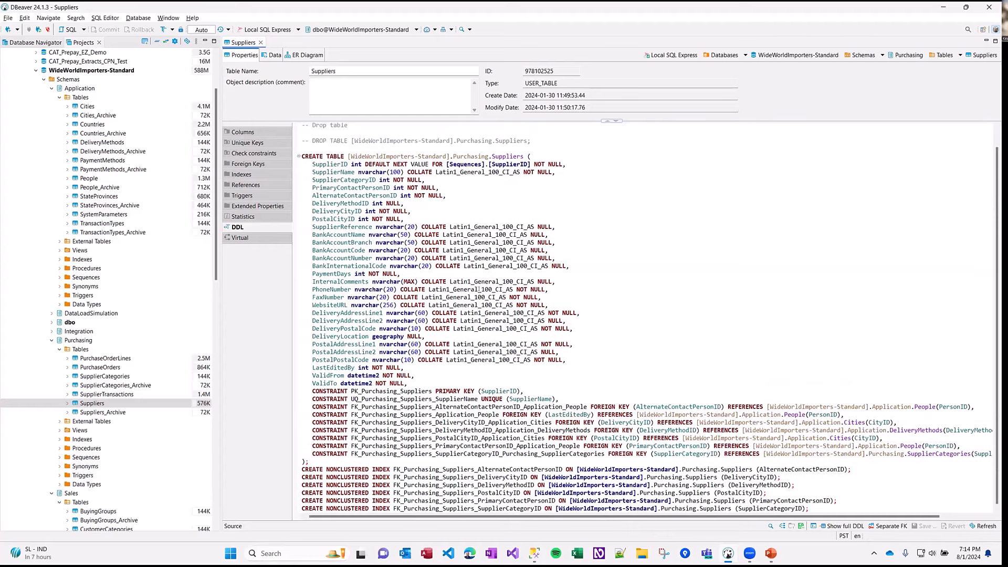
pyautogui.click(256, 238)
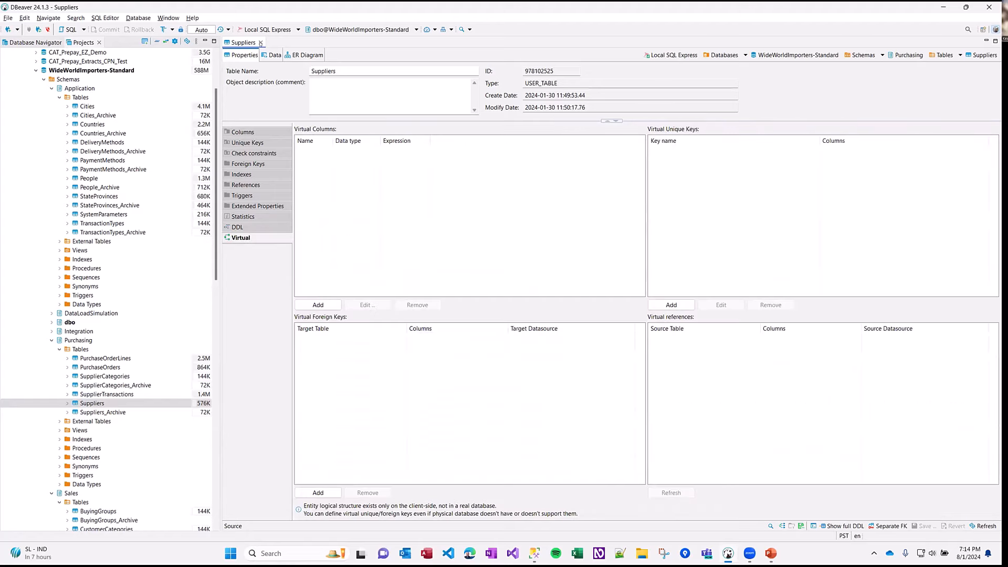
# - Examine the virtual foreign key and the data of the Sales schema's Customers table, and close the table
pyautogui.scroll(-7, 163, 406)
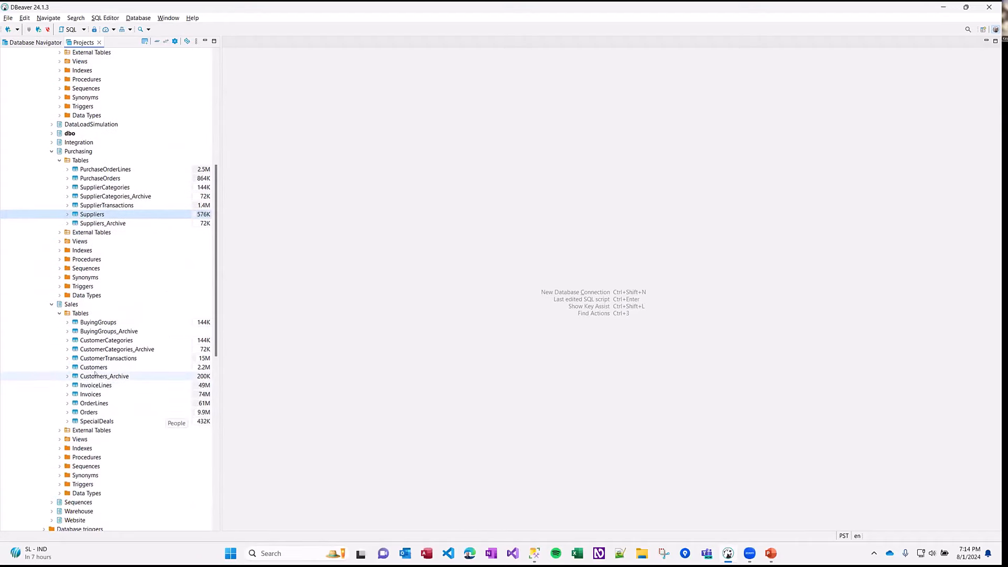
pyautogui.doubleClick(89, 367)
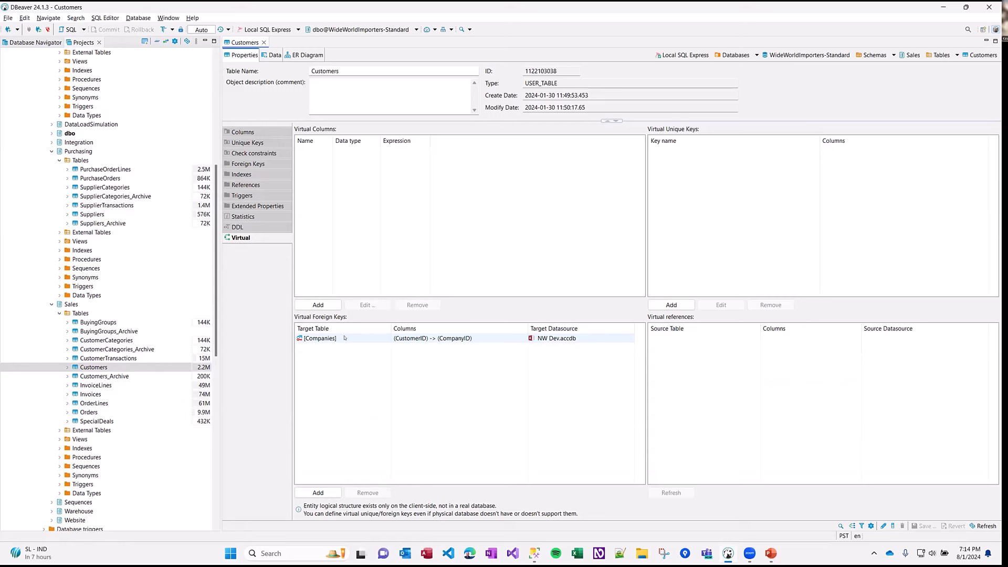
pyautogui.click(344, 338)
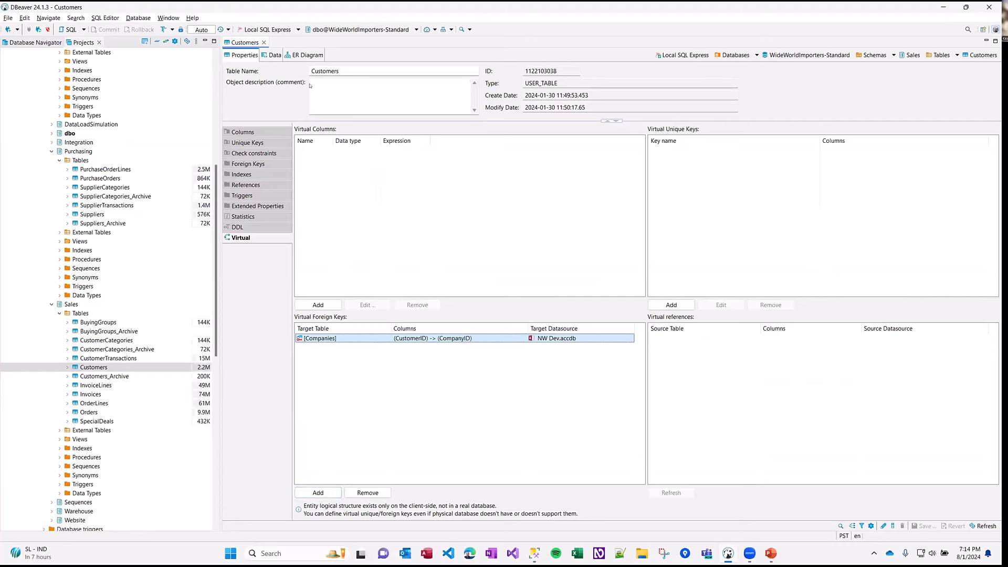
pyautogui.click(274, 55)
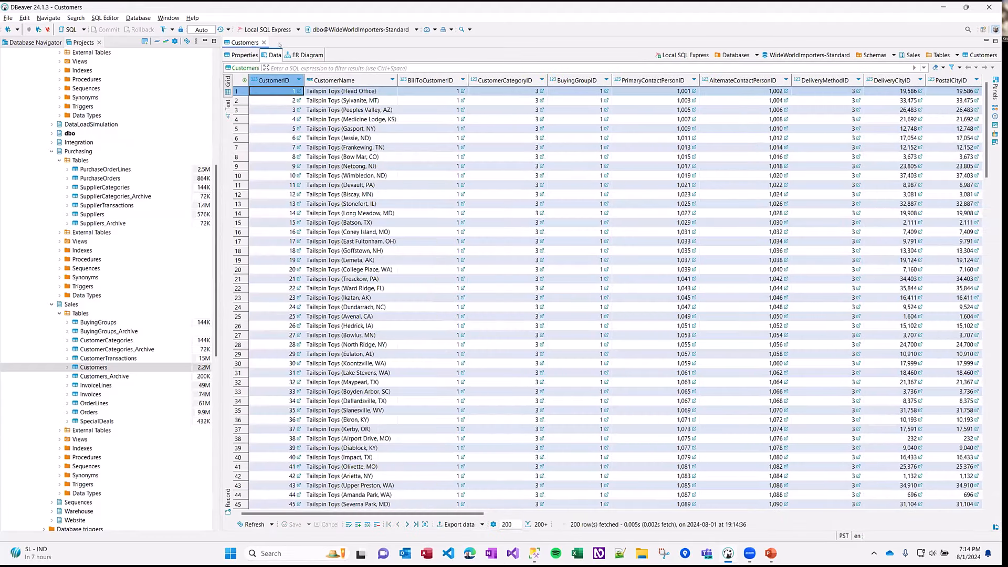
pyautogui.click(265, 42)
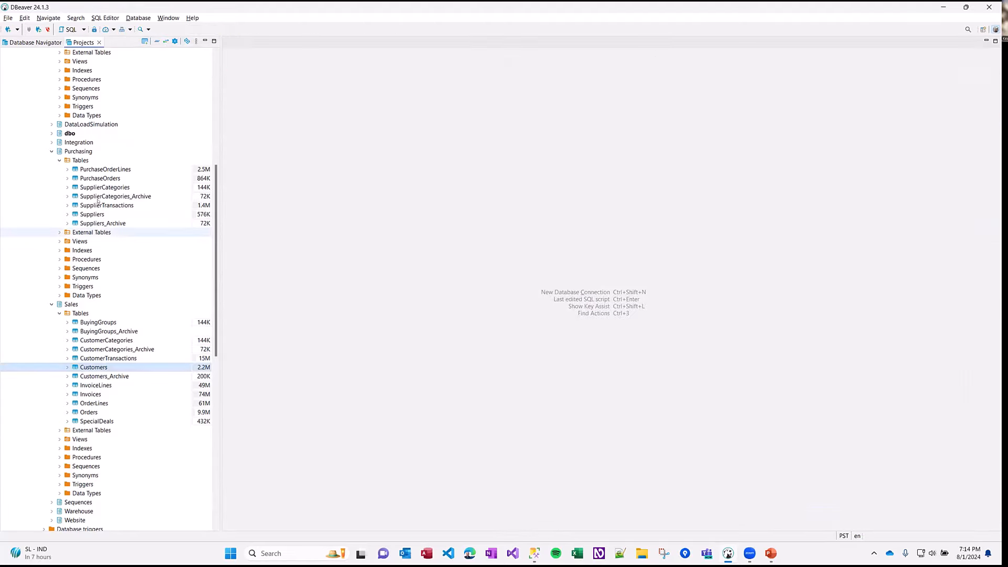
# - Reopen the Purchasing schema's Suppliers data with the value viewer shown, and inspect a SupplierID and a SupplierName cell
pyautogui.doubleClick(92, 214)
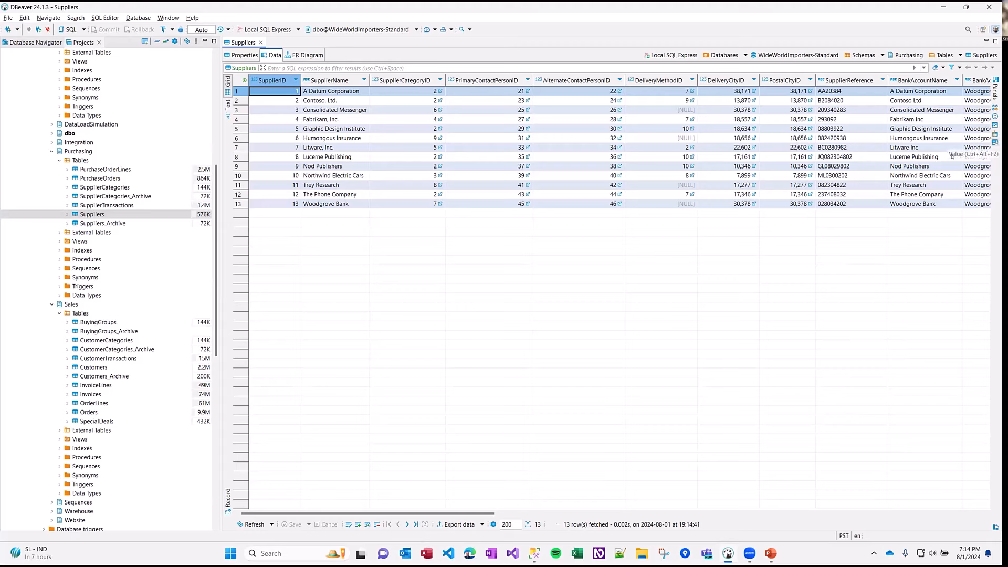
pyautogui.click(995, 143)
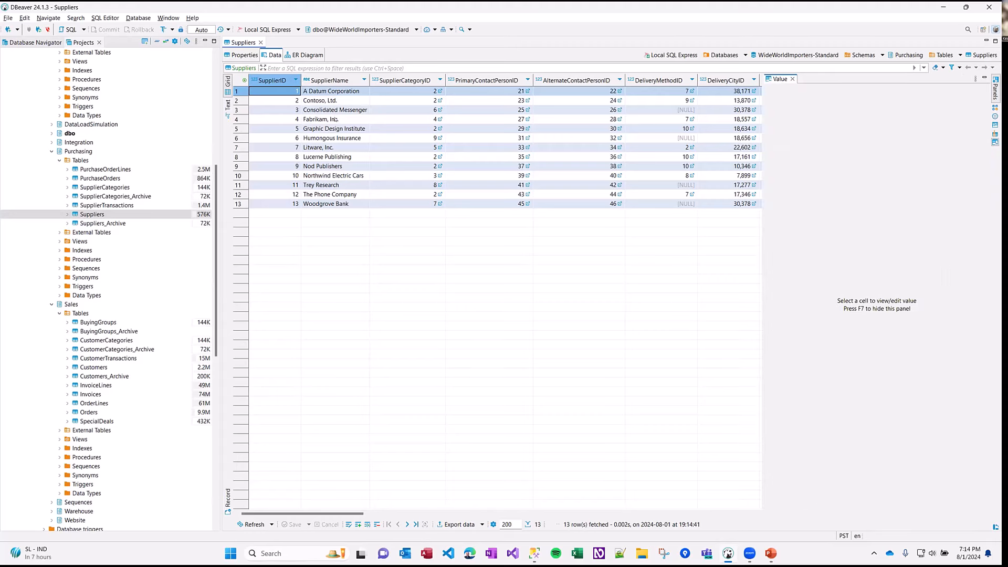
pyautogui.click(291, 103)
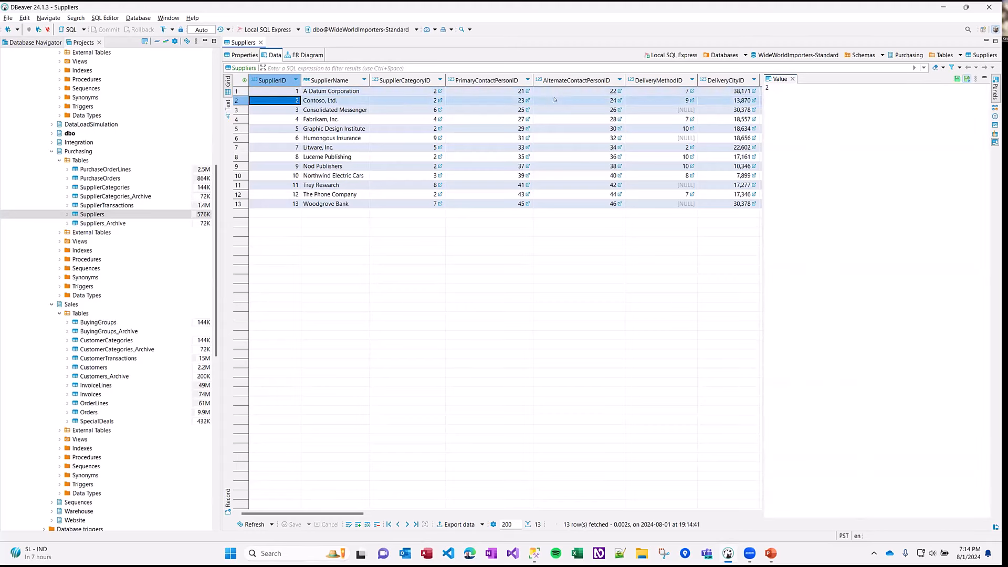
pyautogui.click(327, 108)
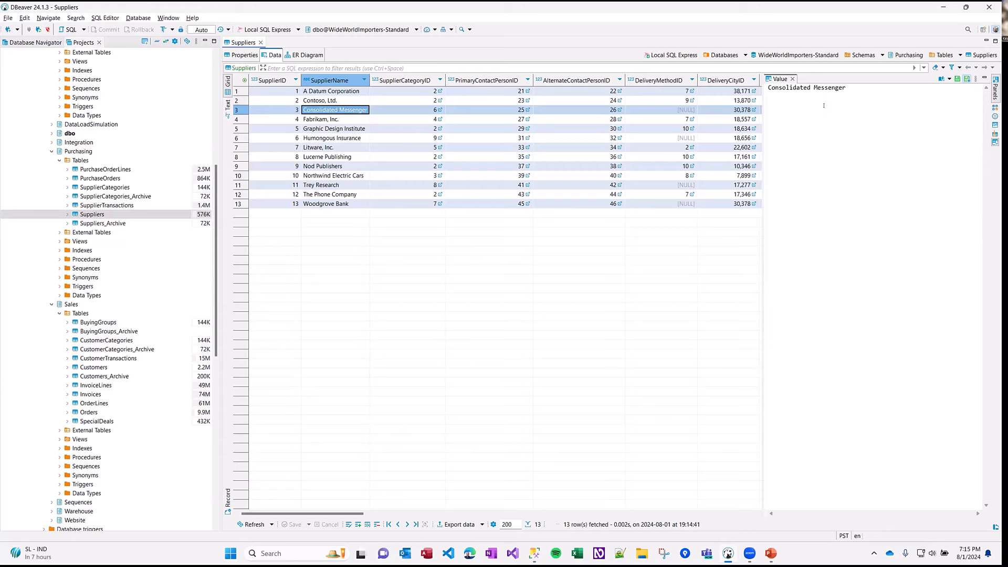
# - Inspect the lookup dictionaries behind the supplier category, primary and alternate contact person, delivery method and delivery city IDs
pyautogui.click(408, 108)
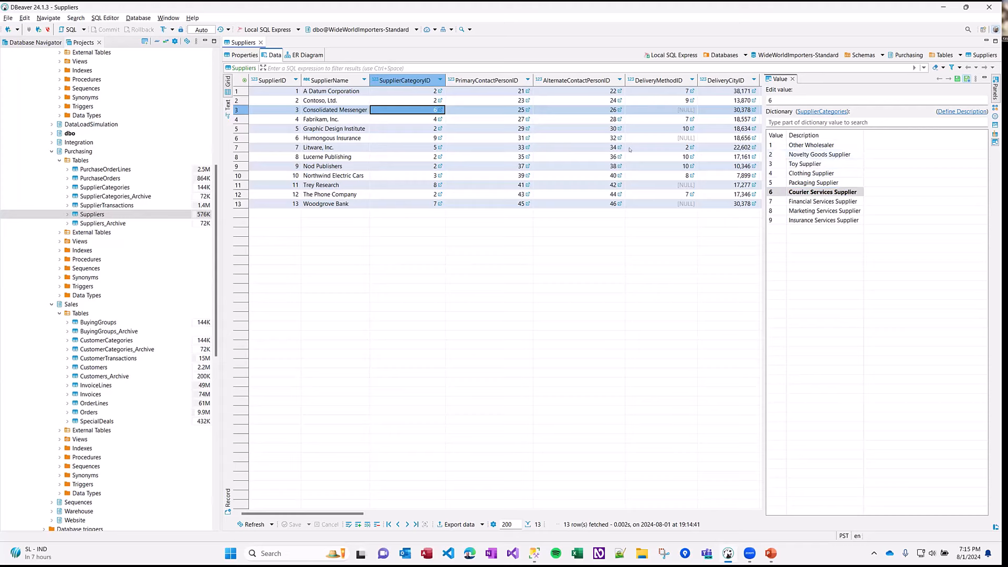
pyautogui.click(488, 119)
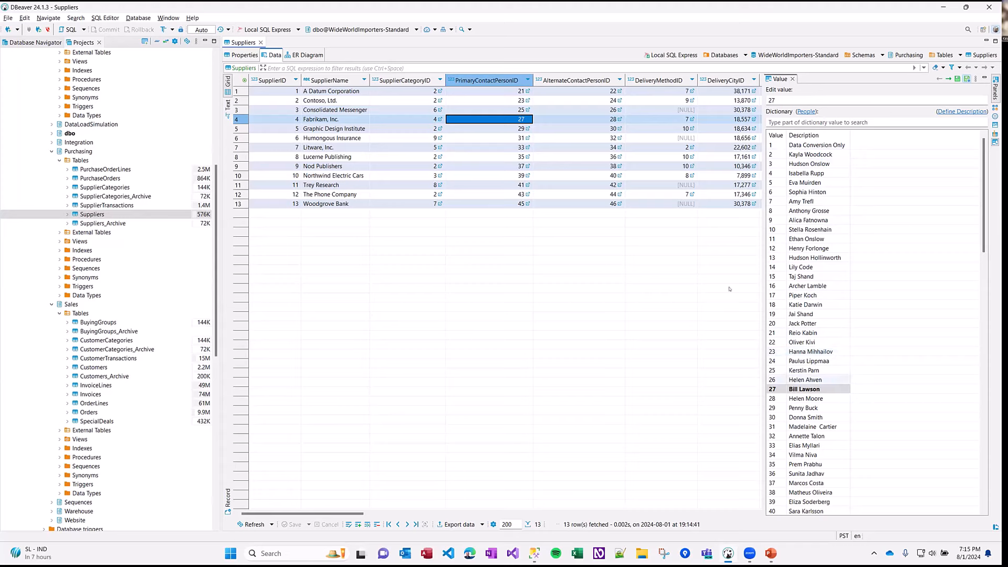
pyautogui.click(596, 129)
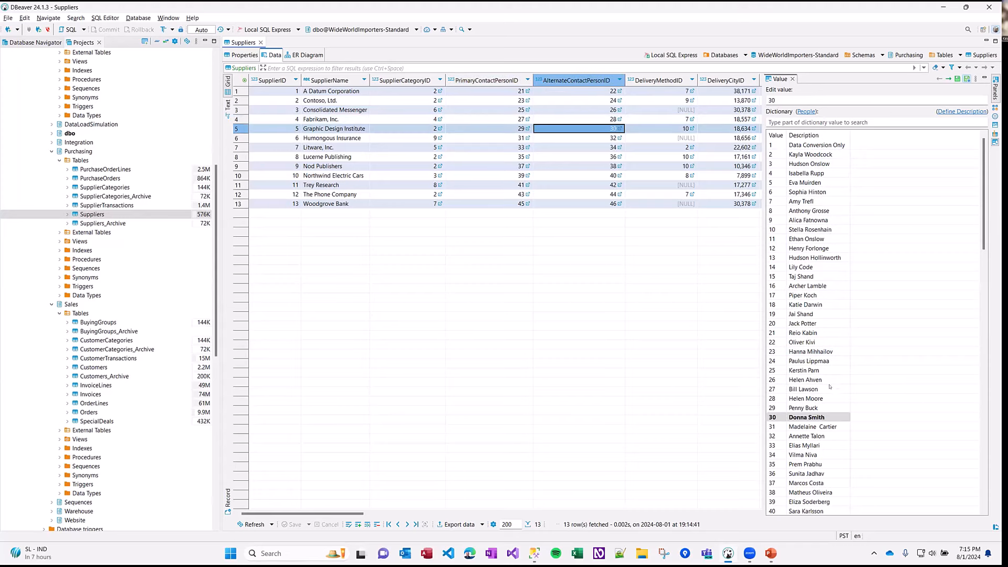
pyautogui.click(683, 128)
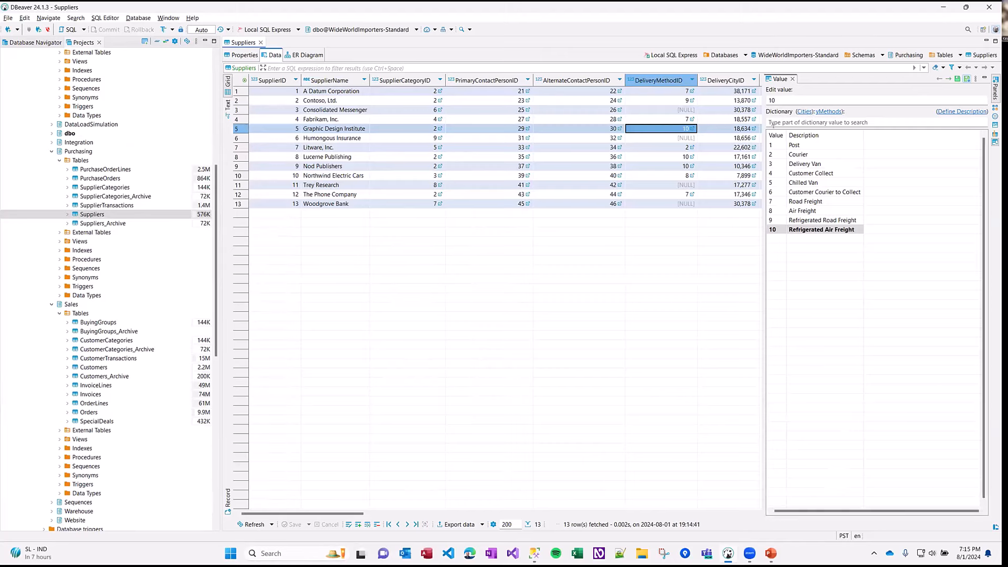
pyautogui.click(728, 91)
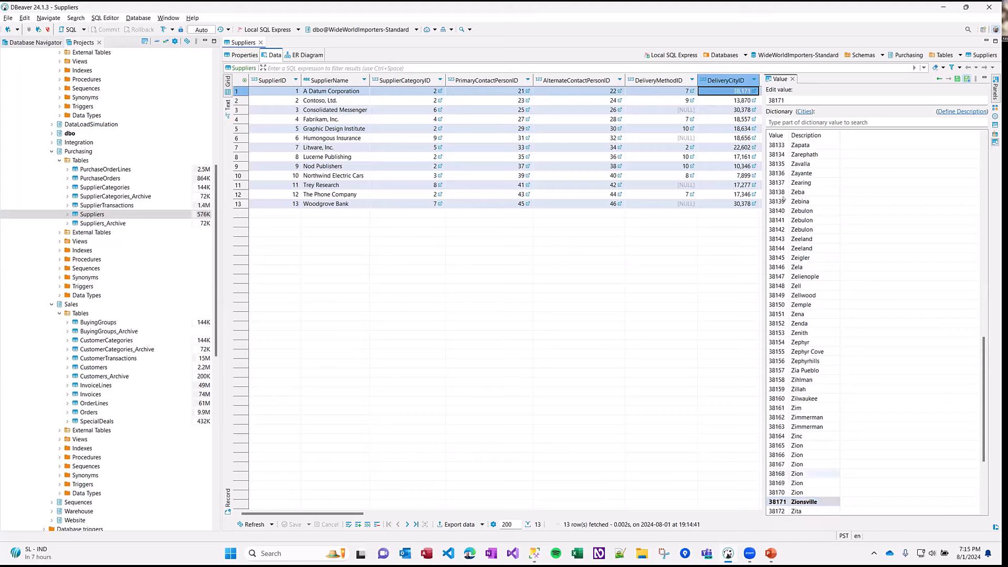
pyautogui.click(744, 139)
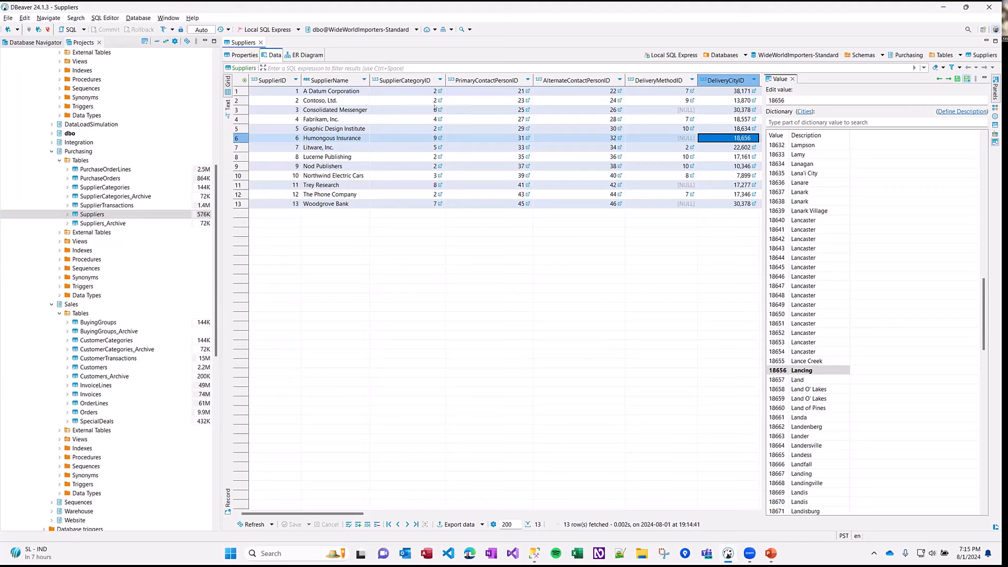
pyautogui.click(420, 101)
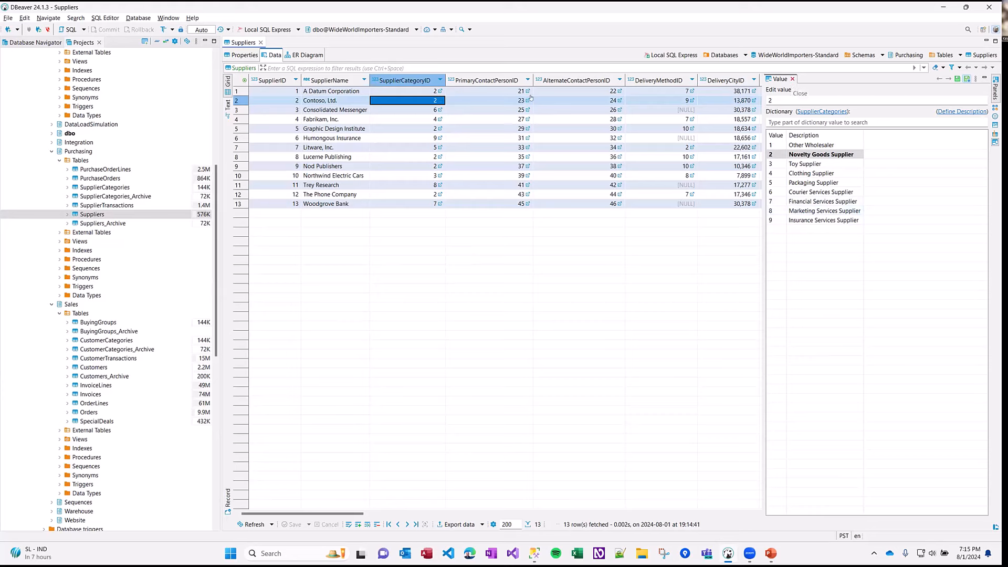
# - Filter the Suppliers rows by SupplierCategoryID, keeping only values 2 (Novelty Goods Supplier) and 3 (Toy Supplier)
pyautogui.rightClick(430, 100)
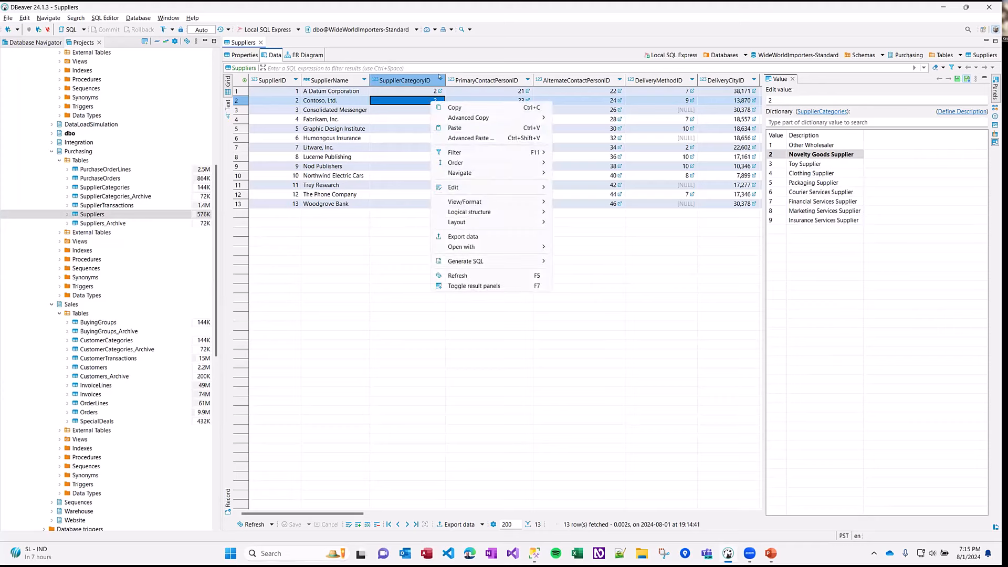
pyautogui.click(439, 78)
pyautogui.rightClick(444, 79)
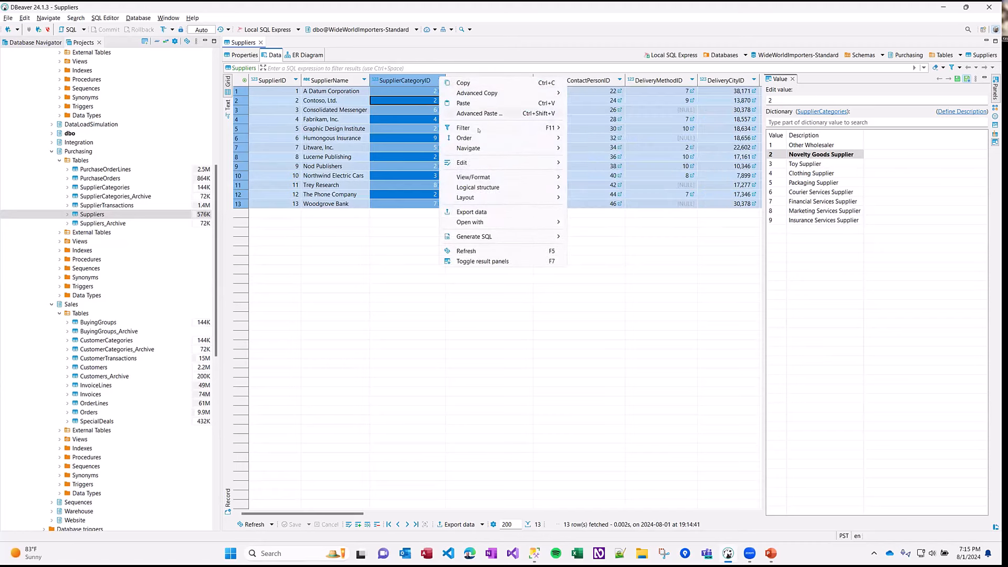
pyautogui.moveTo(525, 128)
pyautogui.click(594, 128)
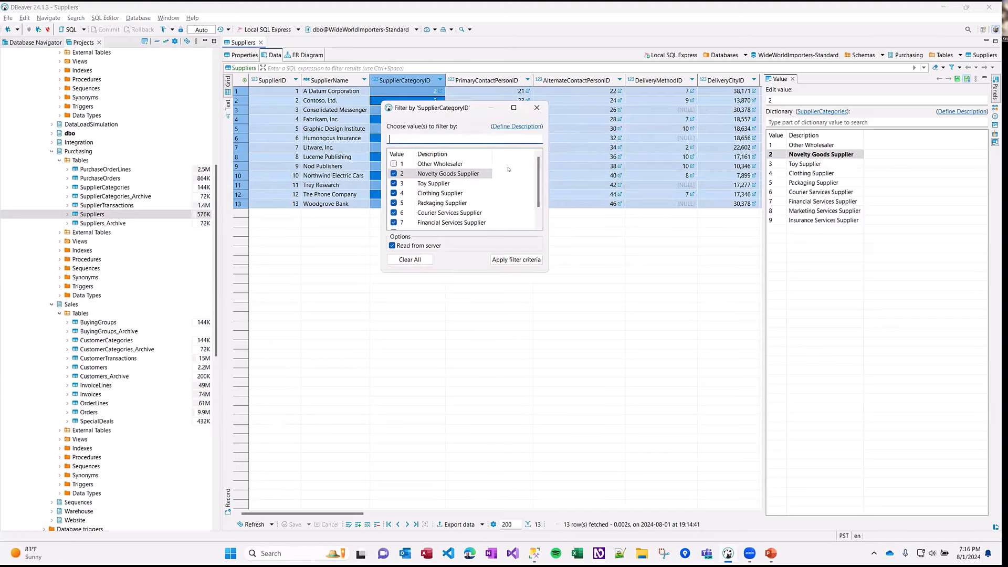
pyautogui.click(394, 163)
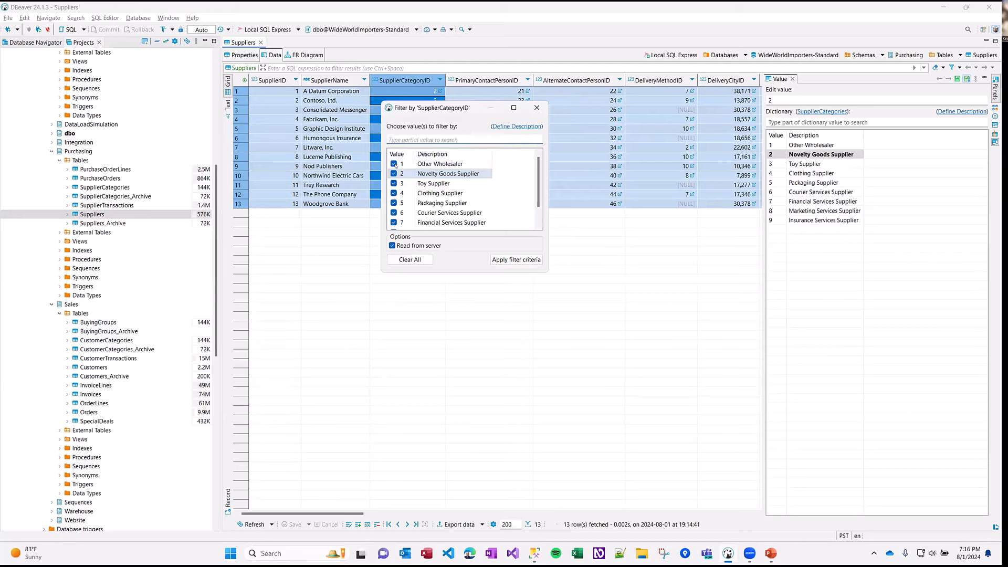
pyautogui.click(394, 164)
pyautogui.click(393, 174)
pyautogui.click(393, 194)
pyautogui.click(394, 204)
pyautogui.click(394, 212)
pyautogui.click(394, 223)
pyautogui.press('space')
pyautogui.scroll(-1, 407, 220)
pyautogui.click(395, 222)
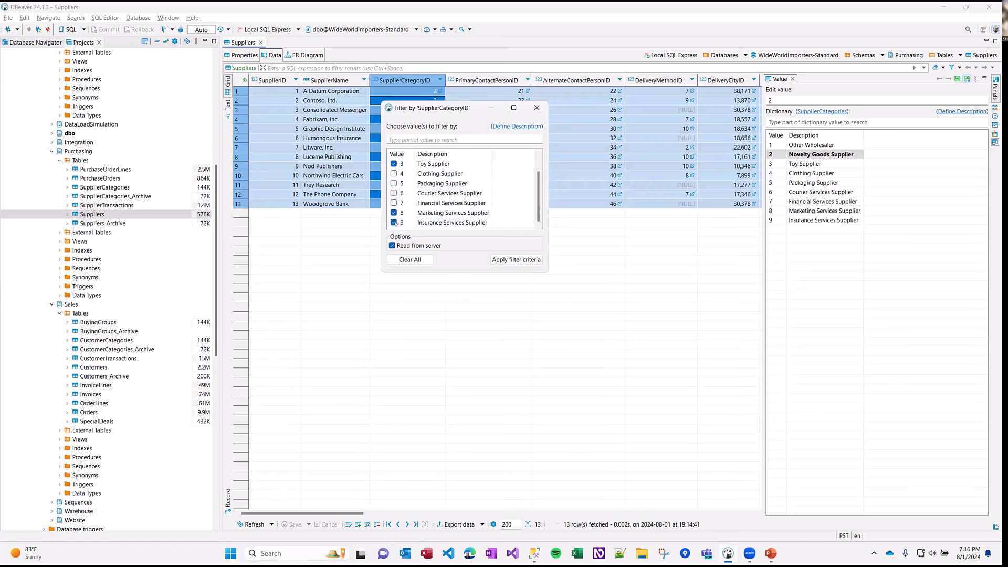
pyautogui.click(393, 212)
pyautogui.click(394, 223)
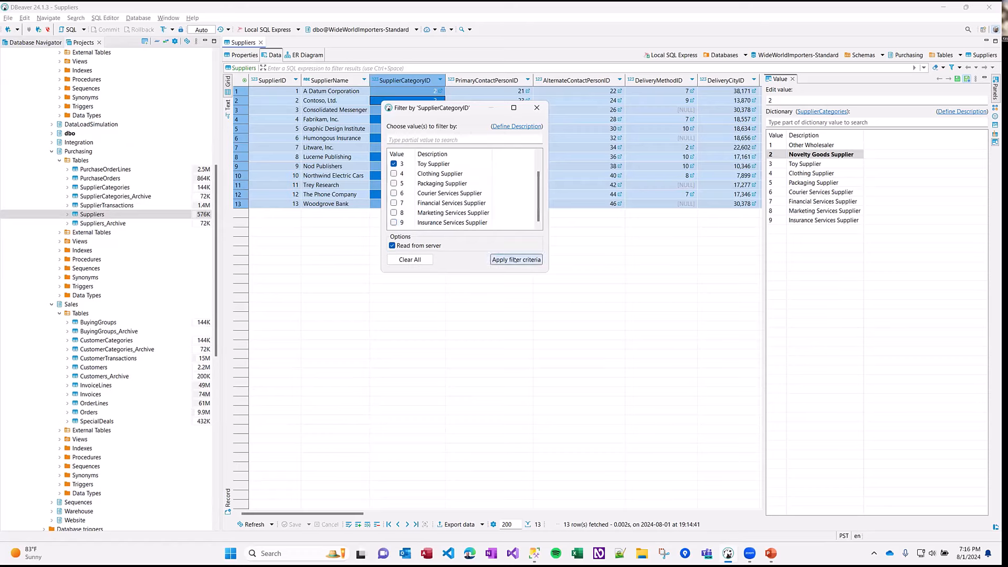
pyautogui.click(515, 260)
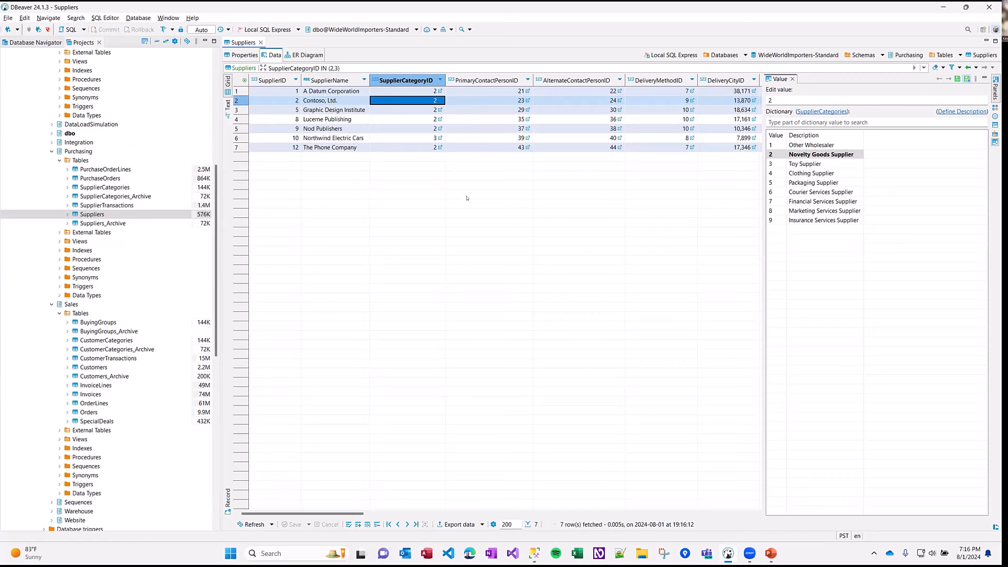
# - Append a "was here" note with a person's first name to the SupplierName of Contoso, Ltd
pyautogui.click(347, 99)
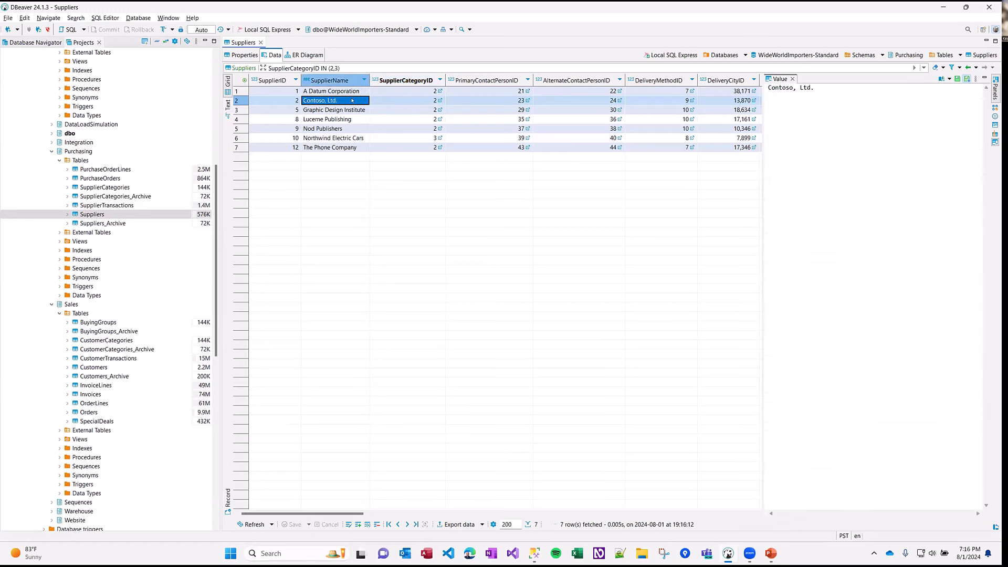
pyautogui.doubleClick(357, 100)
pyautogui.click(361, 99)
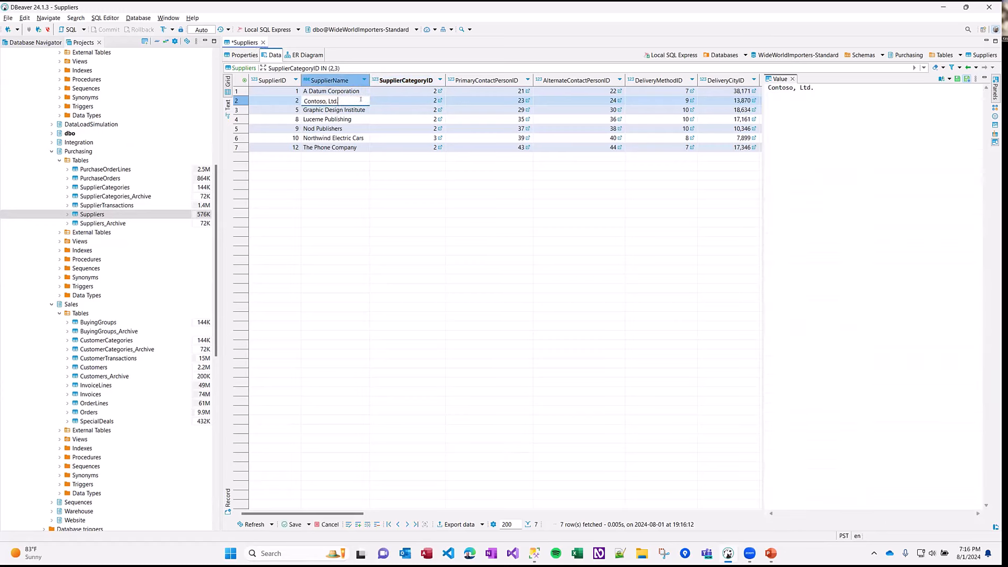
pyautogui.write('Kevin was here')
pyautogui.press('Return')
pyautogui.click(404, 113)
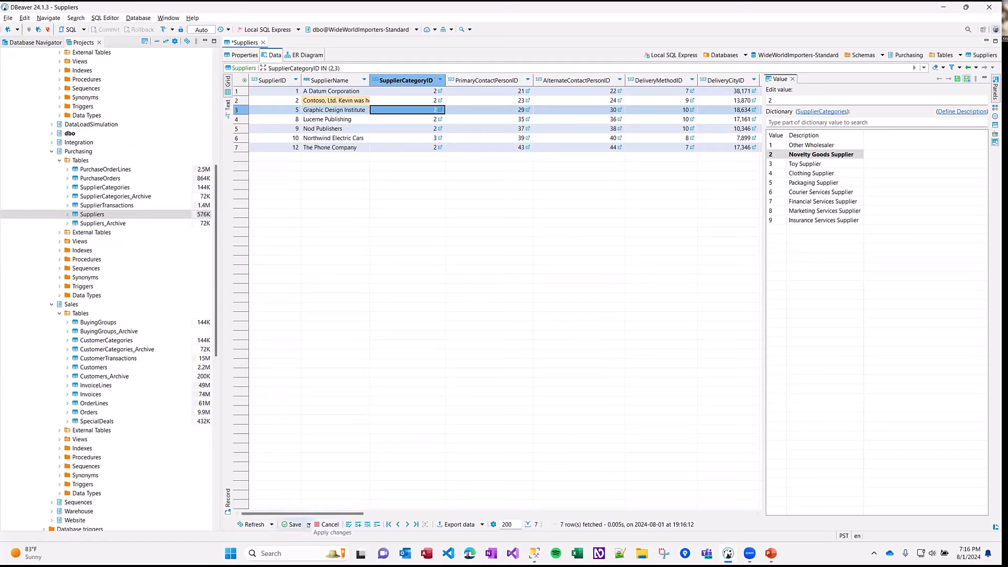
# - Generate the SQL script for the pending SupplierName change, review its full UPDATE statement, and close the preview
pyautogui.click(309, 524)
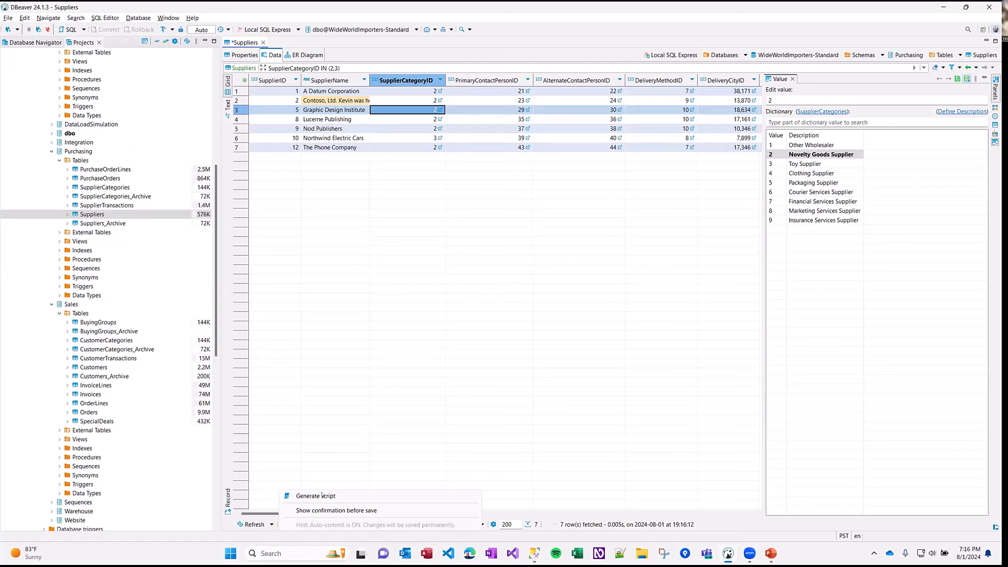
pyautogui.click(321, 496)
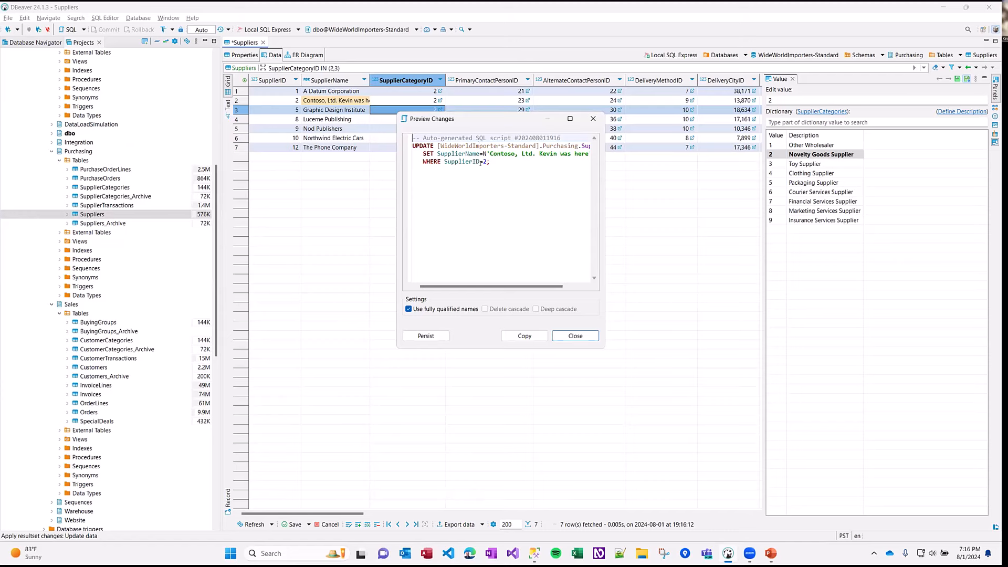
pyautogui.hscroll(2, 579, 193)
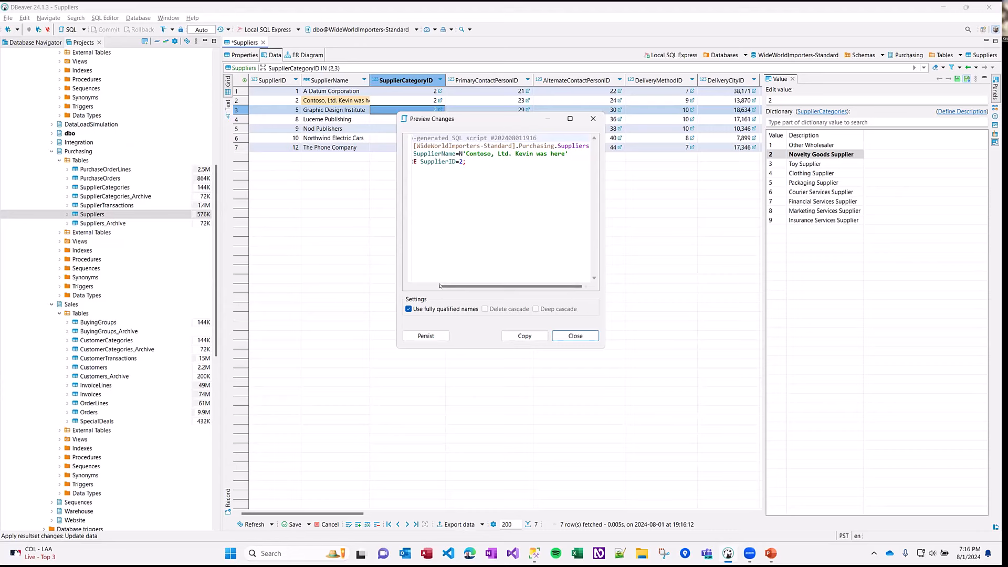
pyautogui.moveTo(464, 286); pyautogui.dragTo(399, 287)
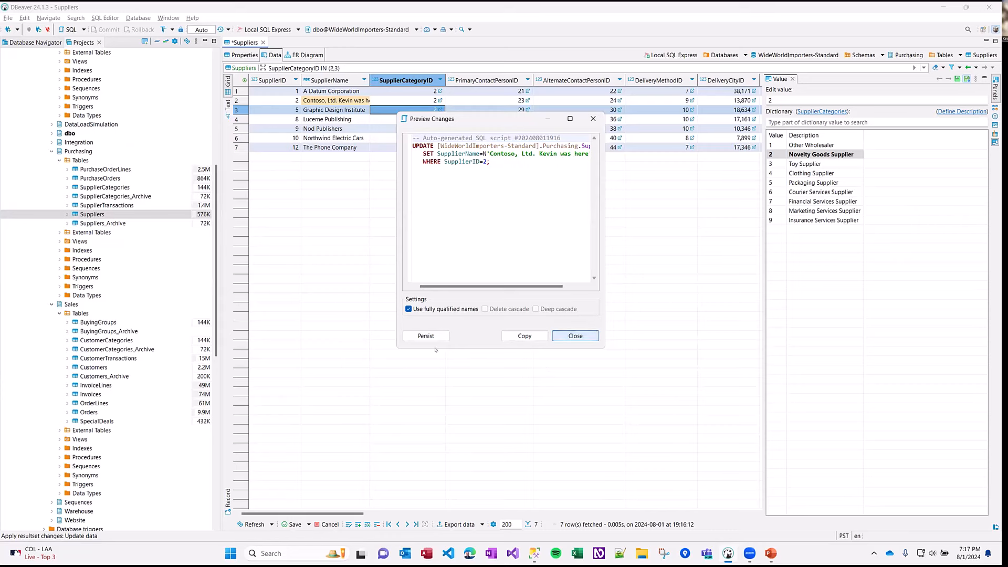
pyautogui.press('Return')
# - Discard the pending SupplierName edit, and try adding a new Suppliers row before rejecting that too
pyautogui.click(328, 524)
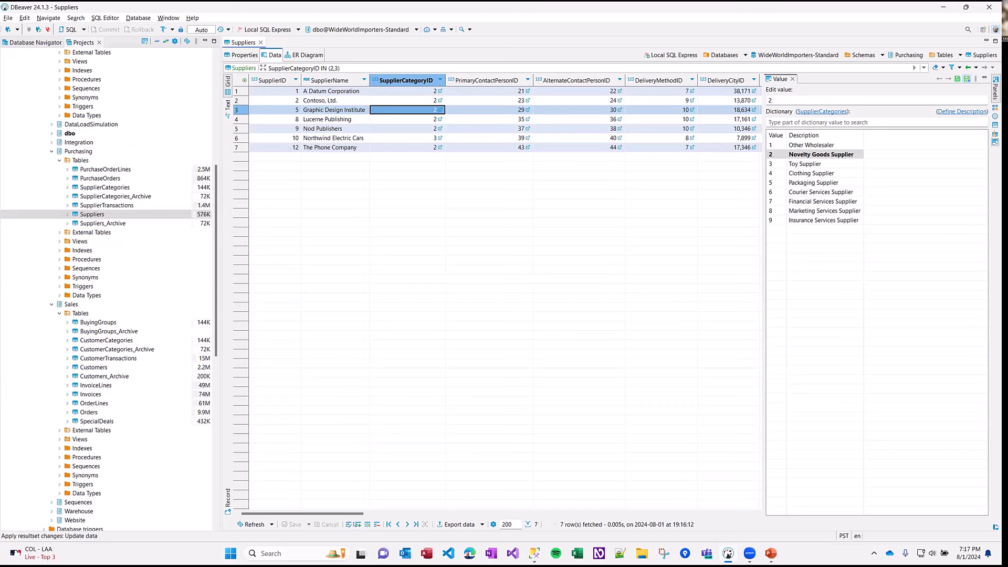
pyautogui.press('alt+Insert')
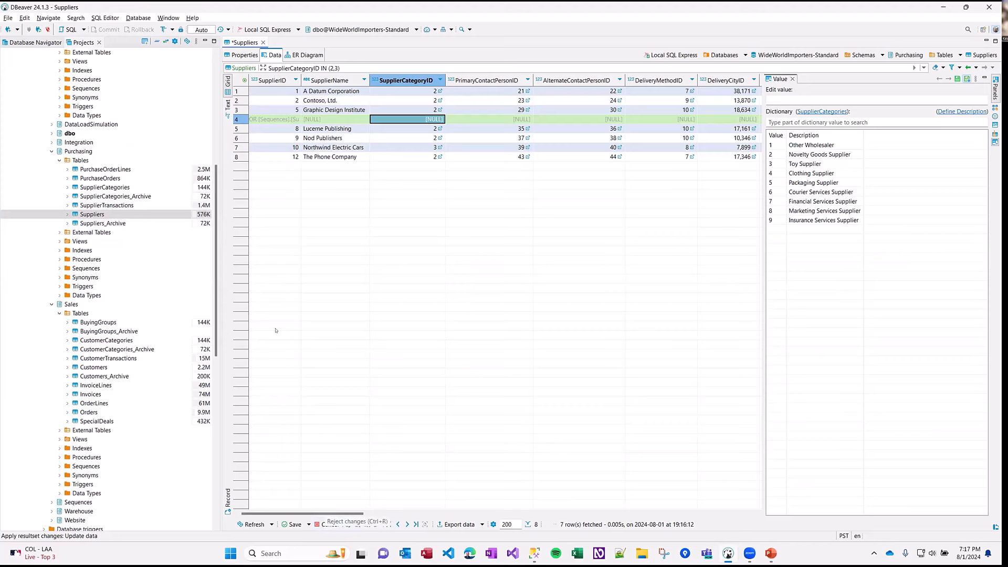
pyautogui.hotkey('ctrl', 'r')
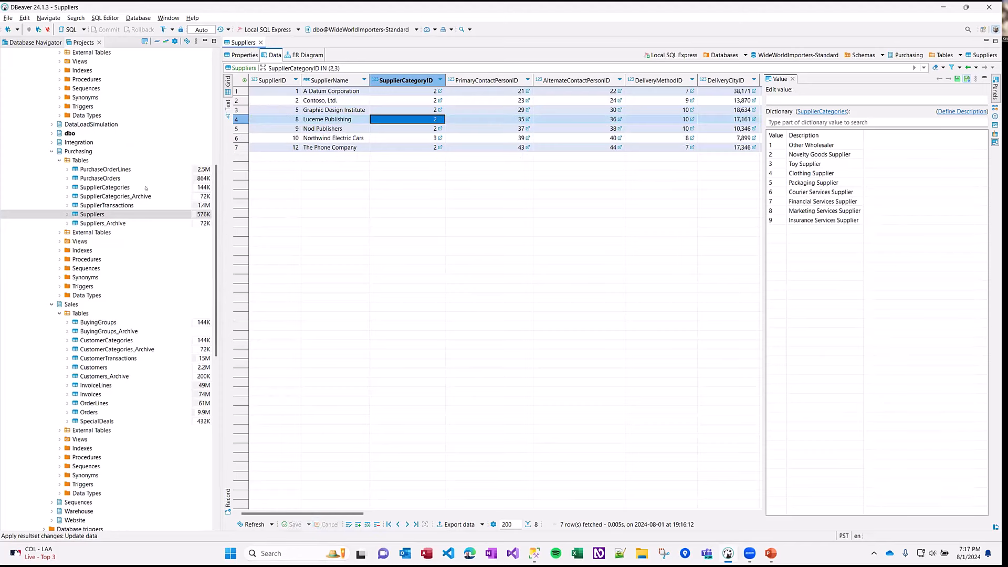
# - Open the Purchasing schema's PurchaseOrders data, calculate its total row count, and step forward row by row
pyautogui.click(133, 179)
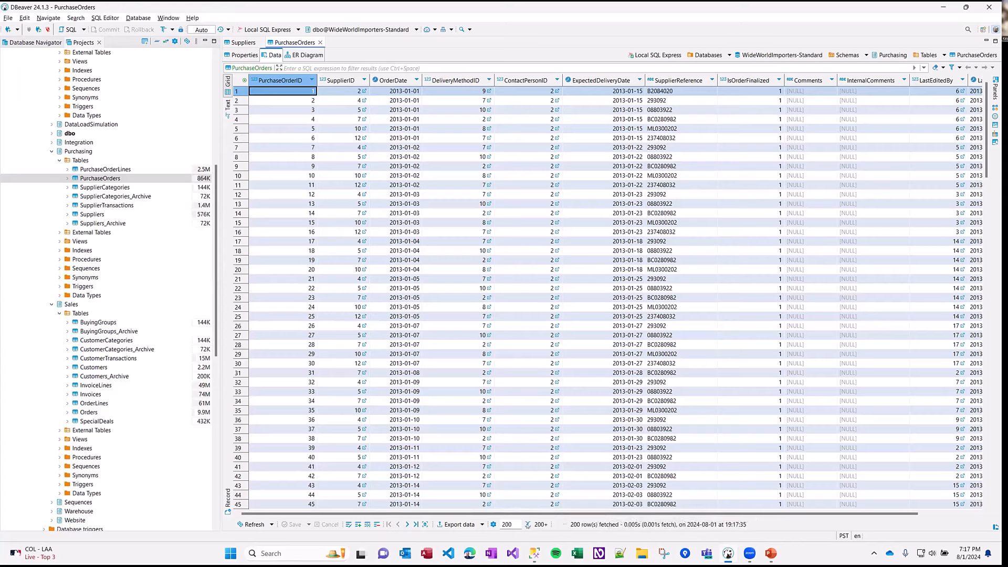
pyautogui.click(537, 524)
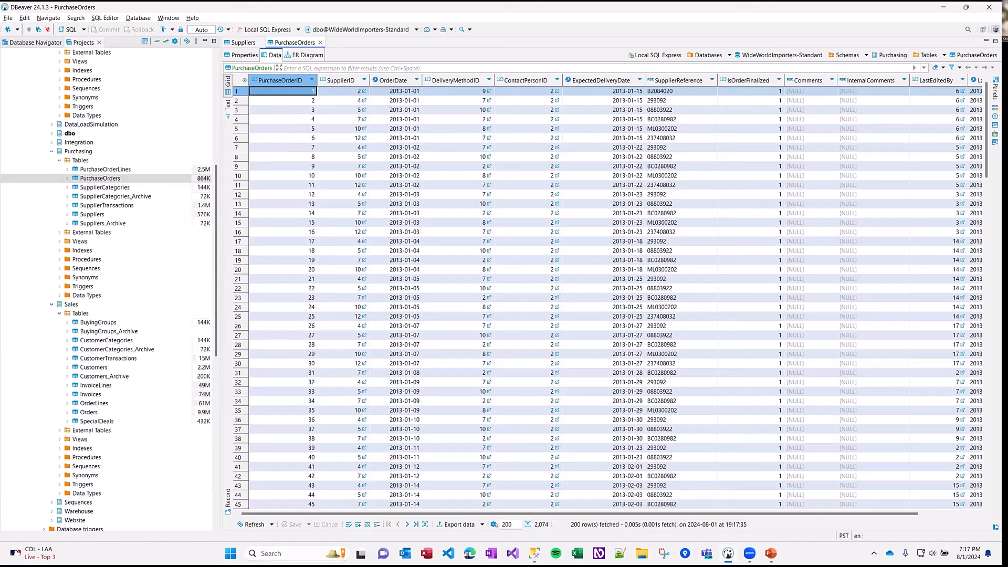
pyautogui.click(407, 524)
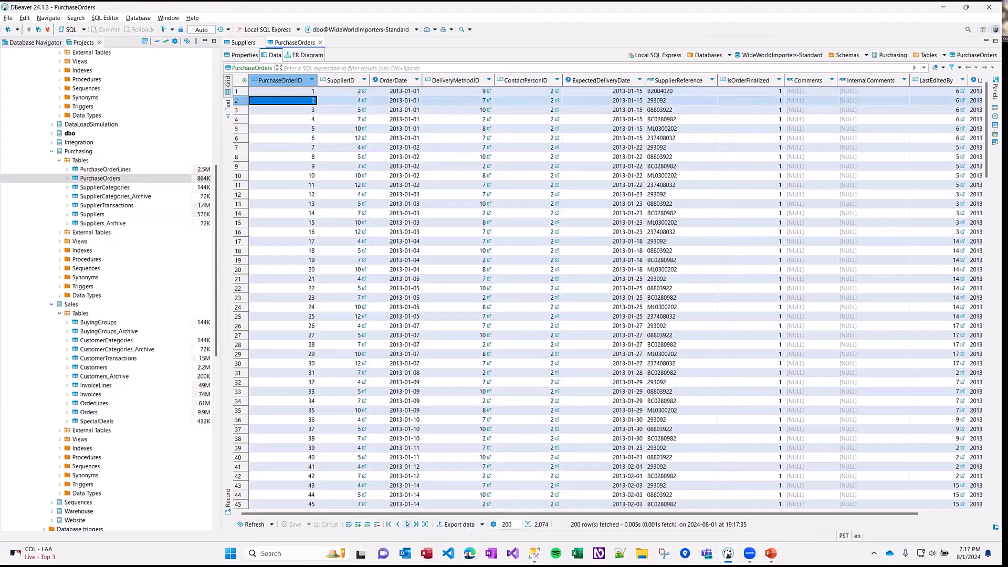
pyautogui.click(407, 524)
pyautogui.click(406, 524)
pyautogui.click(406, 524)
# - Jump repeatedly to the last loaded PurchaseOrders row to fetch further pages, as far as row 1200
pyautogui.click(416, 524)
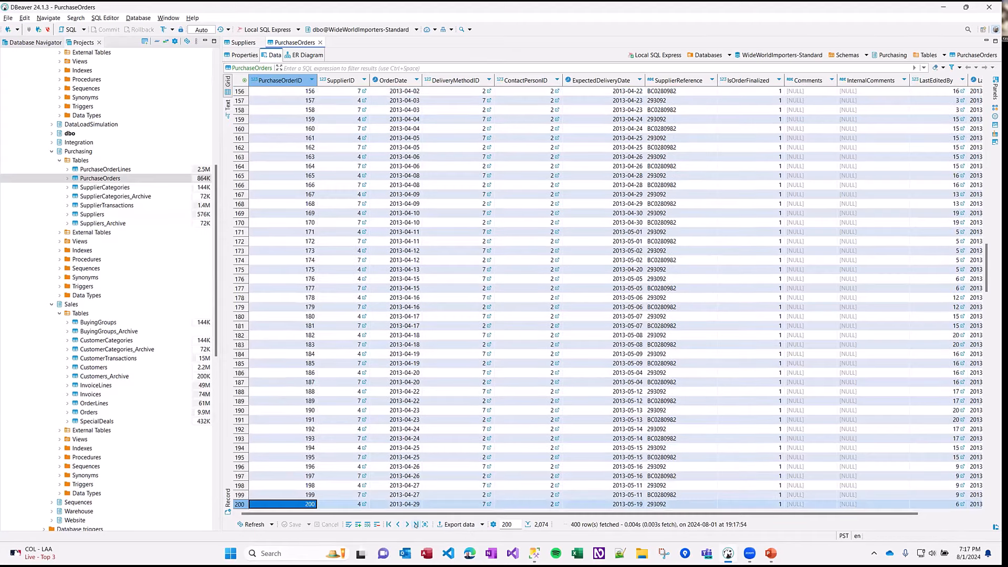
pyautogui.click(416, 524)
pyautogui.click(416, 524)
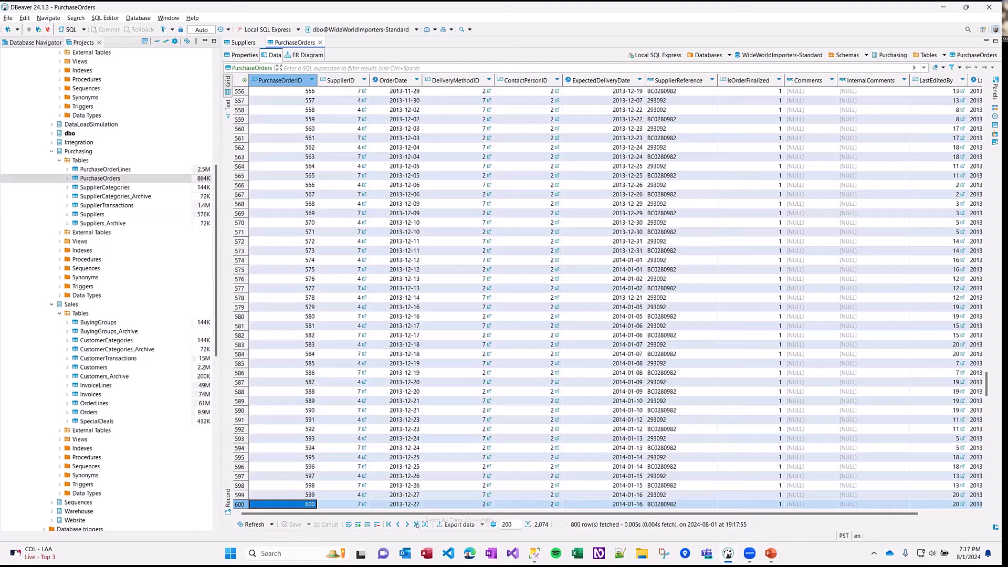
pyautogui.click(416, 524)
pyautogui.click(416, 524)
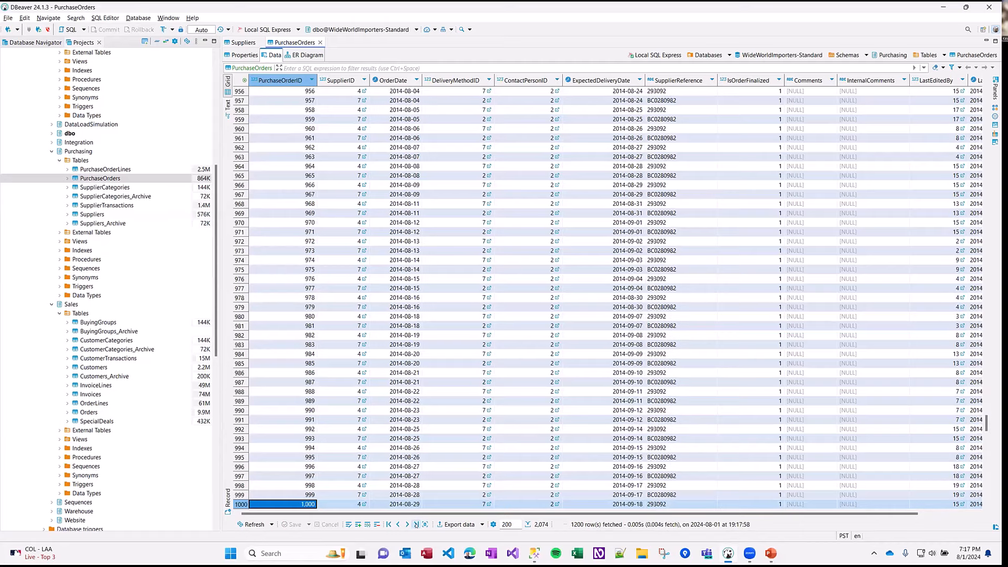
pyautogui.click(415, 525)
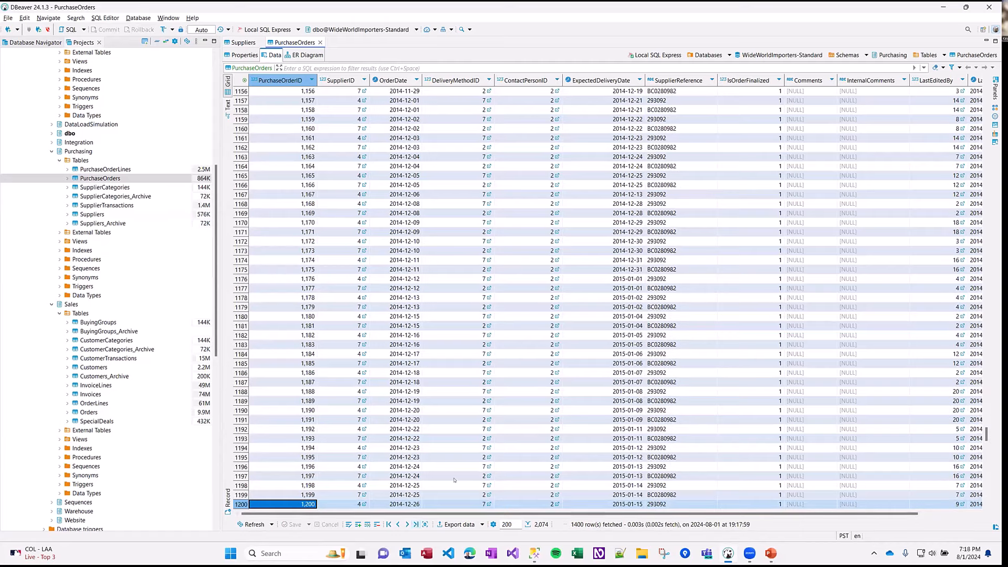
# - Show the PurchaseOrders row with PurchaseOrderID 1,188 as a single record and select its IsOrderFinalized field
pyautogui.click(512, 524)
pyautogui.click(321, 393)
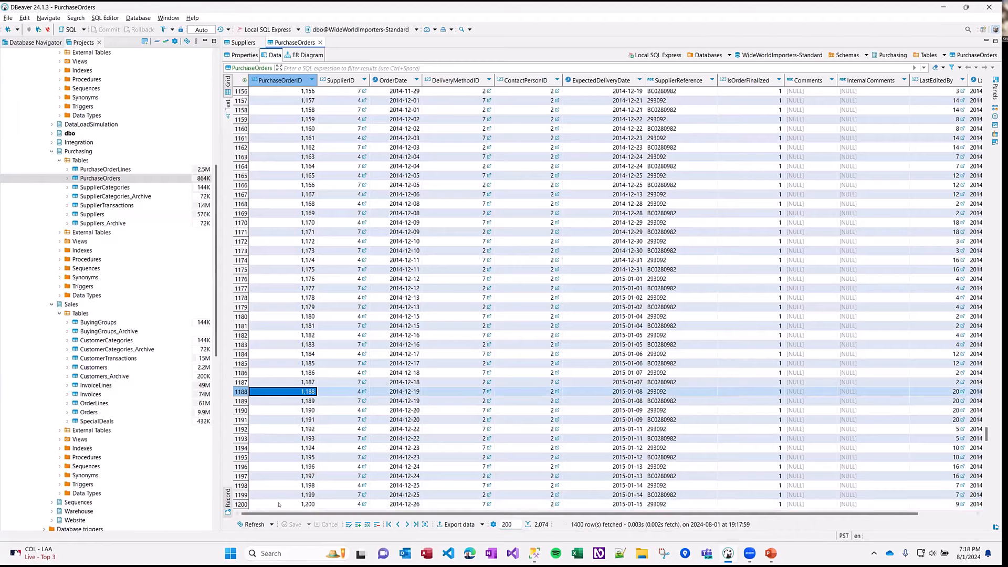
pyautogui.press('Tab')
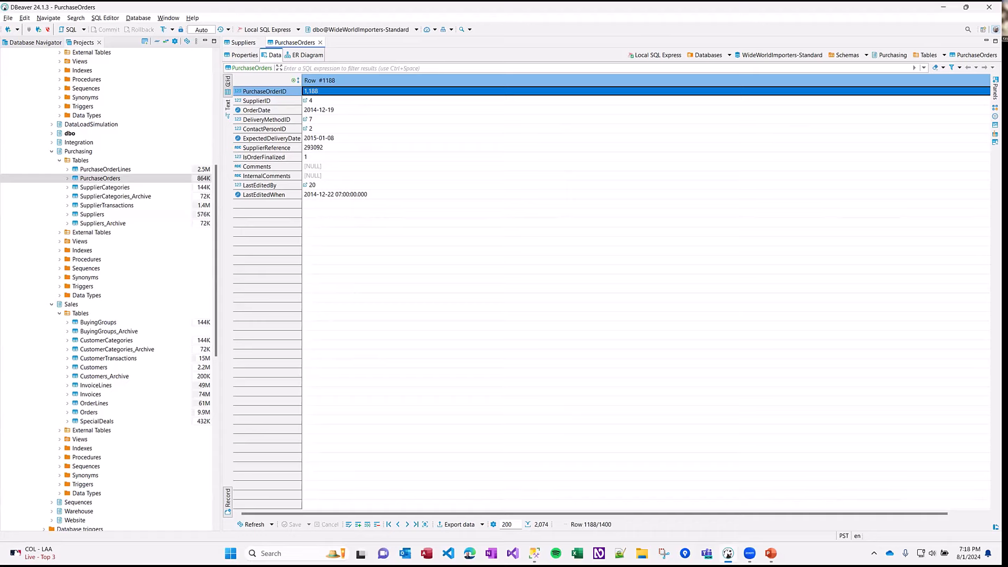
pyautogui.click(245, 55)
pyautogui.click(274, 55)
pyautogui.click(336, 157)
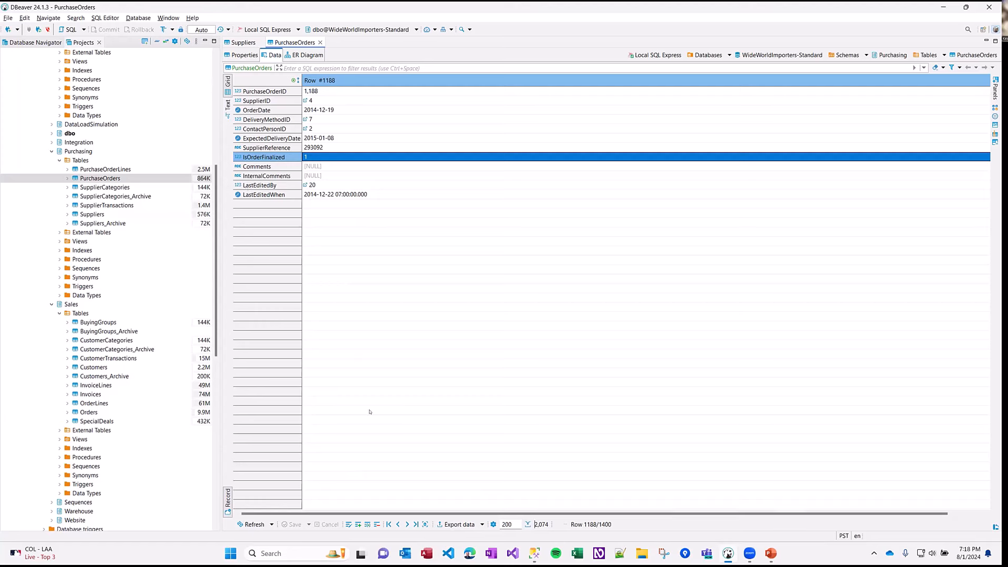
# - Request fetching all PurchaseOrders rows but decline the confirmation, and refresh the loaded data instead
pyautogui.click(425, 524)
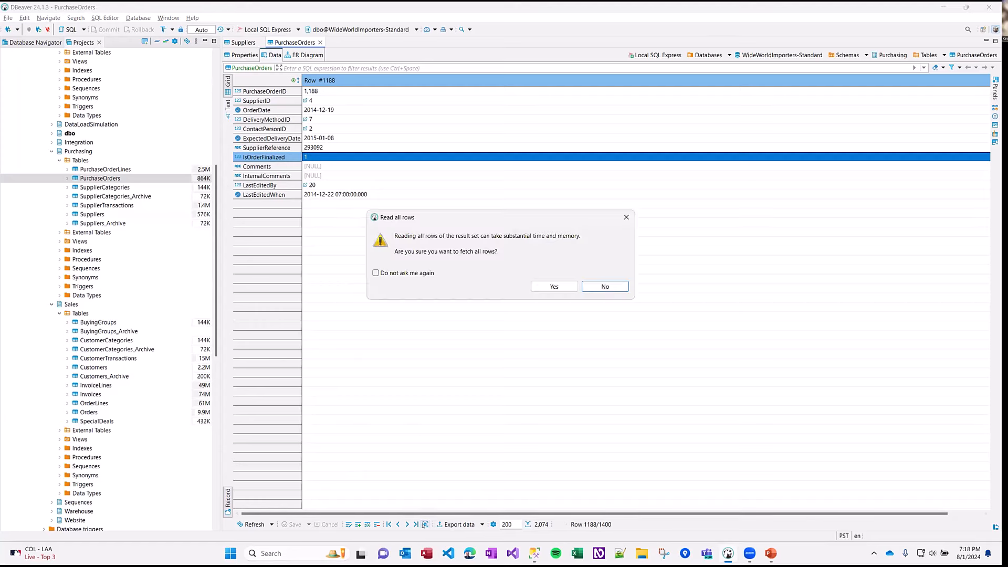
pyautogui.click(605, 286)
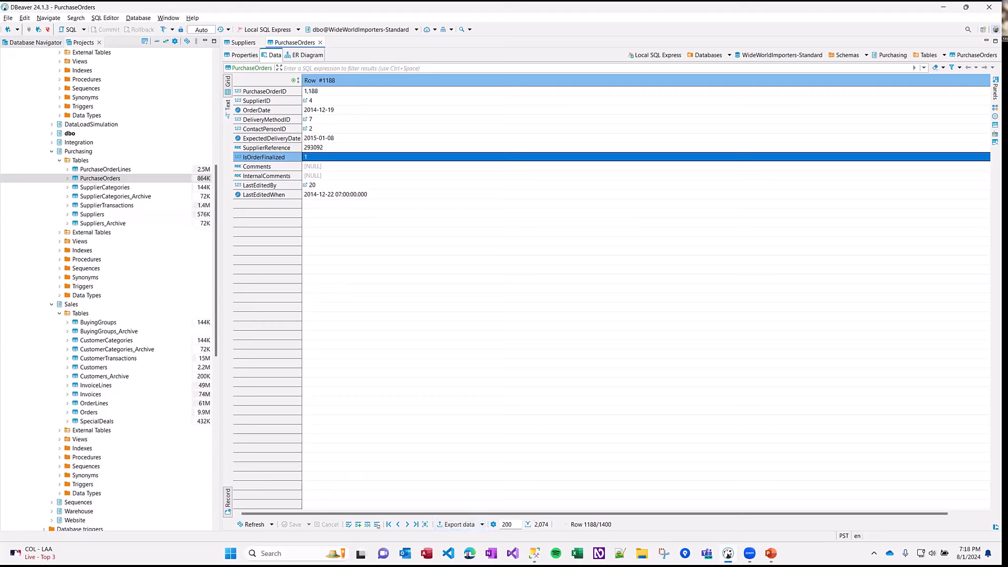
pyautogui.click(255, 525)
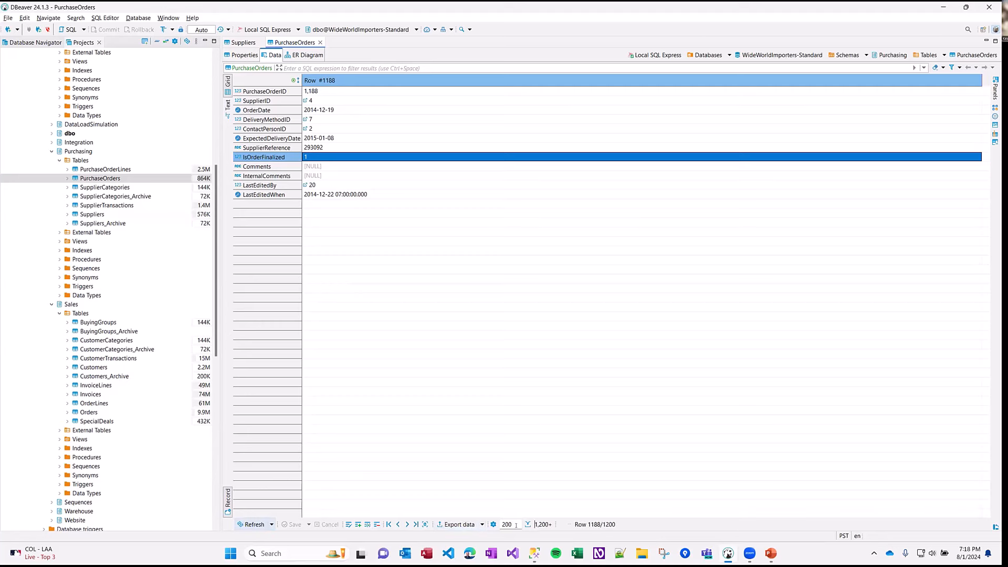
# - Toggle the sort order of the record's fields, check the text presentation against the grid, and close PurchaseOrders
pyautogui.click(296, 80)
pyautogui.click(296, 80)
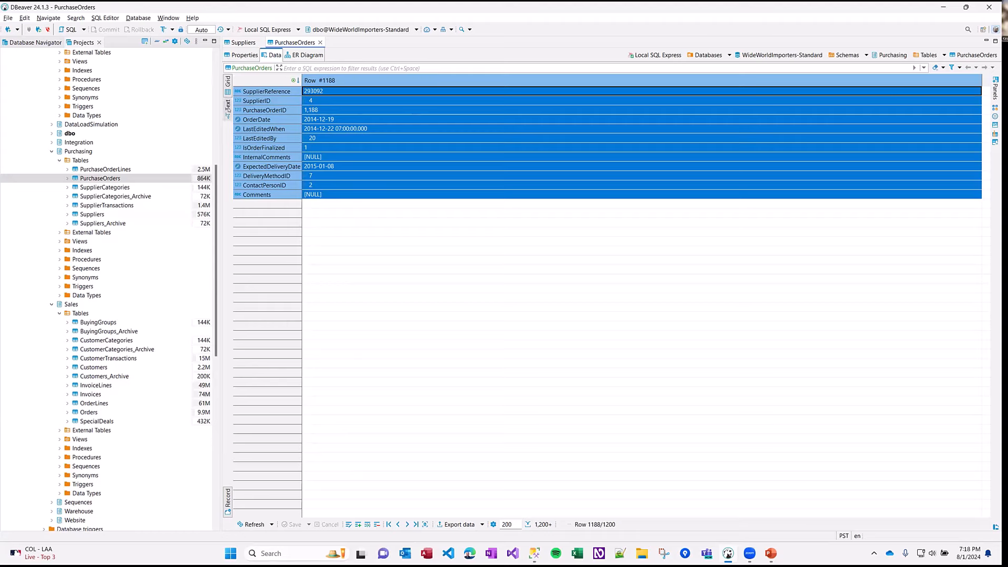
pyautogui.click(227, 105)
pyautogui.click(227, 82)
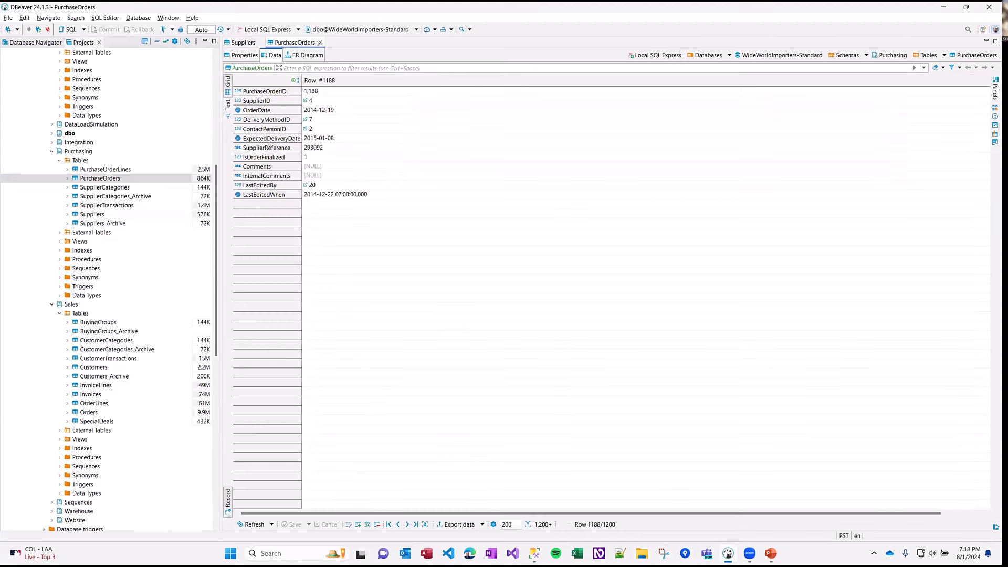
pyautogui.click(319, 43)
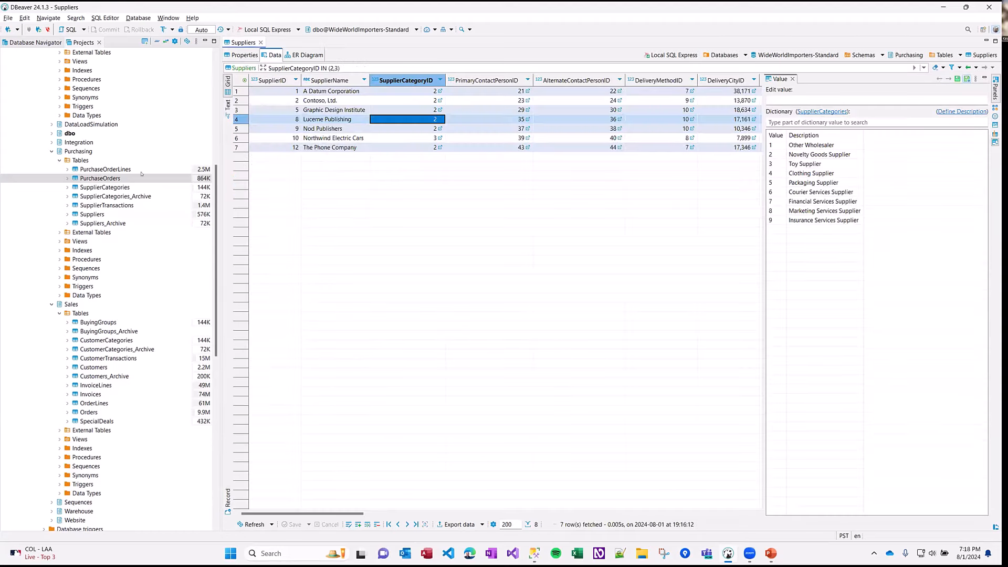
# - Close the filtered Suppliers data, reopen the Suppliers table, and display its first row as a single record
pyautogui.click(92, 215)
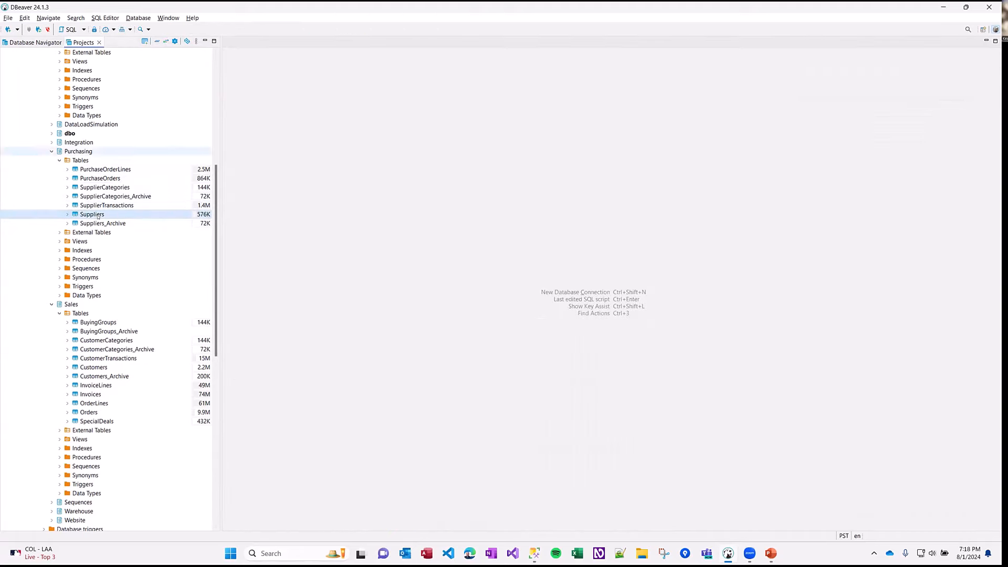
pyautogui.click(260, 43)
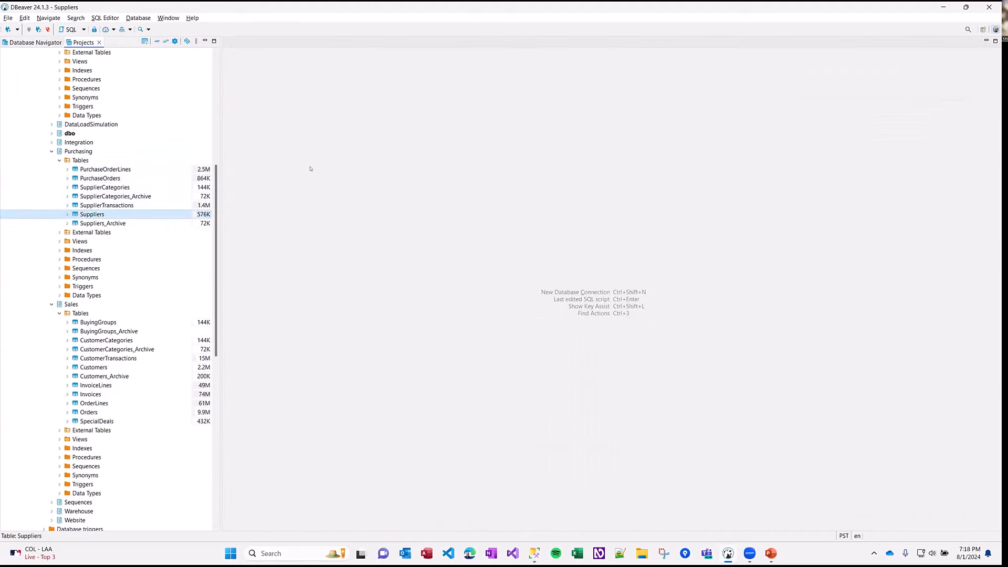
pyautogui.press('Return')
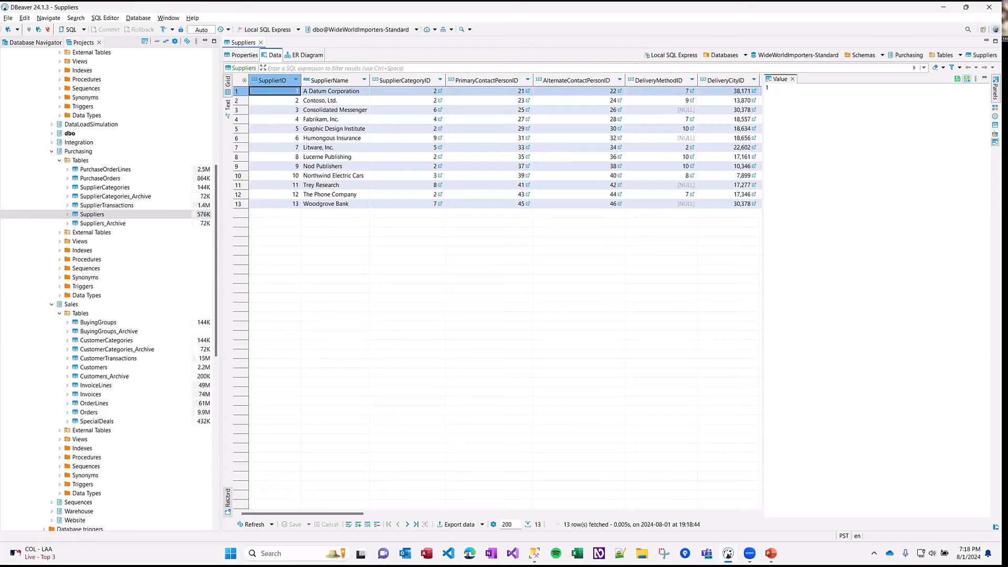
pyautogui.click(228, 497)
pyautogui.click(228, 497)
pyautogui.click(228, 498)
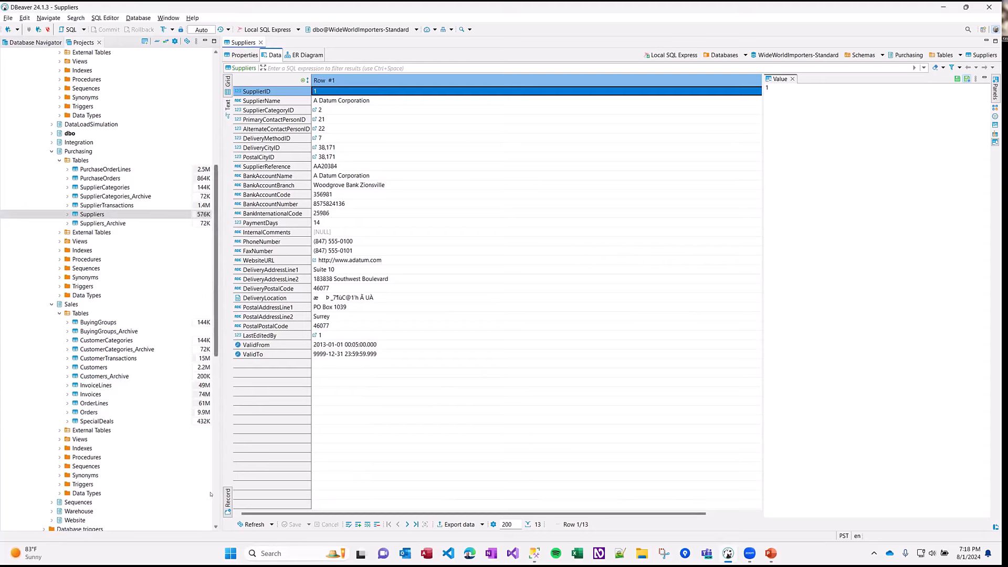
# - Display the Lucerne Publishing row as a single record, return to the full grid, and close the Suppliers table
pyautogui.scroll(-15, 211, 494)
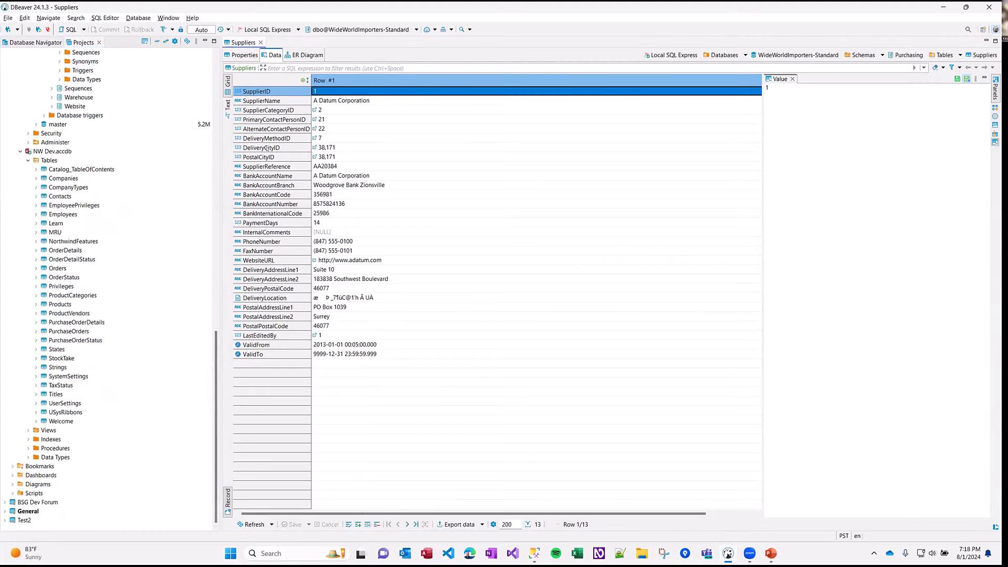
pyautogui.press('Tab')
pyautogui.click(246, 157)
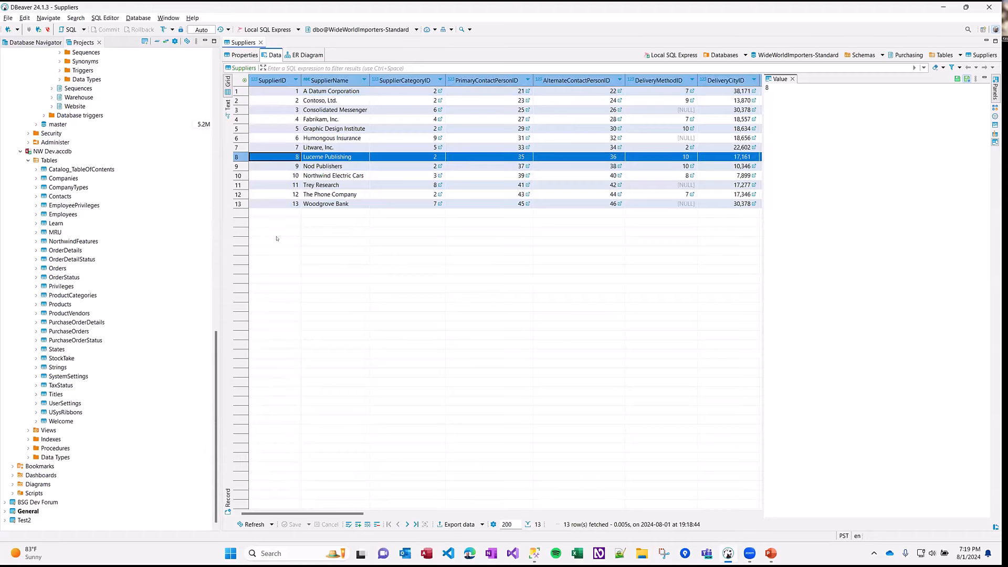
pyautogui.click(228, 497)
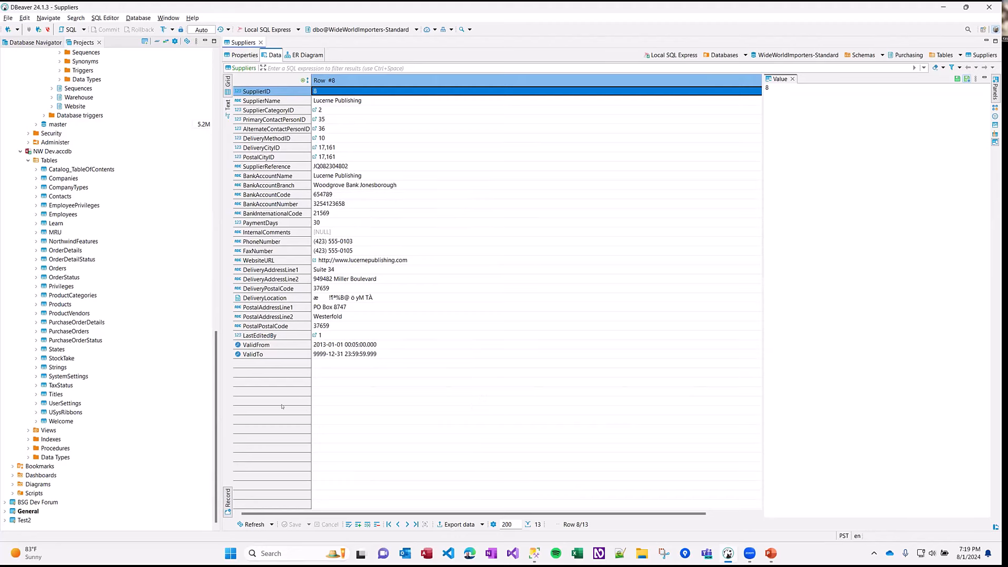
pyautogui.click(227, 498)
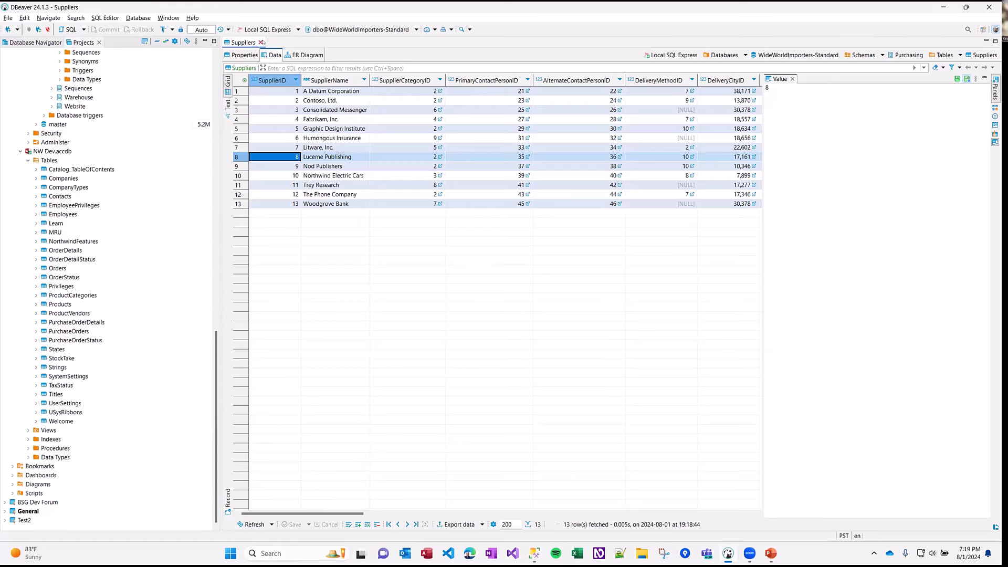
pyautogui.click(260, 43)
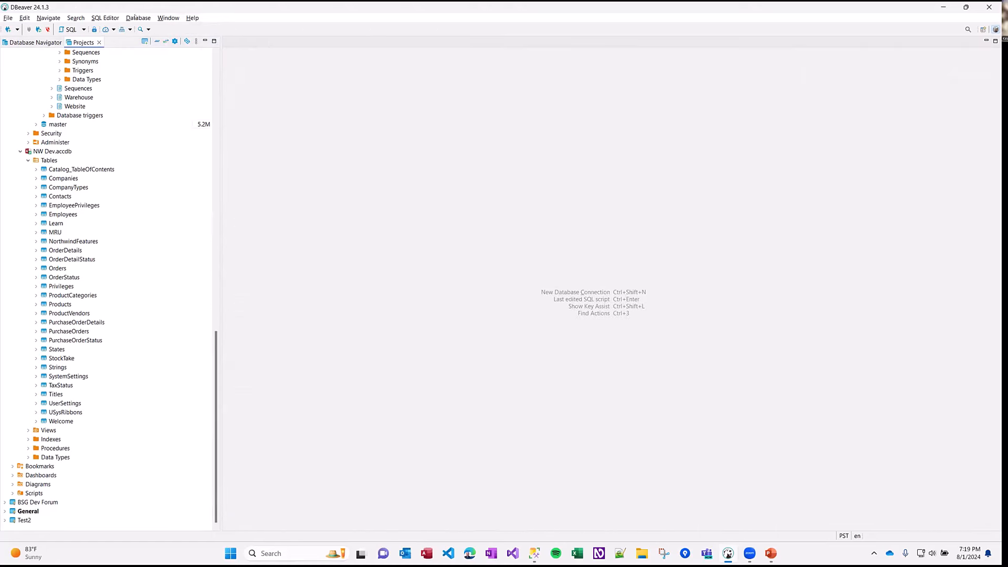
# - Open an SQL console on the Local SQL Express connection and begin the query with SELECT * FROM
pyautogui.click(83, 29)
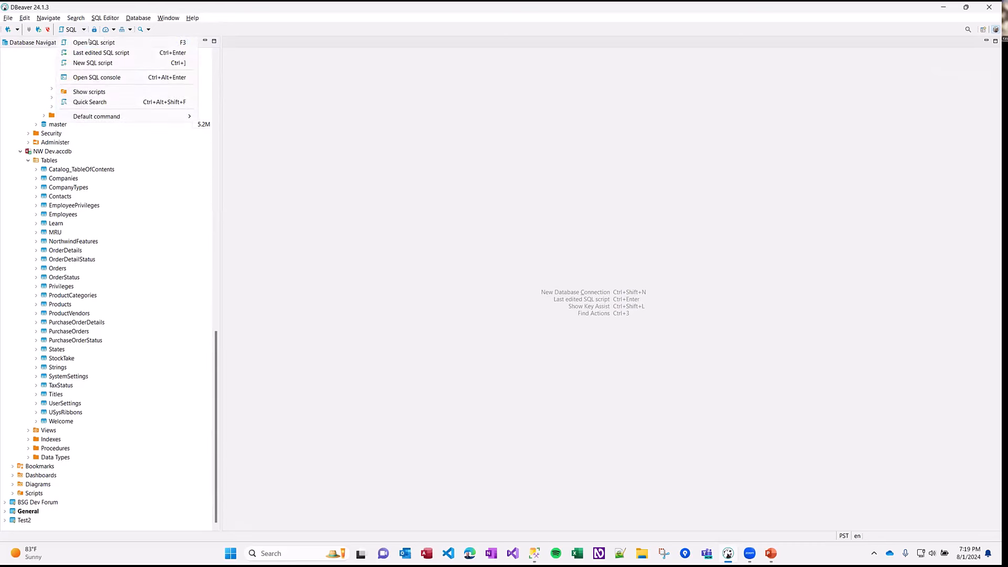
pyautogui.click(91, 78)
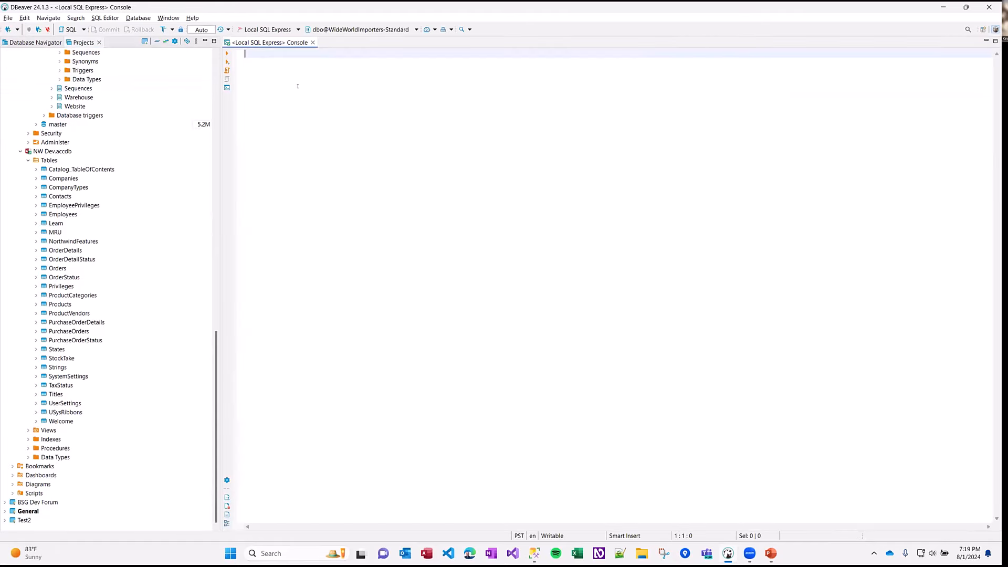
pyautogui.write('s')
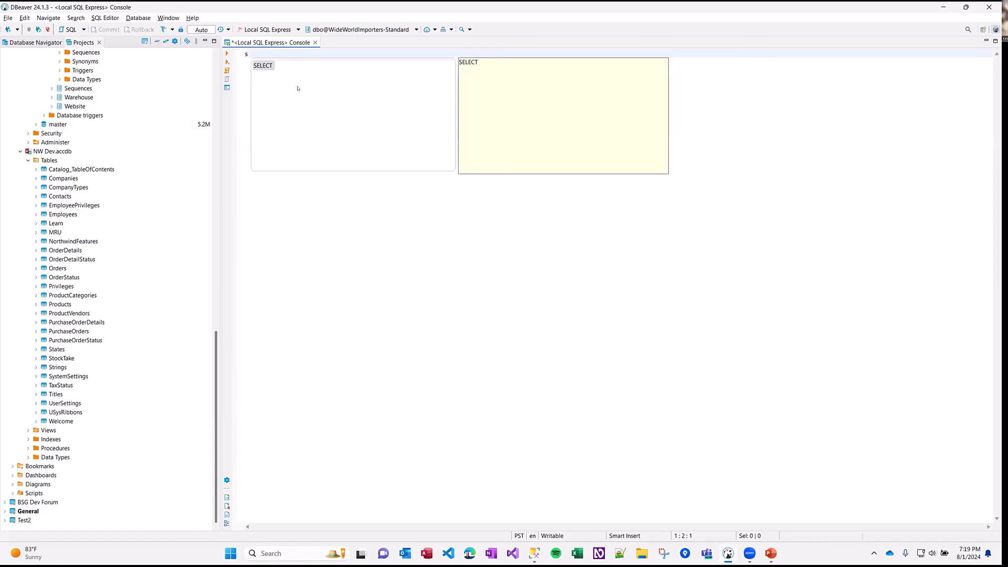
pyautogui.press('Return')
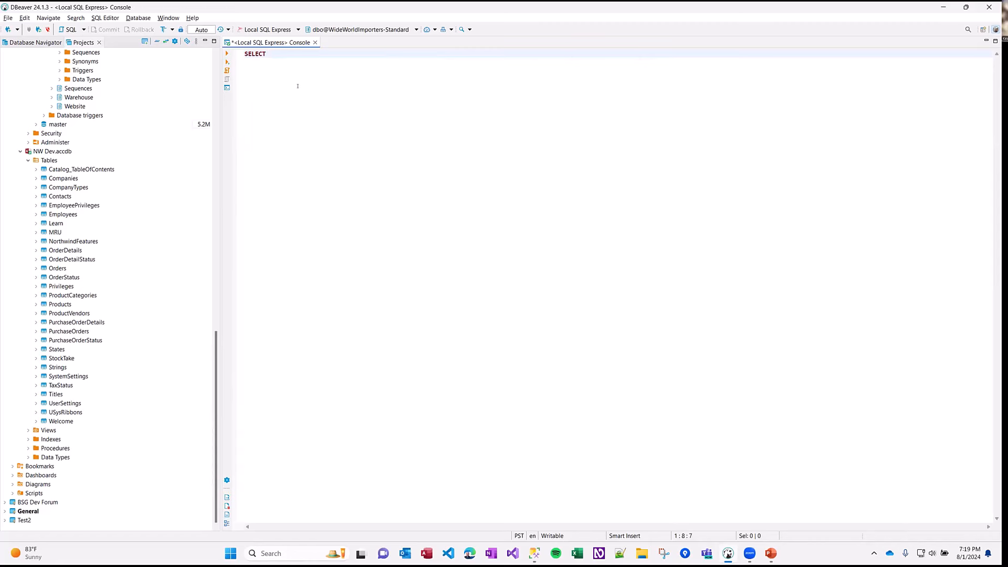
pyautogui.write('* f')
pyautogui.press('Return')
# - Complete the query with the source table Purchasing.Suppliers aliased as s, and run it
pyautogui.write('p')
pyautogui.press('Return')
pyautogui.write('.')
pyautogui.press('Down')
pyautogui.press('Down')
pyautogui.press('Down')
pyautogui.press('Down')
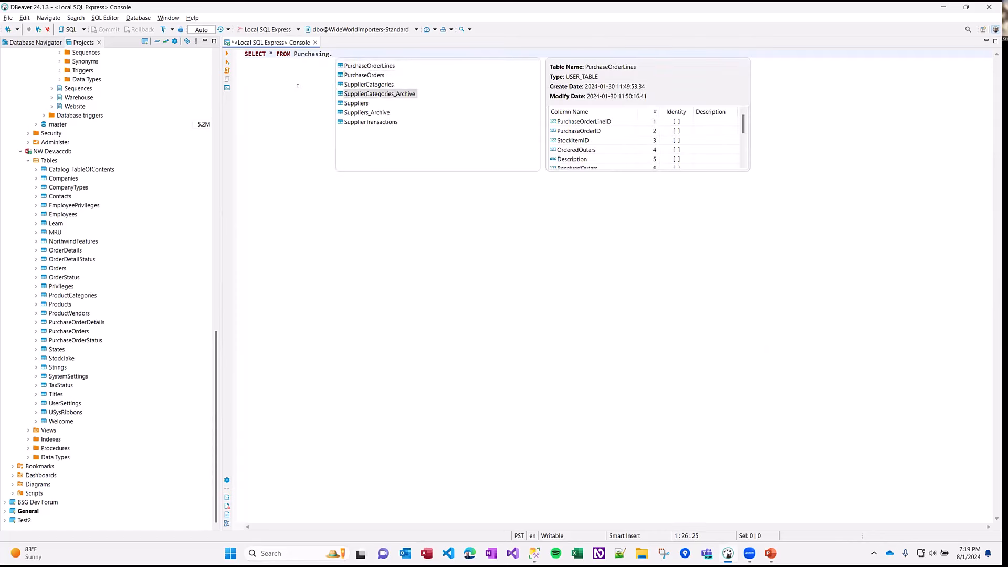
pyautogui.press('Return')
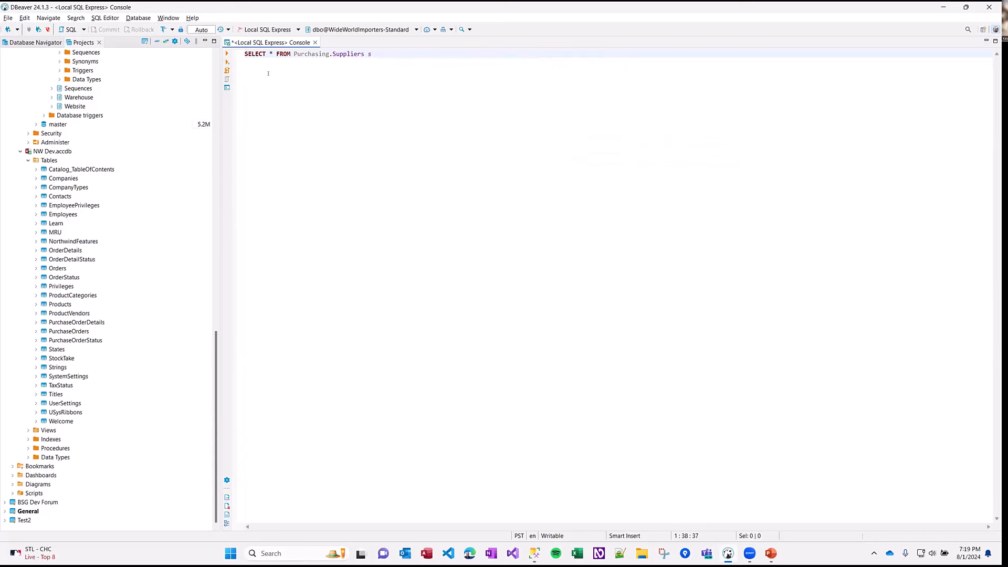
pyautogui.hotkey('ctrl', 'Return')
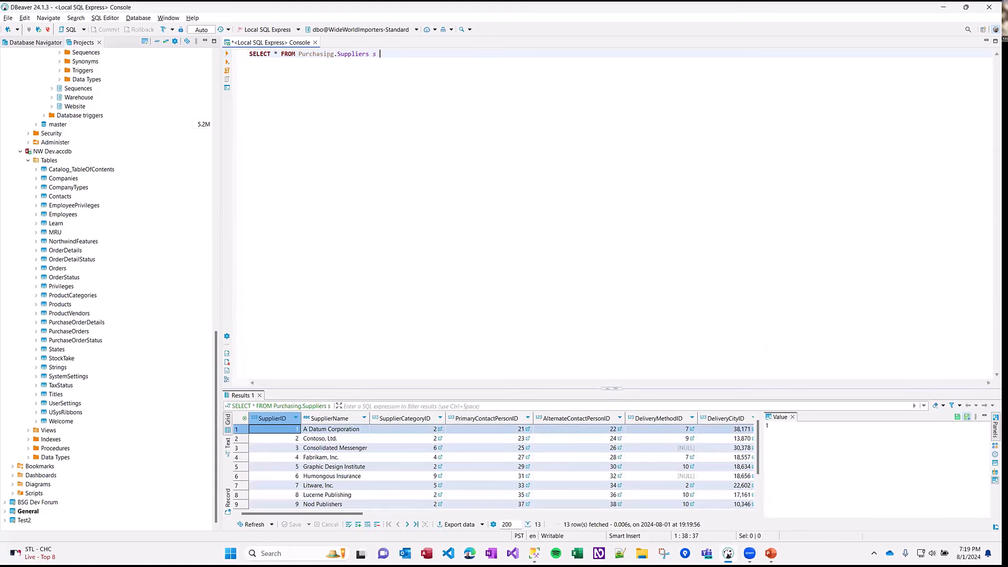
# - Replace the asterisk in the query with the columns s.SupplierID, s.SupplierName
pyautogui.click(278, 55)
pyautogui.press('BackSpace')
pyautogui.write('s.')
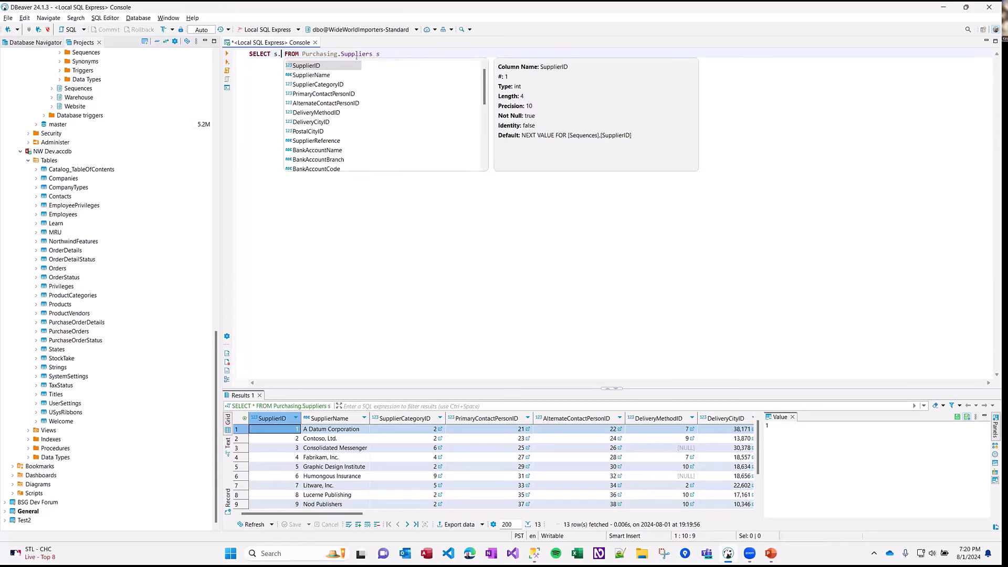
pyautogui.press('Return')
pyautogui.write('m')
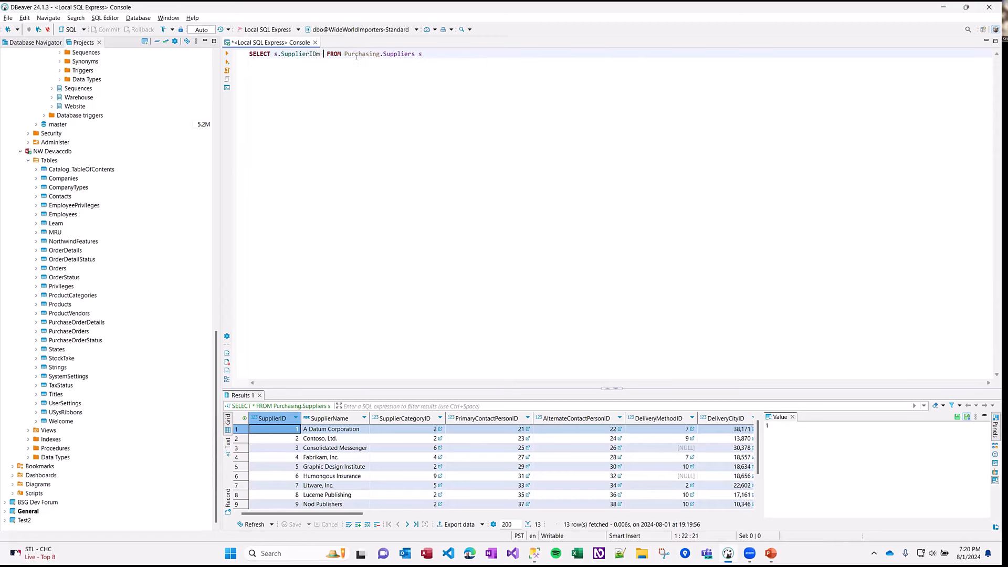
pyautogui.press('BackSpace')
pyautogui.press('BackSpace')
pyautogui.write(', s.')
pyautogui.press('Down')
pyautogui.press('Return')
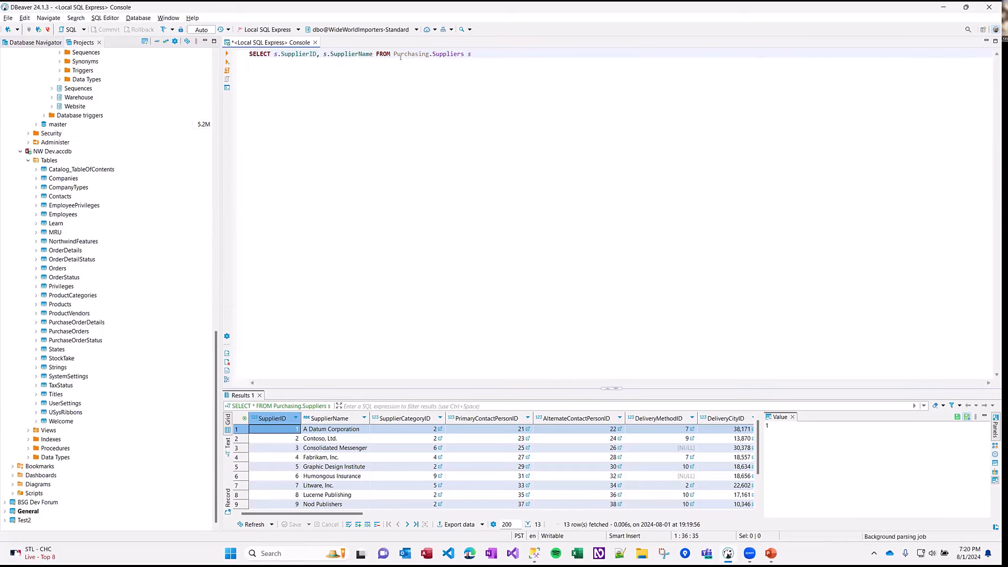
# - Run the query that selects the supplier ID and supplier name
pyautogui.moveTo(475, 54); pyautogui.dragTo(241, 51)
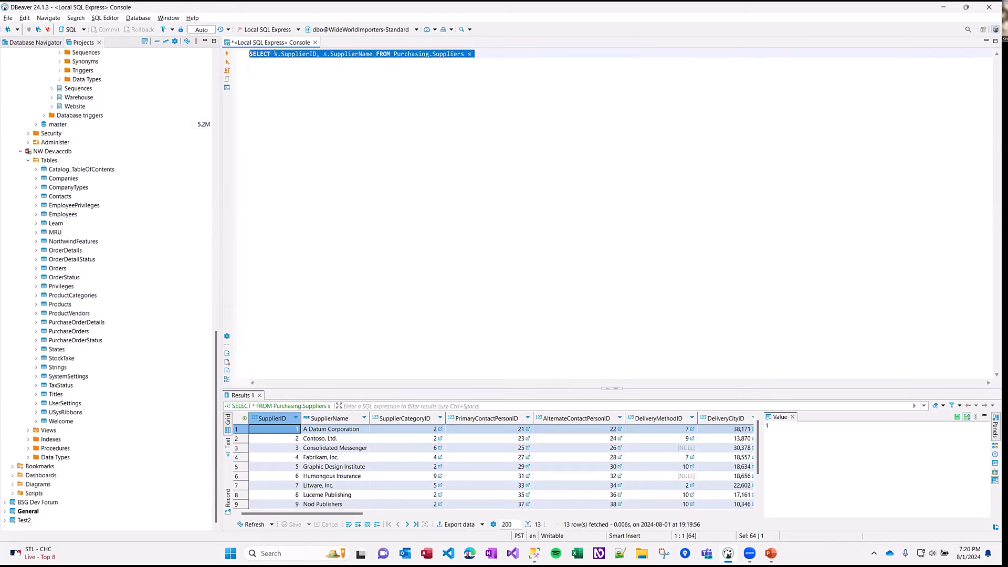
pyautogui.click(267, 54)
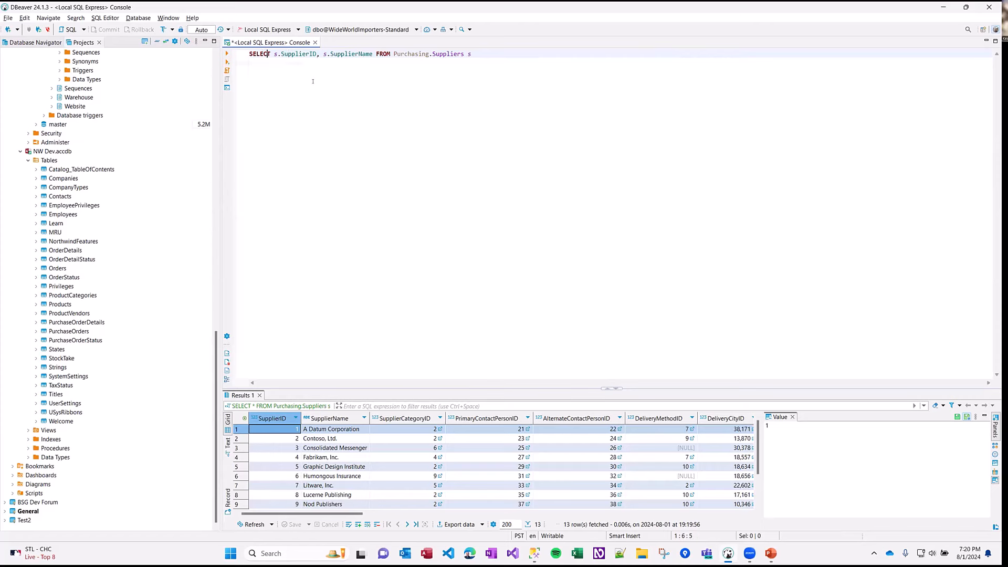
pyautogui.hotkey('ctrl', 'Return')
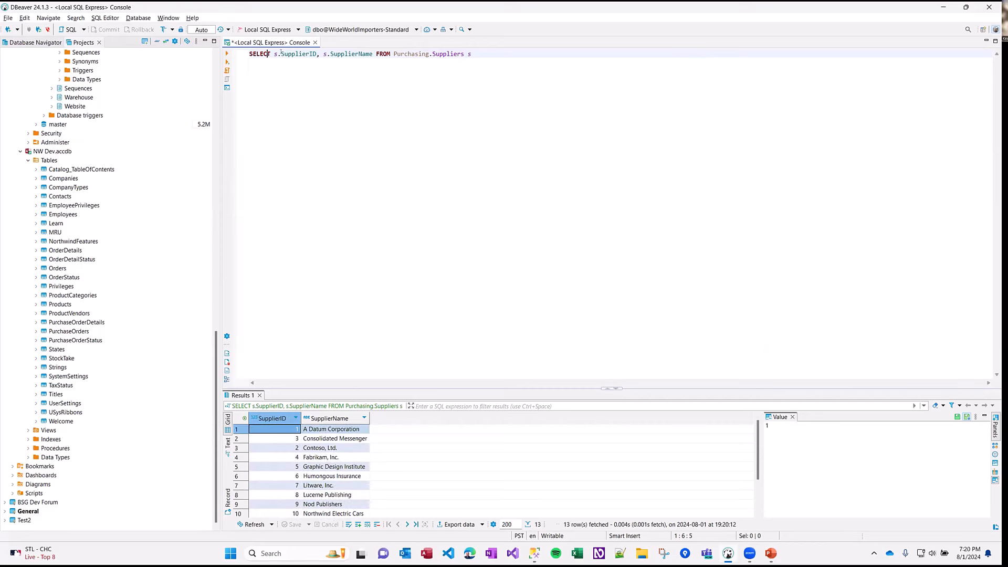
# - Replace the two selected columns with s.* and expand it into the full list of Suppliers columns
pyautogui.moveTo(376, 54); pyautogui.dragTo(274, 54)
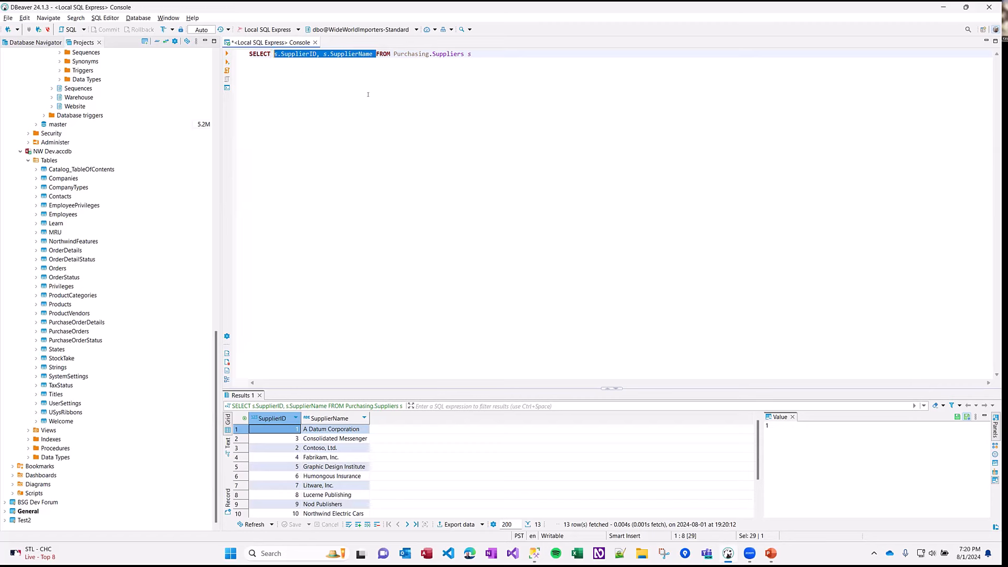
pyautogui.write('*')
pyautogui.press('BackSpace')
pyautogui.write('s.')
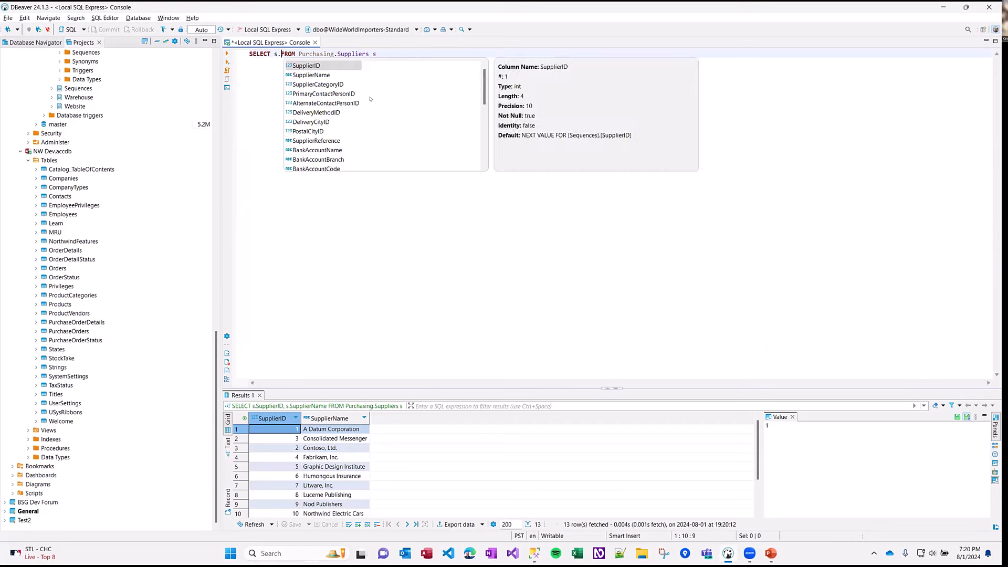
pyautogui.press('Escape')
pyautogui.write('*')
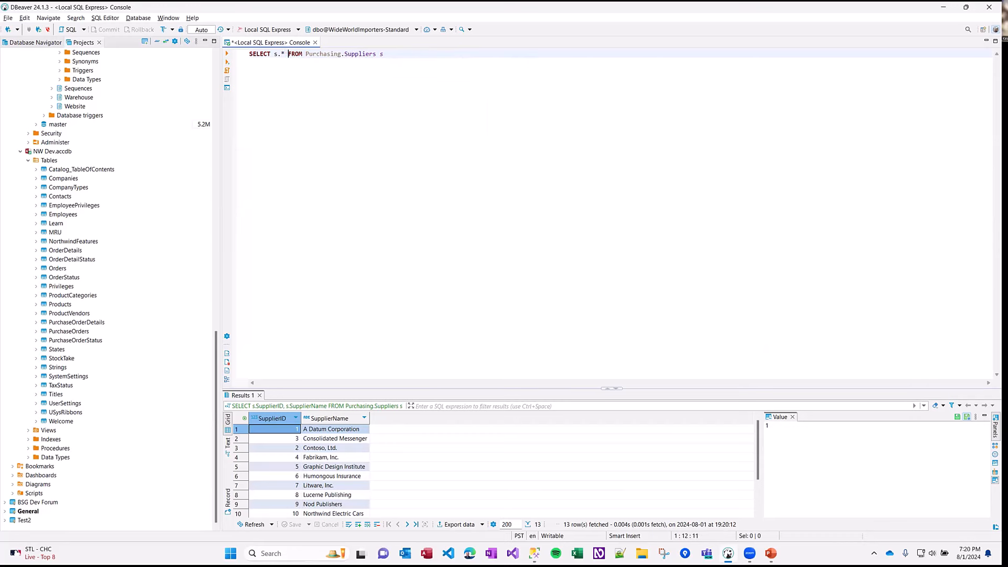
pyautogui.press('Left')
pyautogui.press('Tab')
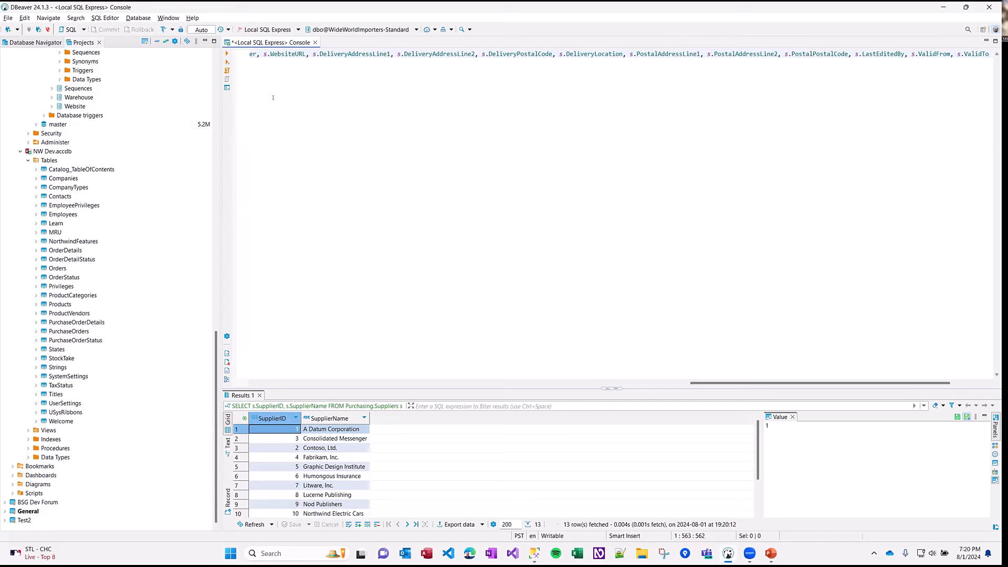
# - Apply Format SQL to the expanded query so that each column sits on its own line
pyautogui.moveTo(721, 381); pyautogui.dragTo(335, 101)
pyautogui.rightClick(347, 85)
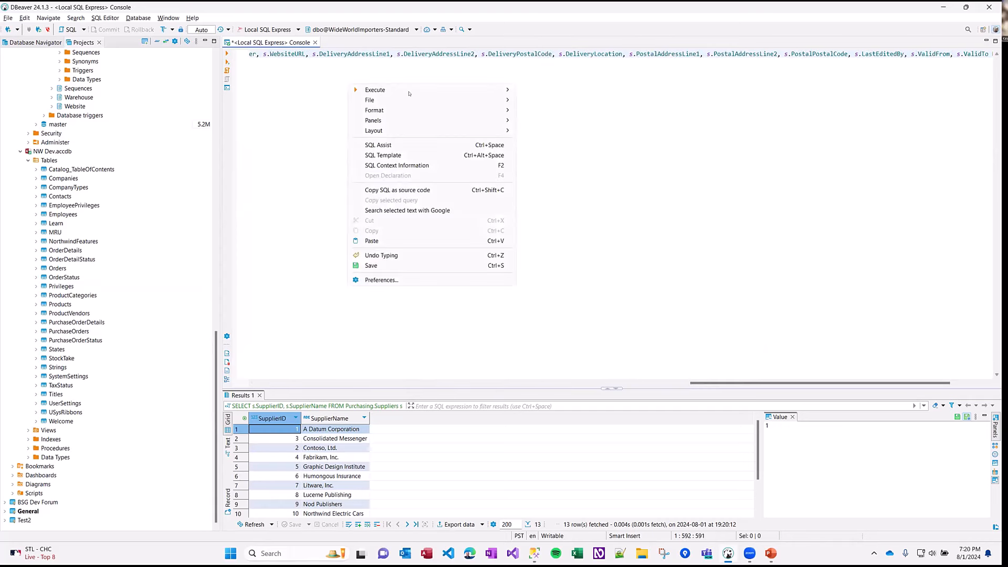
pyautogui.moveTo(484, 110)
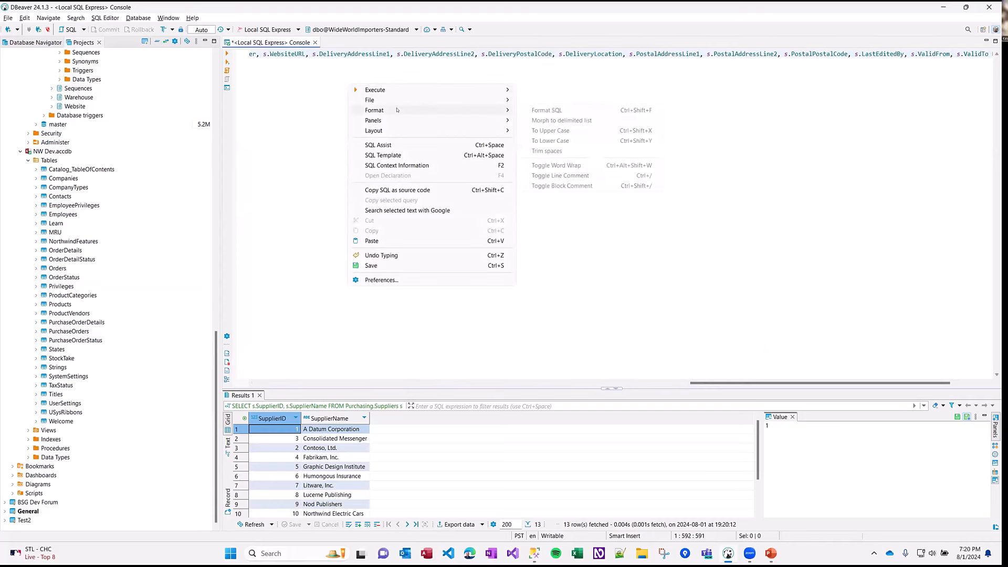
pyautogui.click(565, 111)
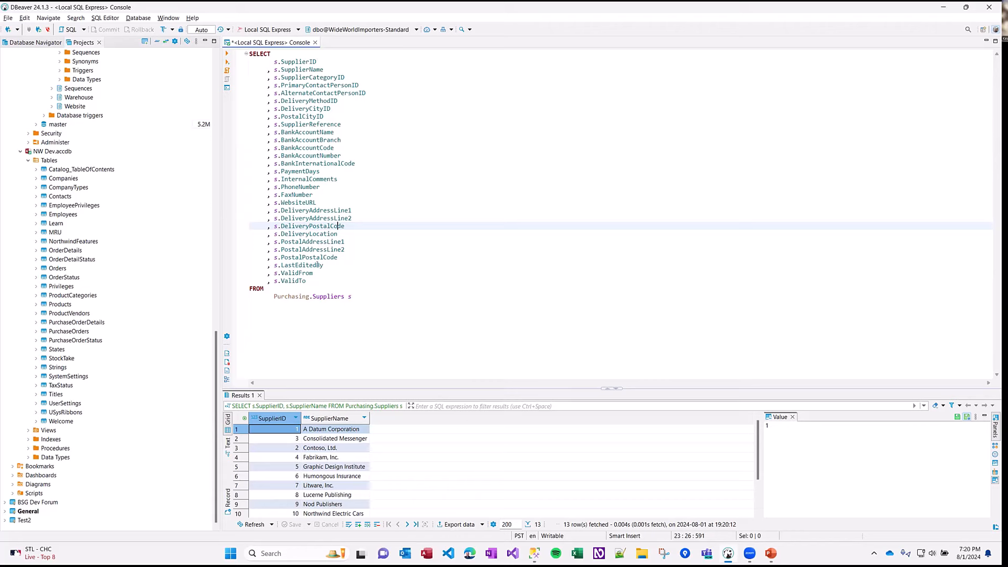
# - Remove the columns from s.PhoneNumber through s.ValidTo from the query and run it
pyautogui.moveTo(311, 280); pyautogui.dragTo(246, 187)
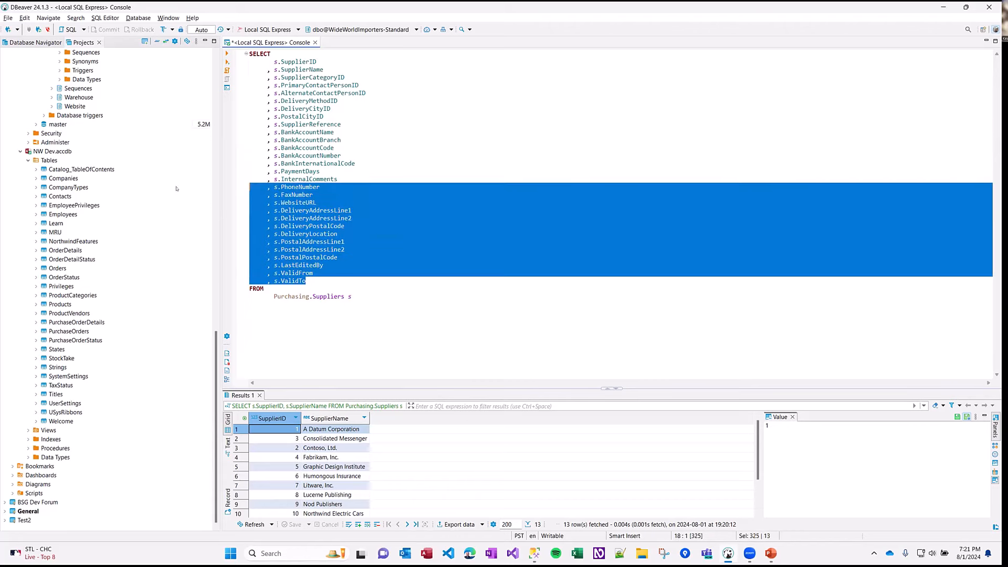
pyautogui.press('Delete')
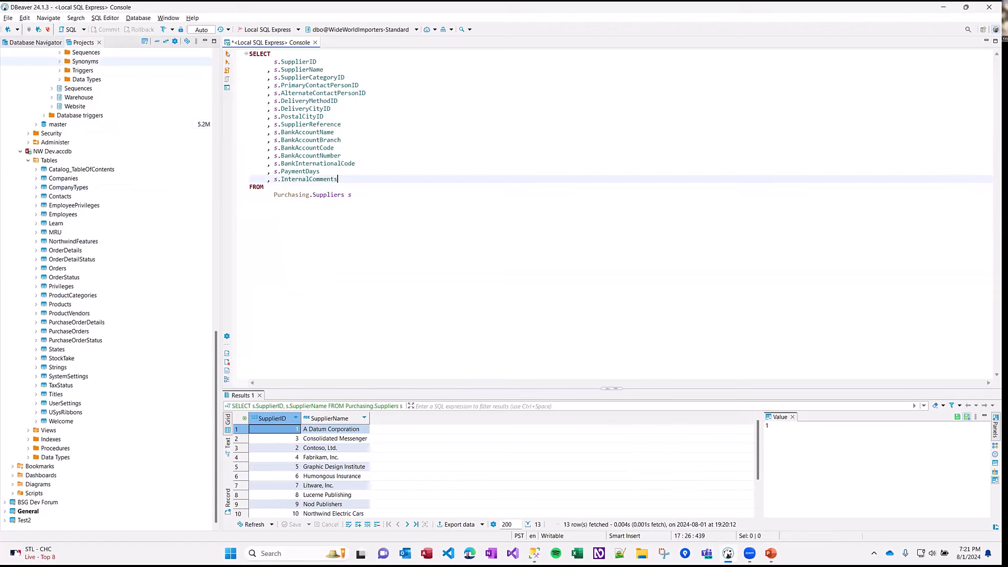
pyautogui.hotkey('ctrl', 'Return')
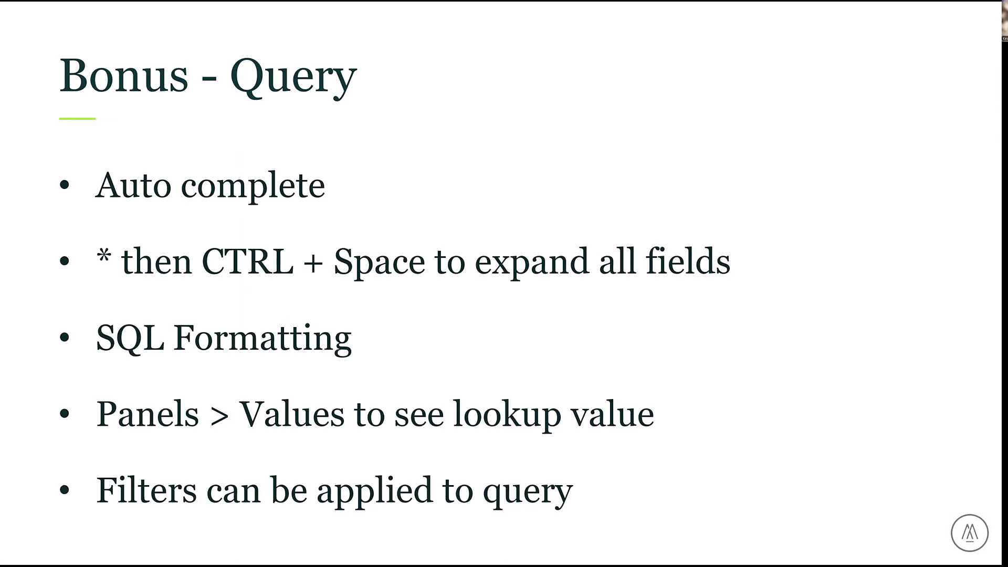
pyautogui.press('Right')
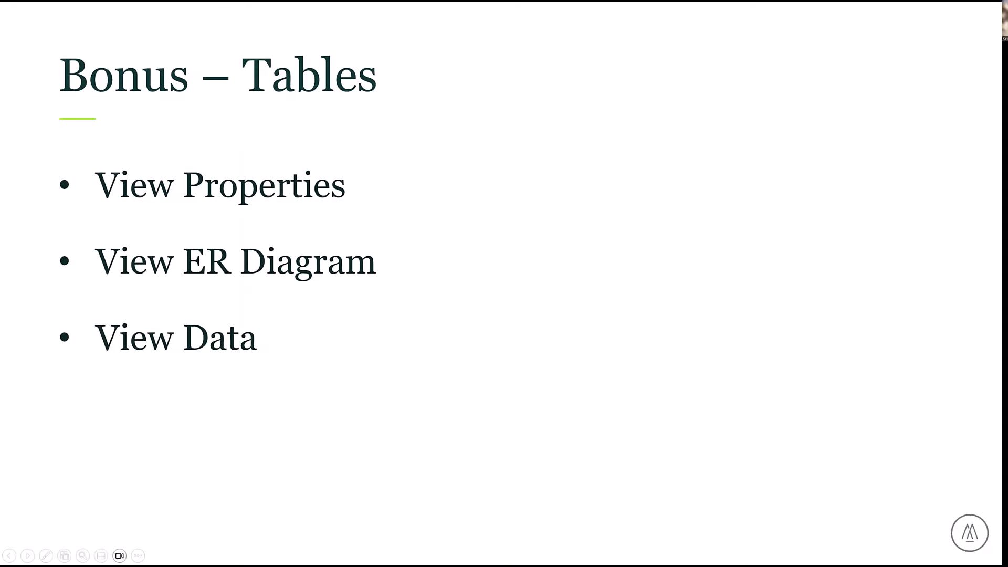
pyautogui.hotkey('alt', 'Tab')
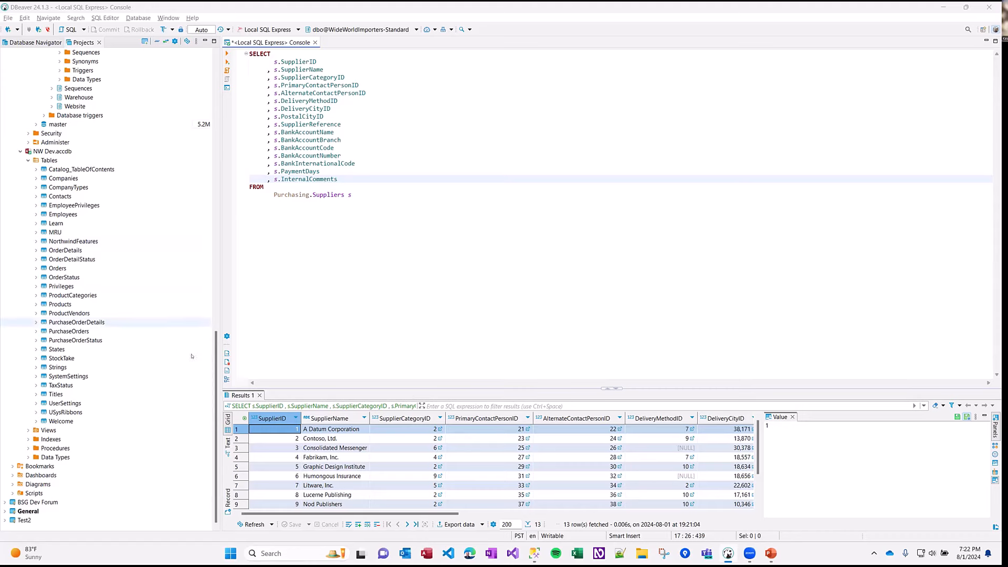
# - Try to run Simple Structure Compare on the Purchasing schema's SupplierCategories table alone
pyautogui.moveTo(216, 408); pyautogui.dragTo(176, 218)
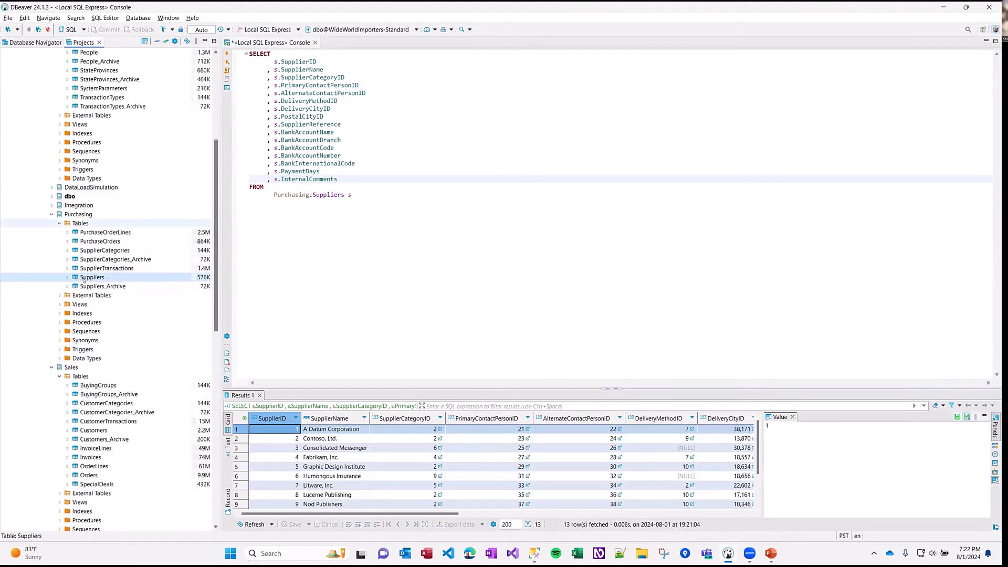
pyautogui.rightClick(114, 249)
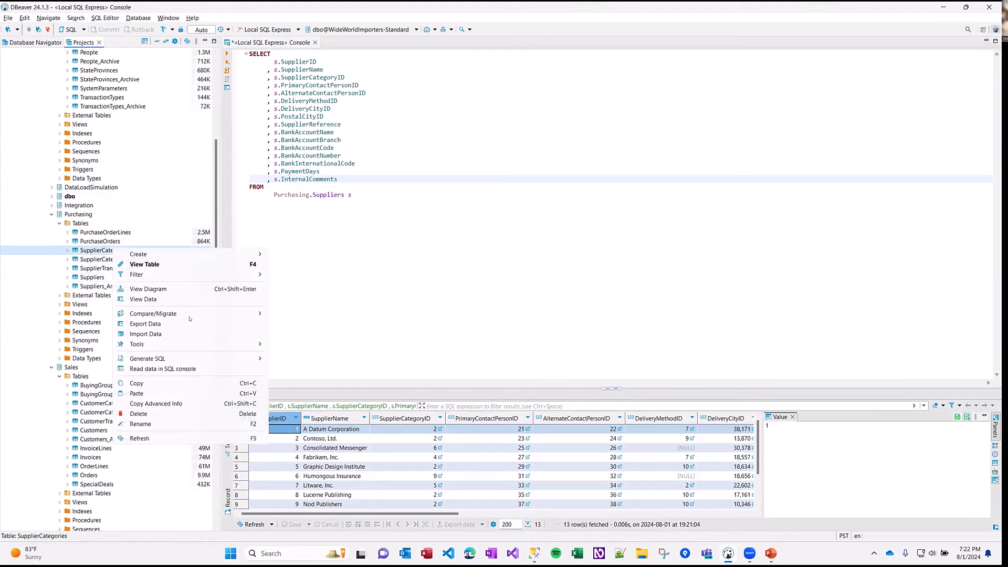
pyautogui.moveTo(177, 363)
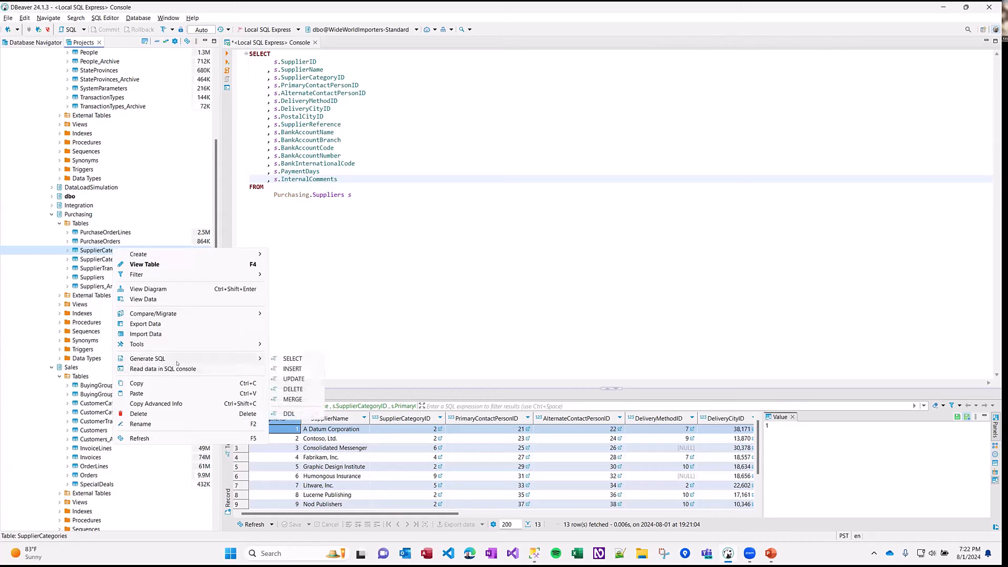
pyautogui.moveTo(165, 314)
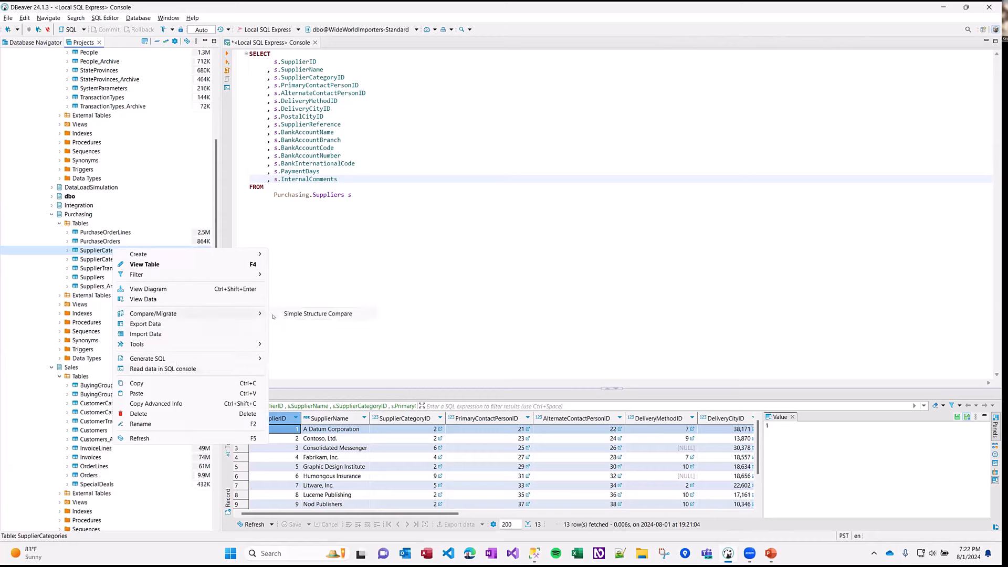
pyautogui.click(318, 314)
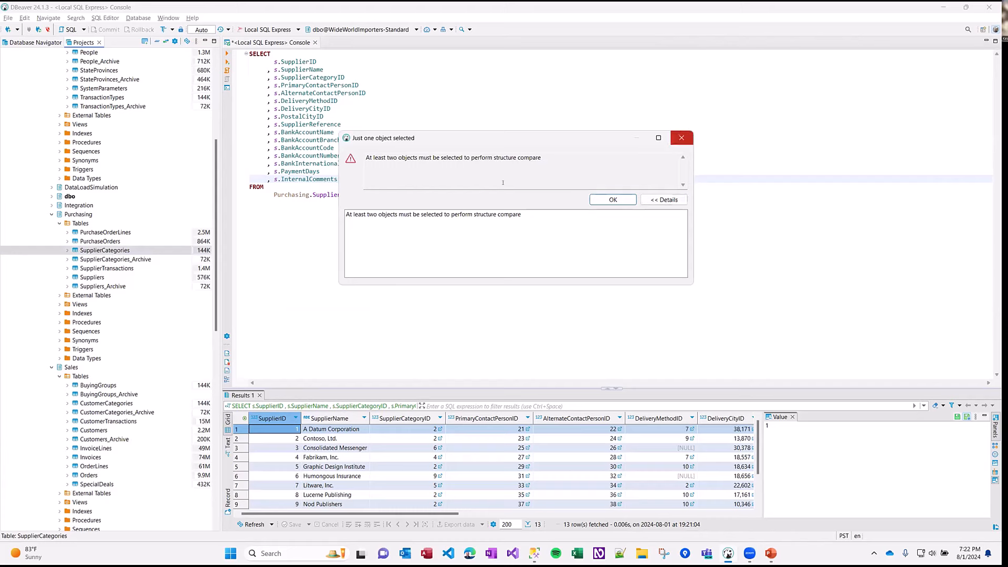
pyautogui.press('Return')
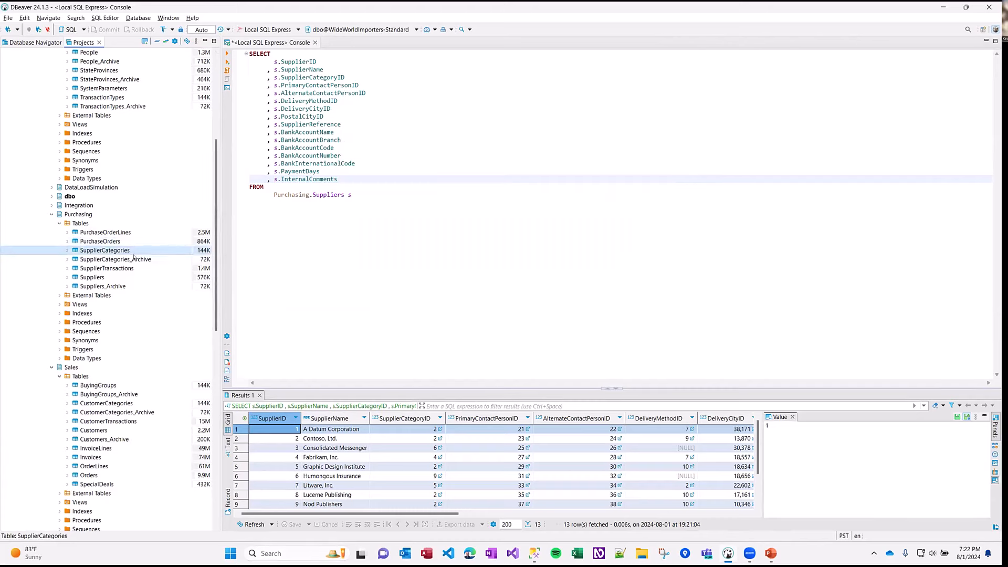
# - Run Simple Structure Compare on SupplierCategories and SupplierCategories_Archive, showing only differences with output opened in the browser, and close the report
pyautogui.keyDown('ctrl'); pyautogui.click(134, 259); pyautogui.keyUp('ctrl')
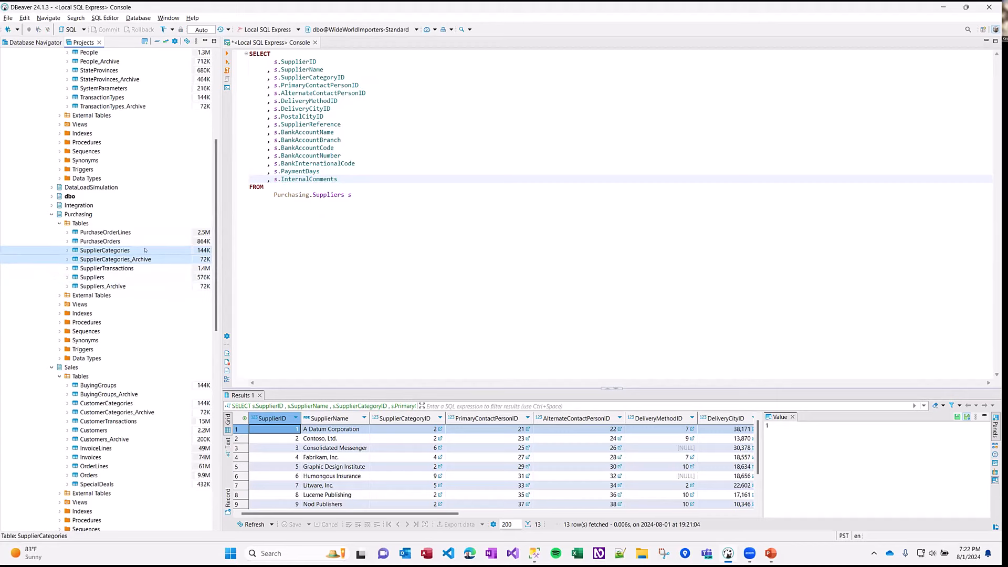
pyautogui.rightClick(101, 256)
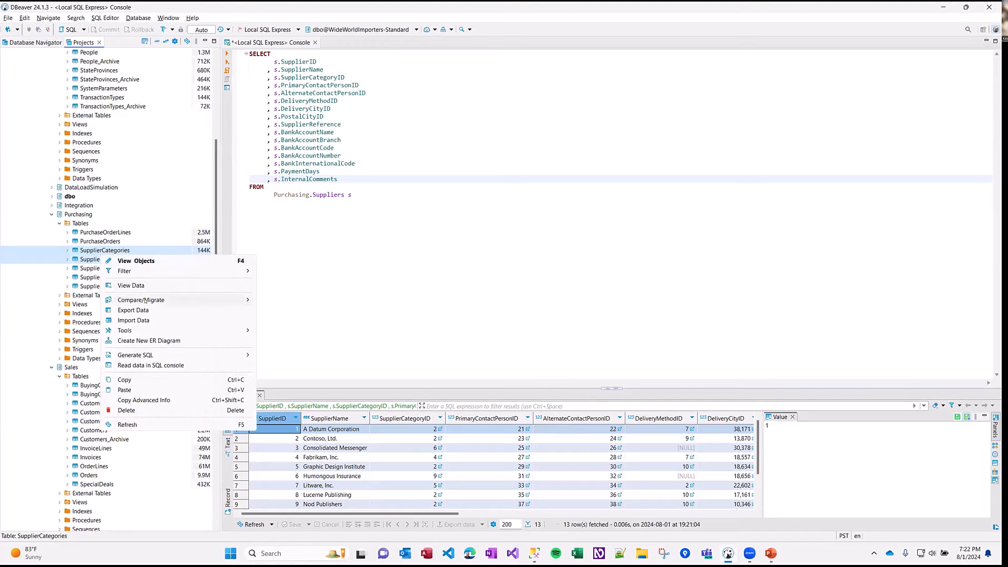
pyautogui.click(315, 301)
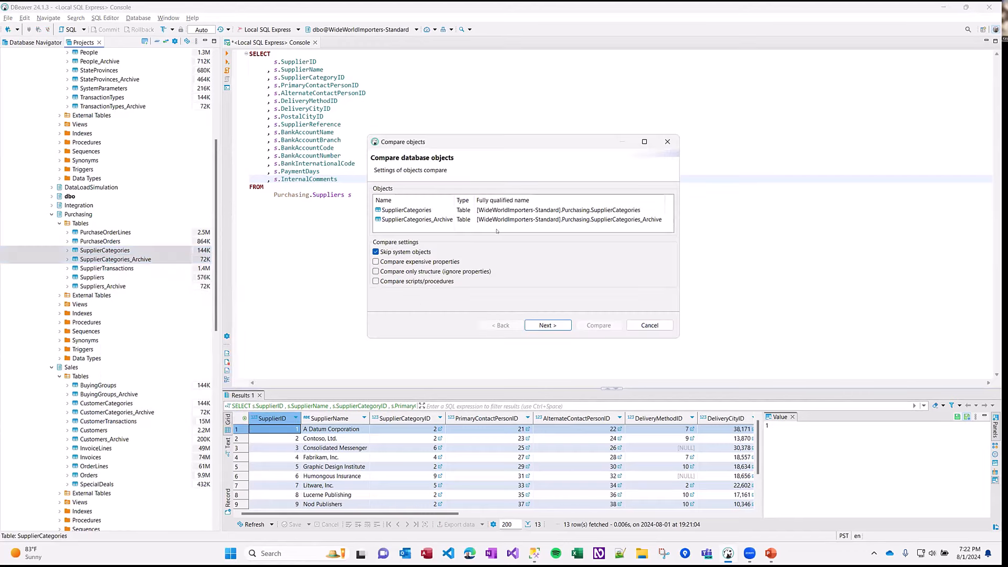
pyautogui.click(553, 326)
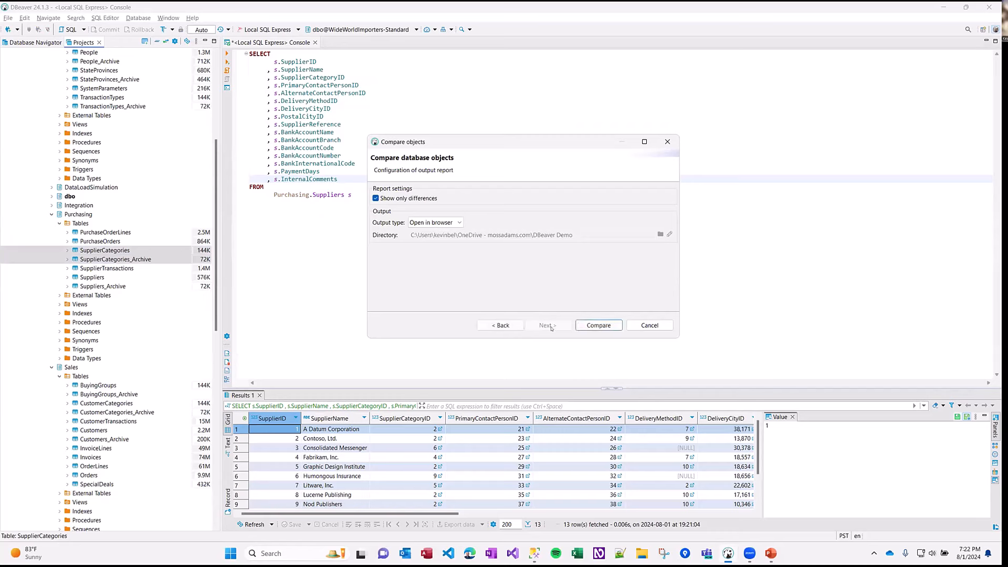
pyautogui.click(460, 225)
pyautogui.click(533, 230)
pyautogui.click(603, 325)
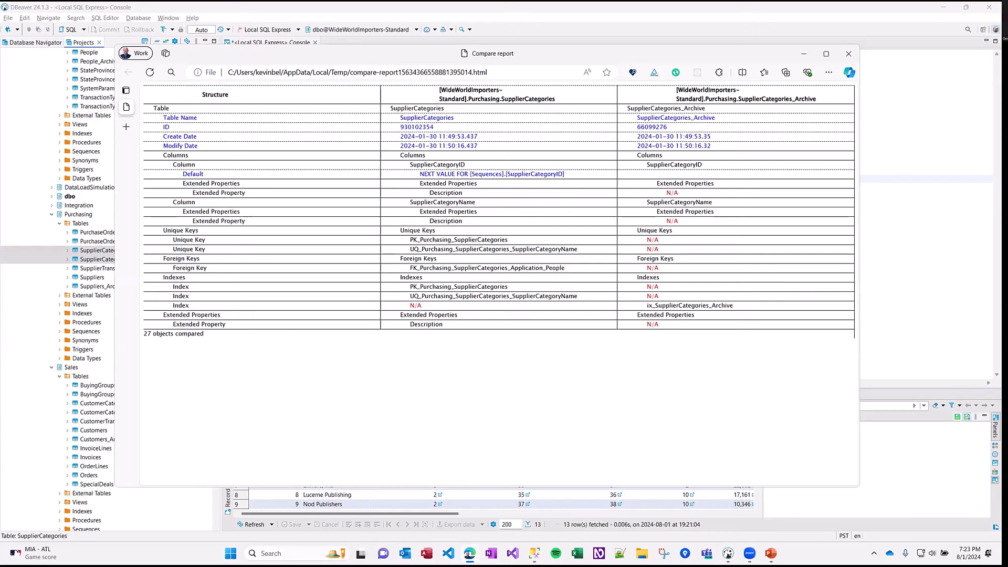
pyautogui.click(847, 51)
pyautogui.click(847, 51)
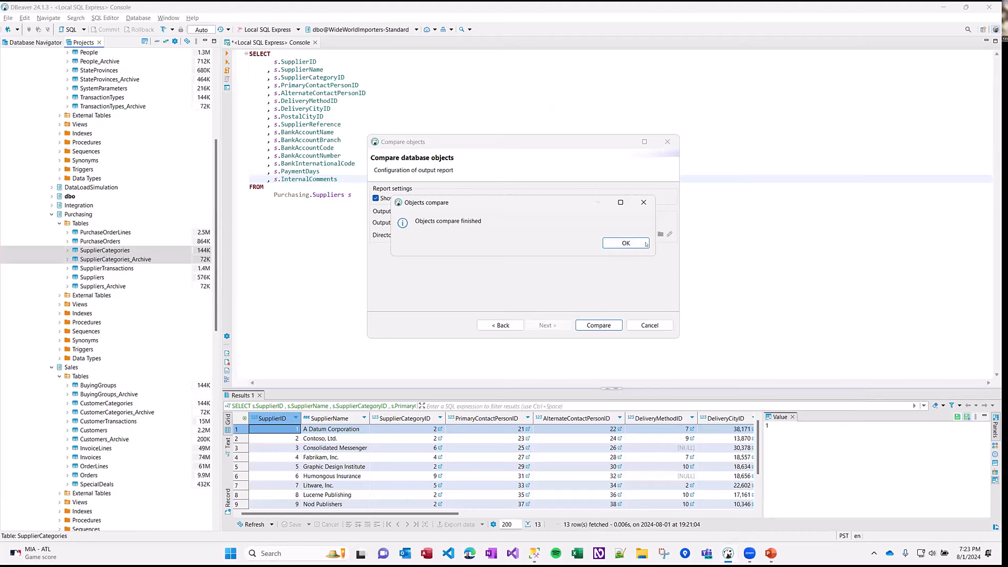
pyautogui.click(646, 243)
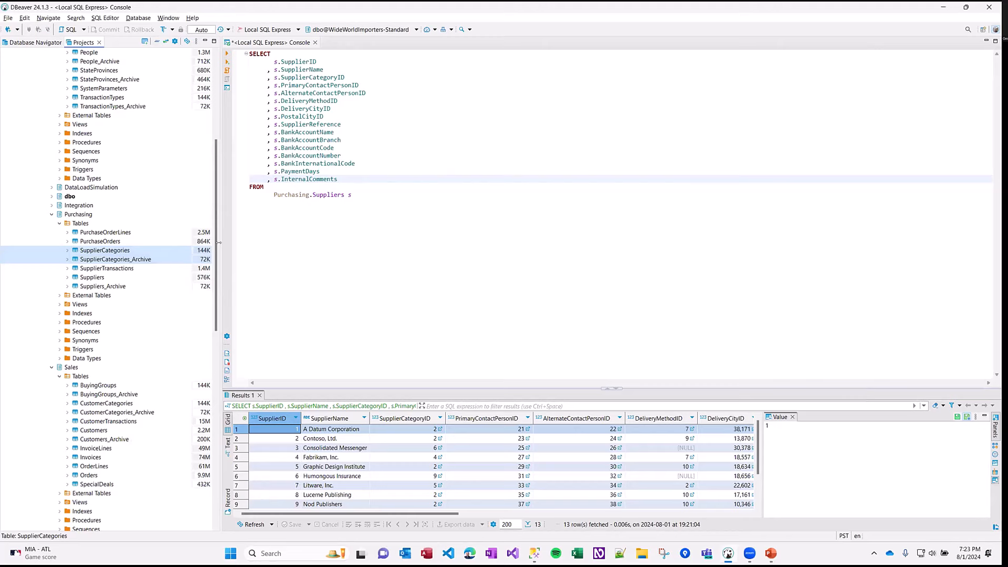
pyautogui.rightClick(149, 251)
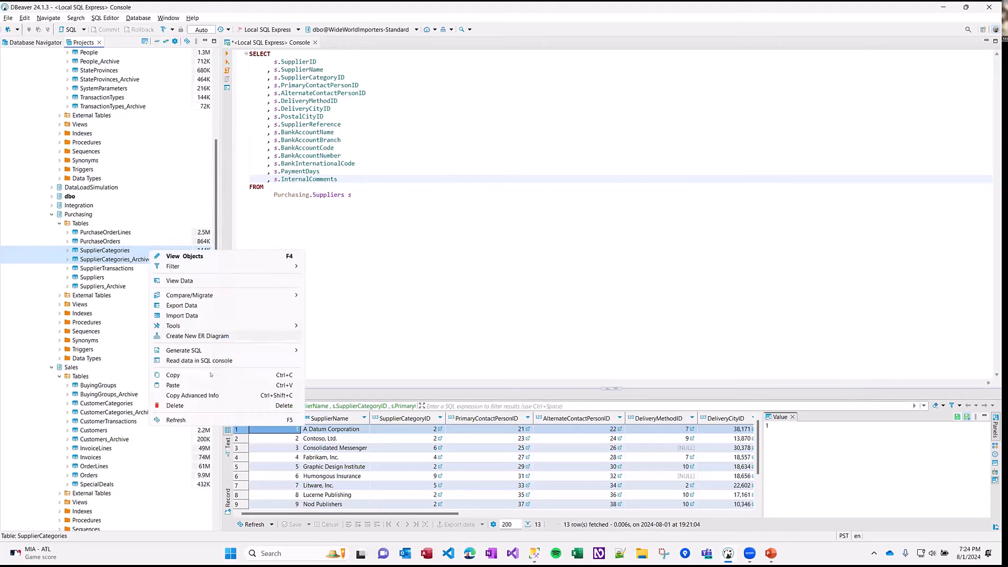
pyautogui.moveTo(228, 294)
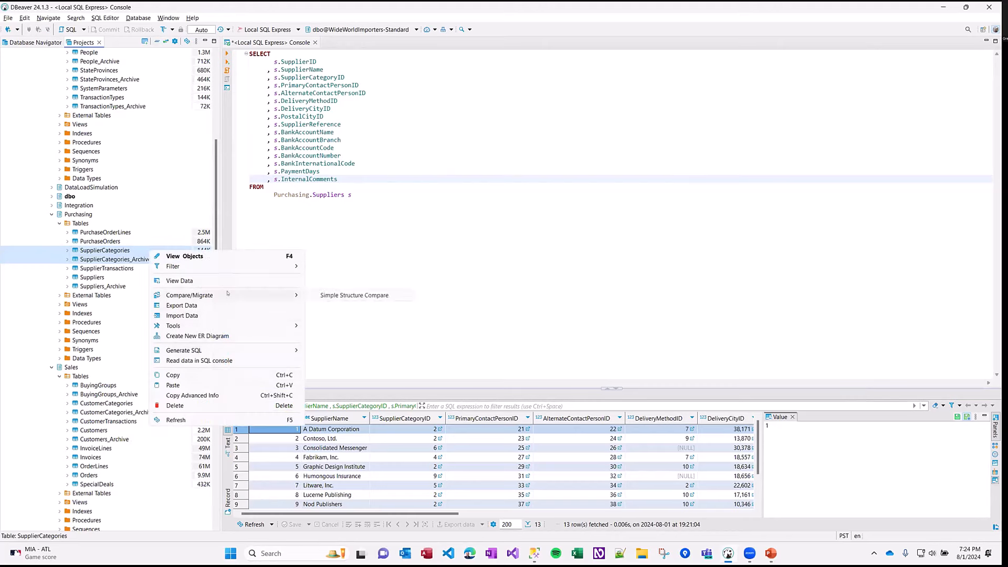
pyautogui.click(339, 297)
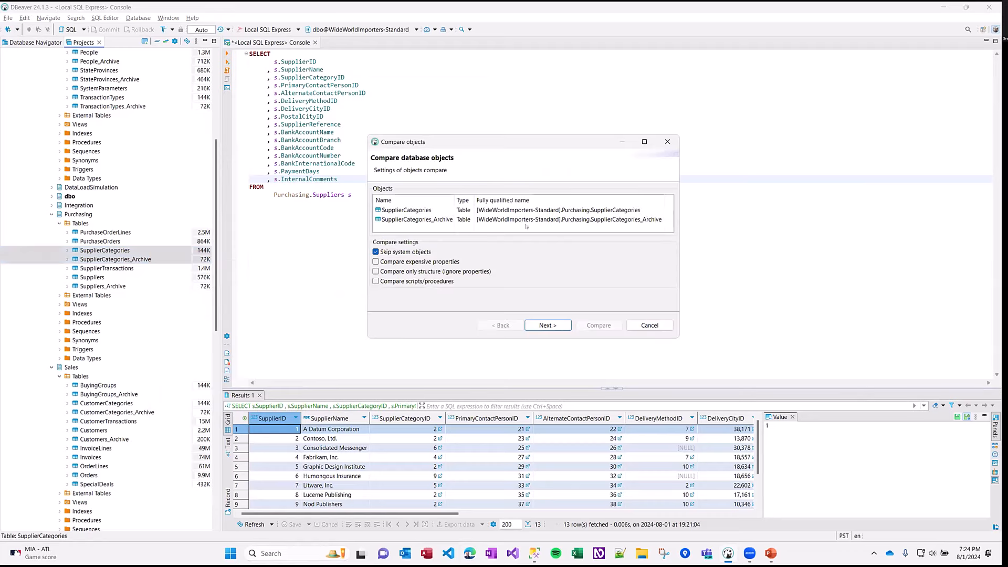
pyautogui.click(387, 283)
pyautogui.click(376, 272)
pyautogui.click(456, 263)
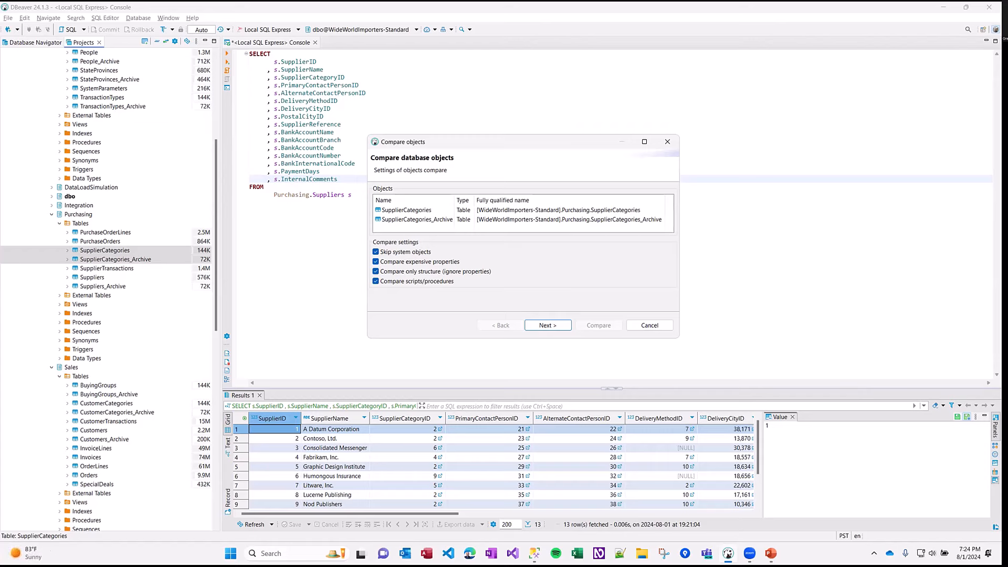
pyautogui.click(660, 325)
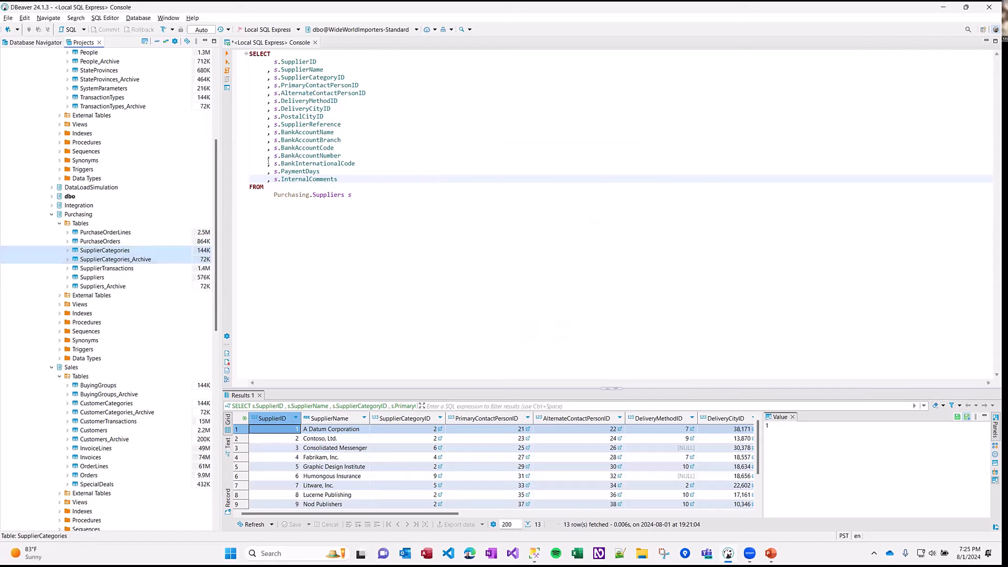
# - Collapse the Application, DataLoadSimulation, Purchasing and Sales schemas of WideWorldImporters-Standard in the project tree
pyautogui.scroll(8, 115, 105)
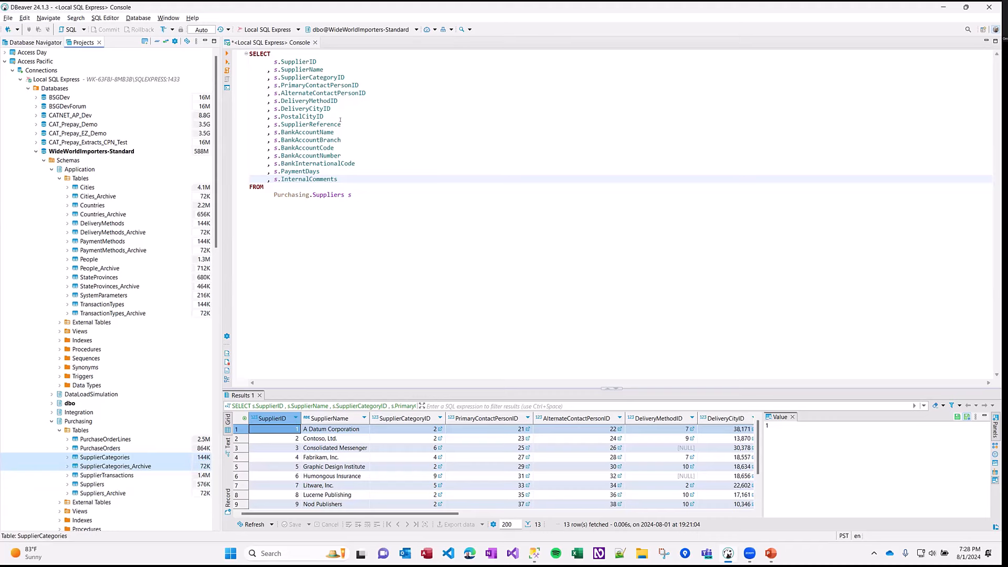
pyautogui.click(52, 395)
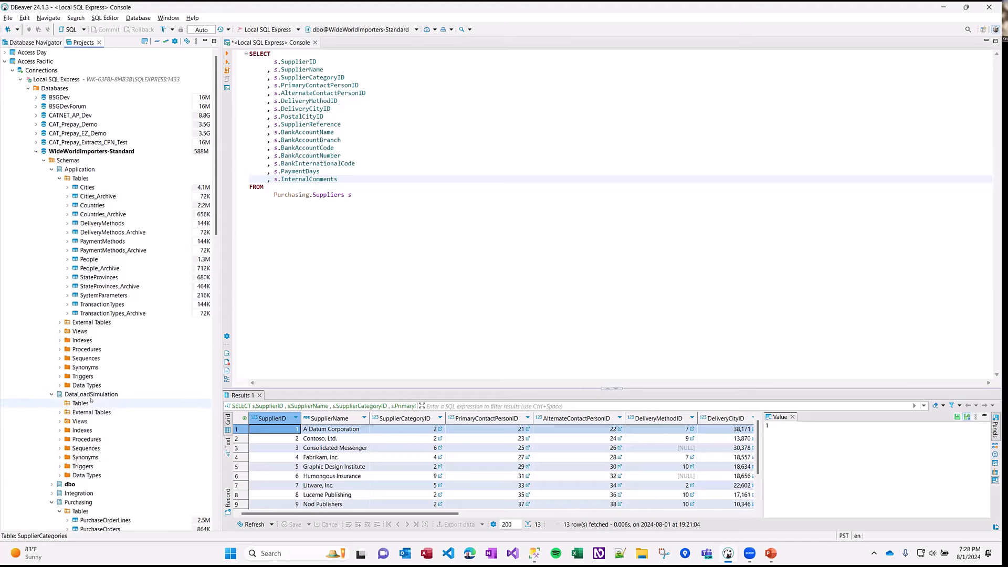
pyautogui.click(51, 169)
pyautogui.click(52, 179)
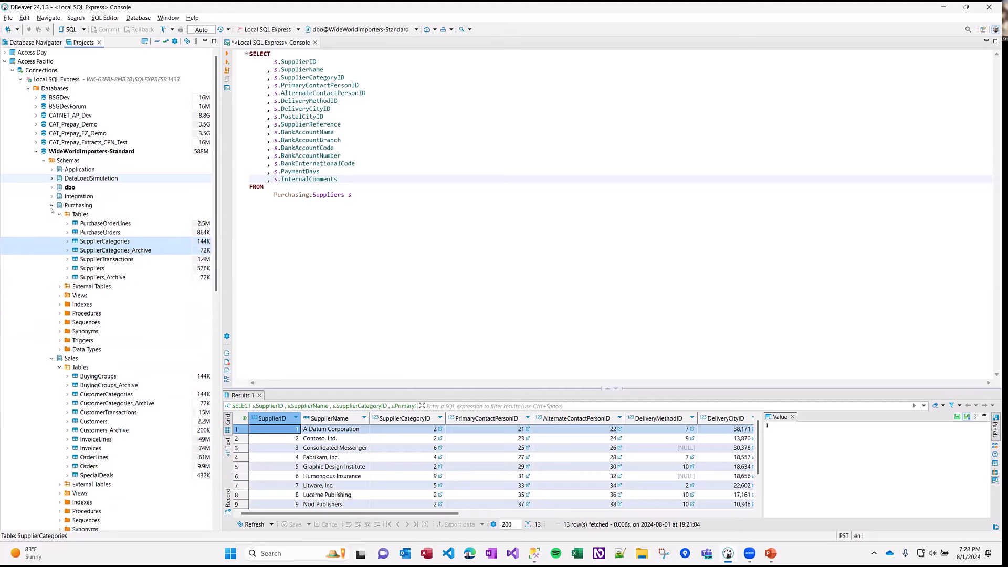
pyautogui.click(52, 205)
pyautogui.click(52, 215)
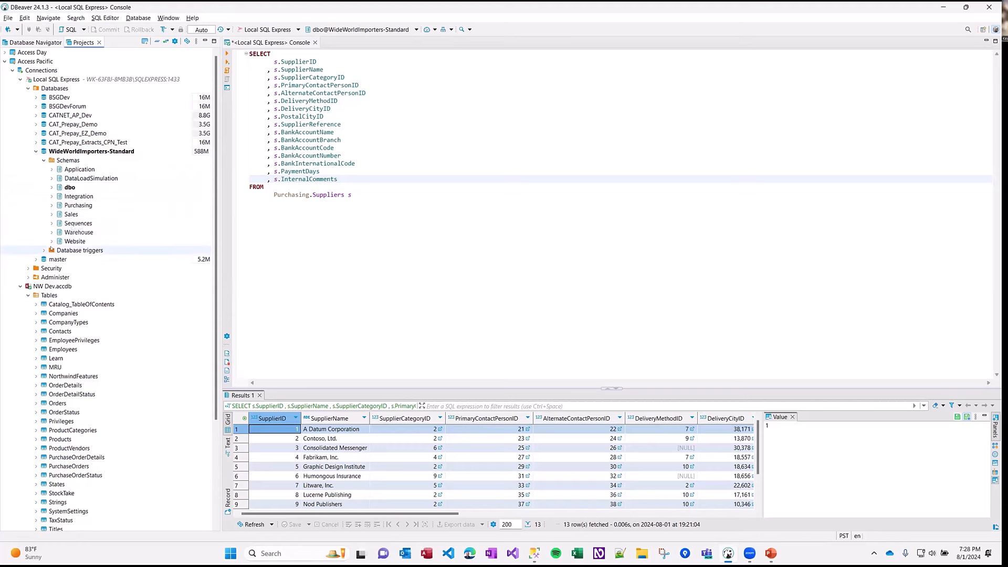
# - Expand the Website schema and look through its views, leaving the list of views collapsed
pyautogui.click(52, 241)
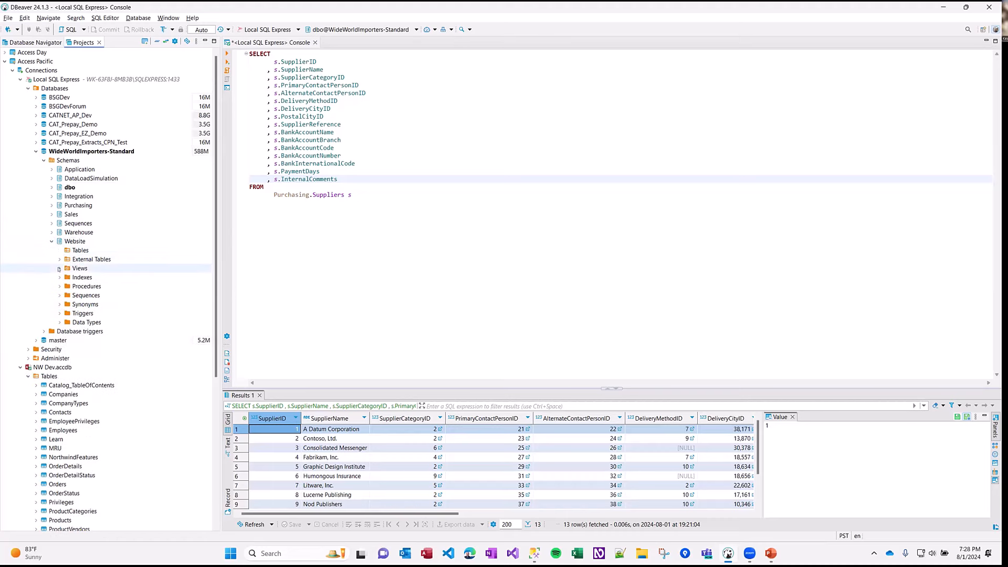
pyautogui.click(59, 268)
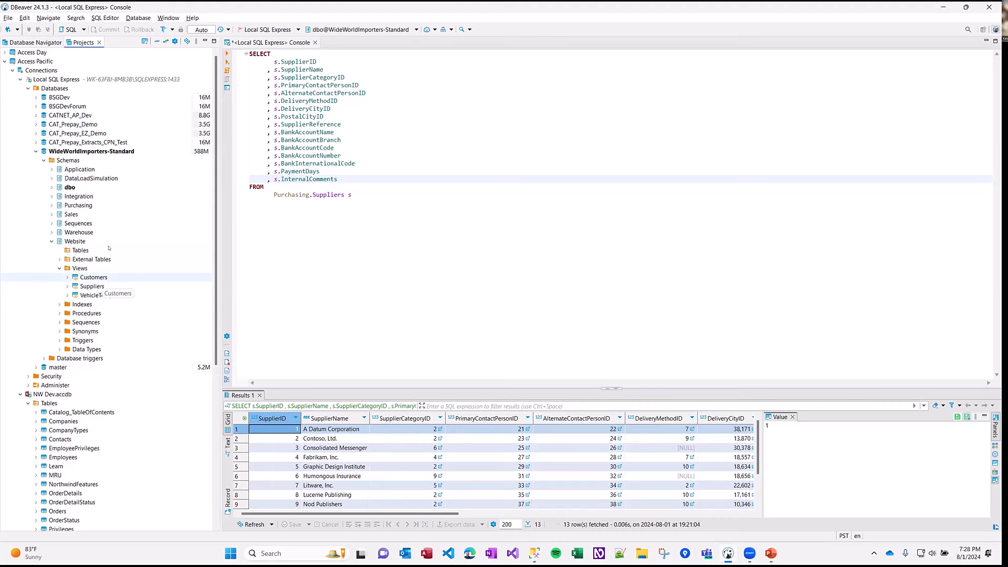
pyautogui.click(60, 269)
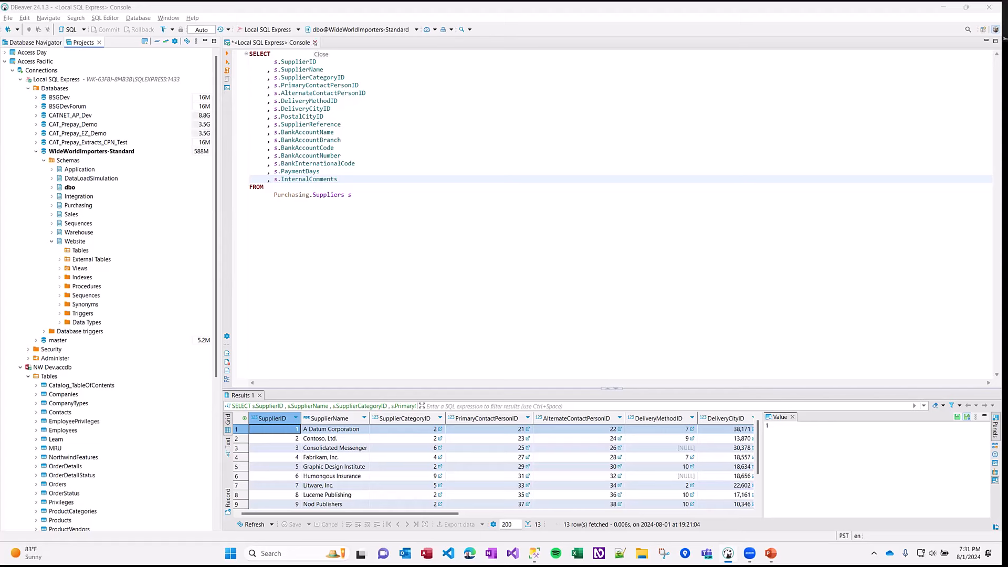
# - Close the SQL console, open the Application schema's Cities table, and select the CREATE TABLE and CREATE INDEX statements in its DDL
pyautogui.click(315, 42)
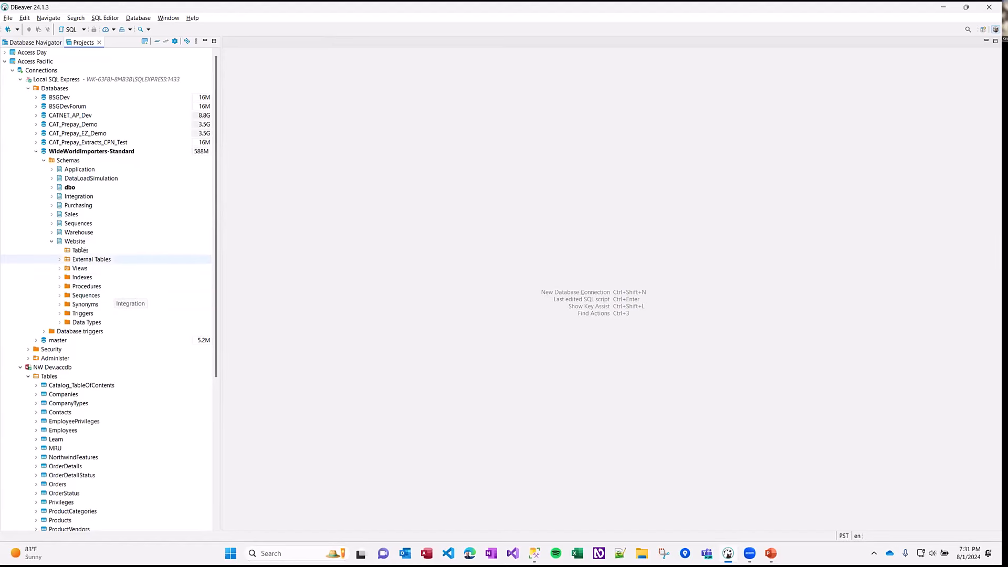
pyautogui.click(79, 251)
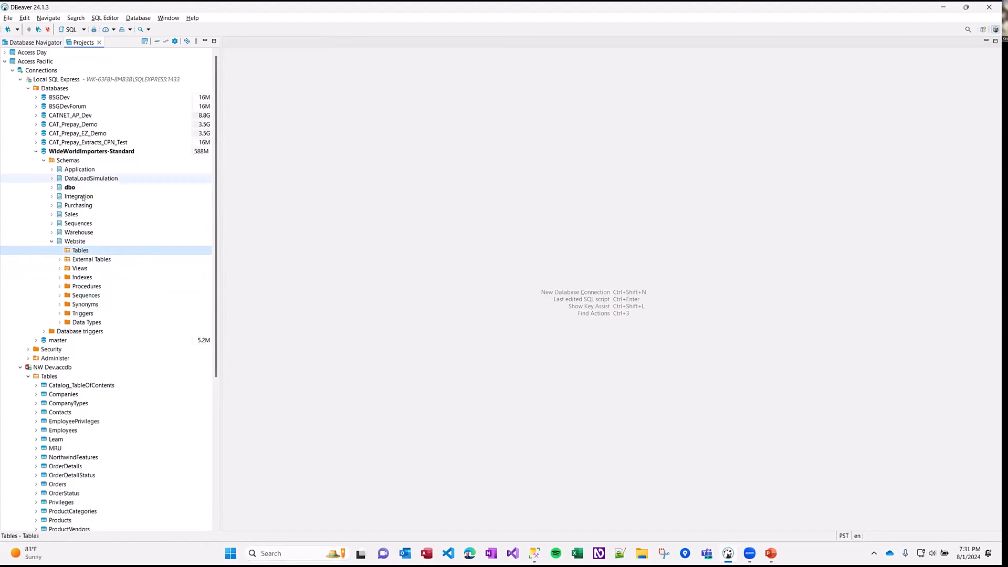
pyautogui.doubleClick(64, 170)
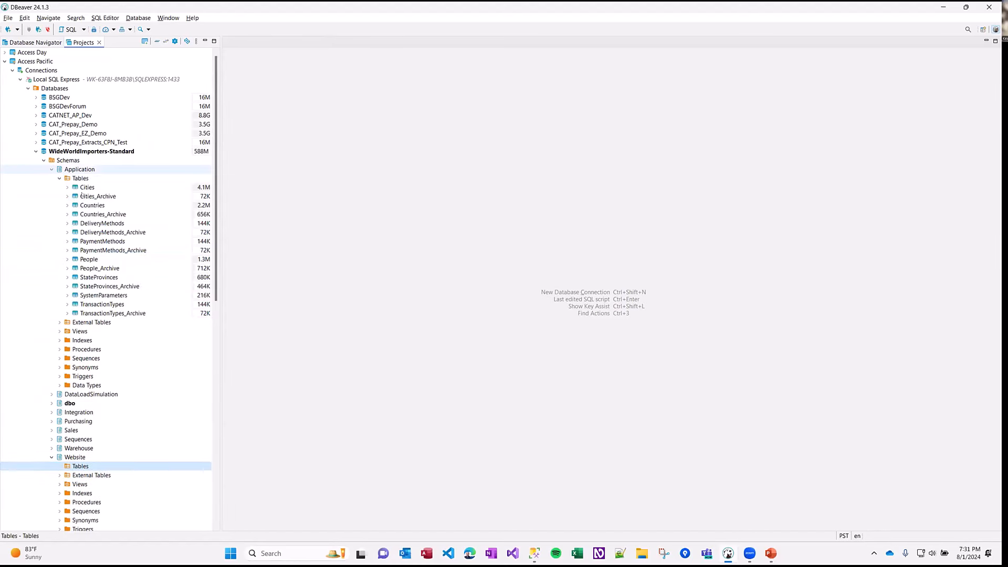
pyautogui.doubleClick(88, 188)
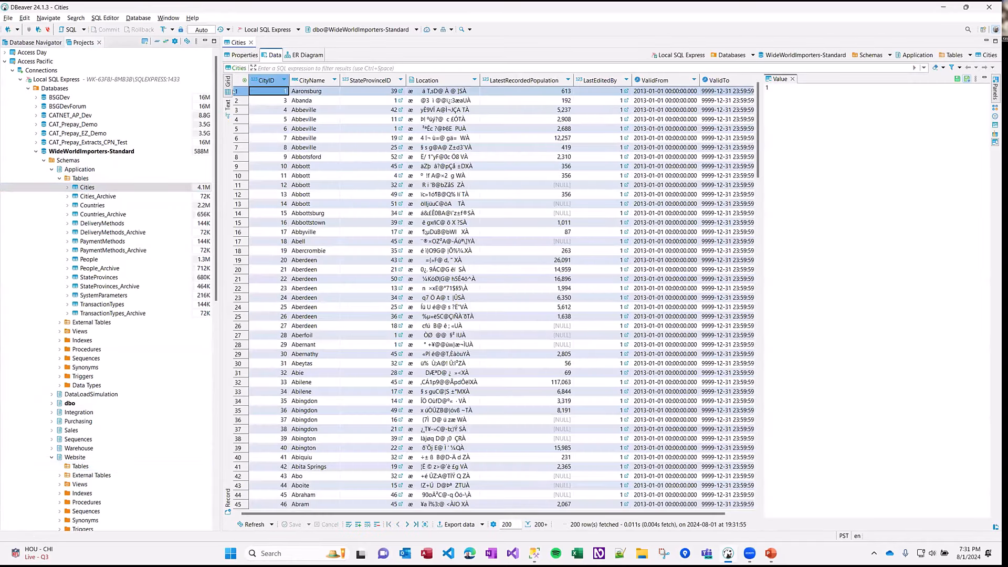
pyautogui.click(241, 56)
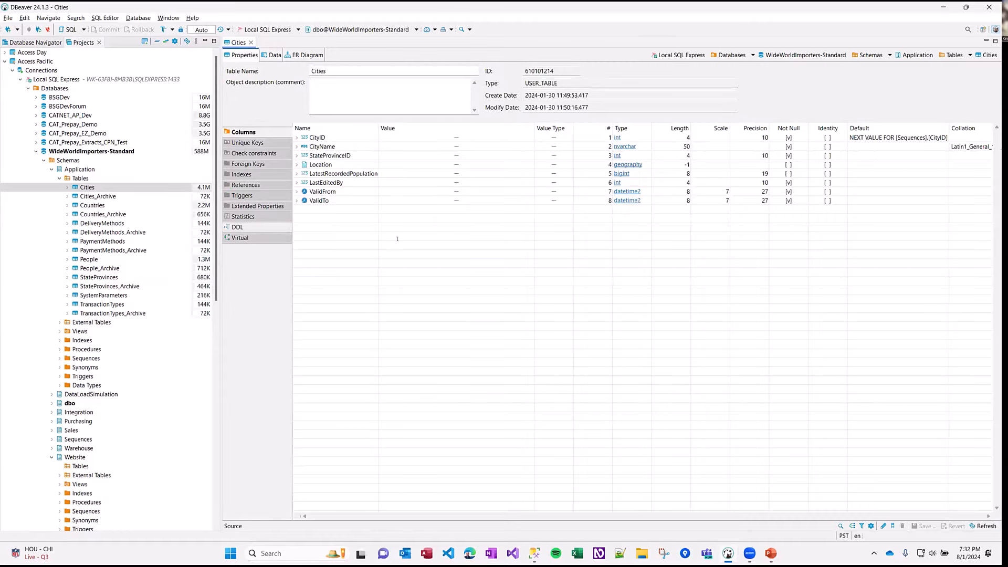
pyautogui.moveTo(777, 277); pyautogui.dragTo(273, 173)
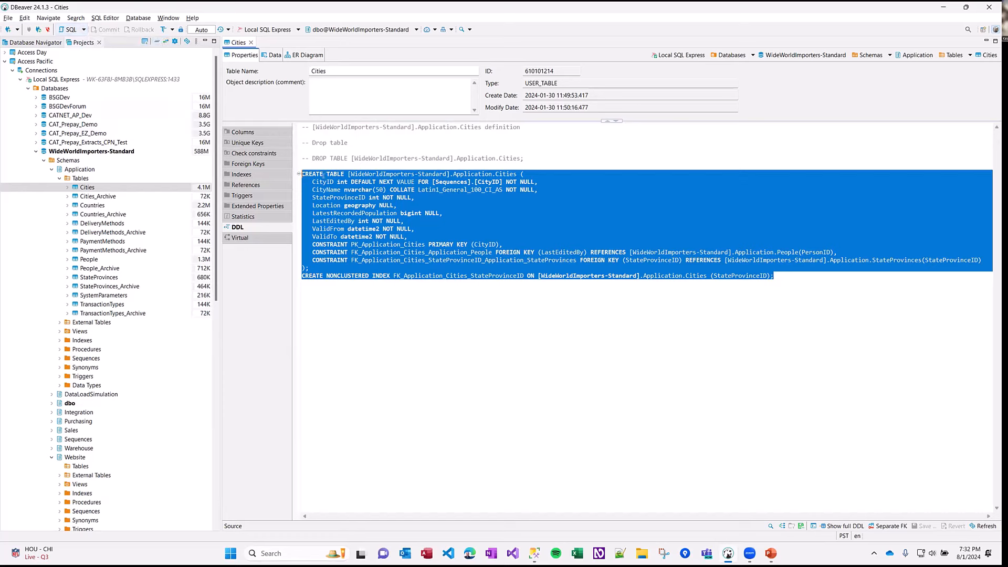
# - Create a new table in the Application schema and add a varchar column of length 100 with the default name
pyautogui.rightClick(90, 179)
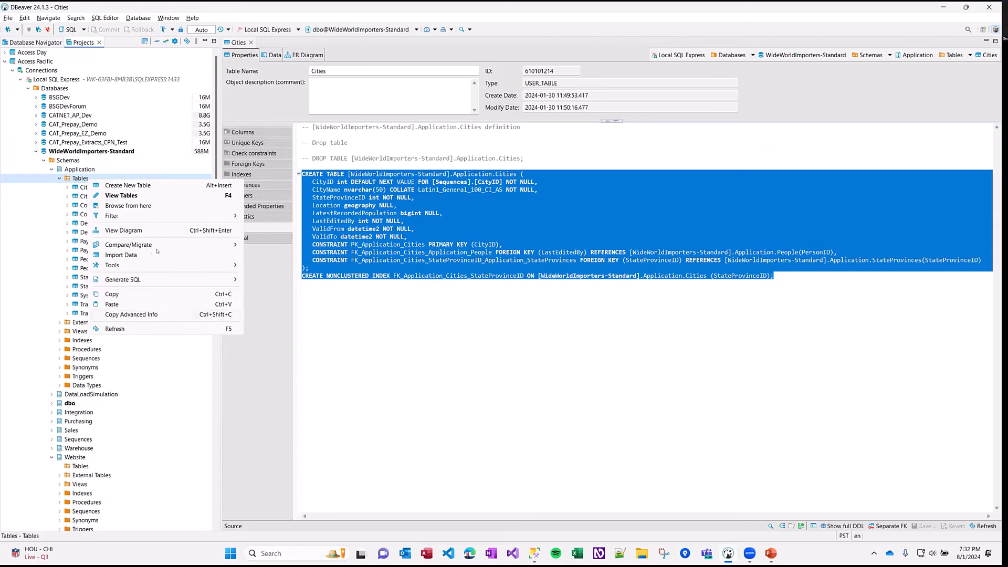
pyautogui.click(154, 185)
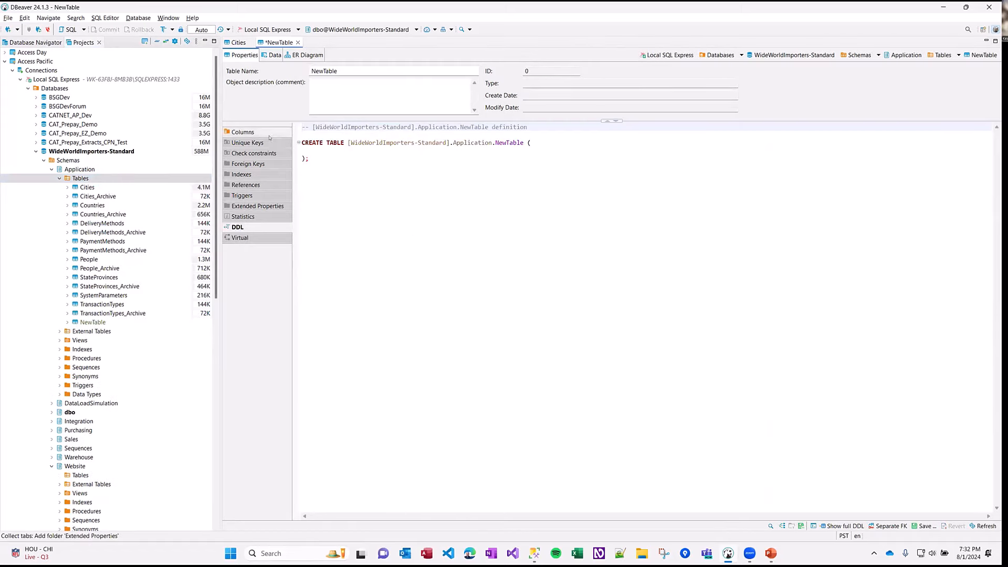
pyautogui.click(243, 133)
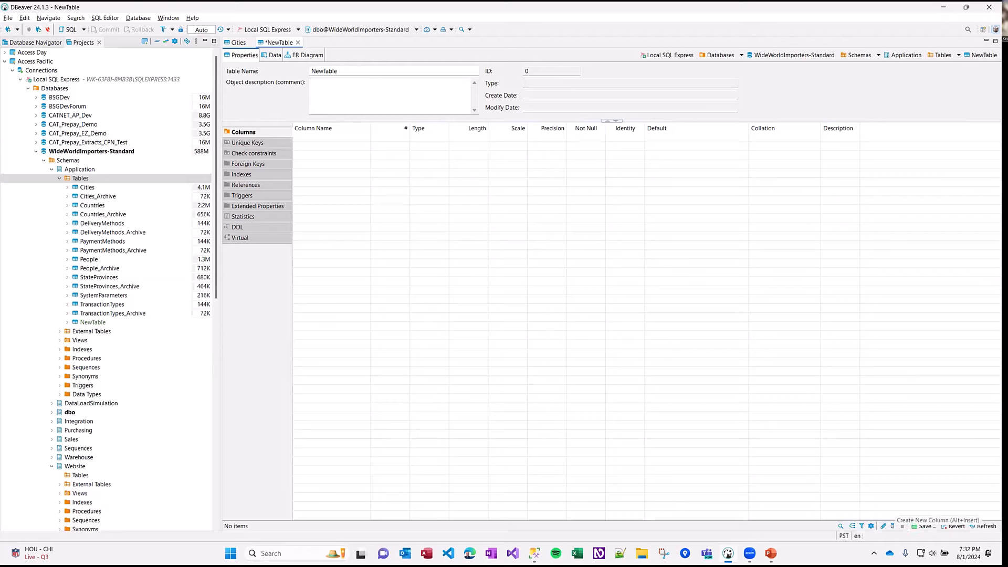
pyautogui.click(892, 526)
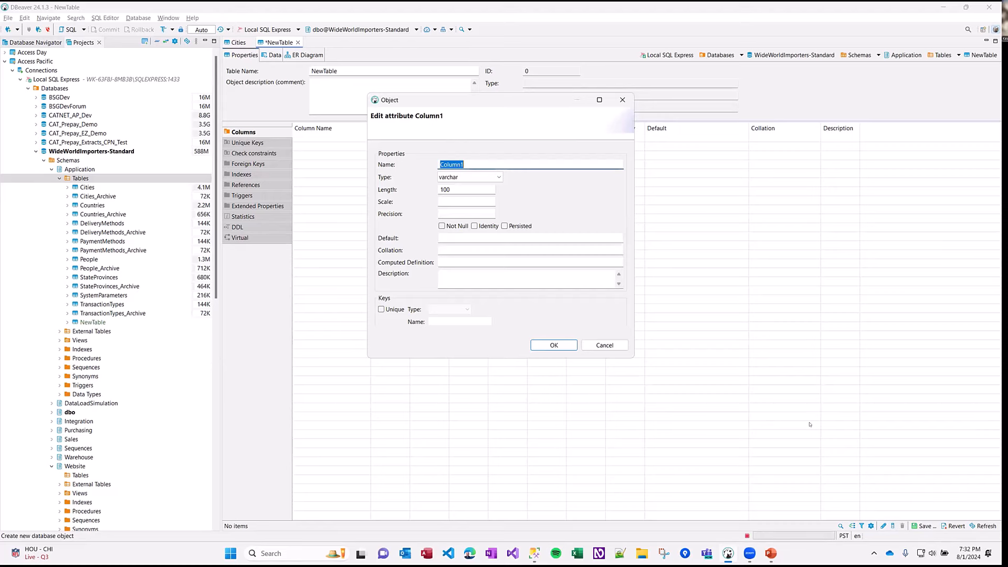
pyautogui.click(554, 345)
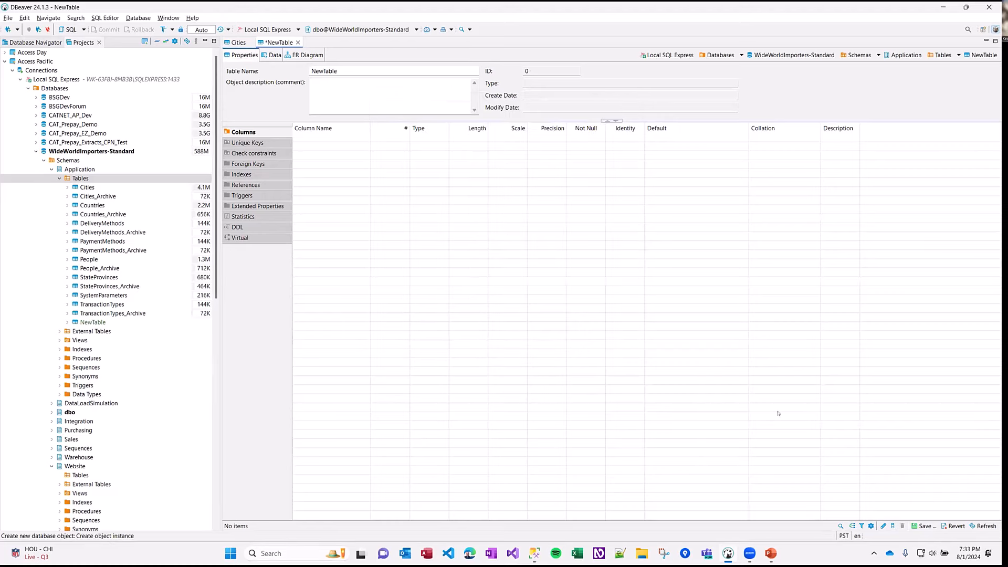
# - Add a second column with the default name and type int to the new table, with Identity and Unique enabled
pyautogui.click(893, 526)
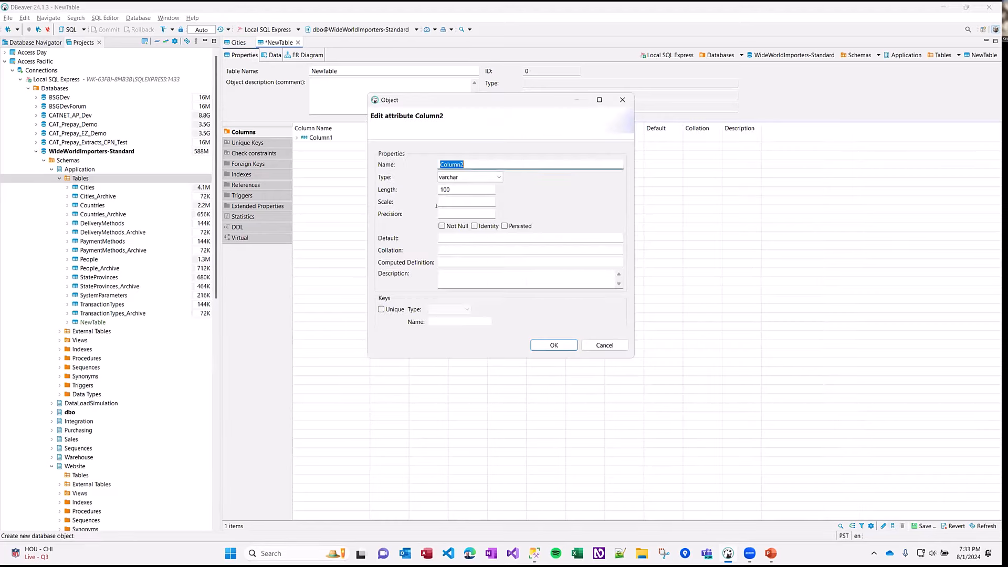
pyautogui.click(494, 180)
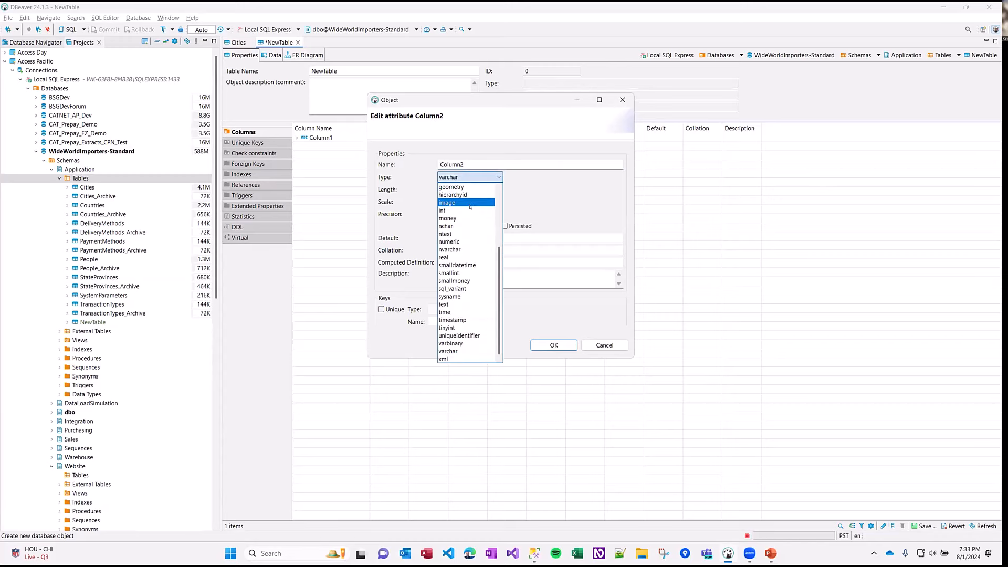
pyautogui.click(467, 251)
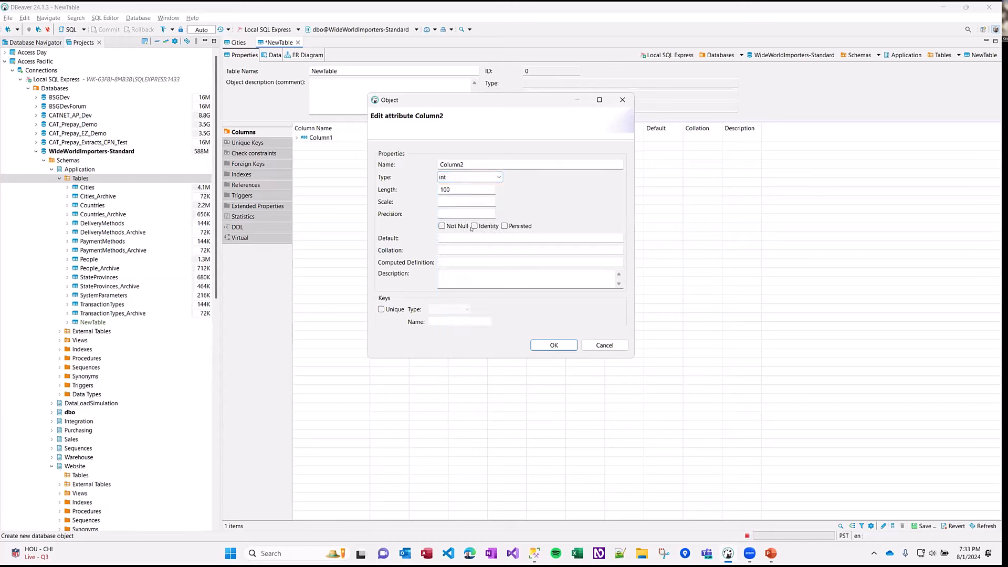
pyautogui.click(472, 228)
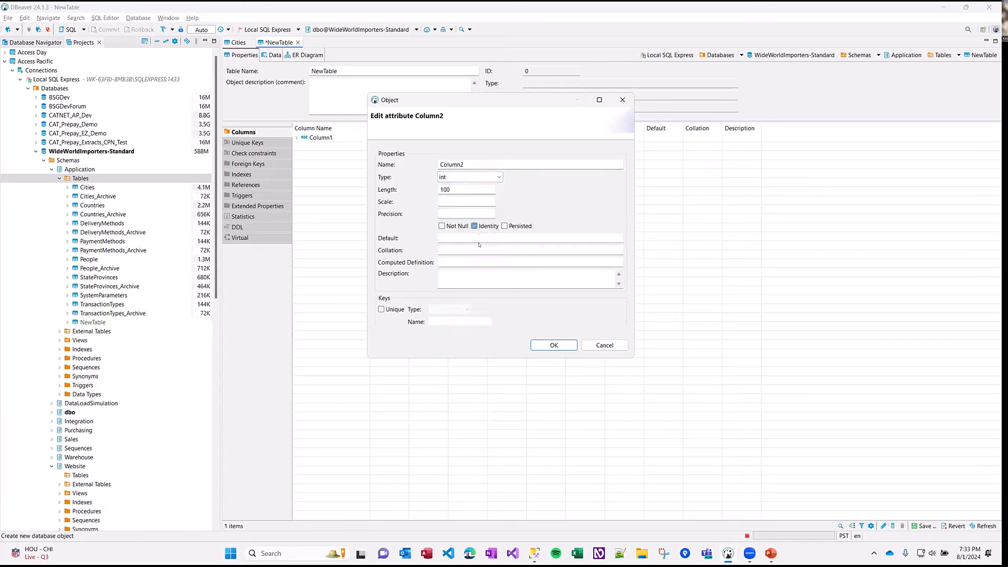
pyautogui.click(382, 310)
pyautogui.click(553, 345)
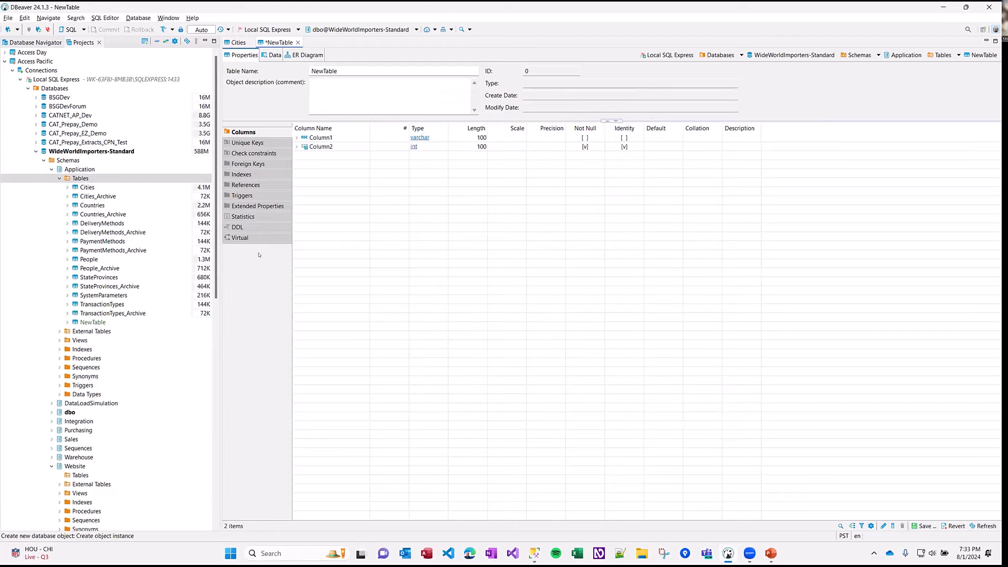
# - Show the DDL of the new table
pyautogui.click(237, 227)
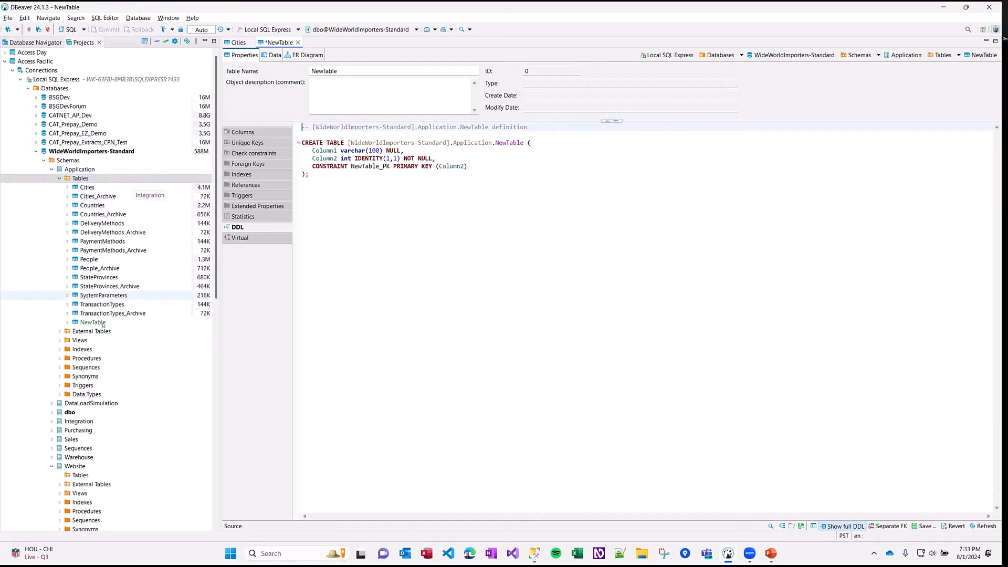
# - Create a new view in the Application schema and show its virtual columns and keys
pyautogui.click(61, 342)
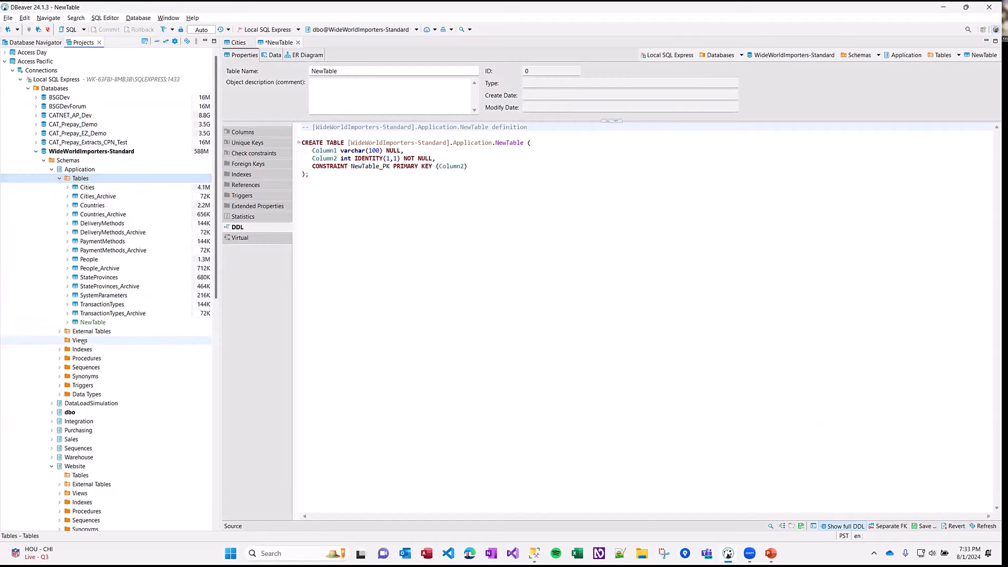
pyautogui.rightClick(82, 341)
pyautogui.click(105, 347)
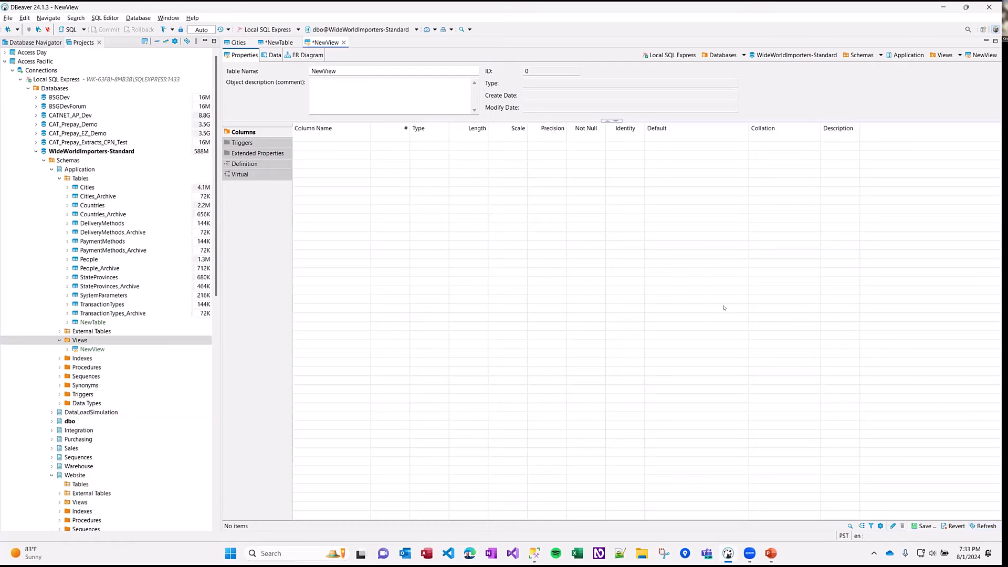
pyautogui.click(241, 177)
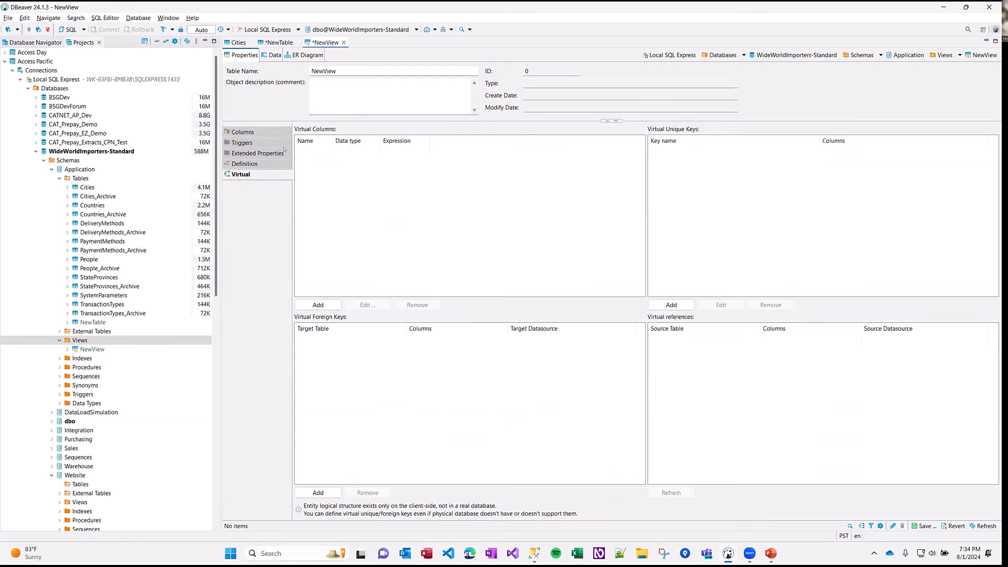
# - Close the new view and the new table without persisting their changes to the database
pyautogui.click(344, 43)
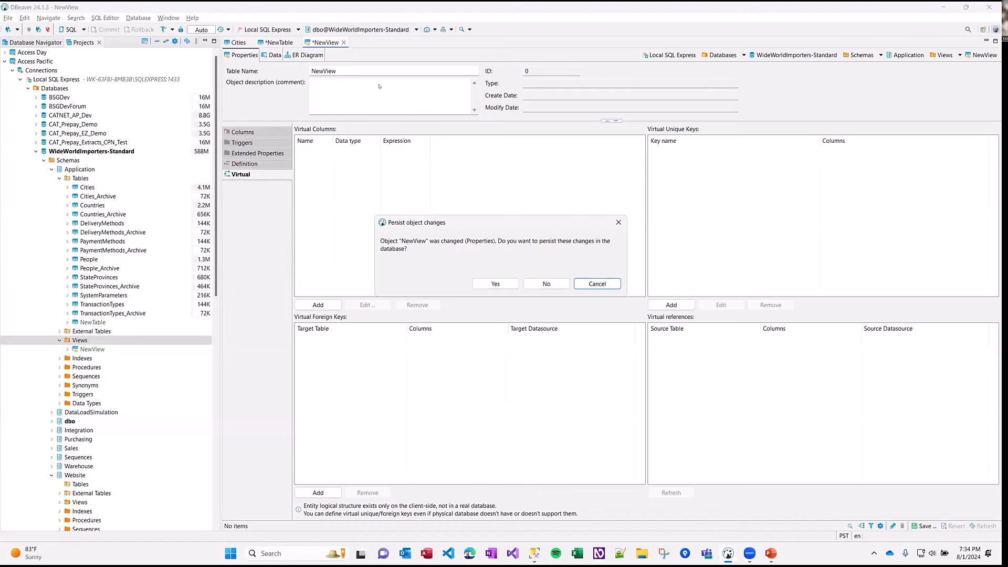
pyautogui.click(547, 284)
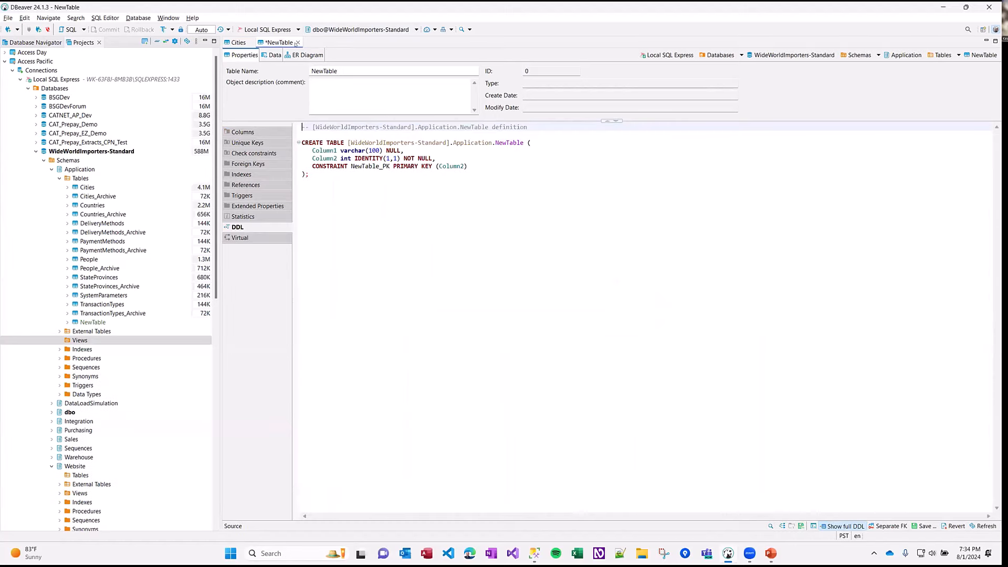
pyautogui.click(298, 42)
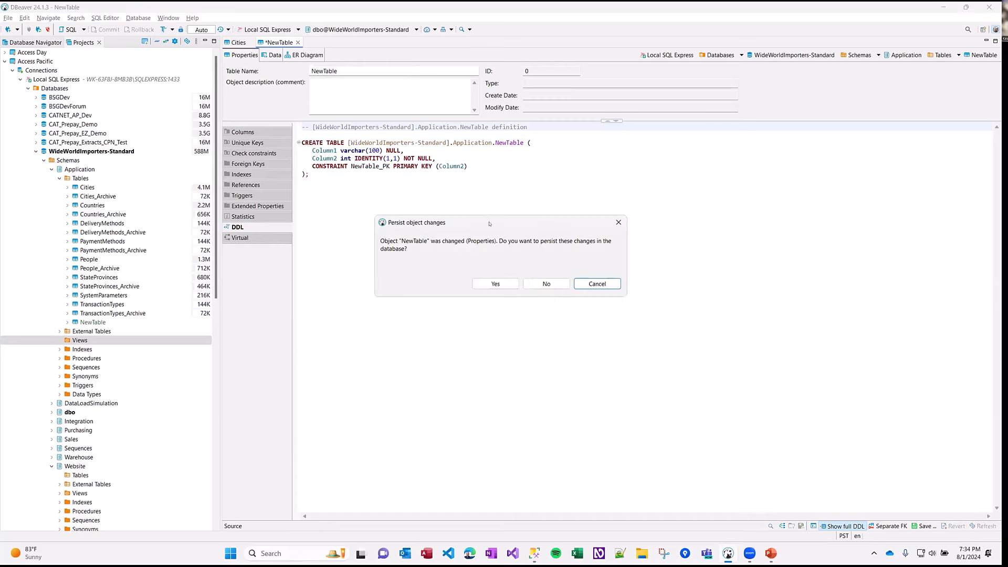
pyautogui.click(537, 281)
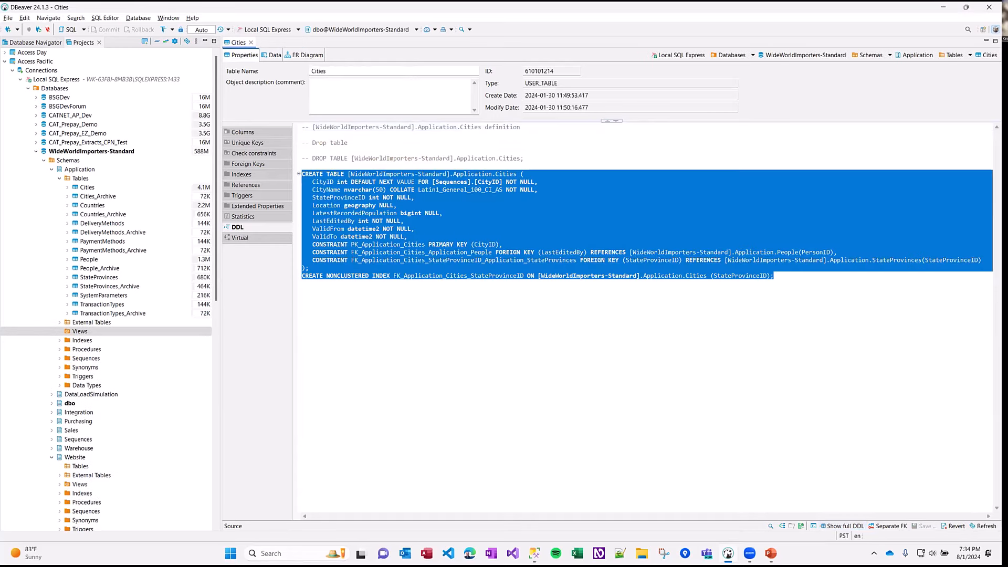